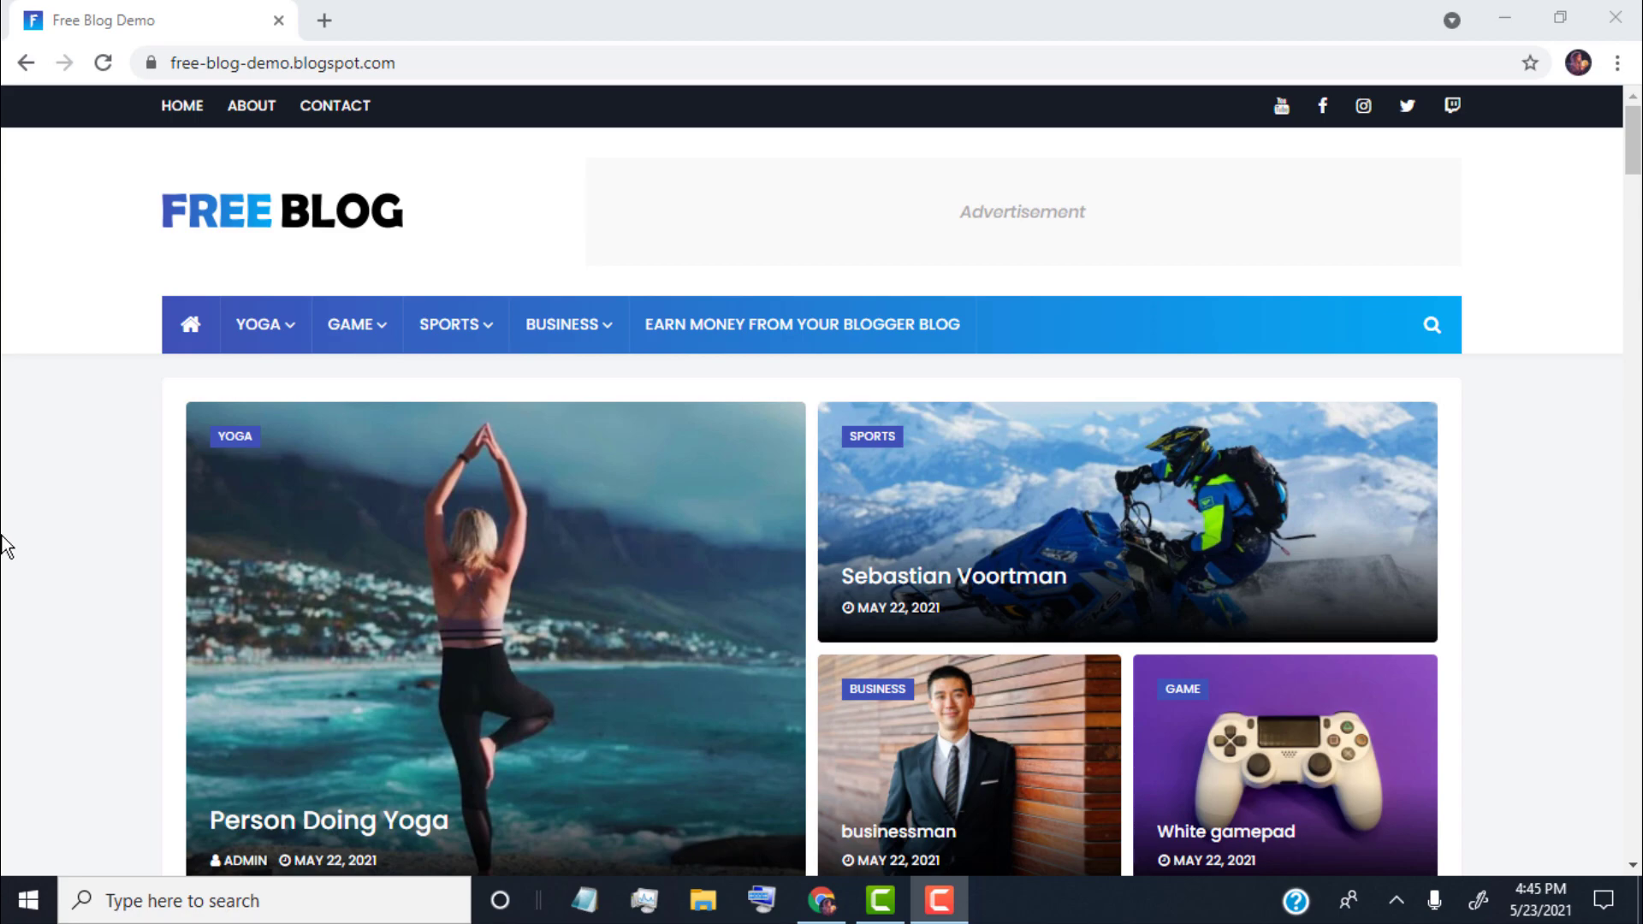
# Scroll down the Free Blog Demo home page past the posts and sidebar to the pagination and Contact Form
pyautogui.scroll(-3, 1603, 850)
pyautogui.scroll(-3, 1604, 851)
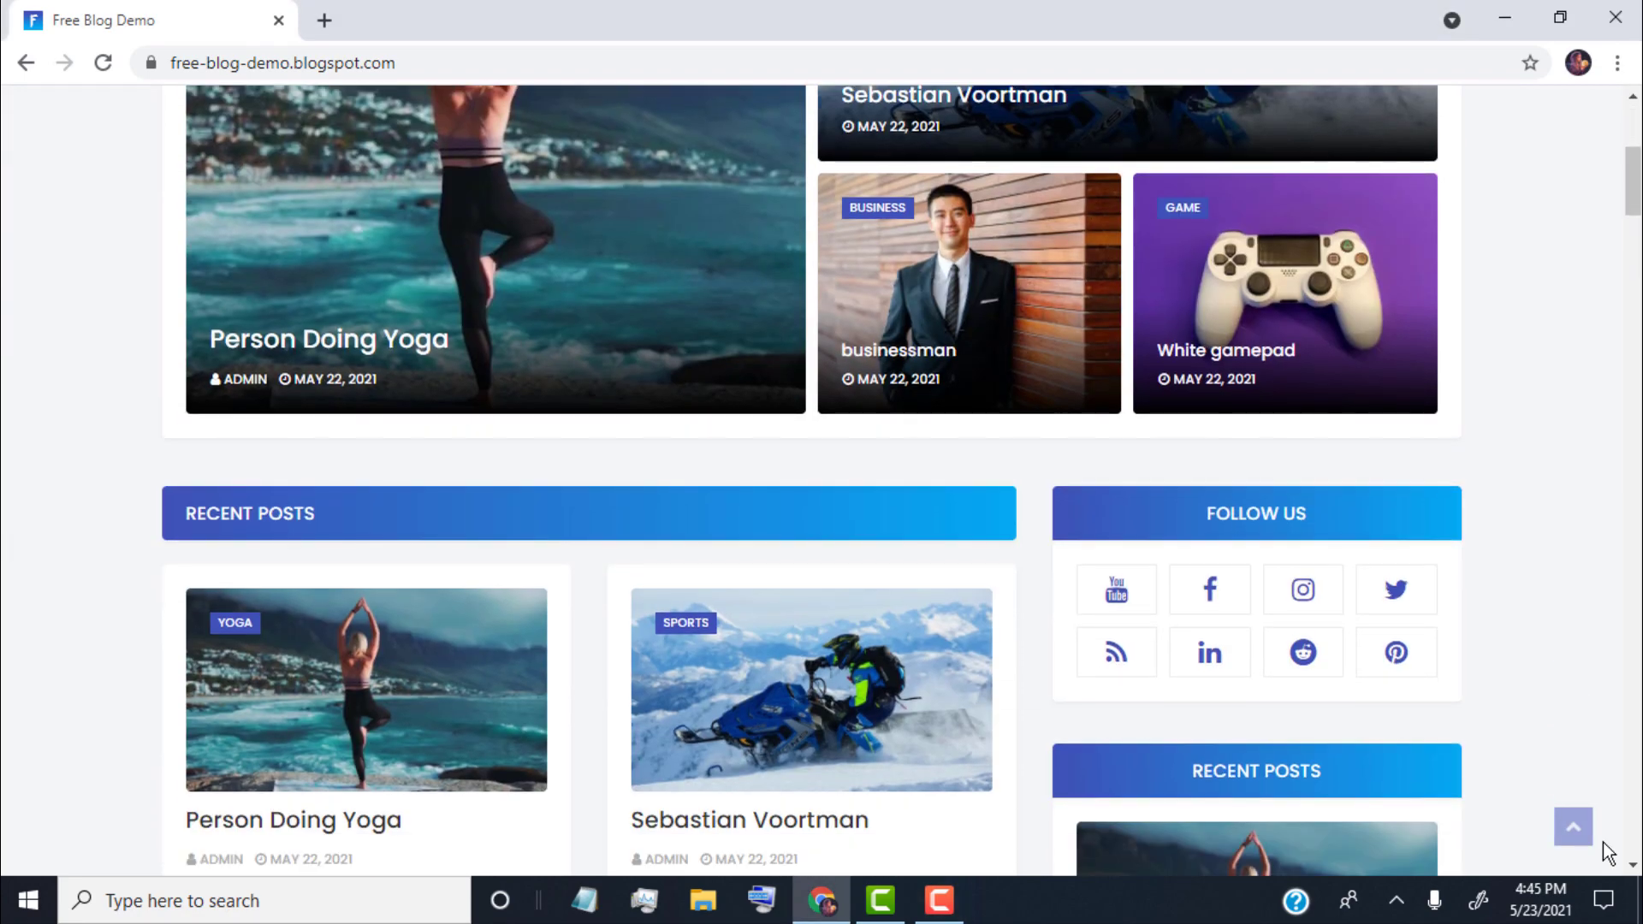
pyautogui.scroll(-8, 1603, 842)
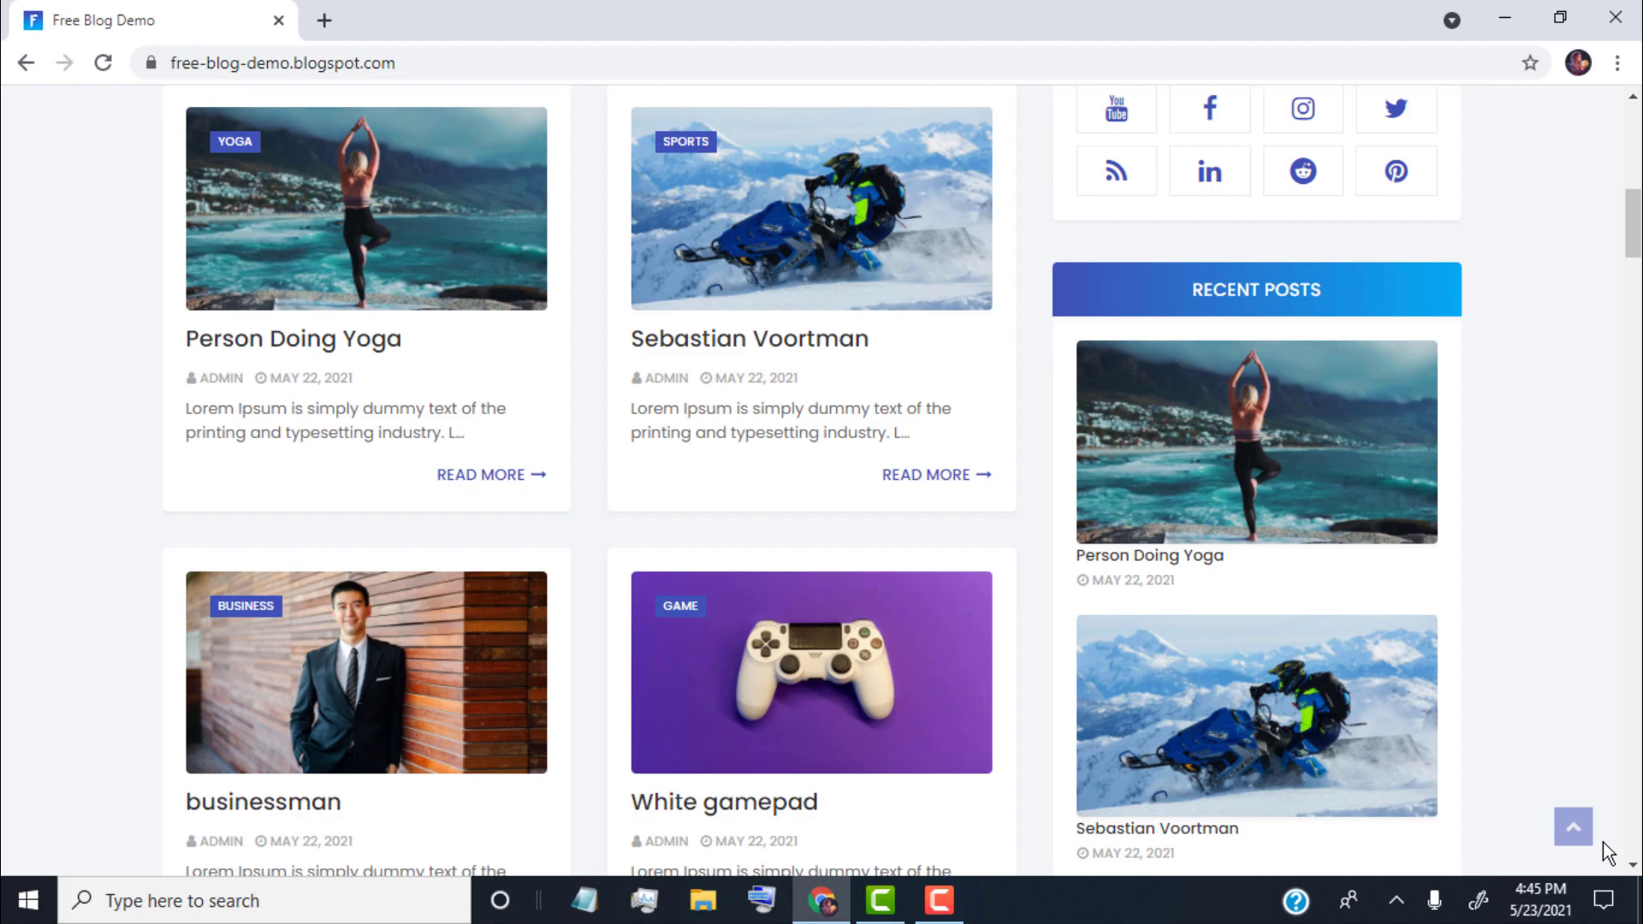
pyautogui.scroll(-5, 1604, 842)
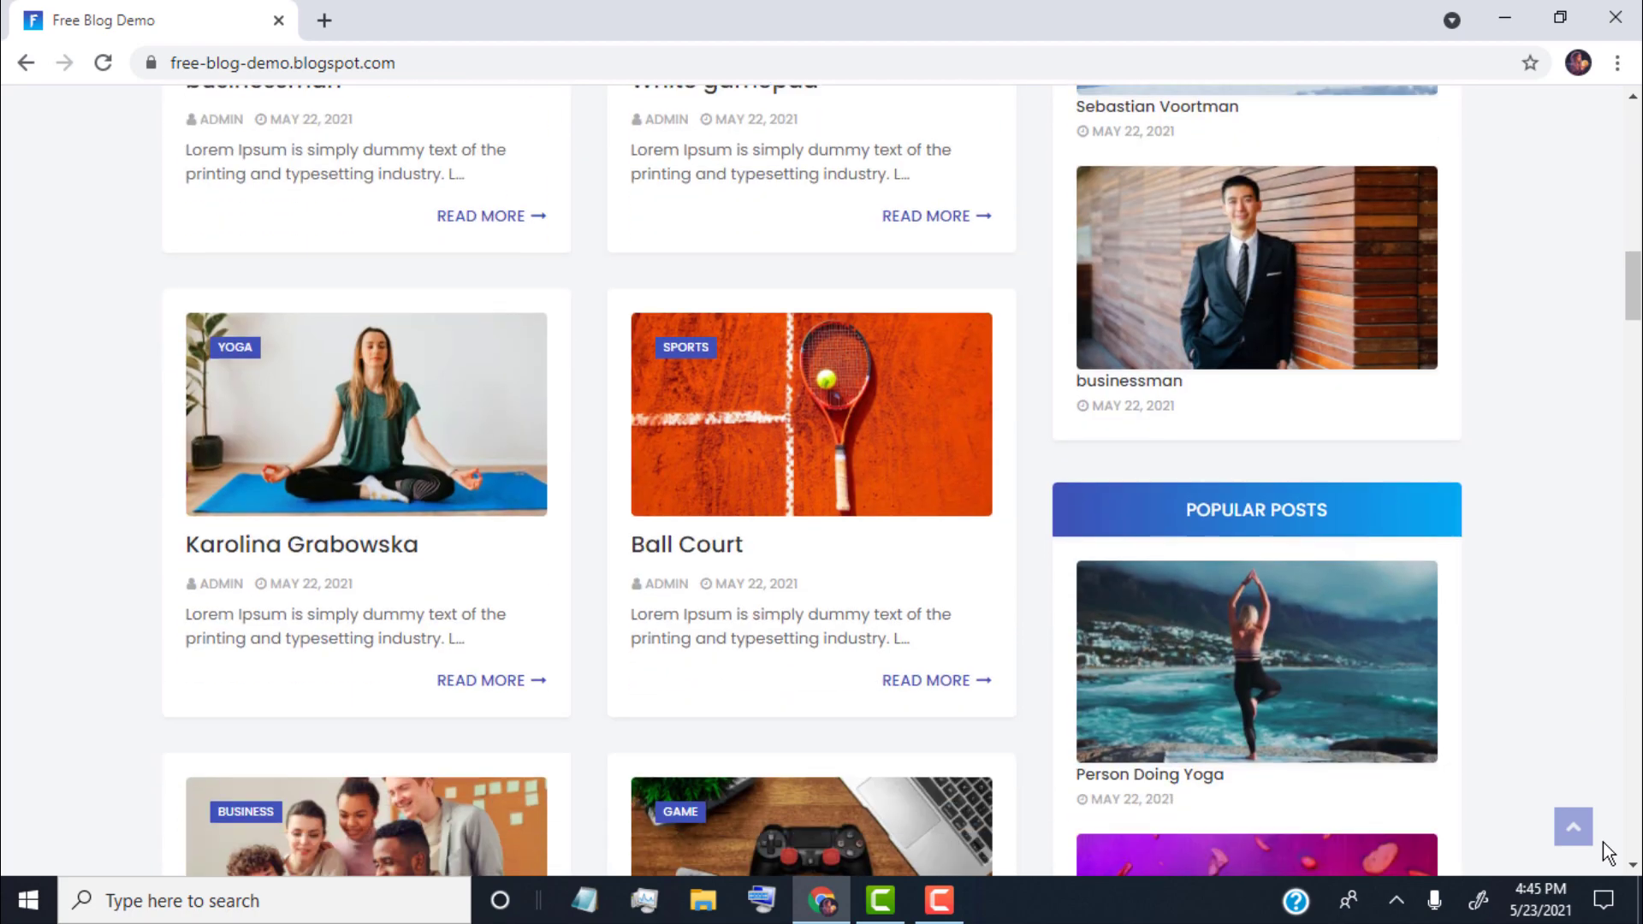
pyautogui.scroll(-5, 1604, 842)
pyautogui.scroll(-6, 1604, 842)
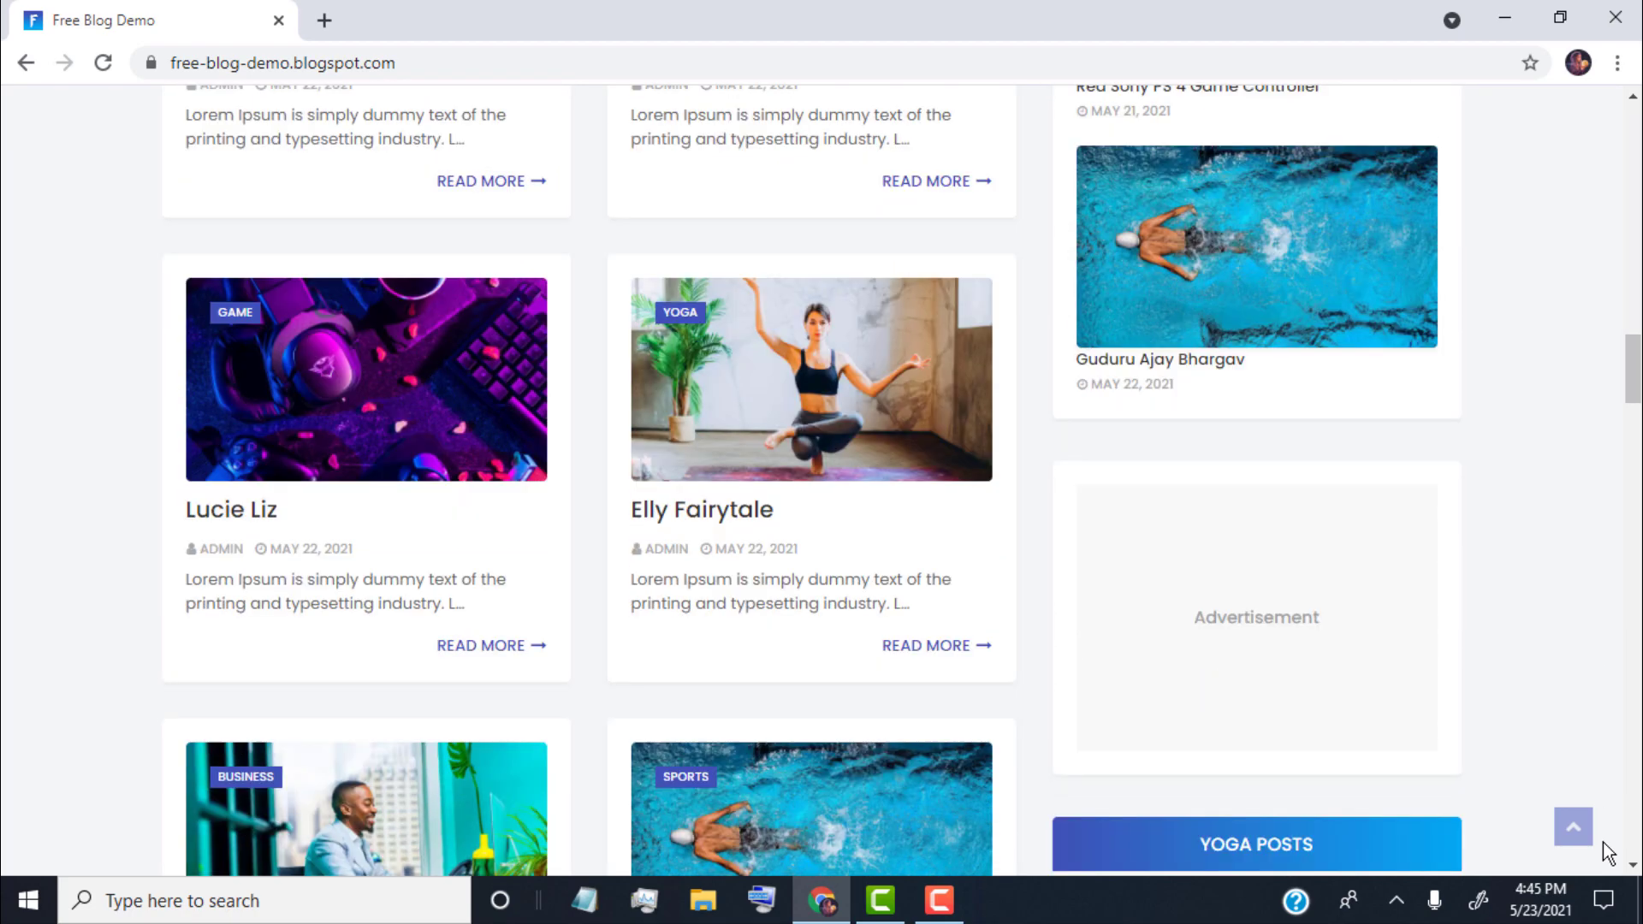
pyautogui.scroll(-6, 1604, 842)
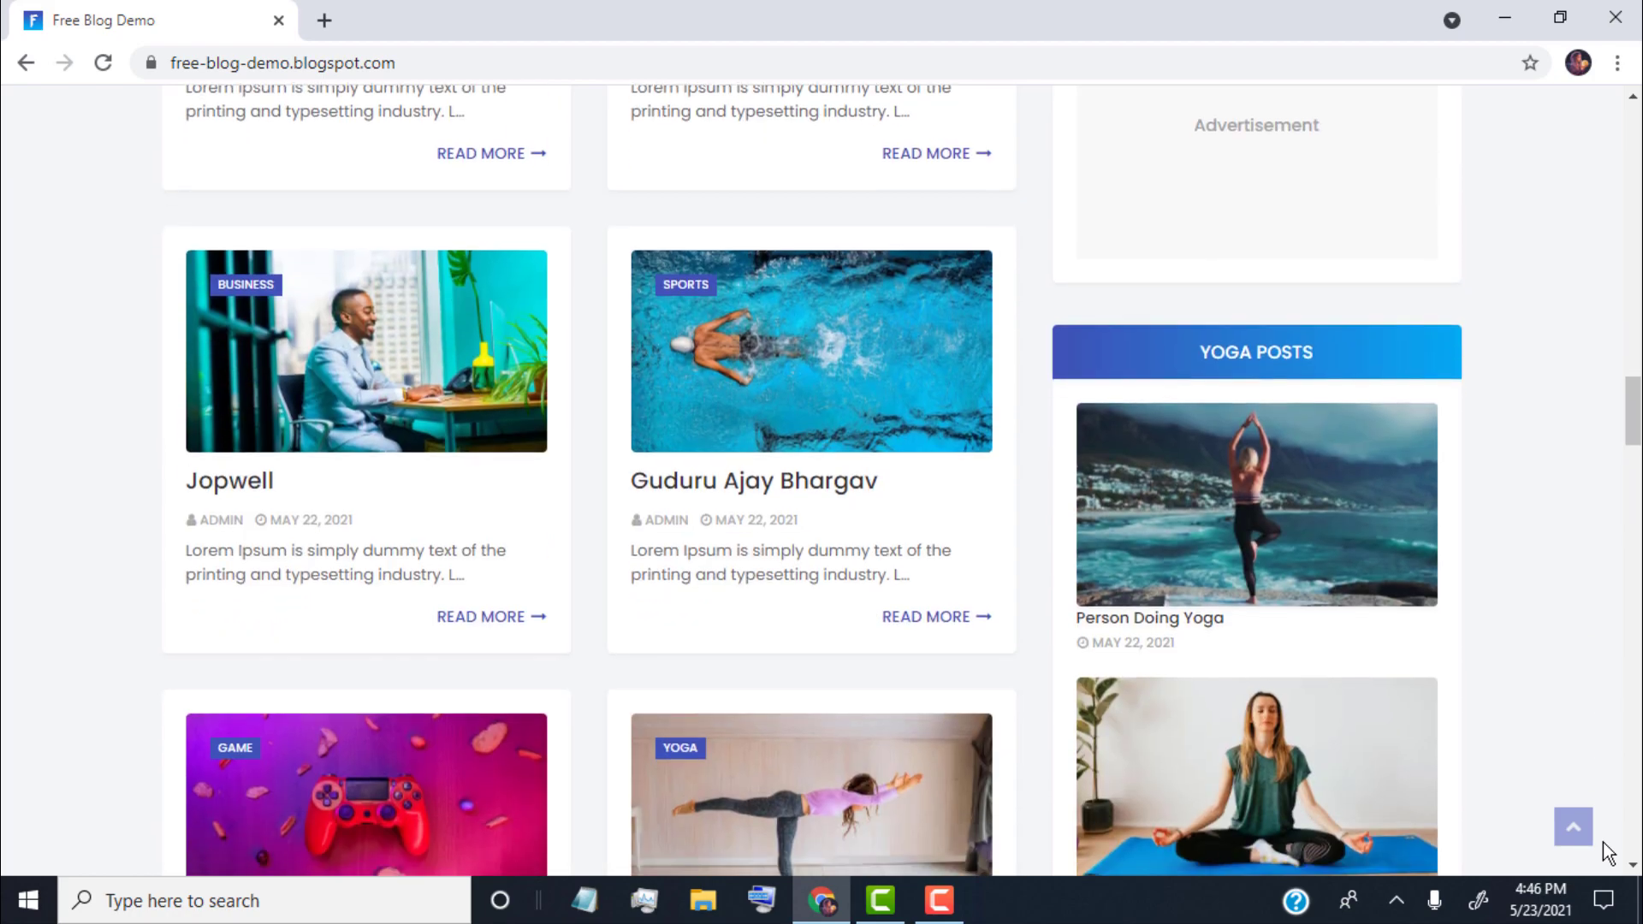
pyautogui.scroll(-3, 1604, 842)
pyautogui.scroll(-7, 1604, 842)
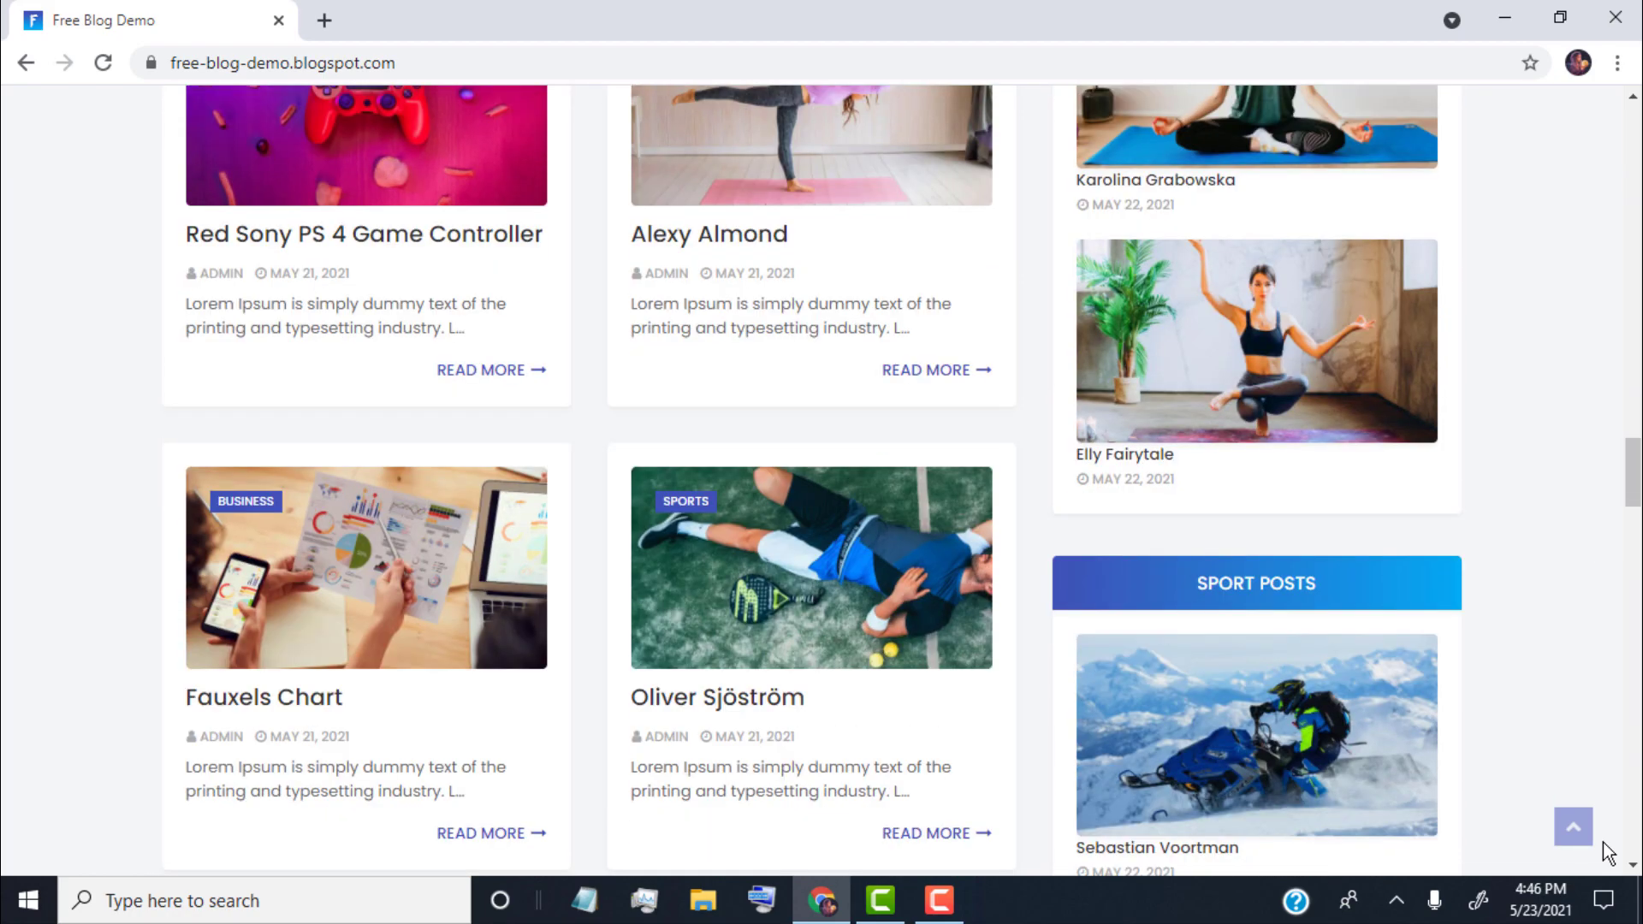
pyautogui.scroll(-18, 1603, 842)
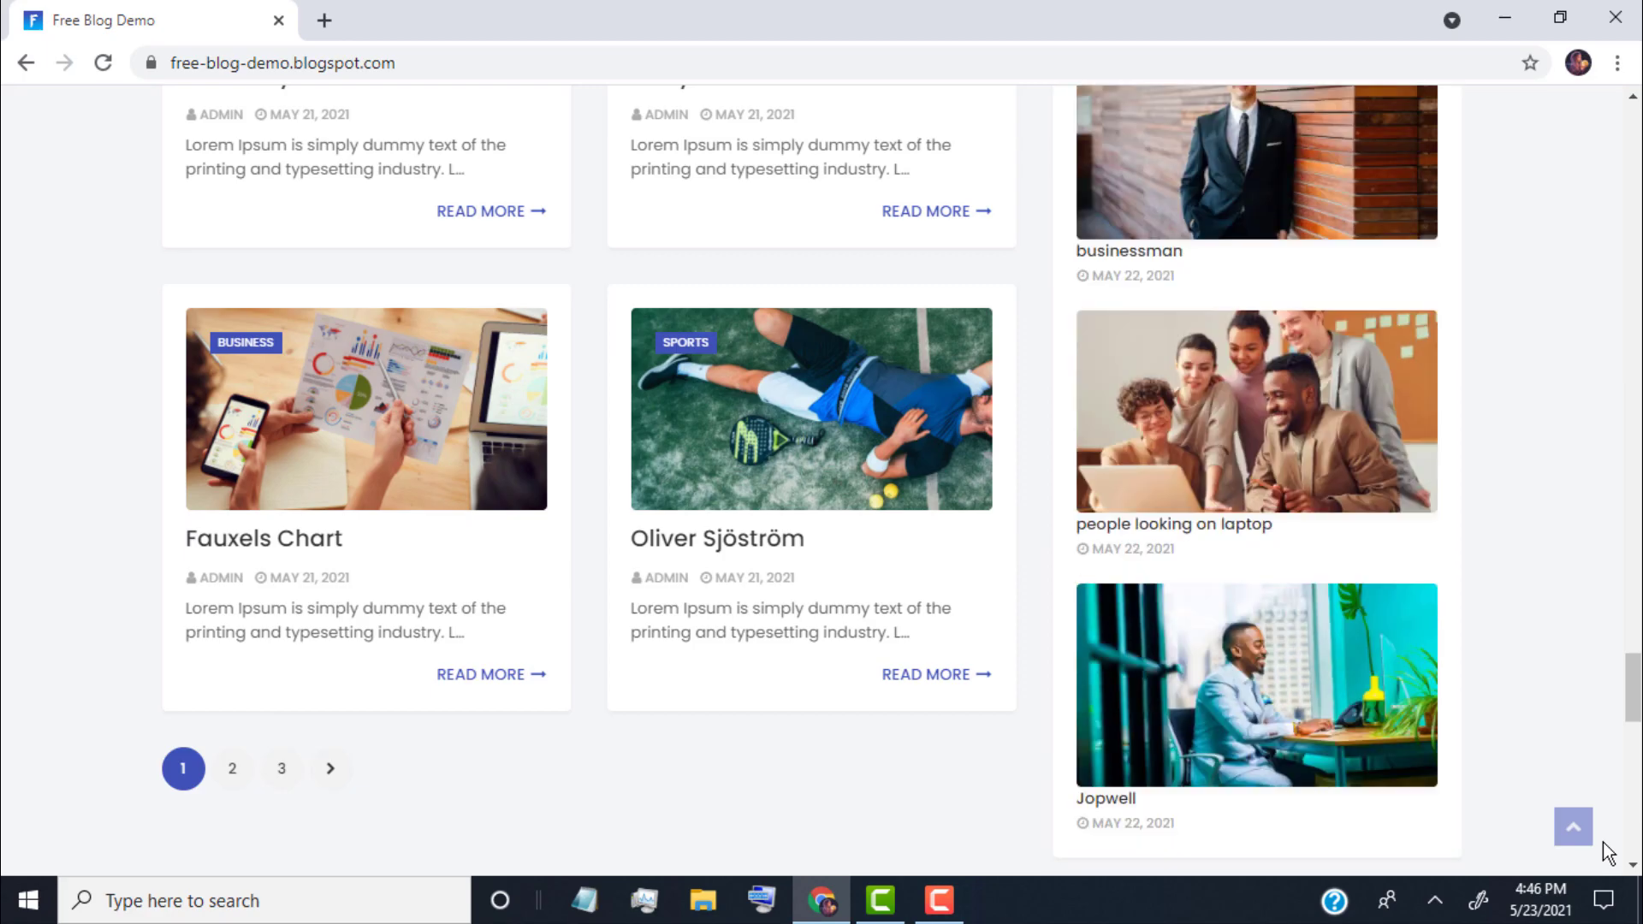
pyautogui.scroll(-12, 1604, 842)
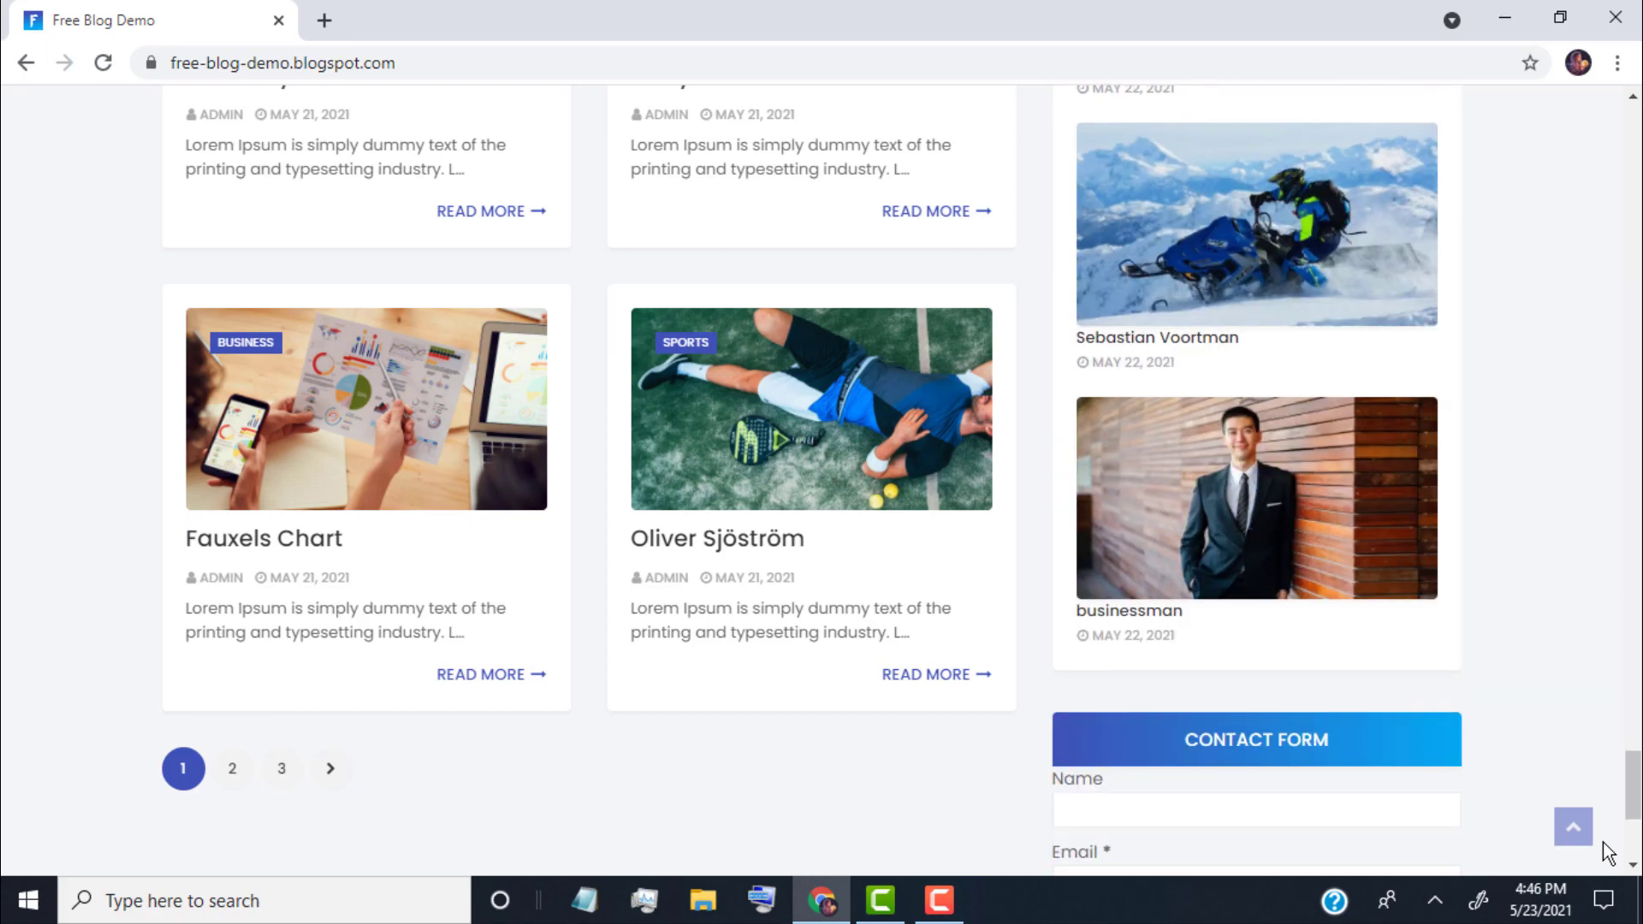
pyautogui.scroll(-1, 1604, 842)
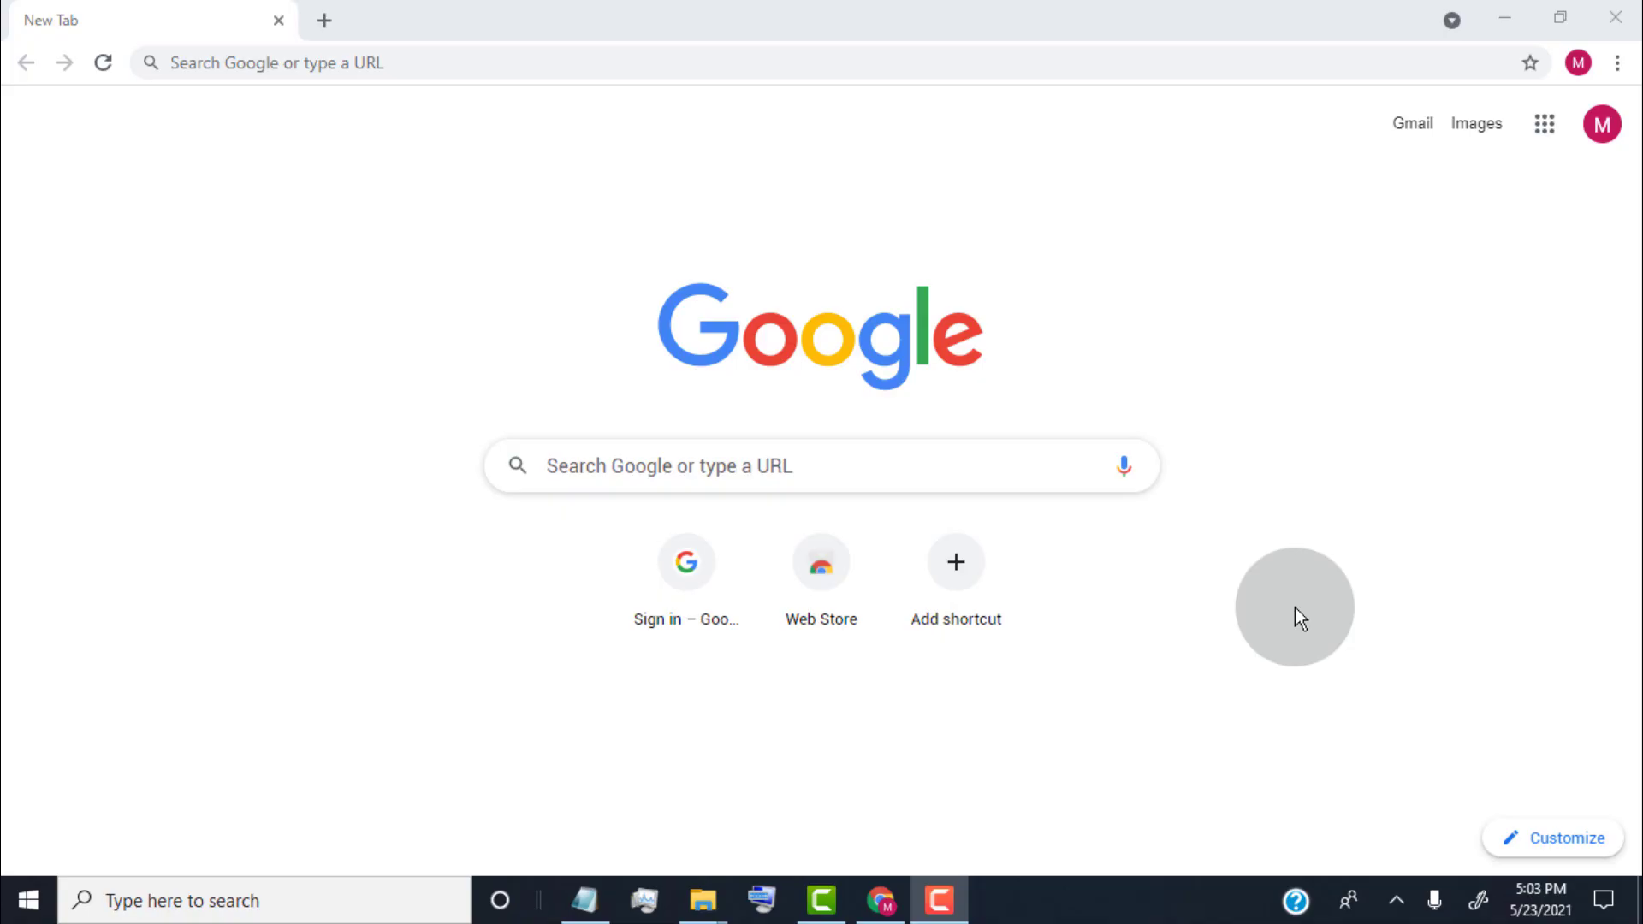
# Search the web for 'blogger' and go to the Blogger.com site
pyautogui.click(364, 67)
pyautogui.write('blogger')
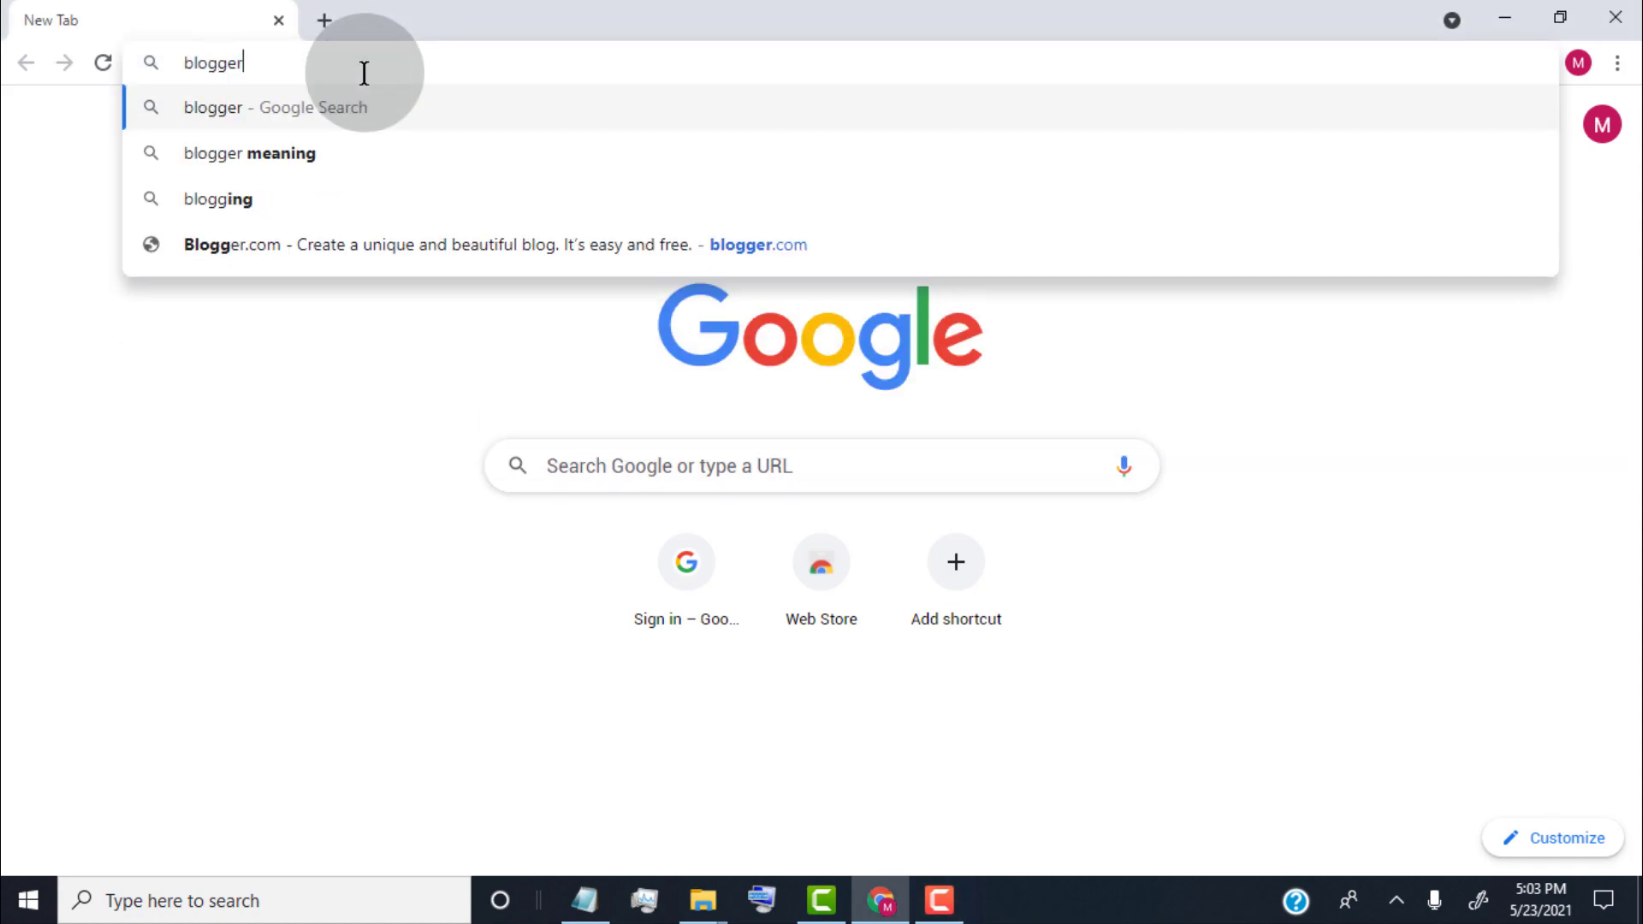
pyautogui.press('Return')
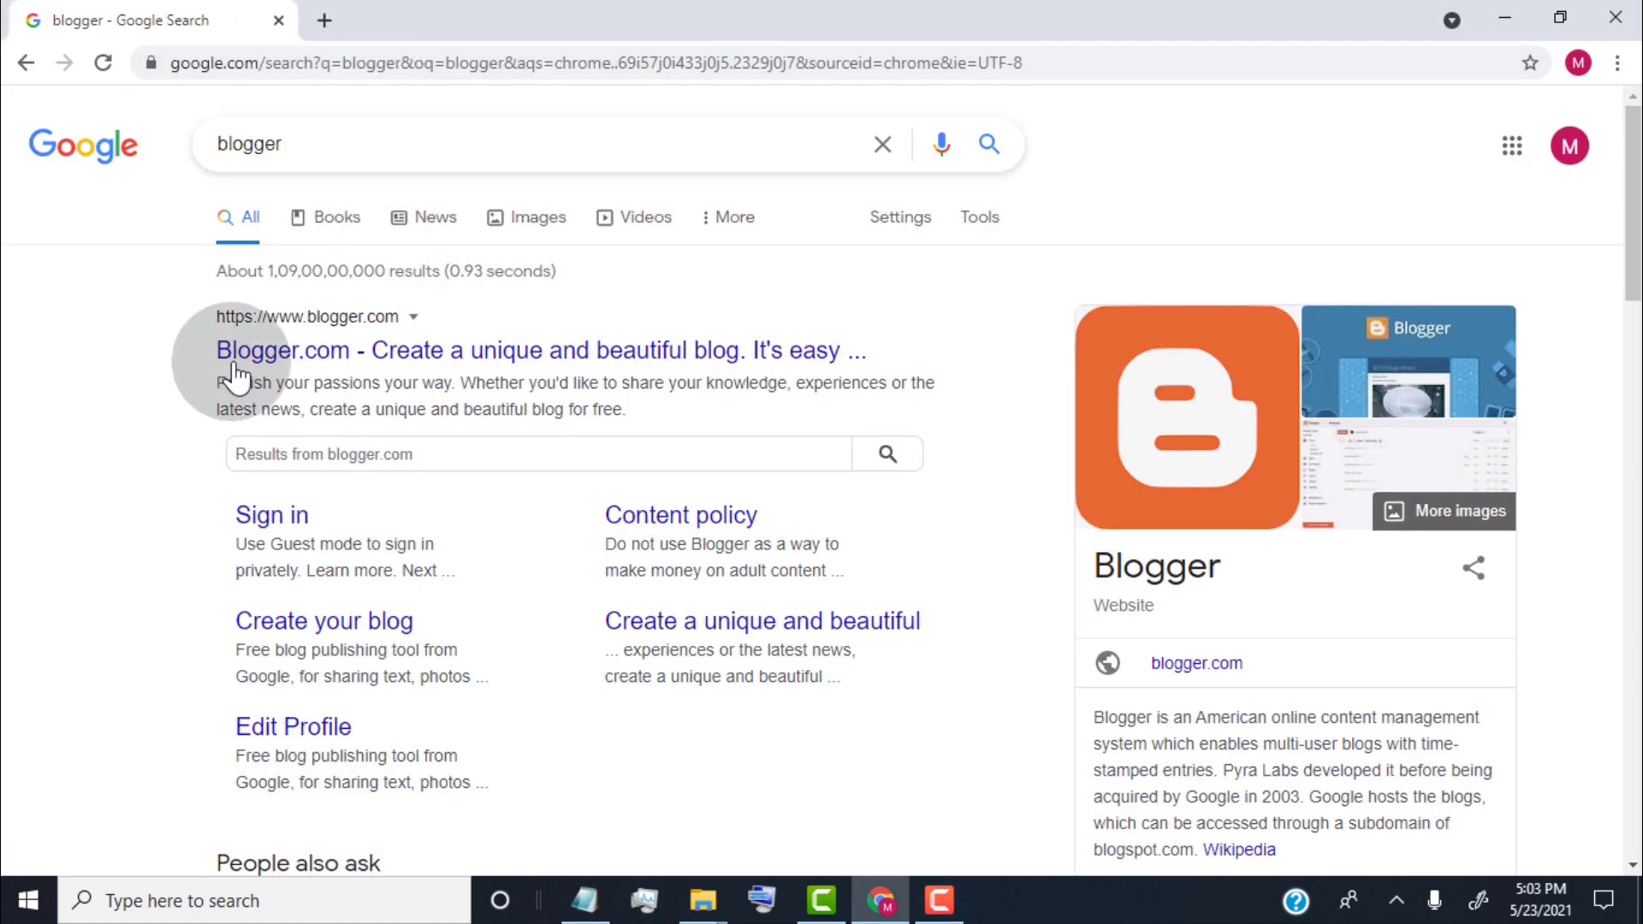
pyautogui.click(325, 351)
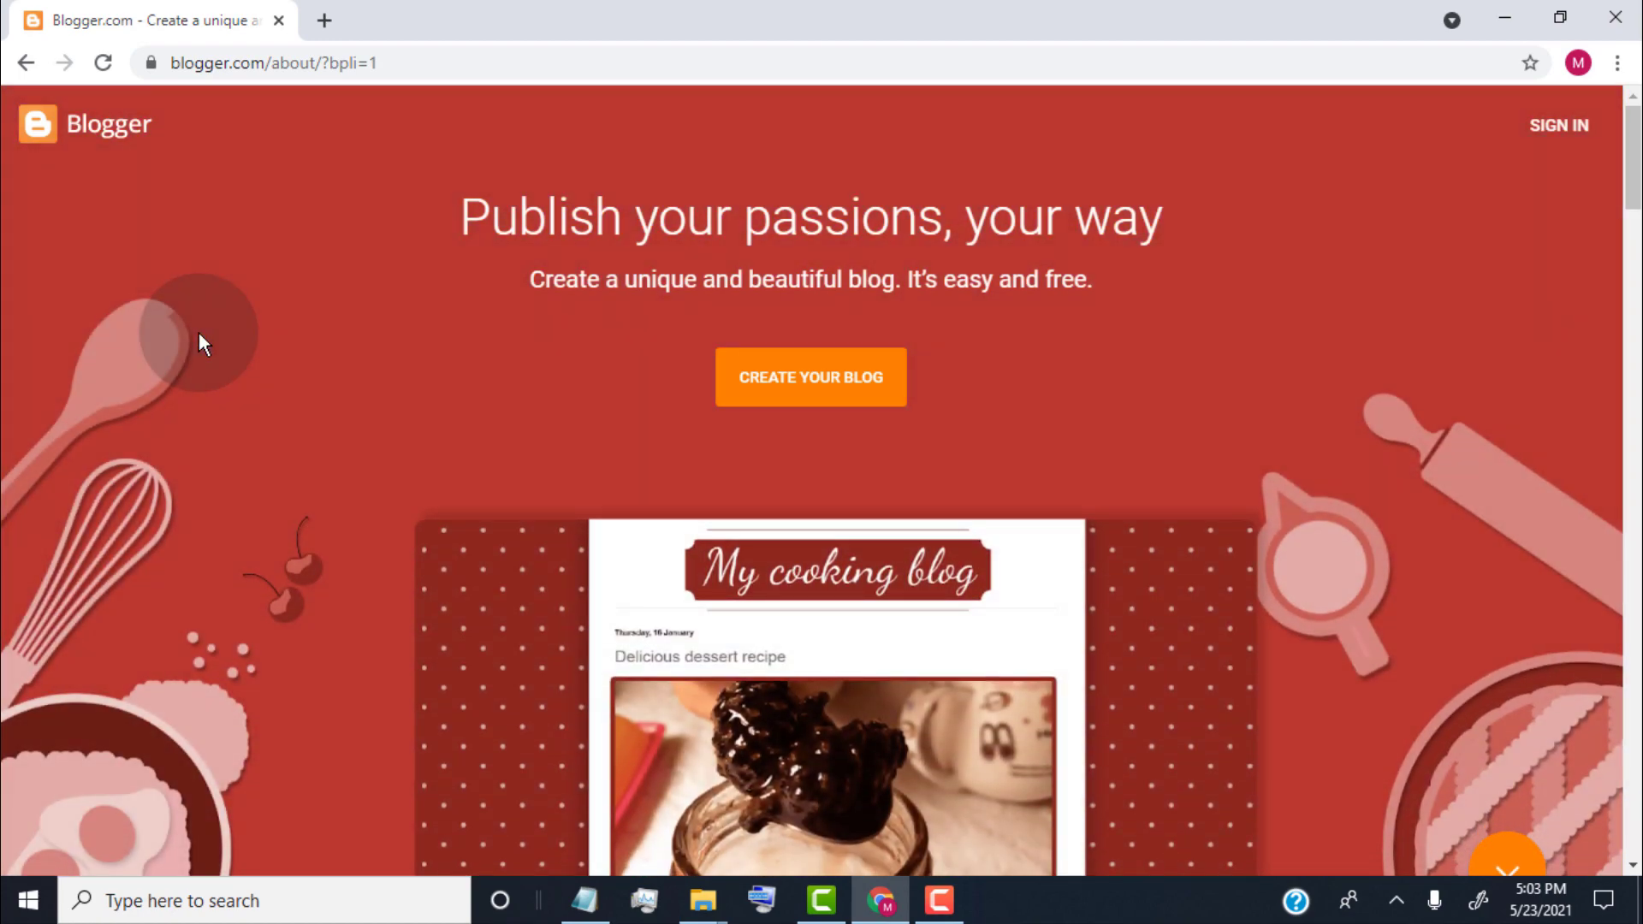
# Start creating a new blog from the Blogger.com home page
pyautogui.scroll(-15, 198, 332)
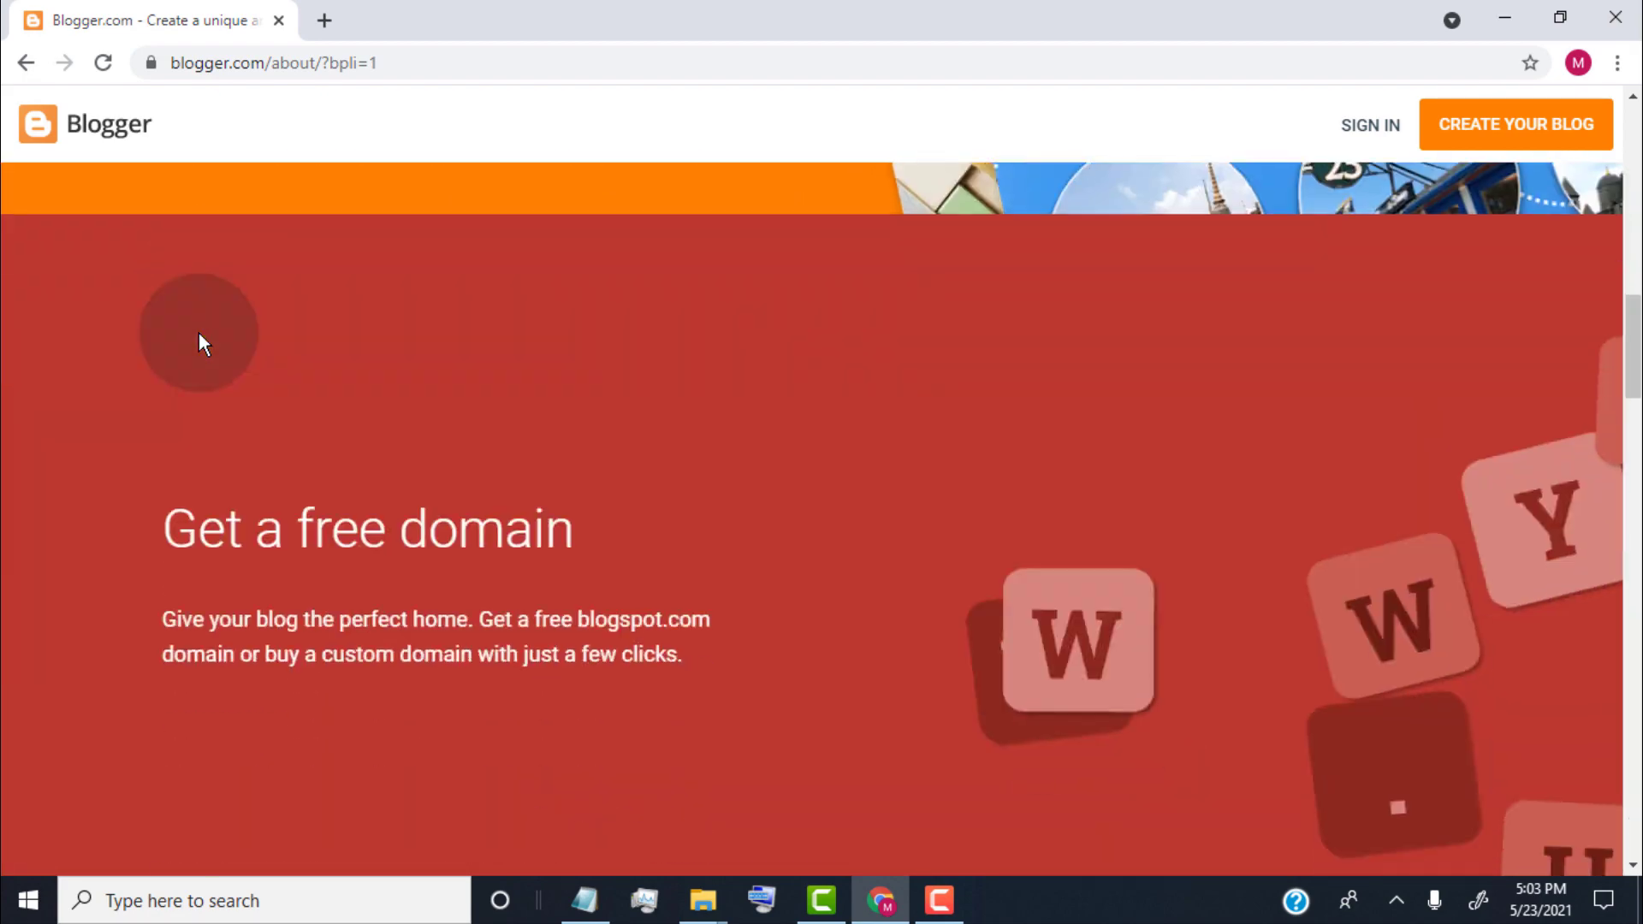
pyautogui.scroll(-12, 199, 335)
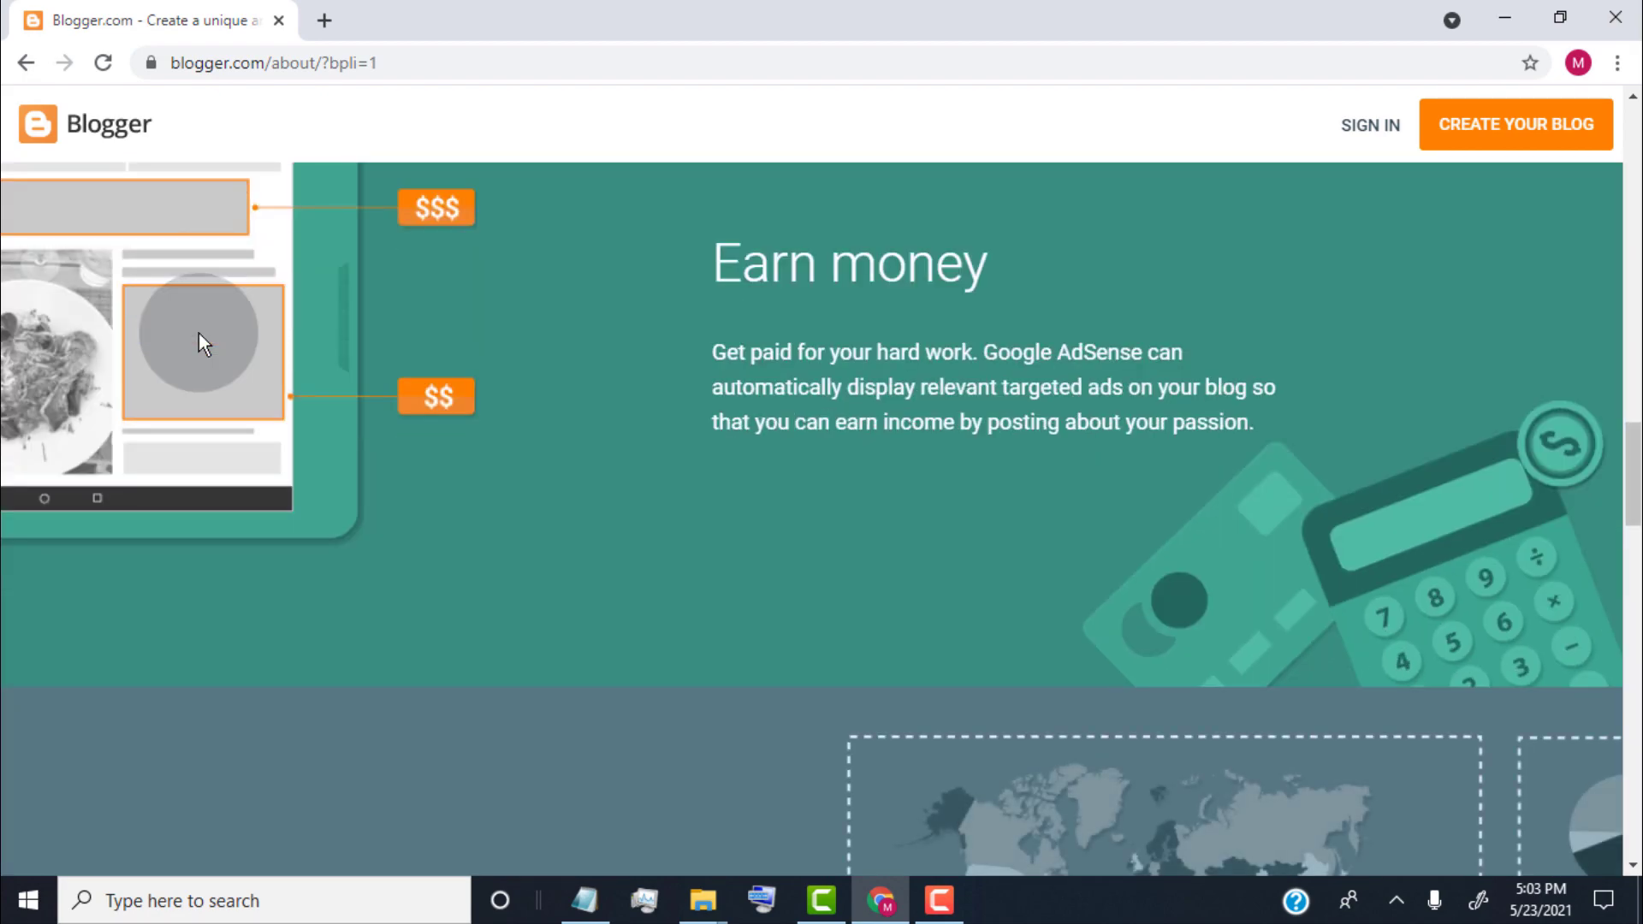
pyautogui.scroll(20, 199, 336)
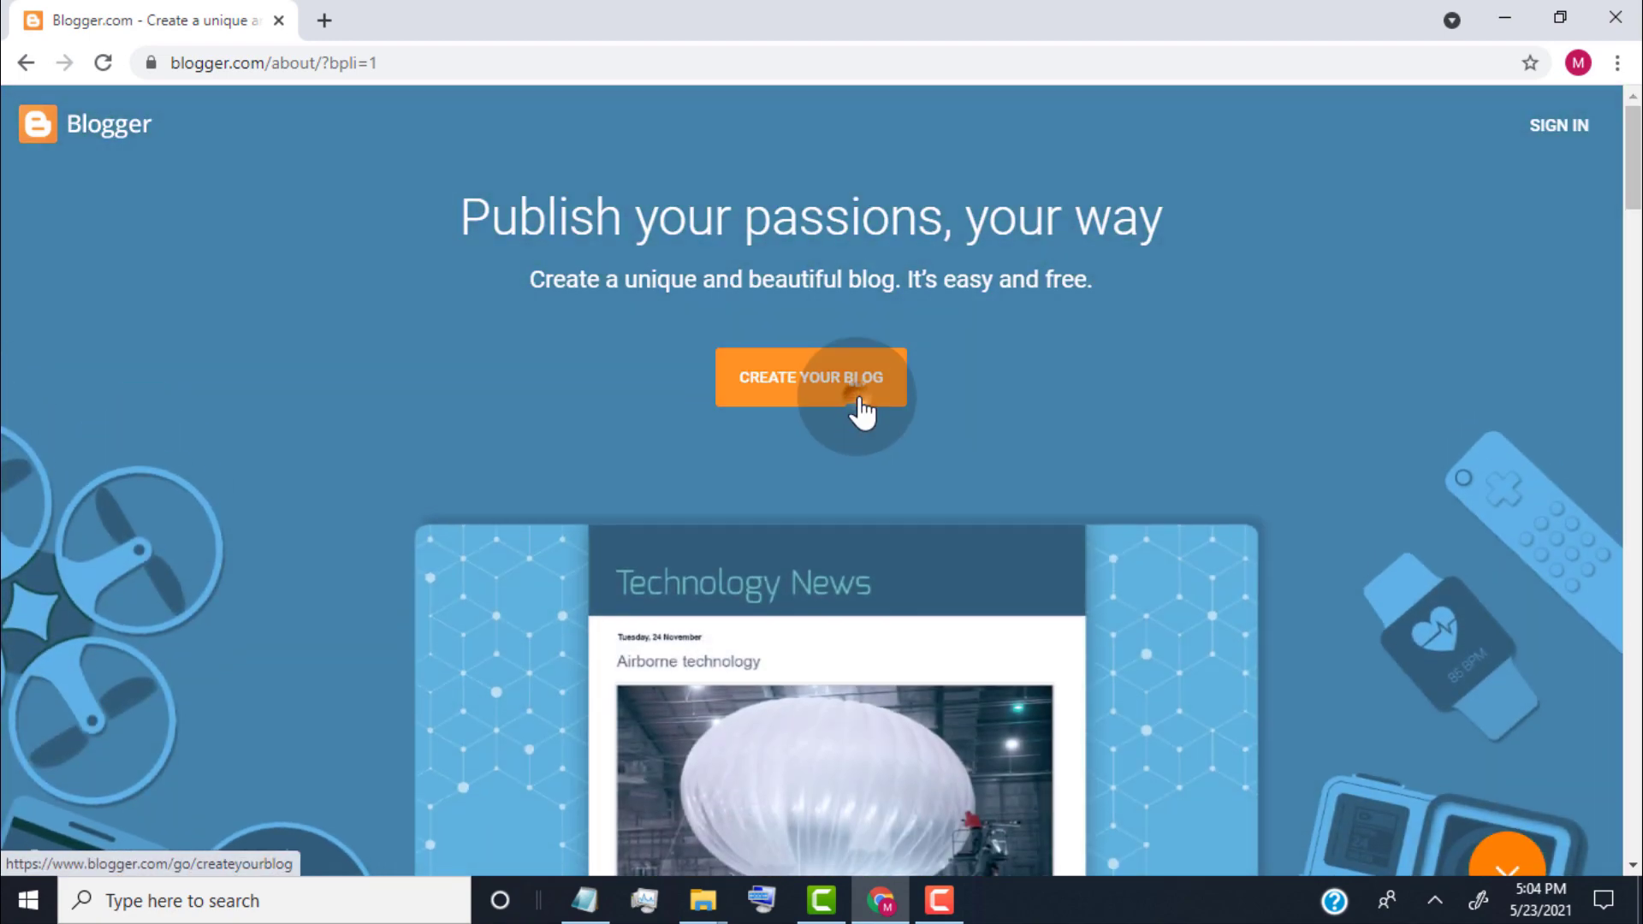
pyautogui.click(858, 396)
# Sign in with the Google account and title the new blog 'Free YT Blog'
pyautogui.click(617, 387)
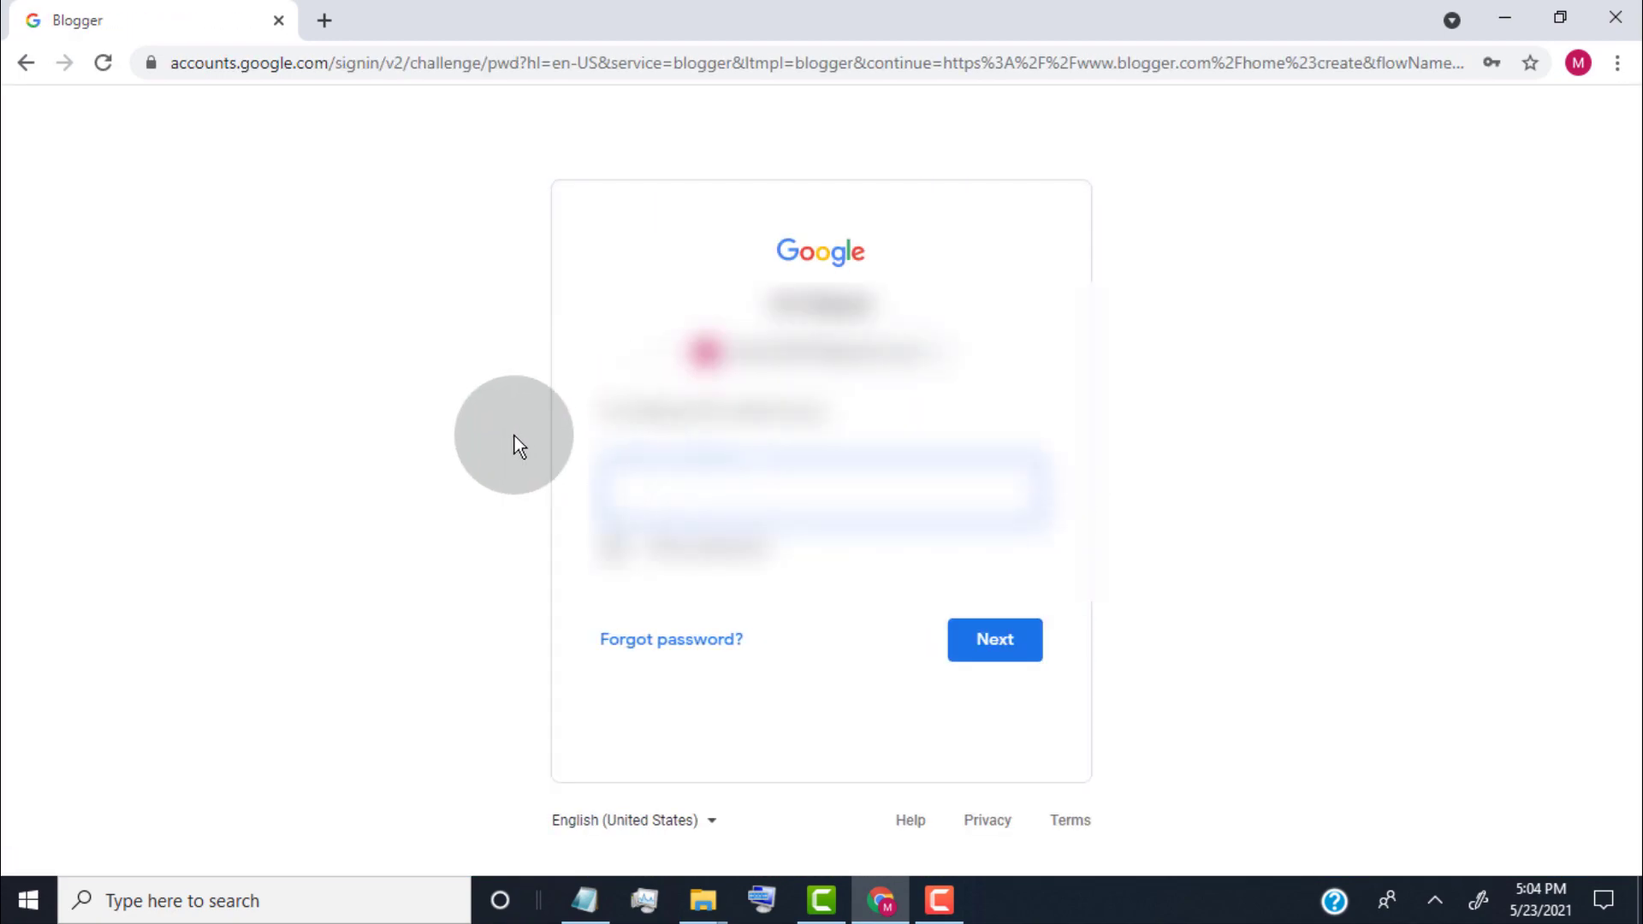
pyautogui.click(995, 640)
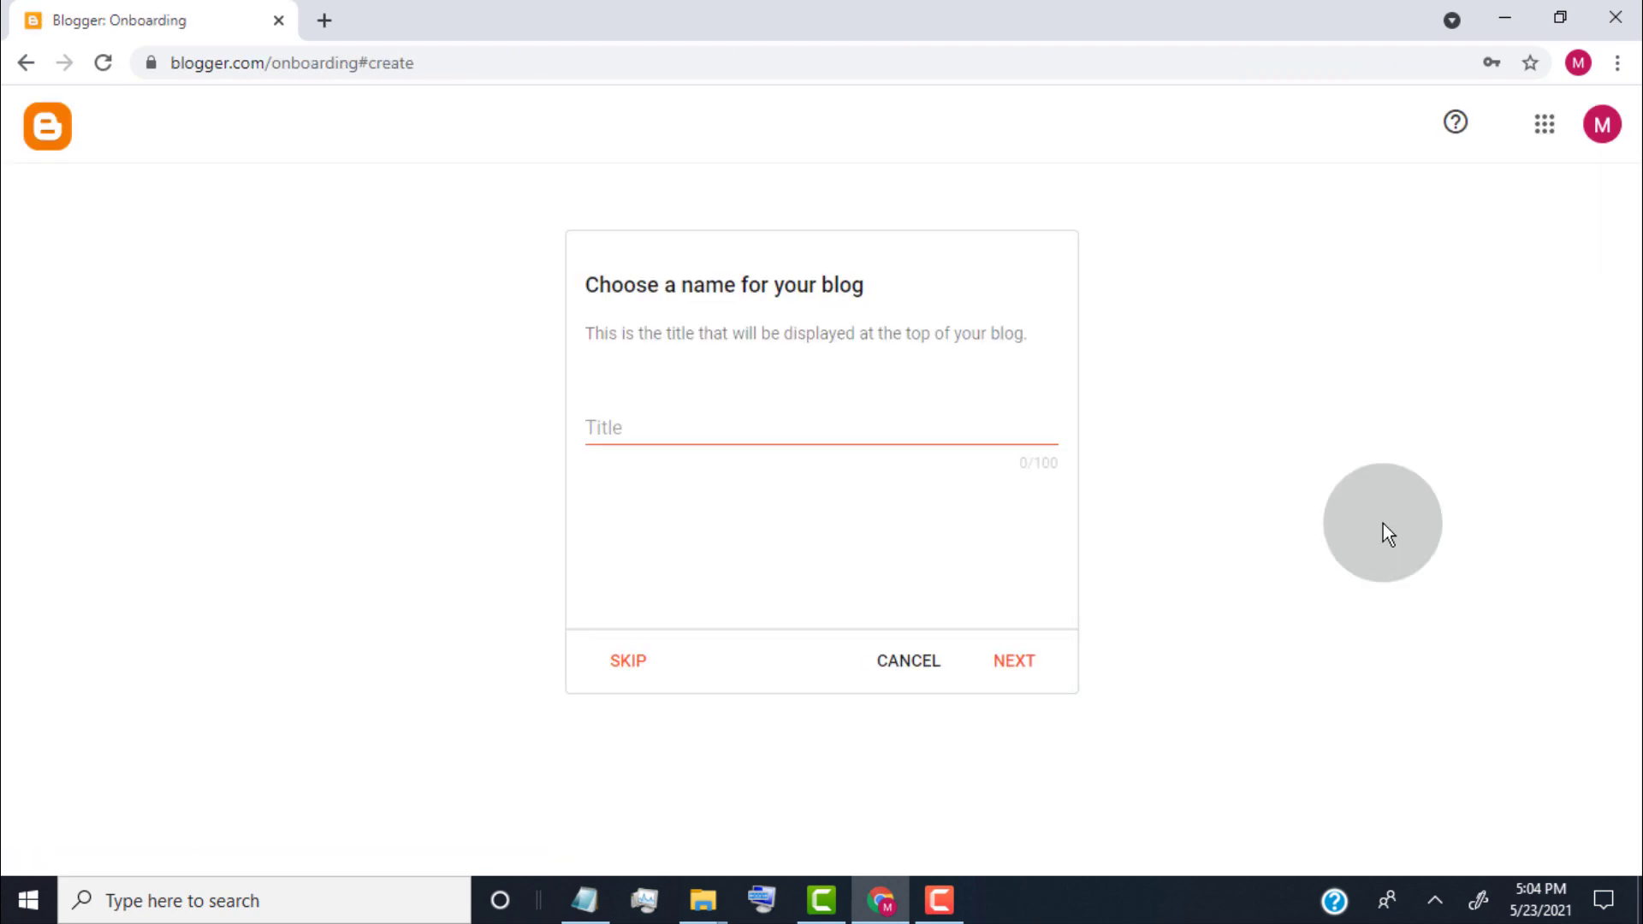
pyautogui.click(649, 427)
pyautogui.write('Free Y')
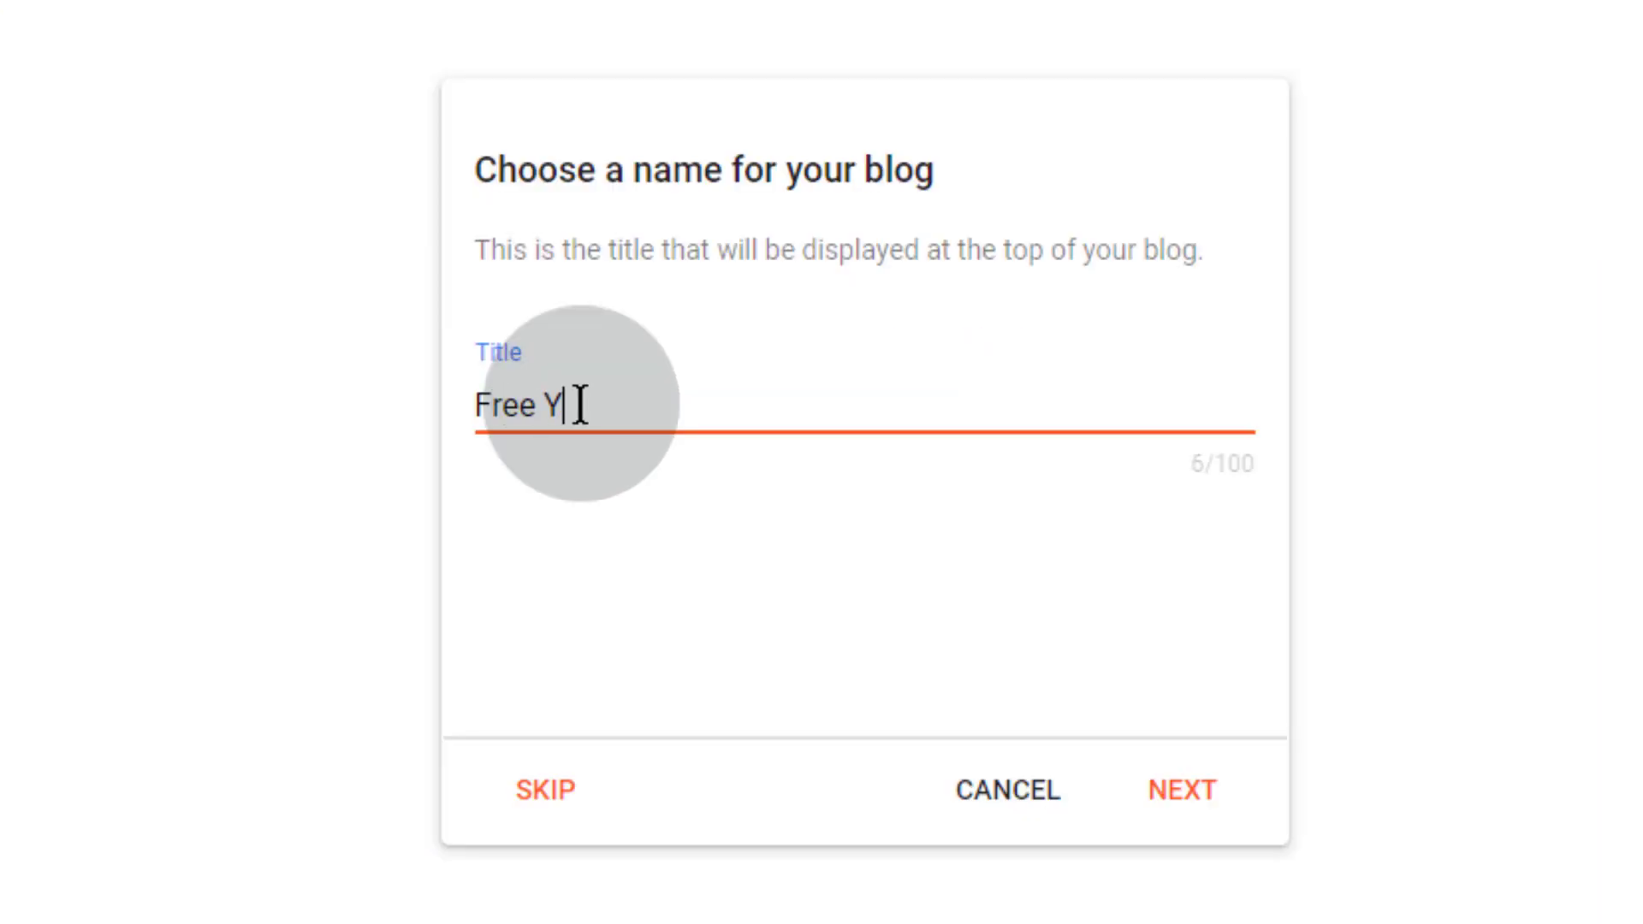
pyautogui.write('T Blog')
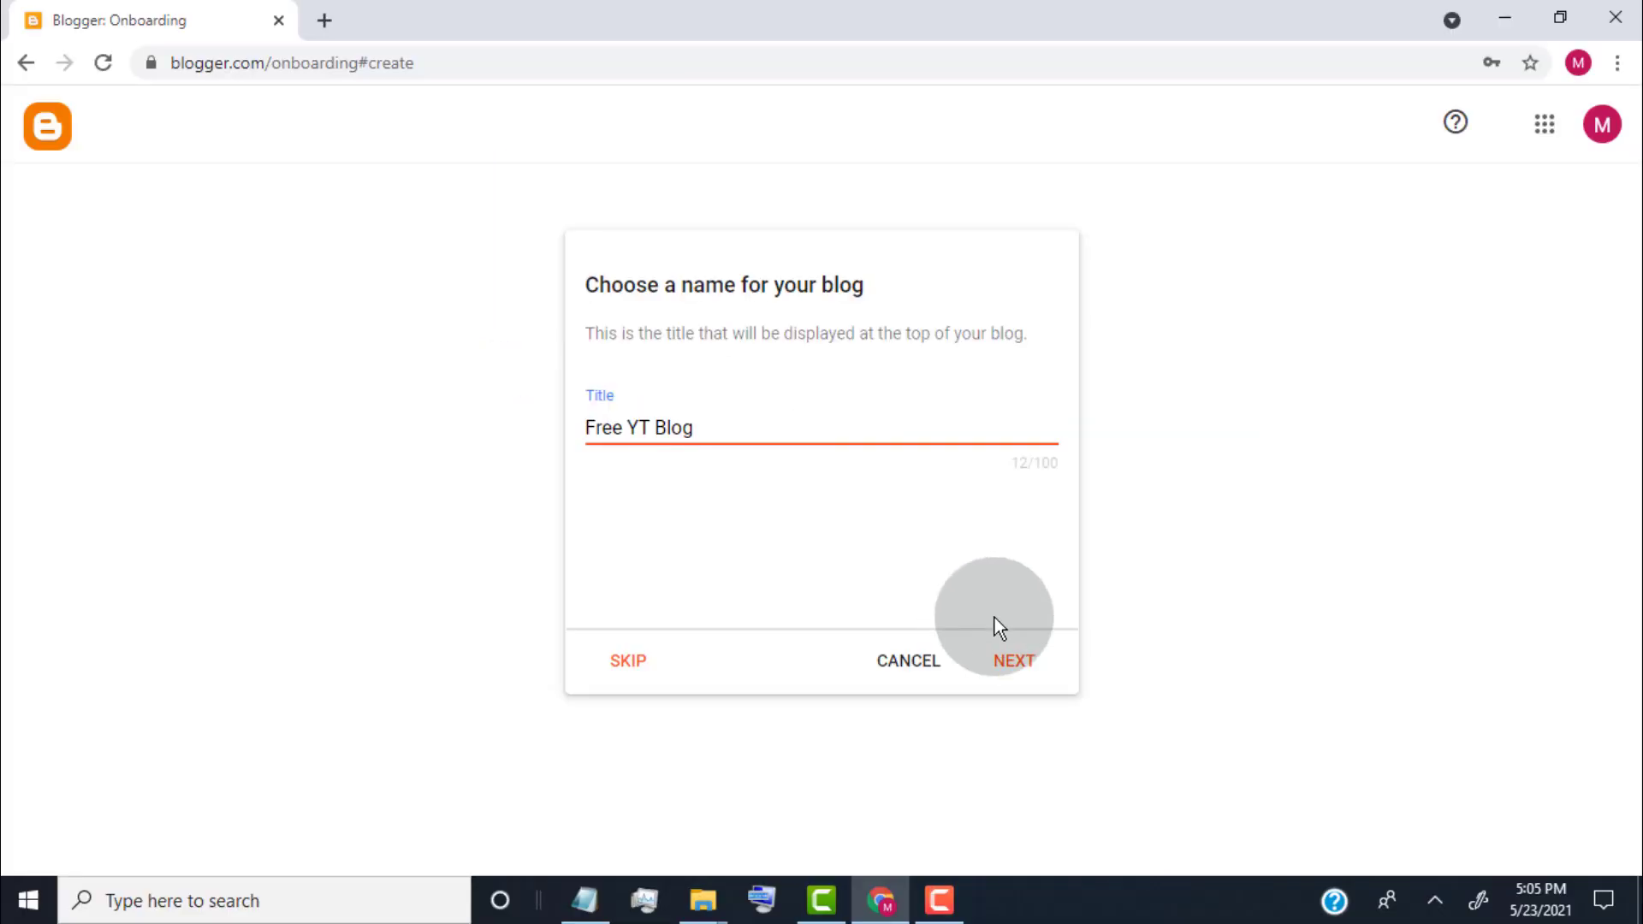
pyautogui.click(1030, 674)
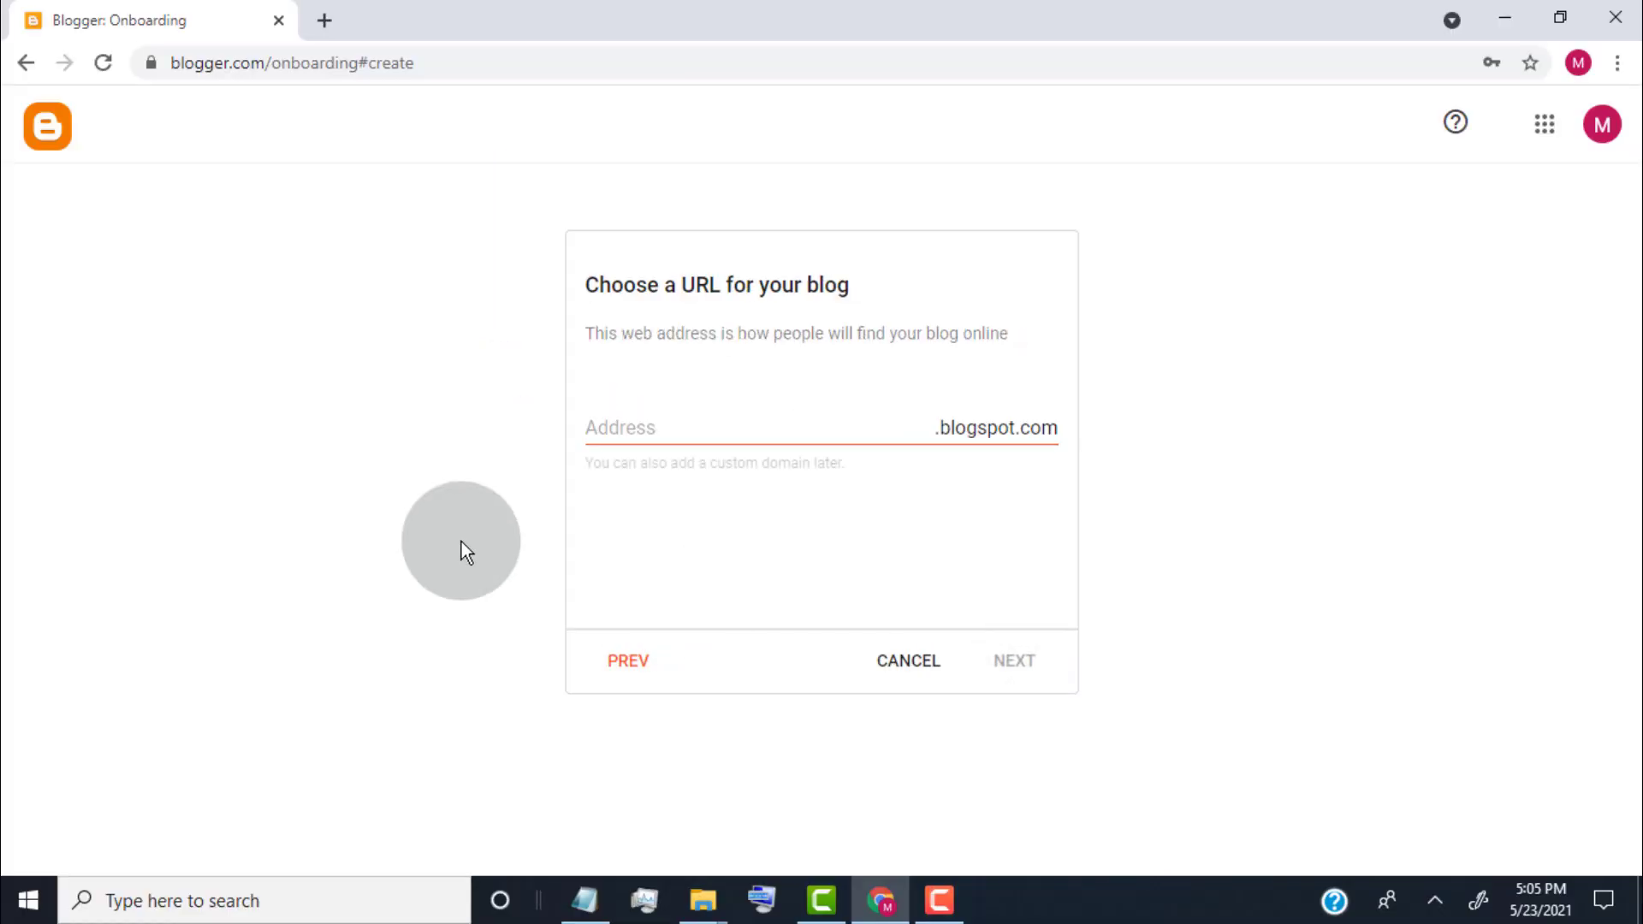
# Set the blog address to the available freeytblog.blogspot.com
pyautogui.click(665, 434)
pyautogui.write('freeblo')
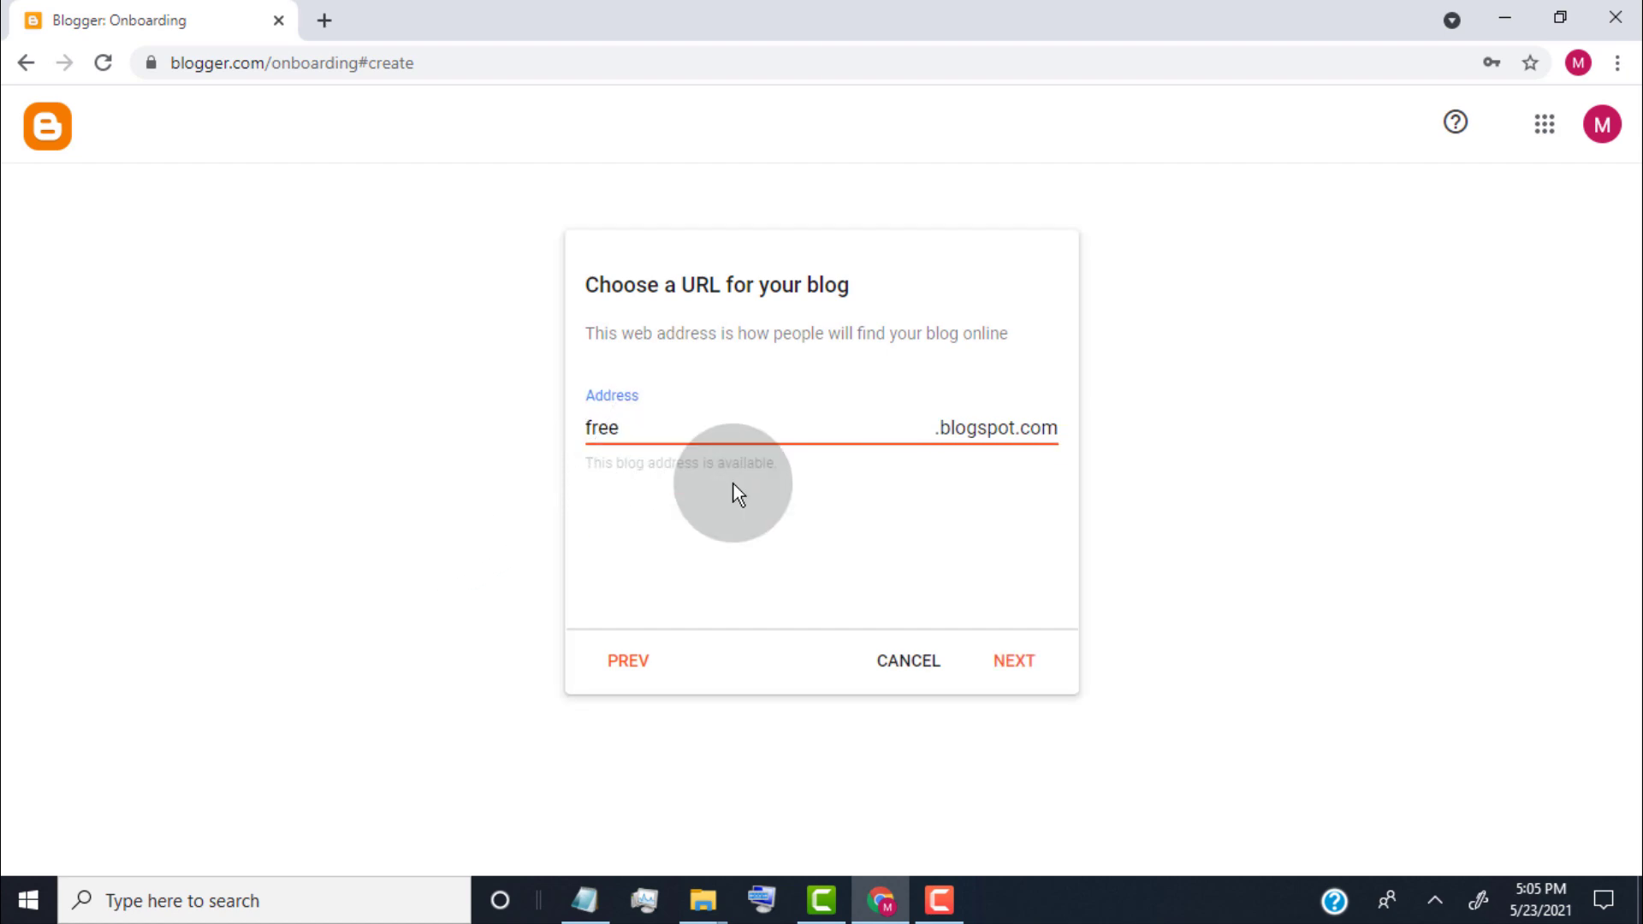
pyautogui.write('g')
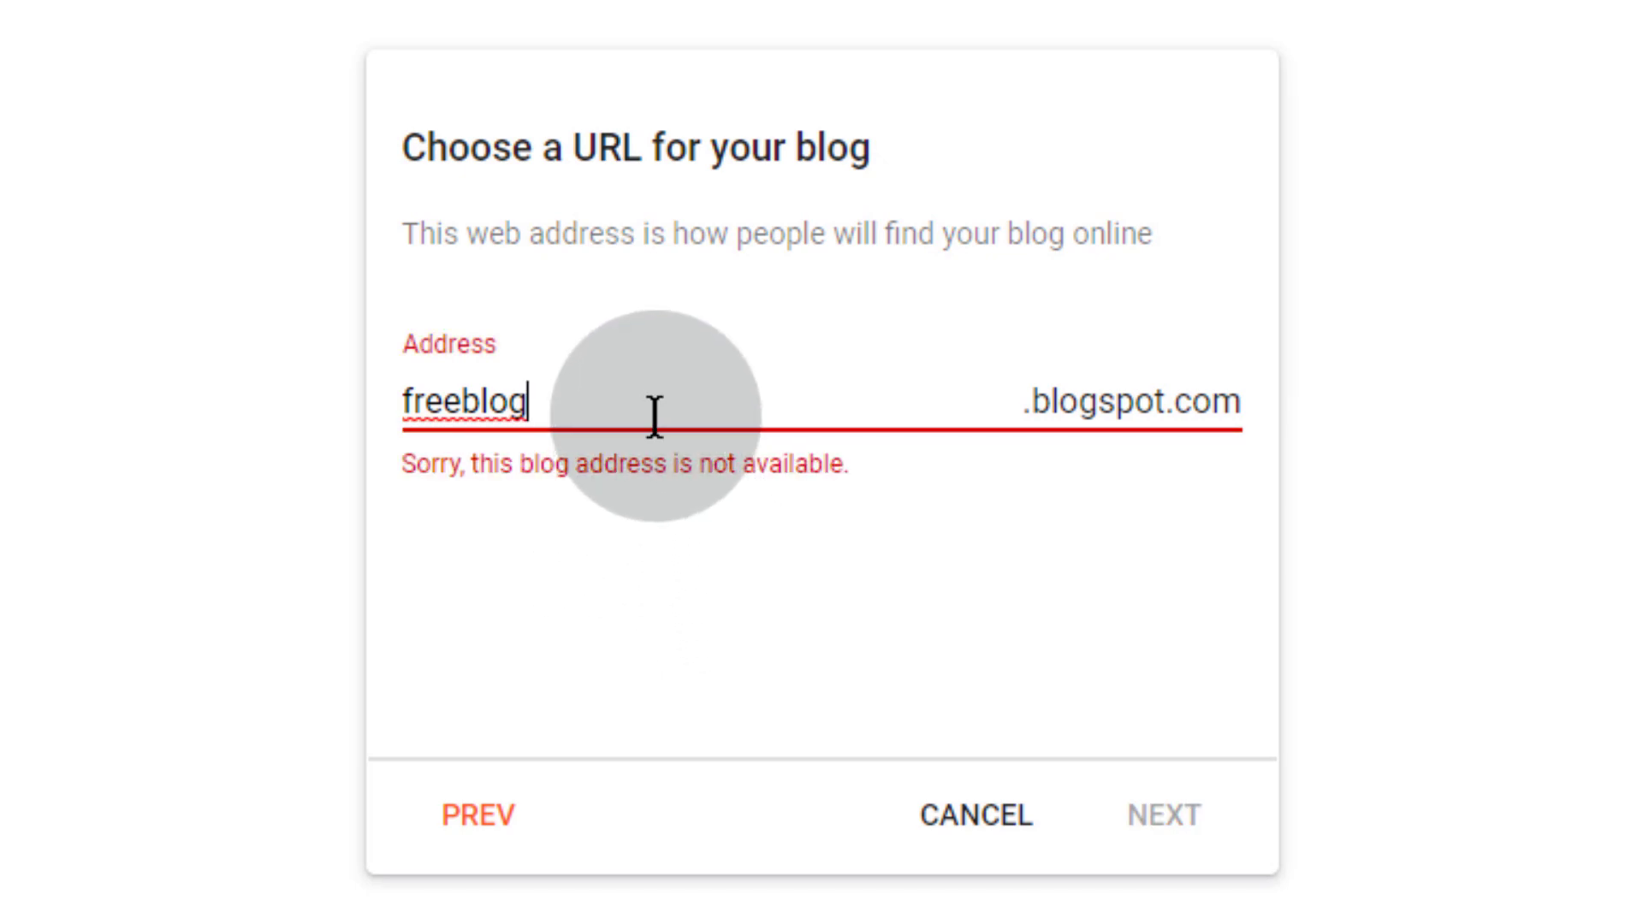
pyautogui.press('BackSpace')
pyautogui.press('BackSpace')
pyautogui.press('BackSpace')
pyautogui.write('ytblog')
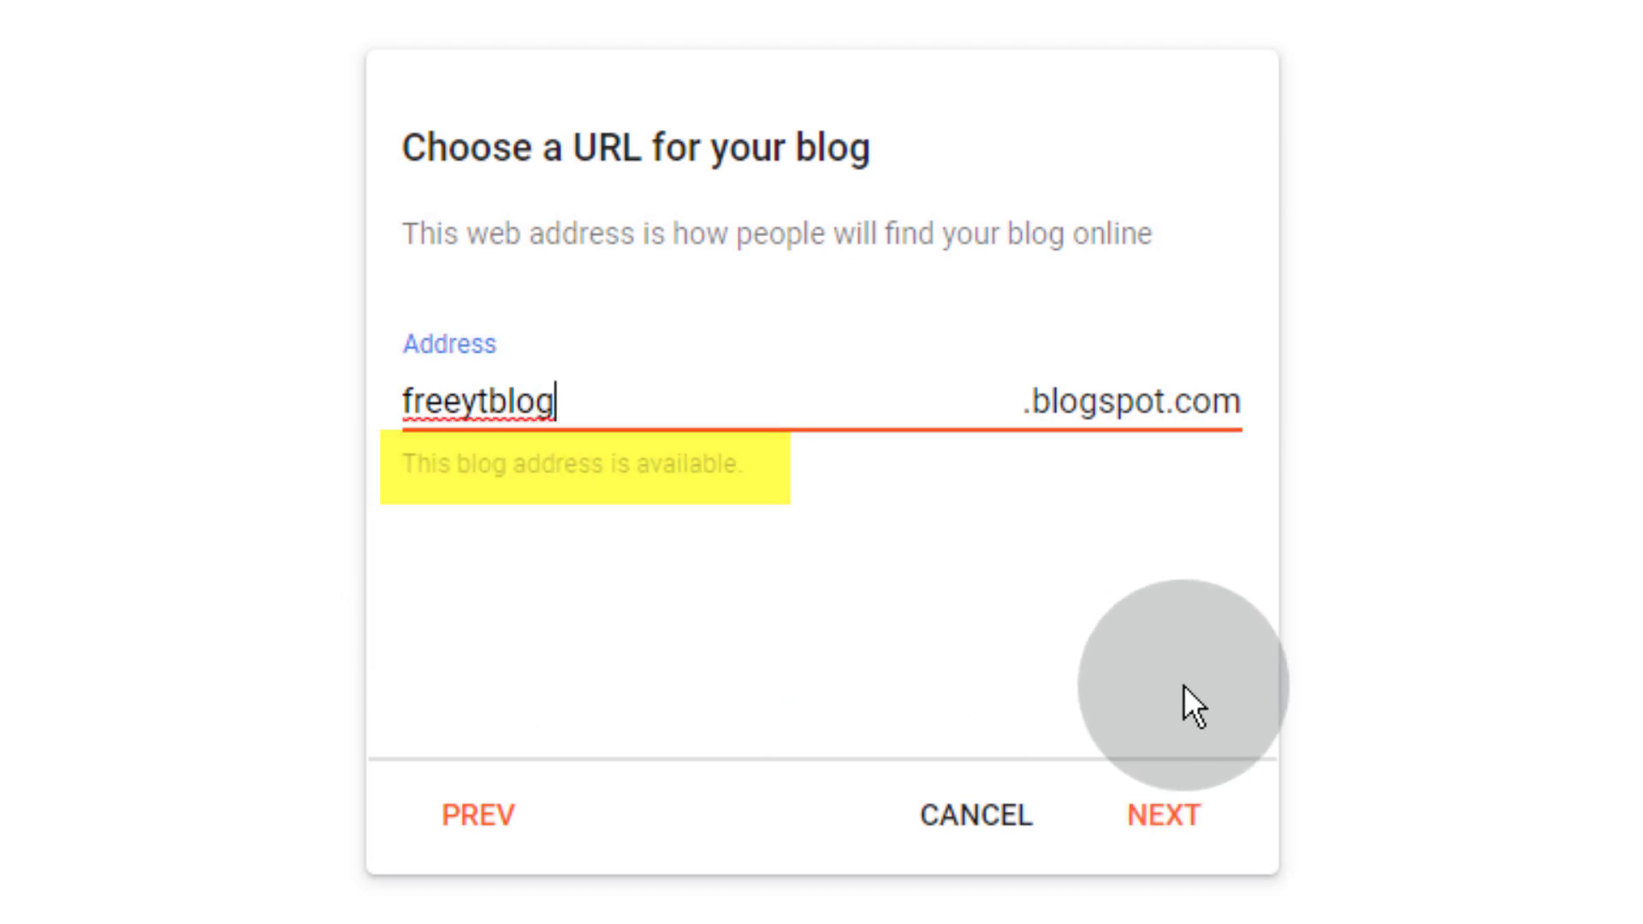
pyautogui.click(1164, 814)
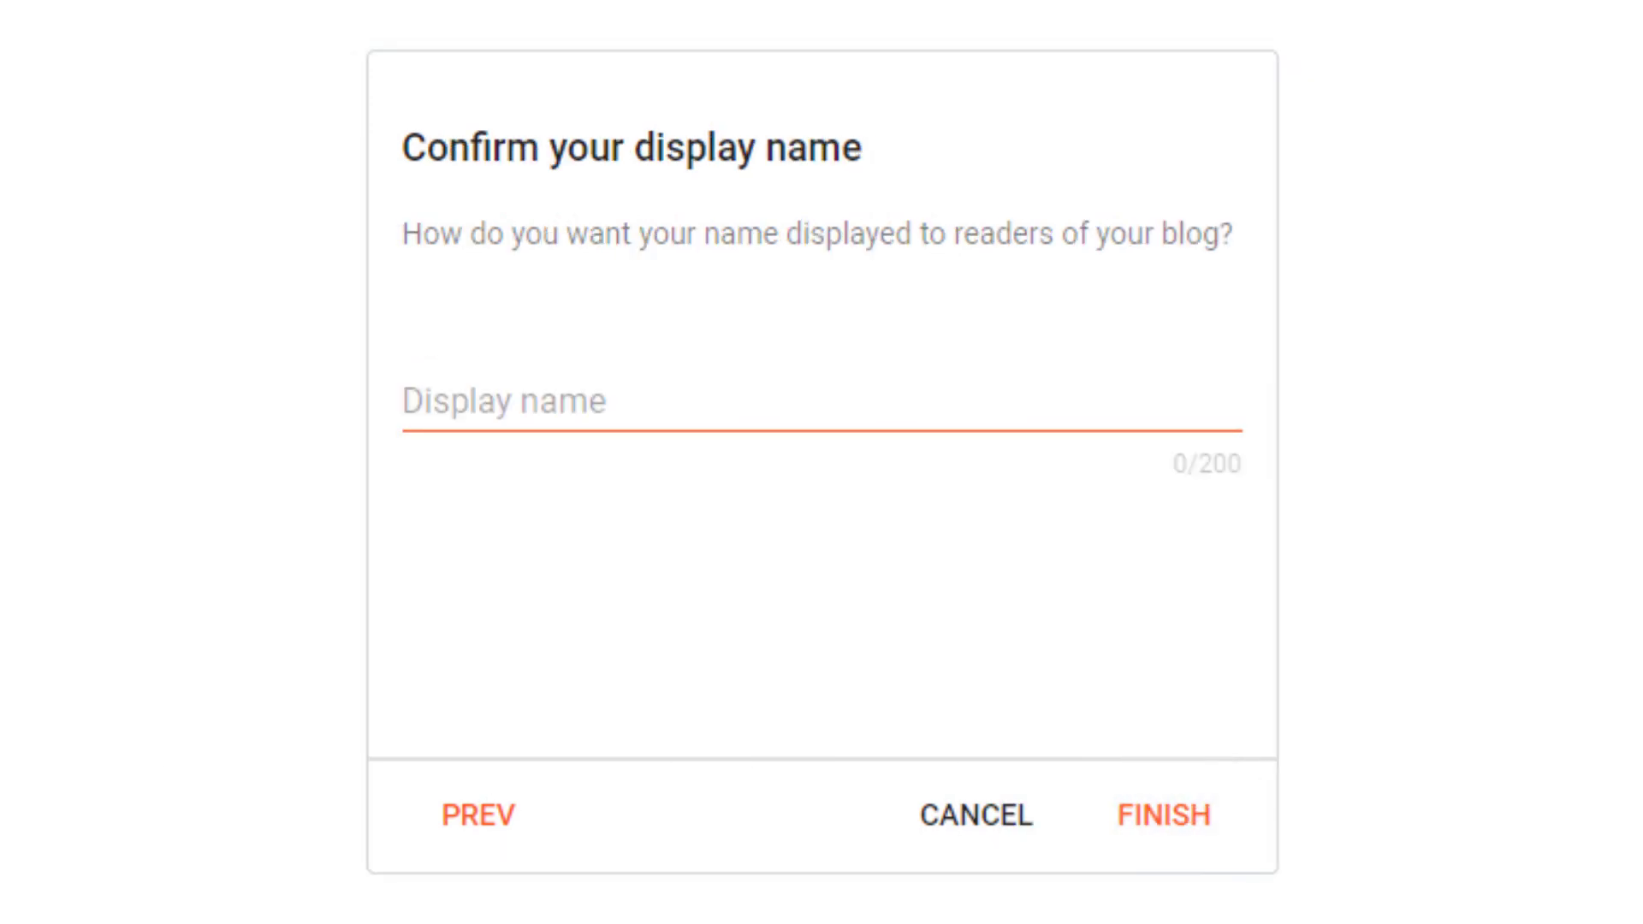
# Enter the author's display name and finish creating the blog
pyautogui.click(551, 456)
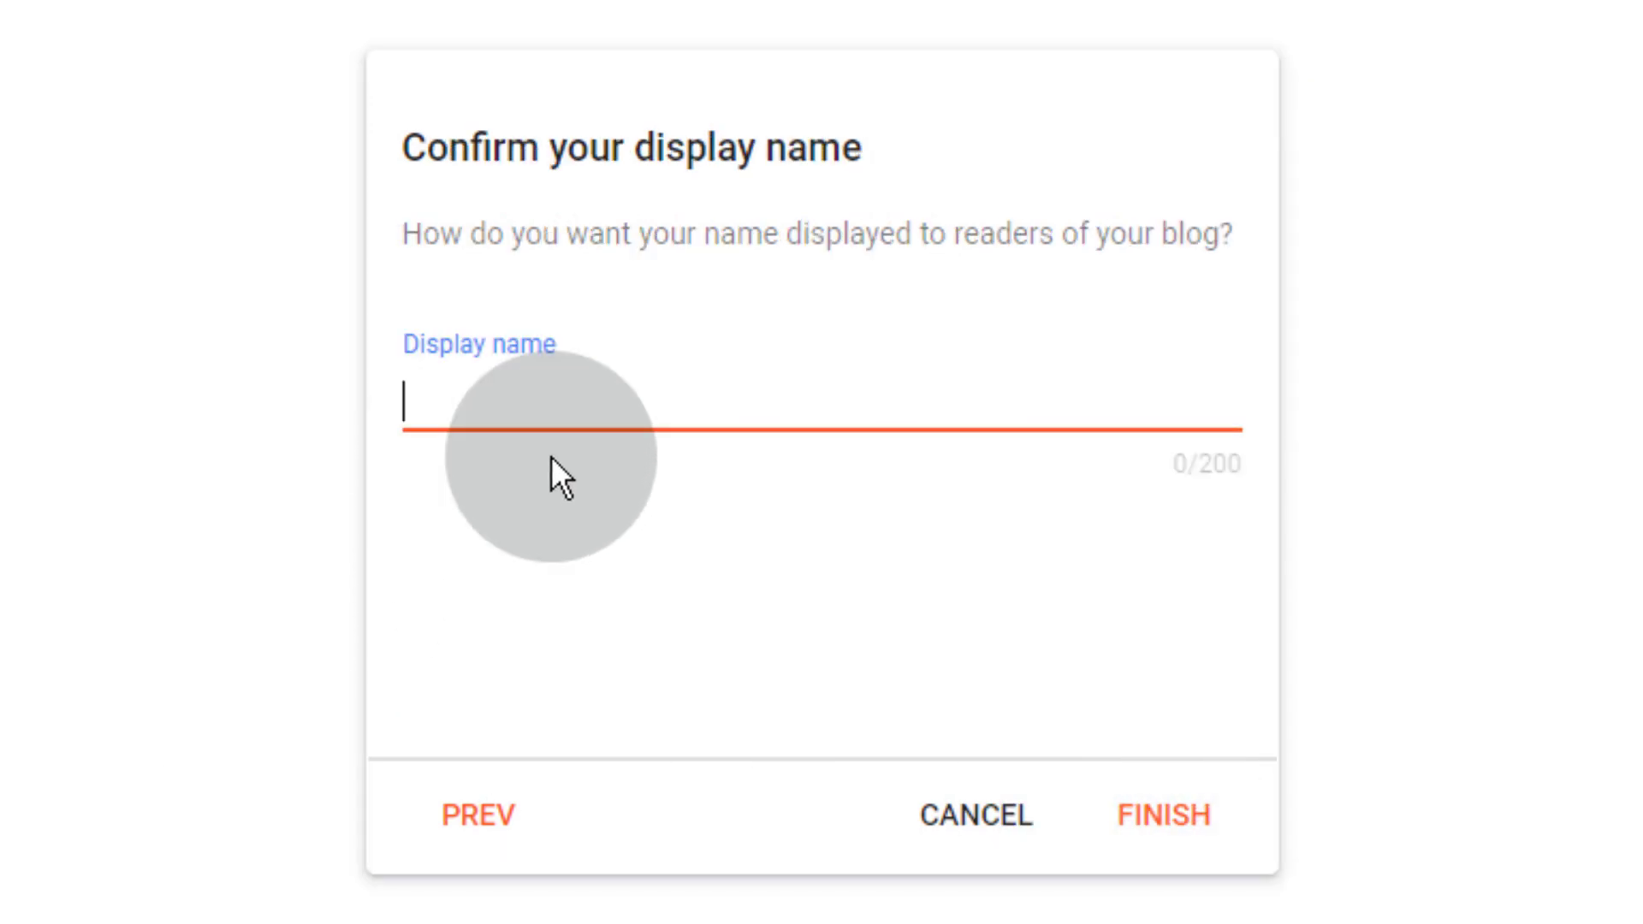
pyautogui.write('Raaj')
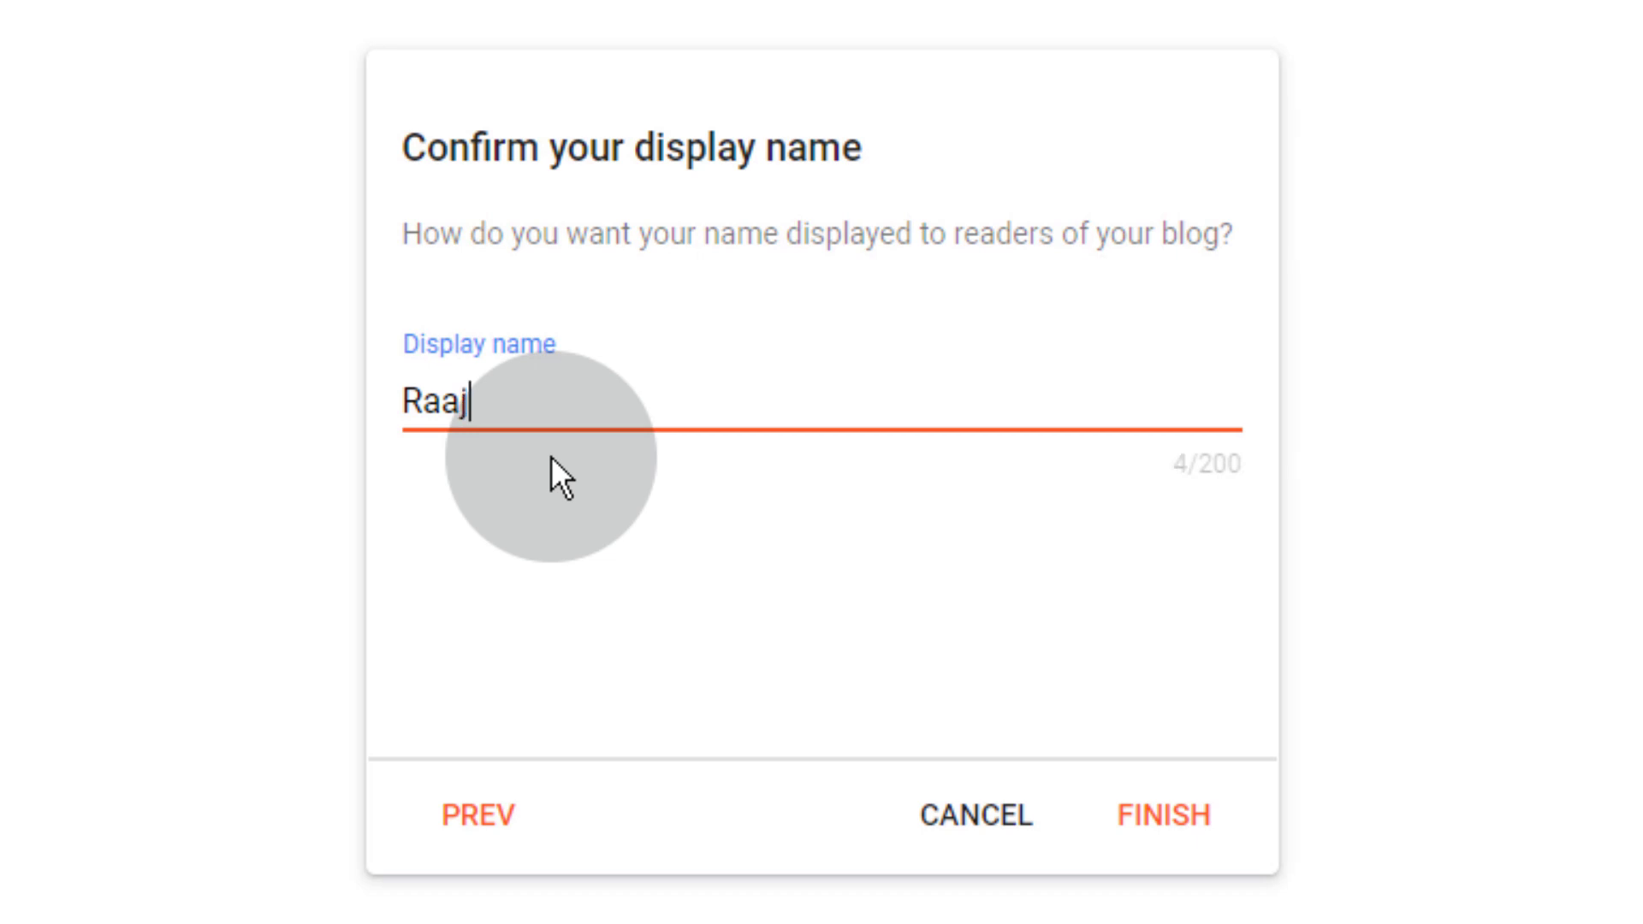
pyautogui.click(1179, 825)
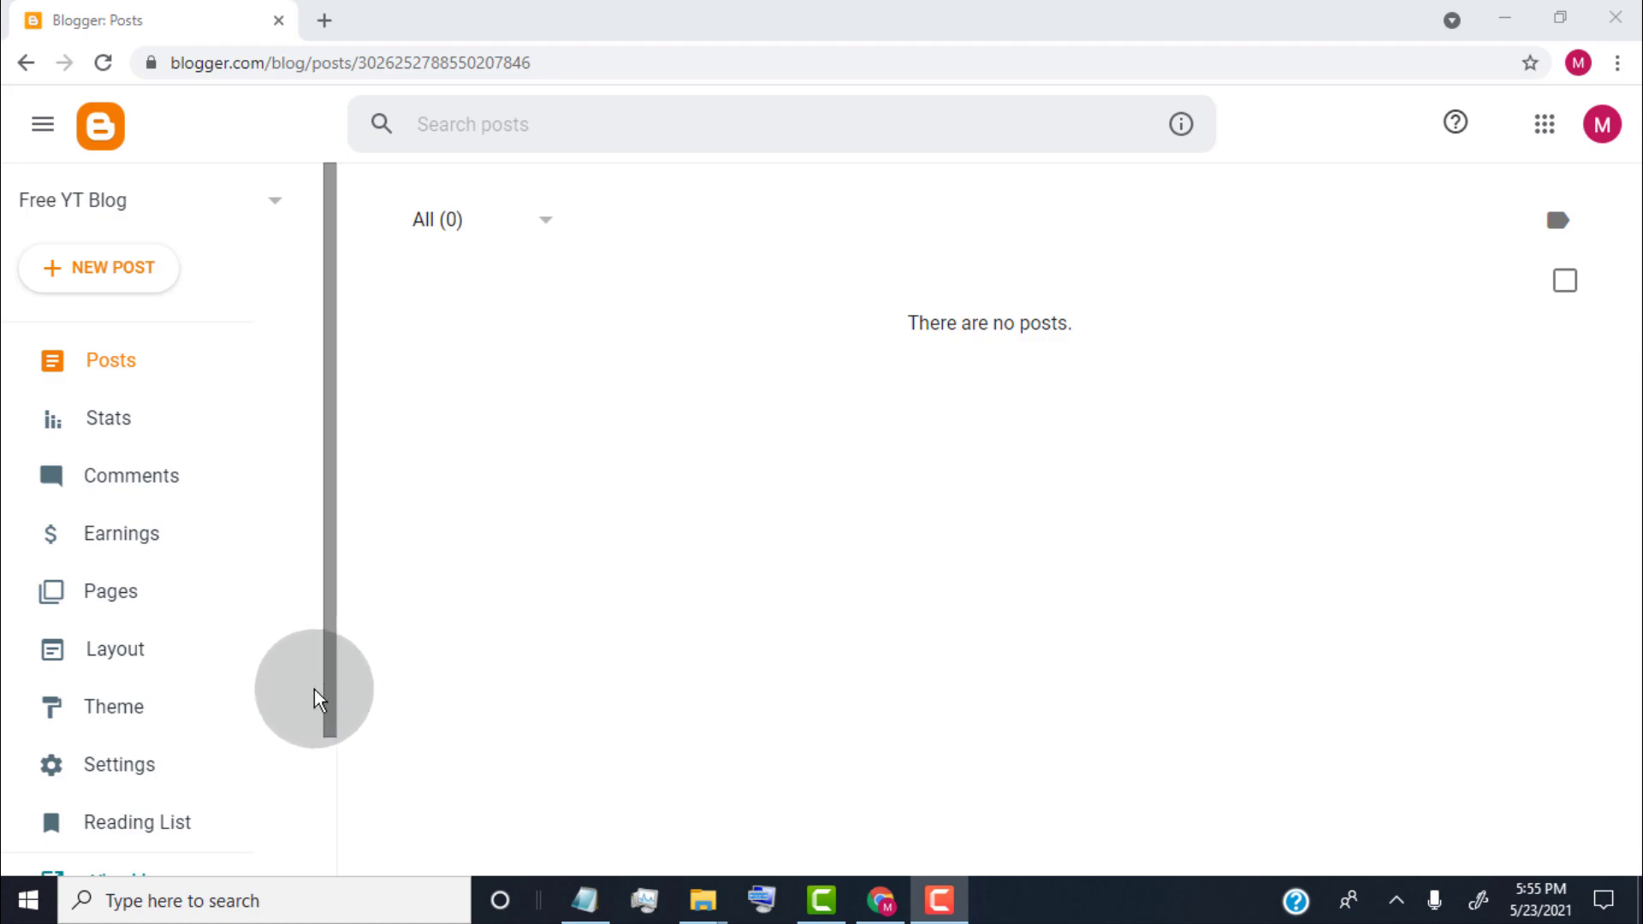
# Open the empty Free YT Blog in its own tab and view, then close, its profile side panel
pyautogui.scroll(-2, 301, 686)
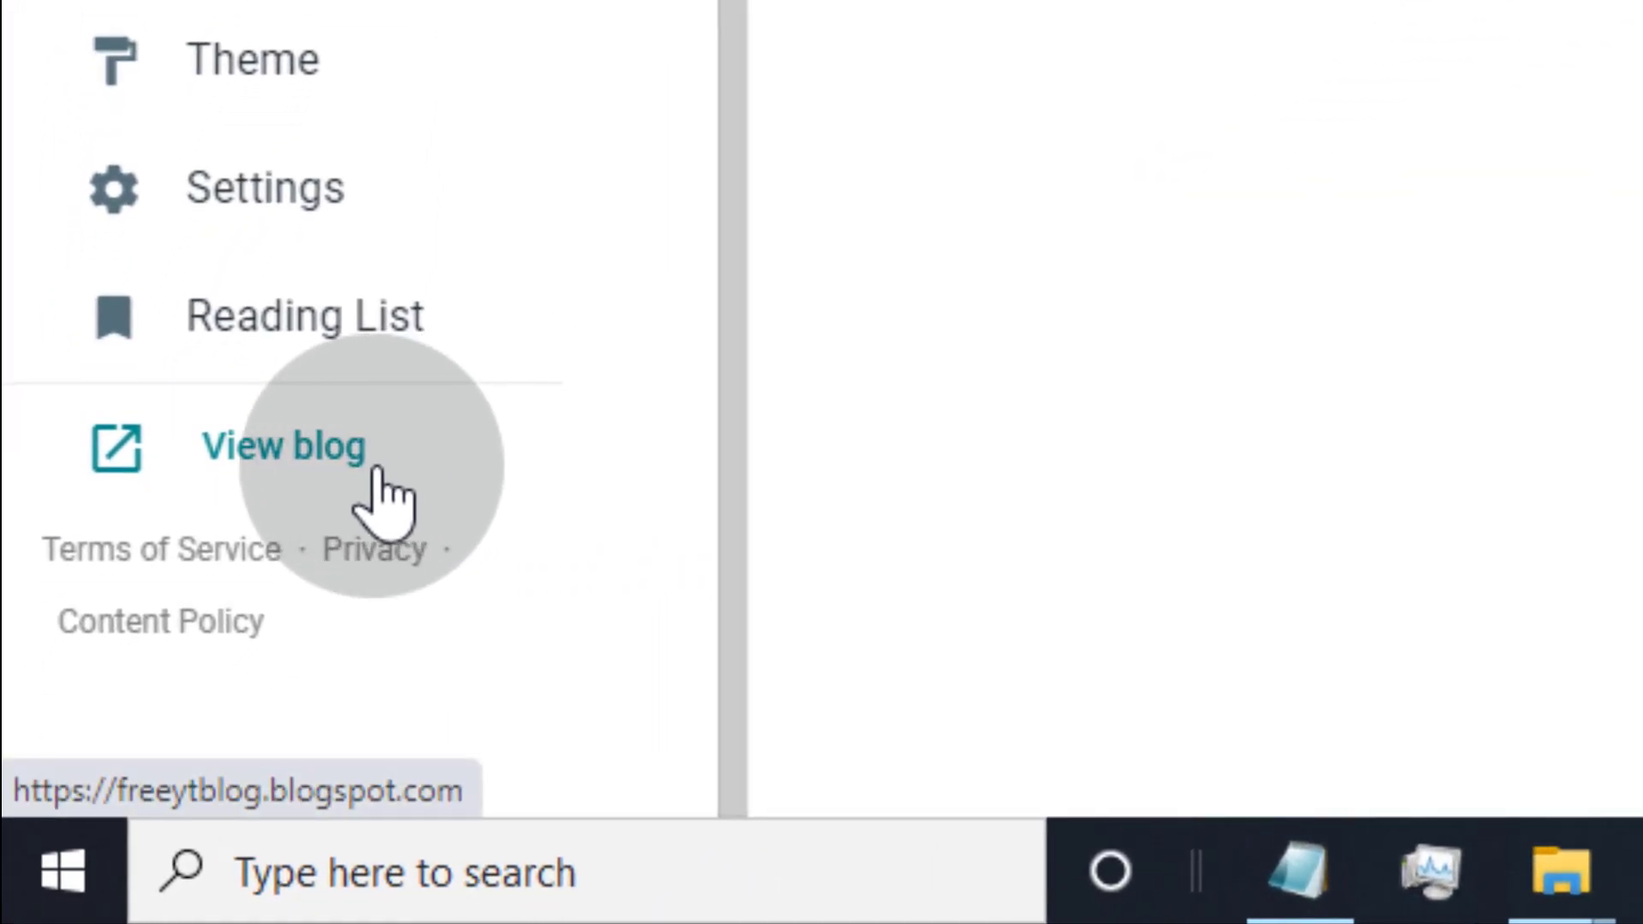
pyautogui.click(317, 466)
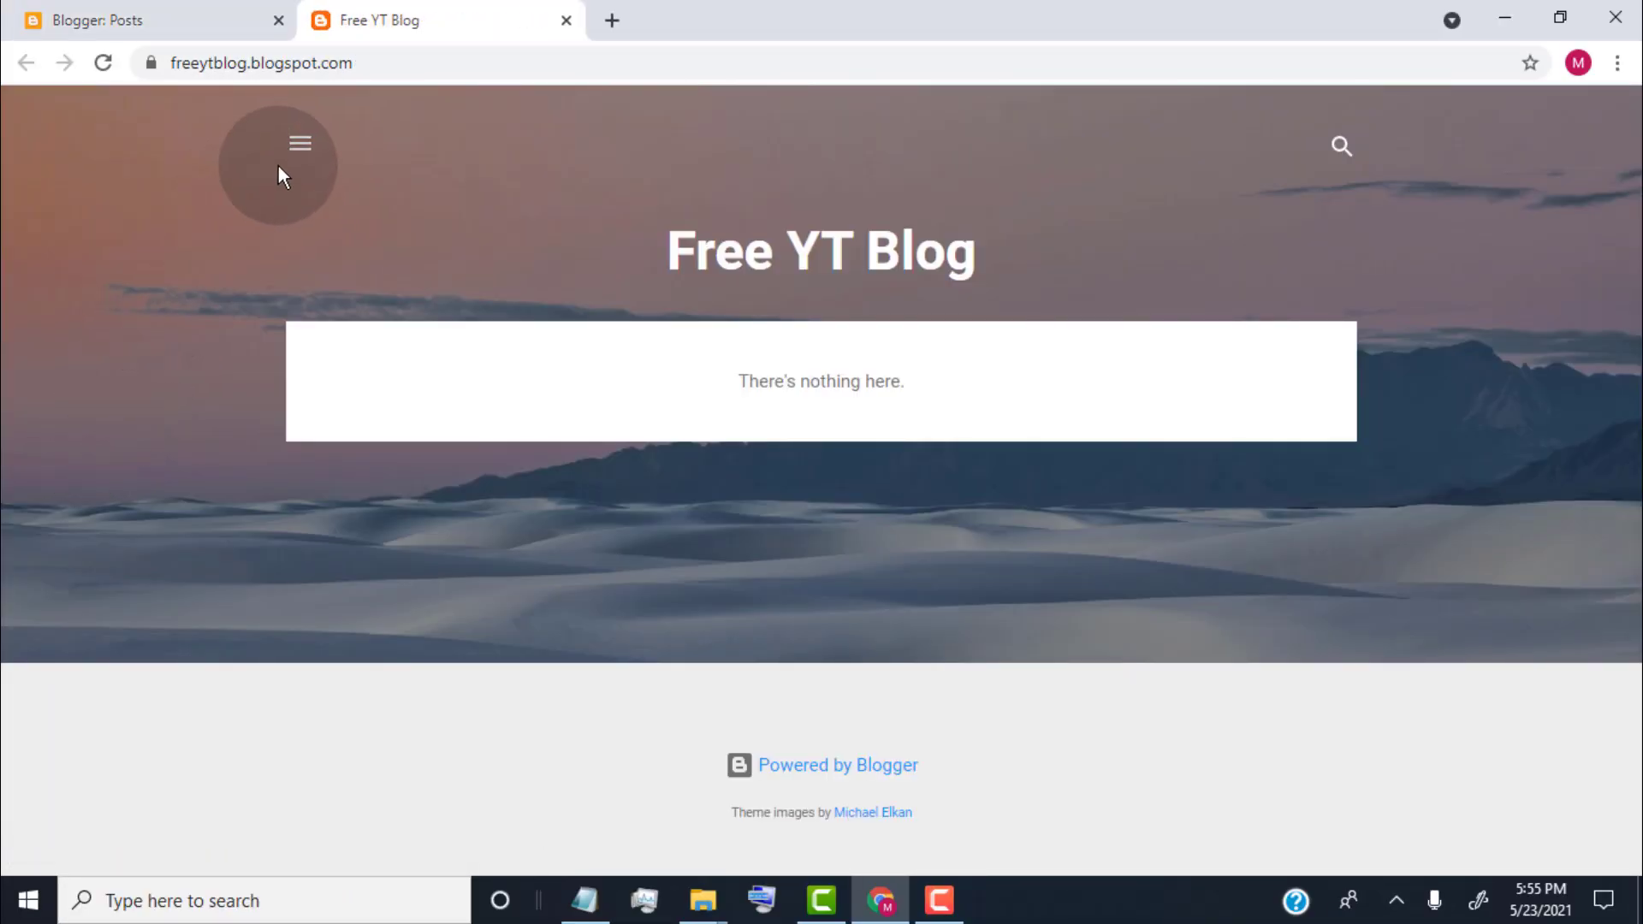
pyautogui.click(300, 143)
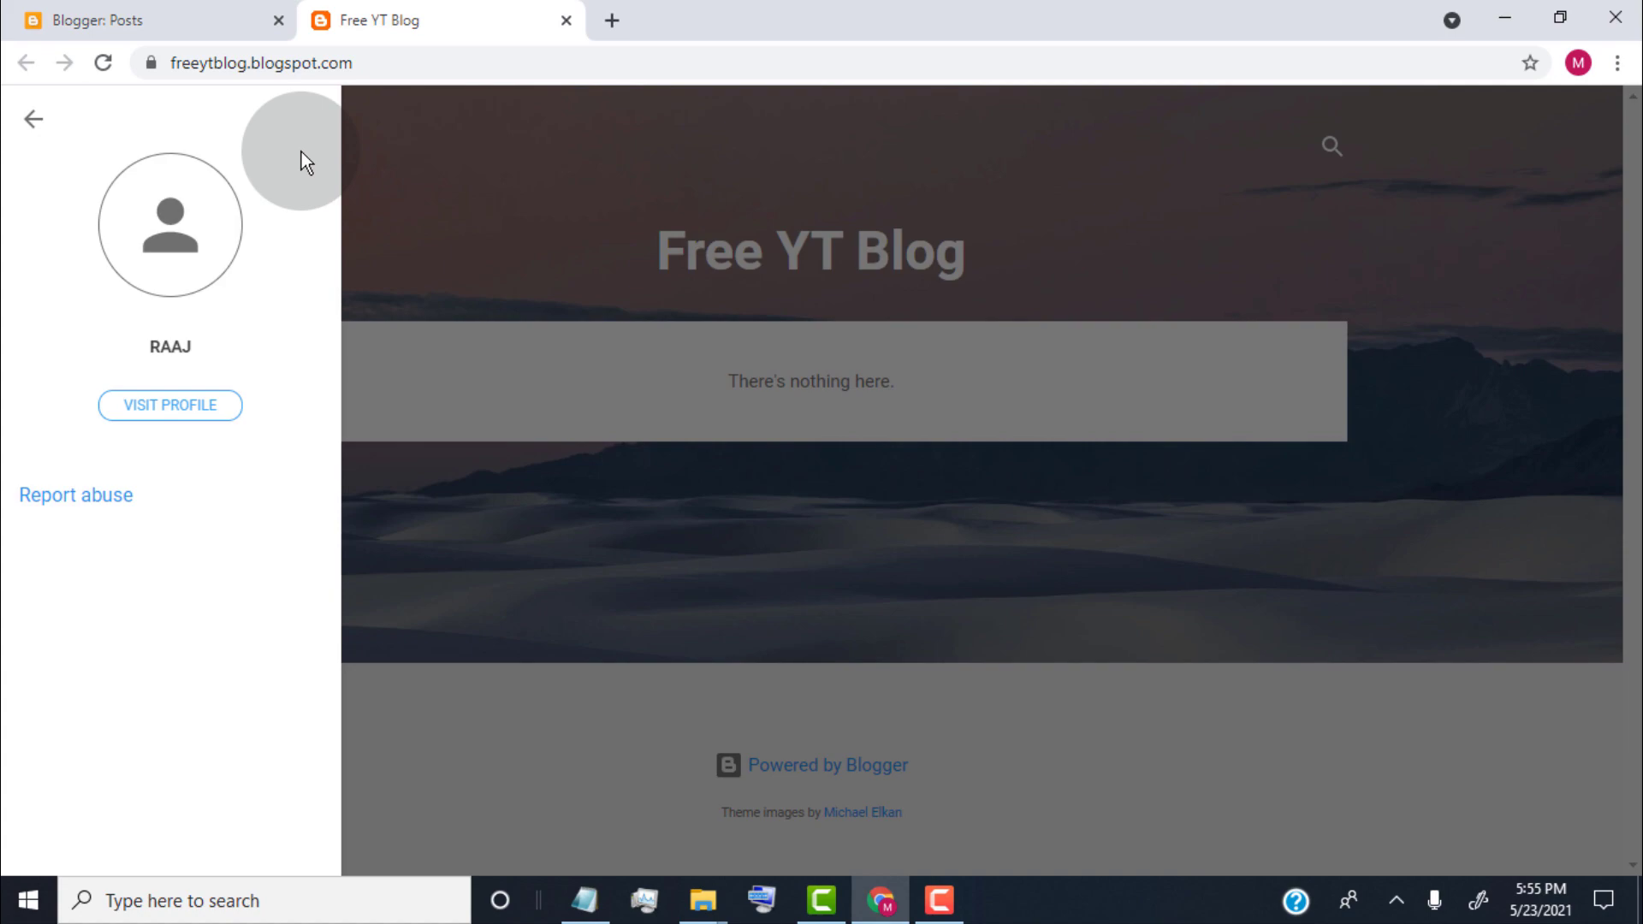
pyautogui.click(33, 119)
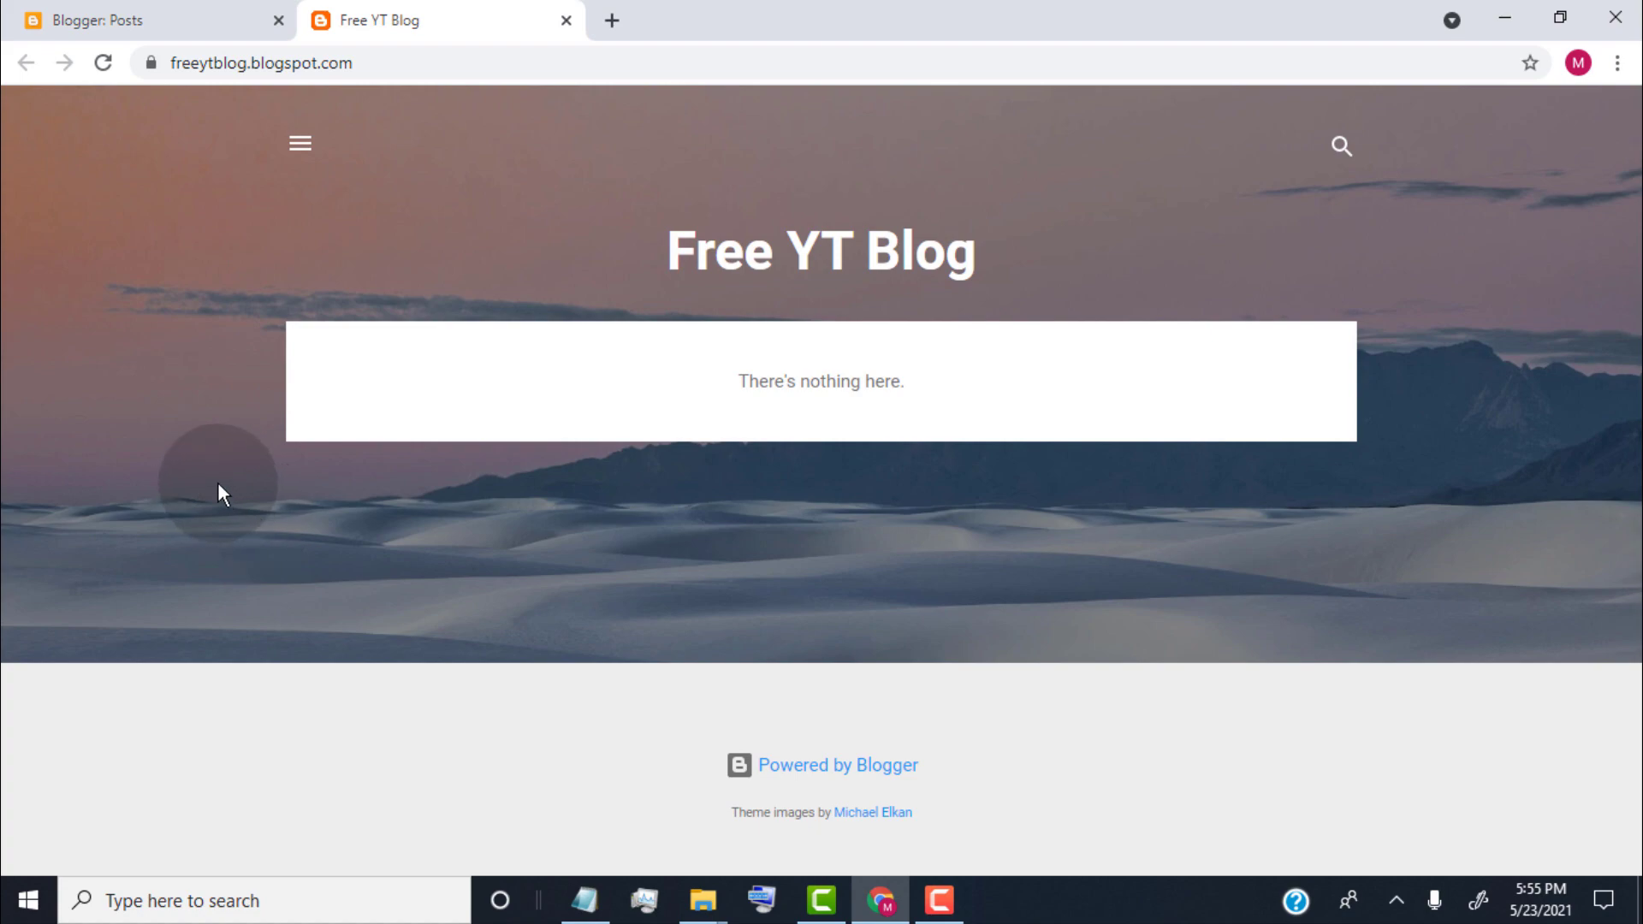
# Apply the Contempo Dark theme to Free YT Blog and reload the live blog to see it
pyautogui.click(228, 24)
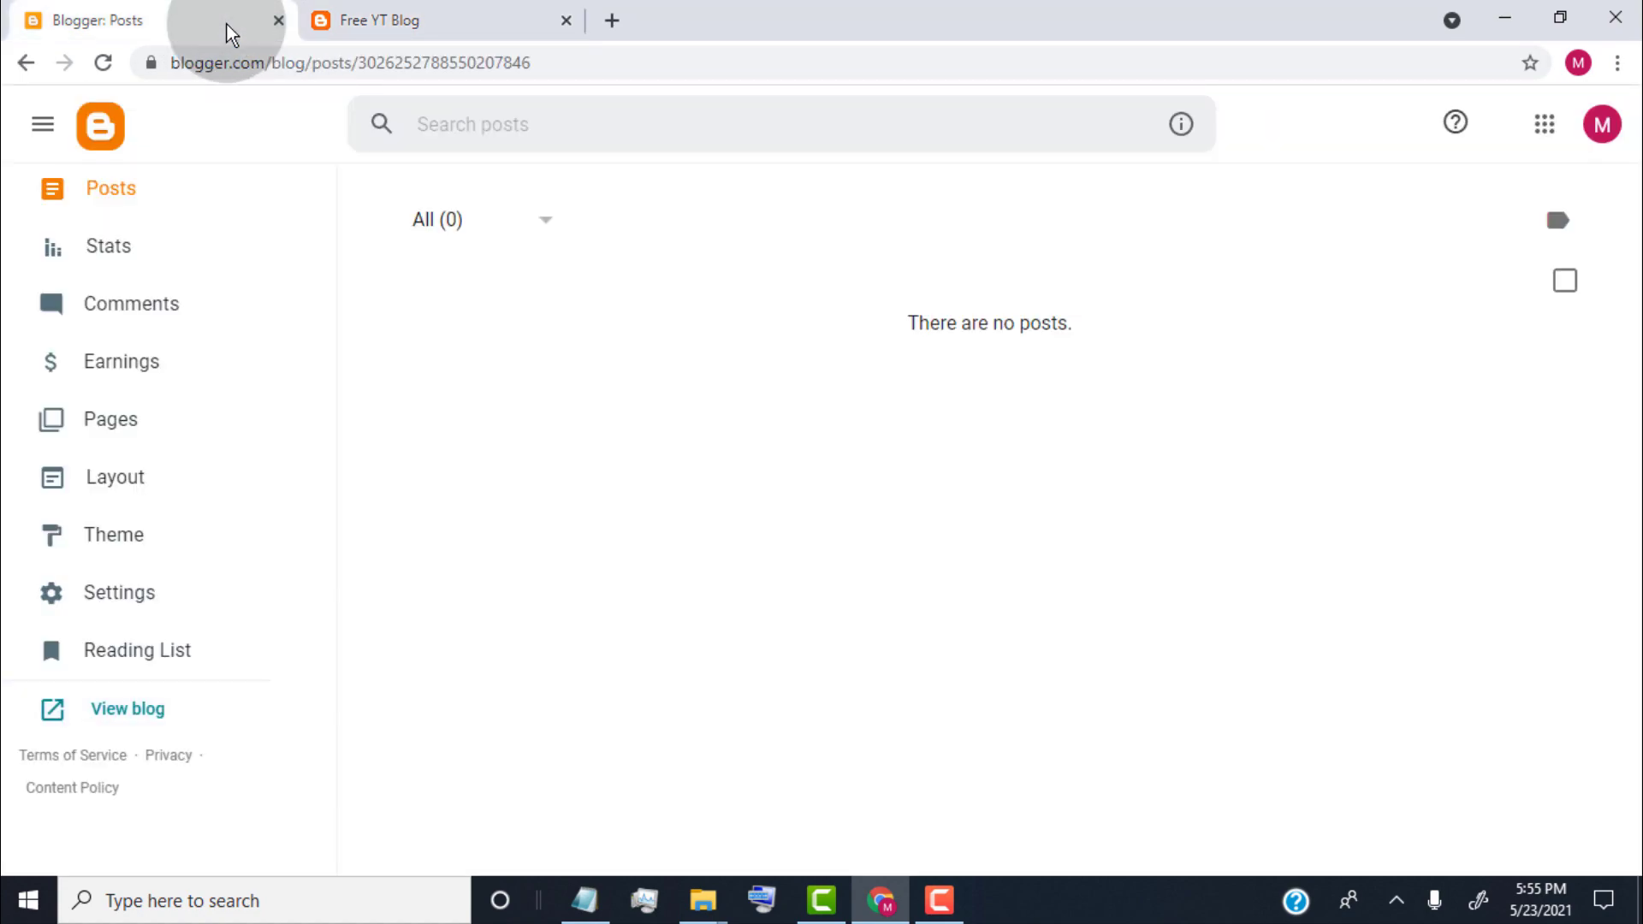
pyautogui.click(137, 539)
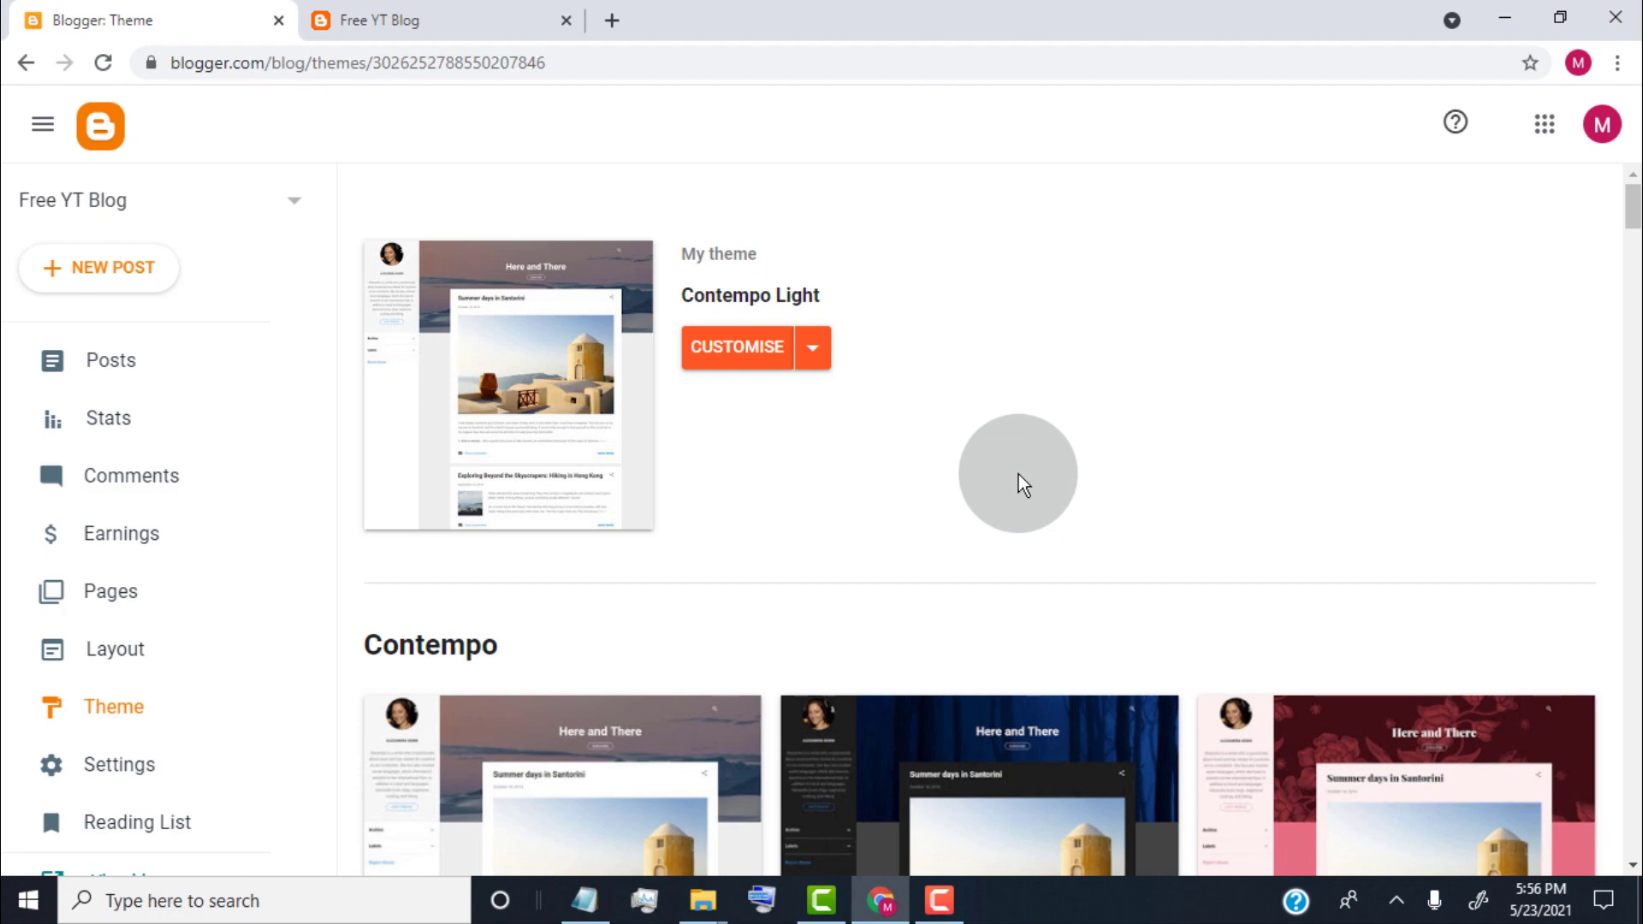
pyautogui.scroll(-3, 1018, 475)
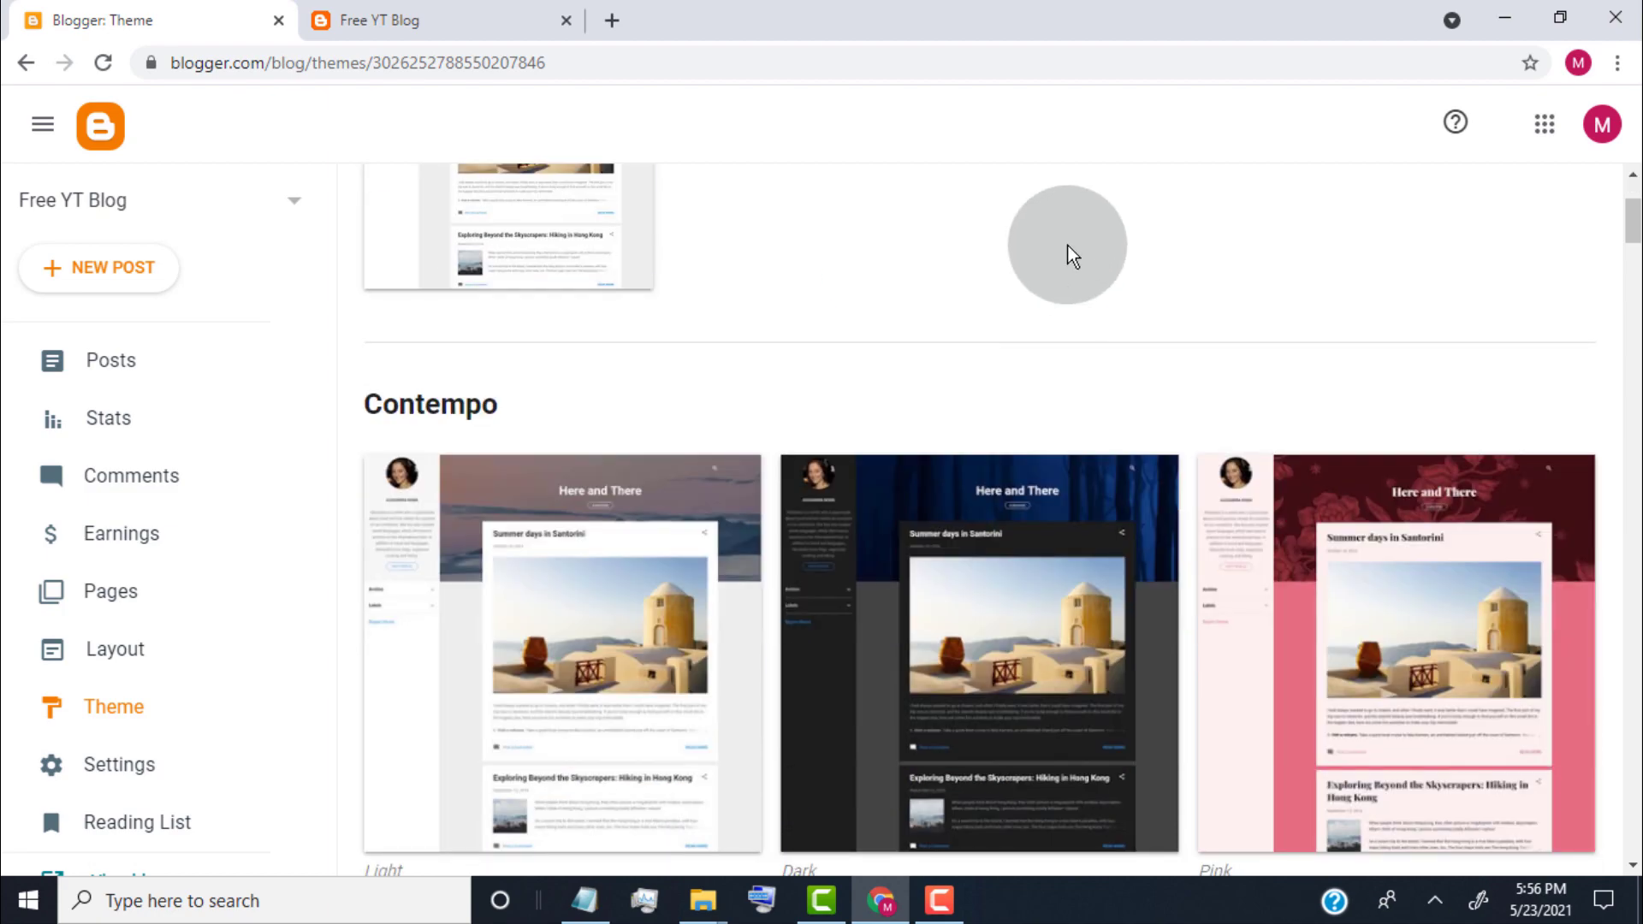
pyautogui.scroll(-20, 1068, 245)
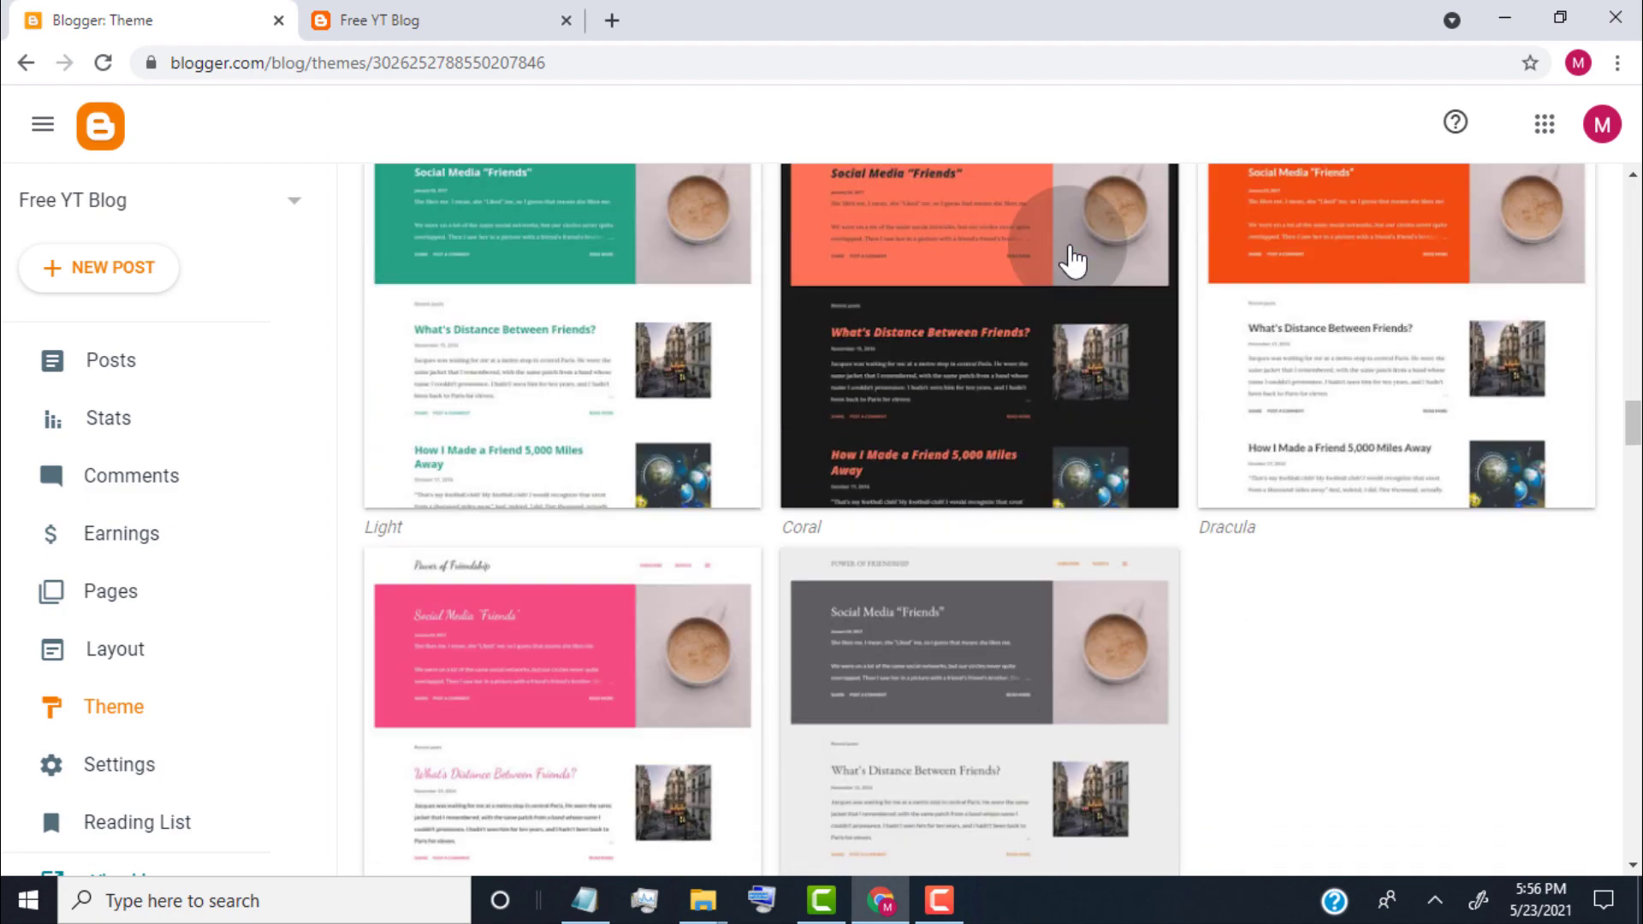
pyautogui.scroll(20, 1070, 257)
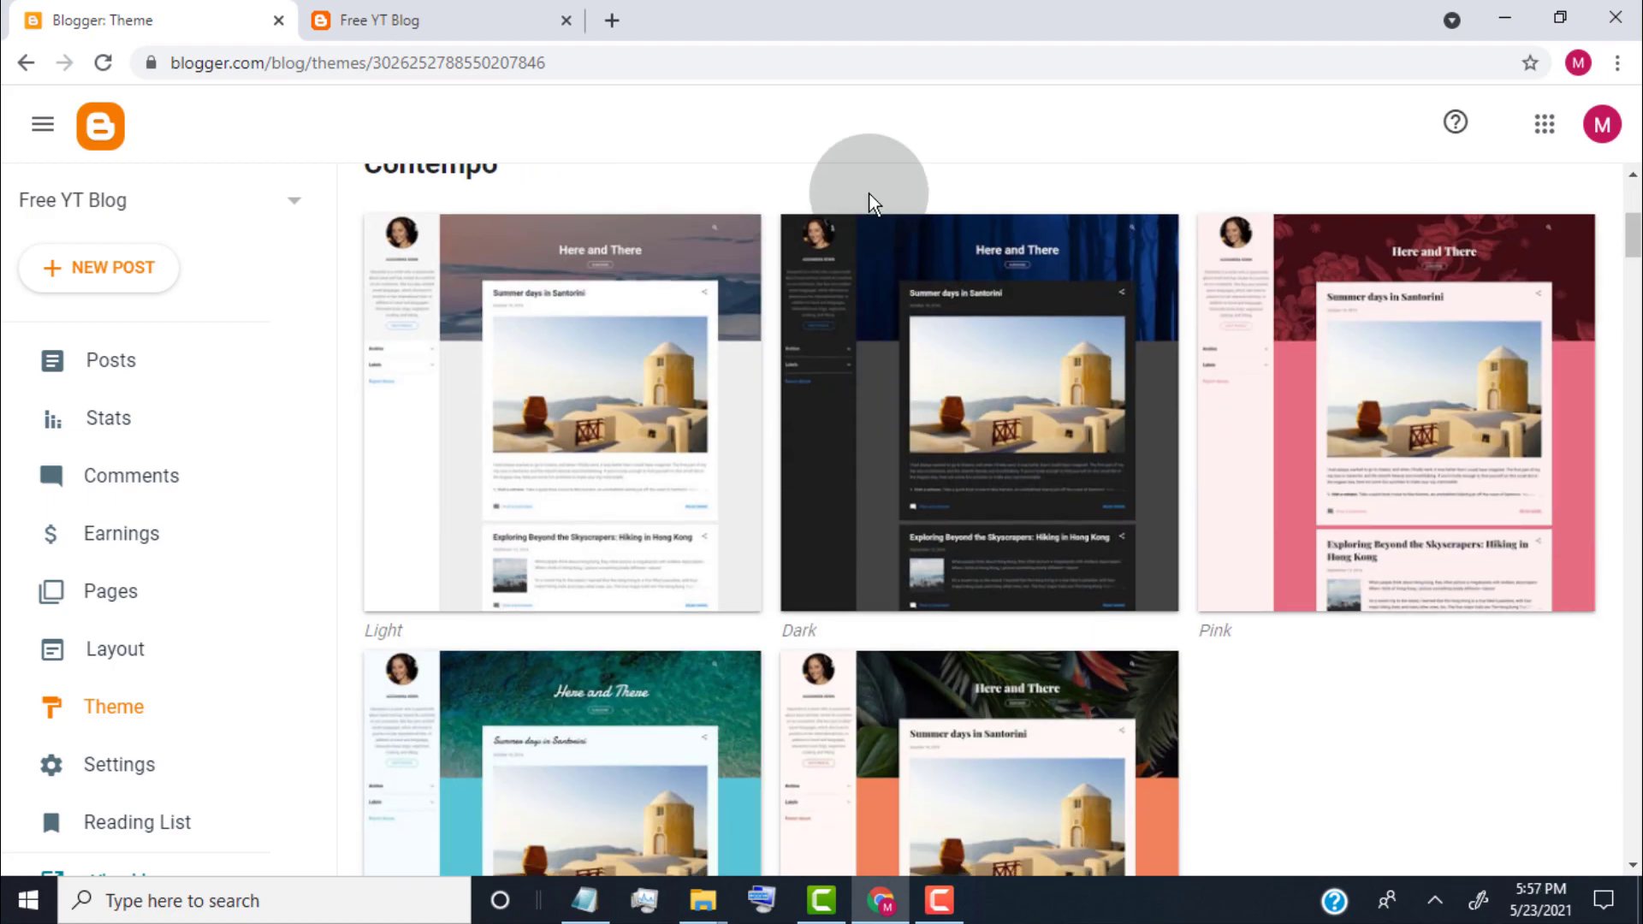
pyautogui.click(959, 358)
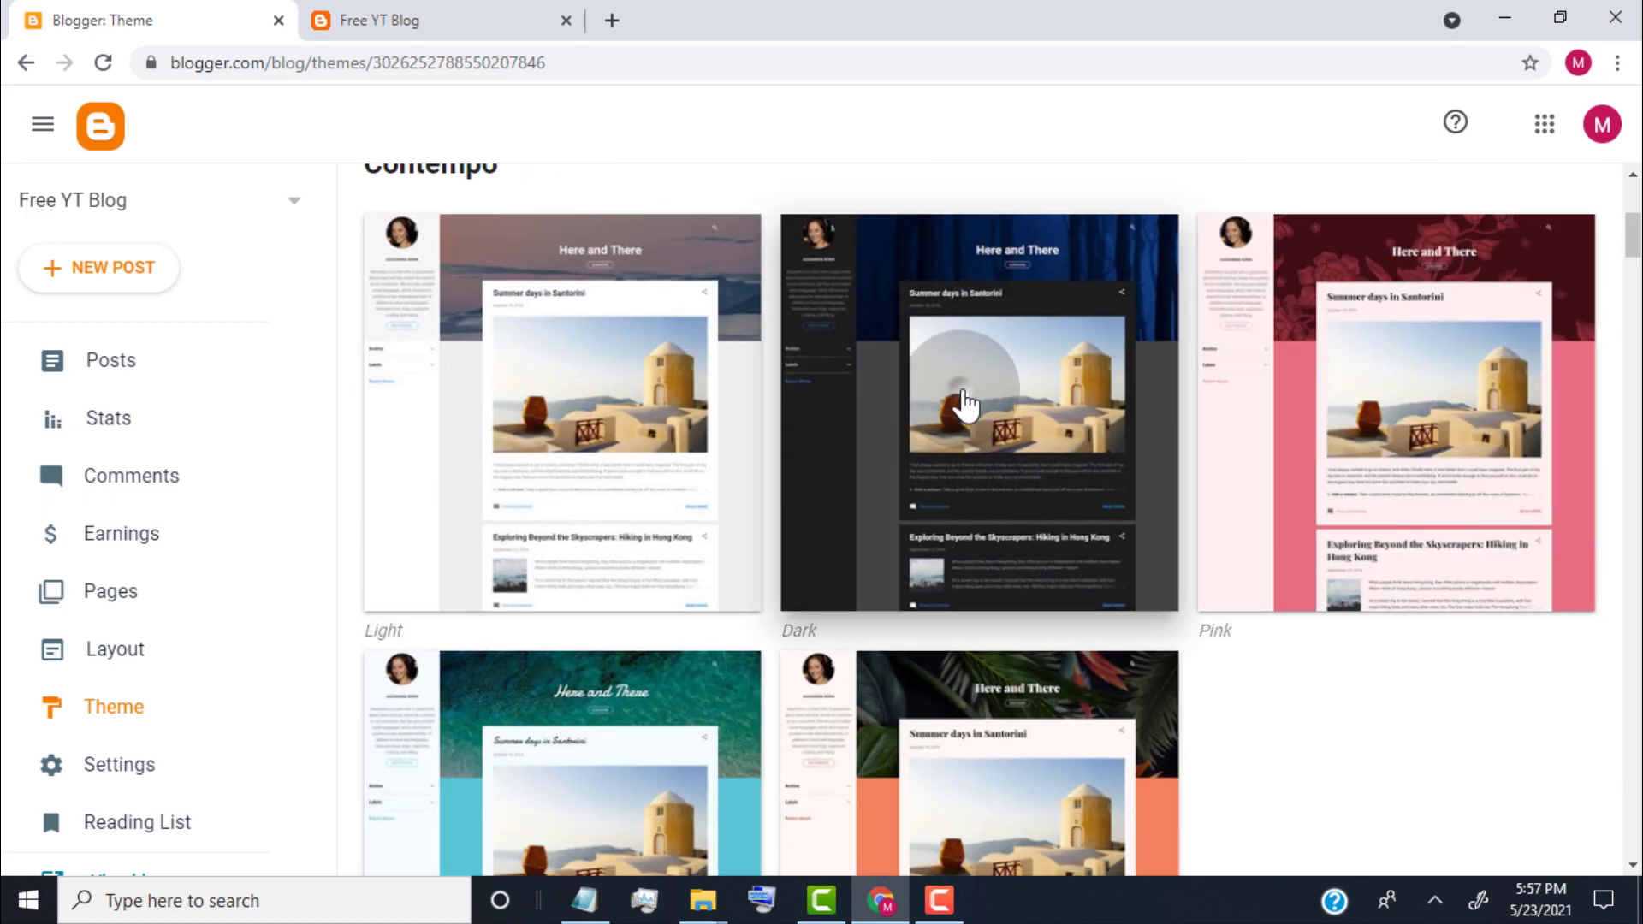
pyautogui.scroll(-3, 563, 623)
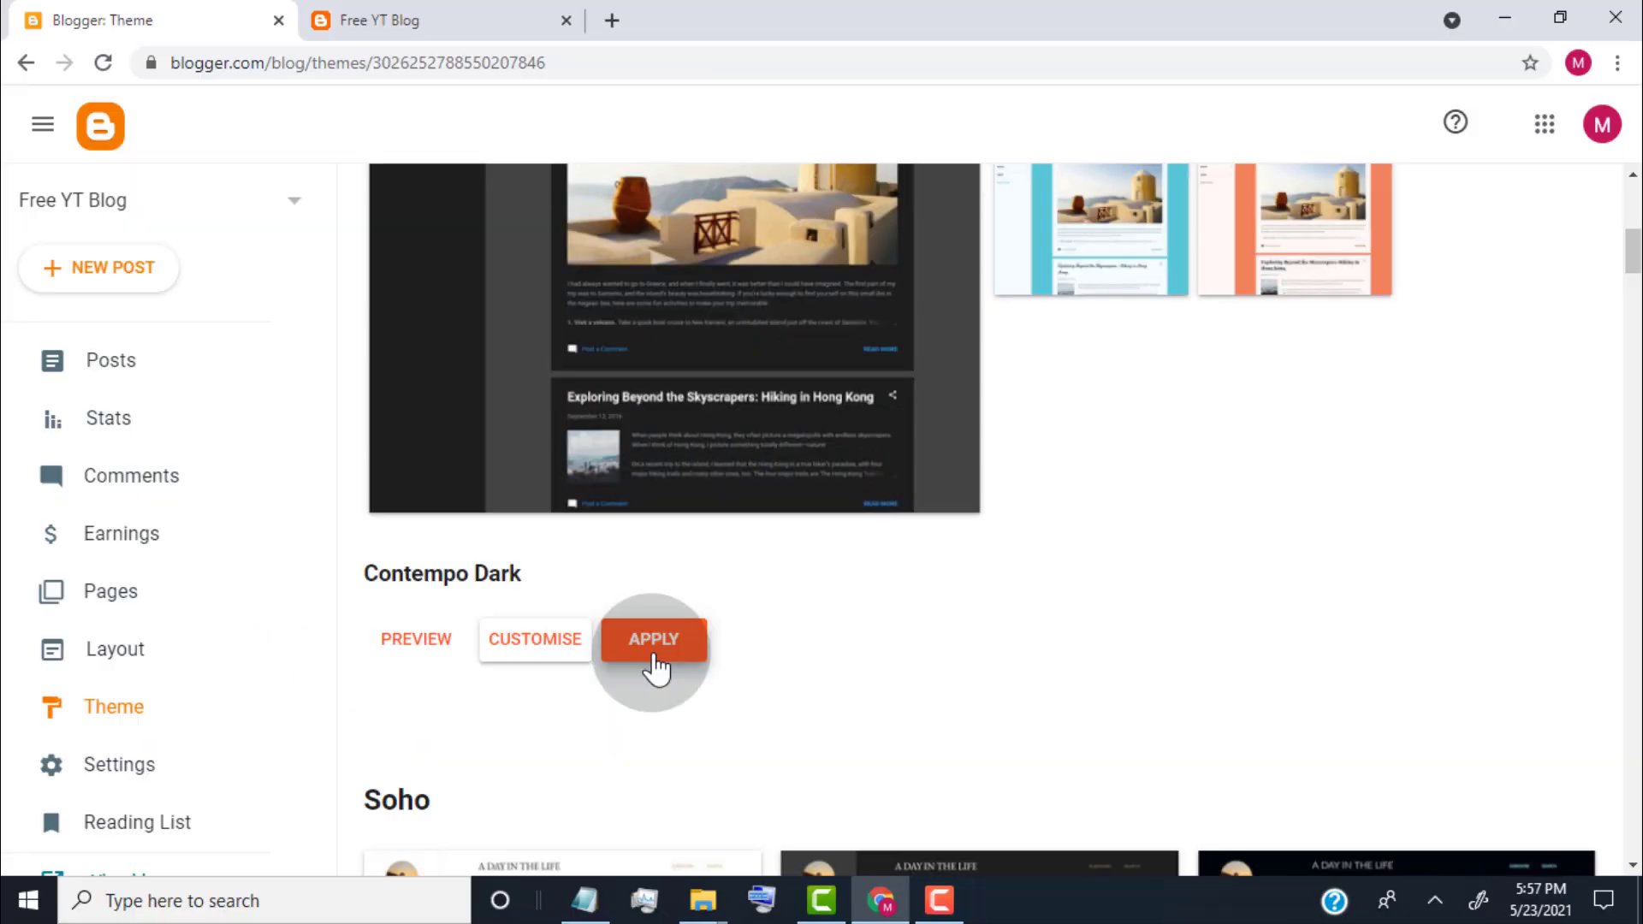
pyautogui.click(545, 779)
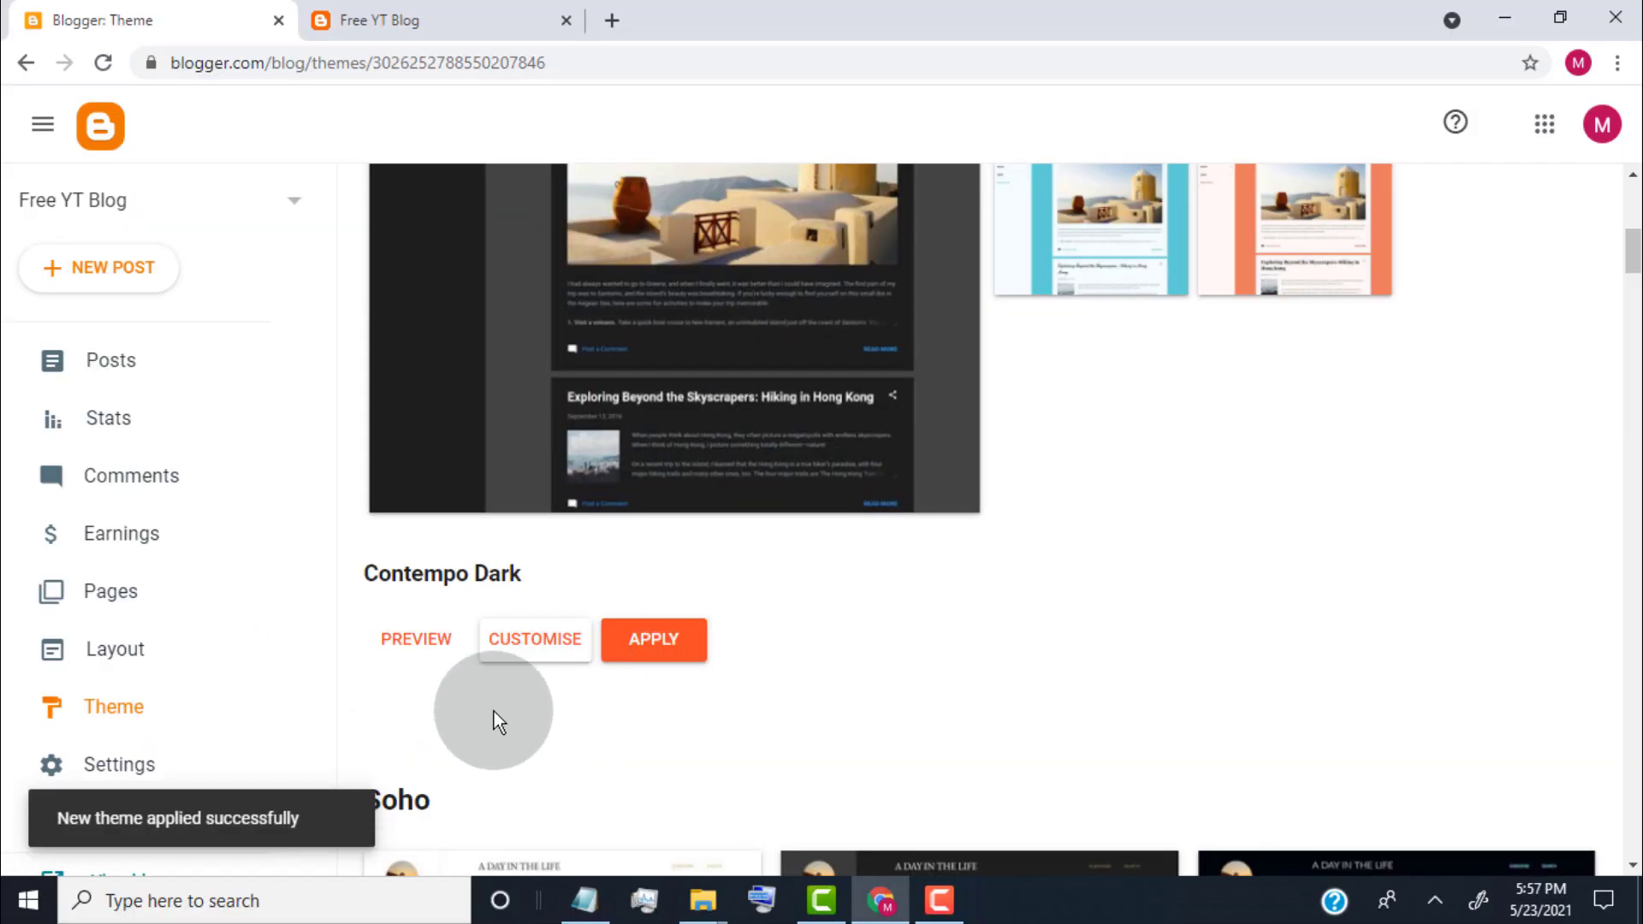
pyautogui.click(440, 17)
pyautogui.click(101, 64)
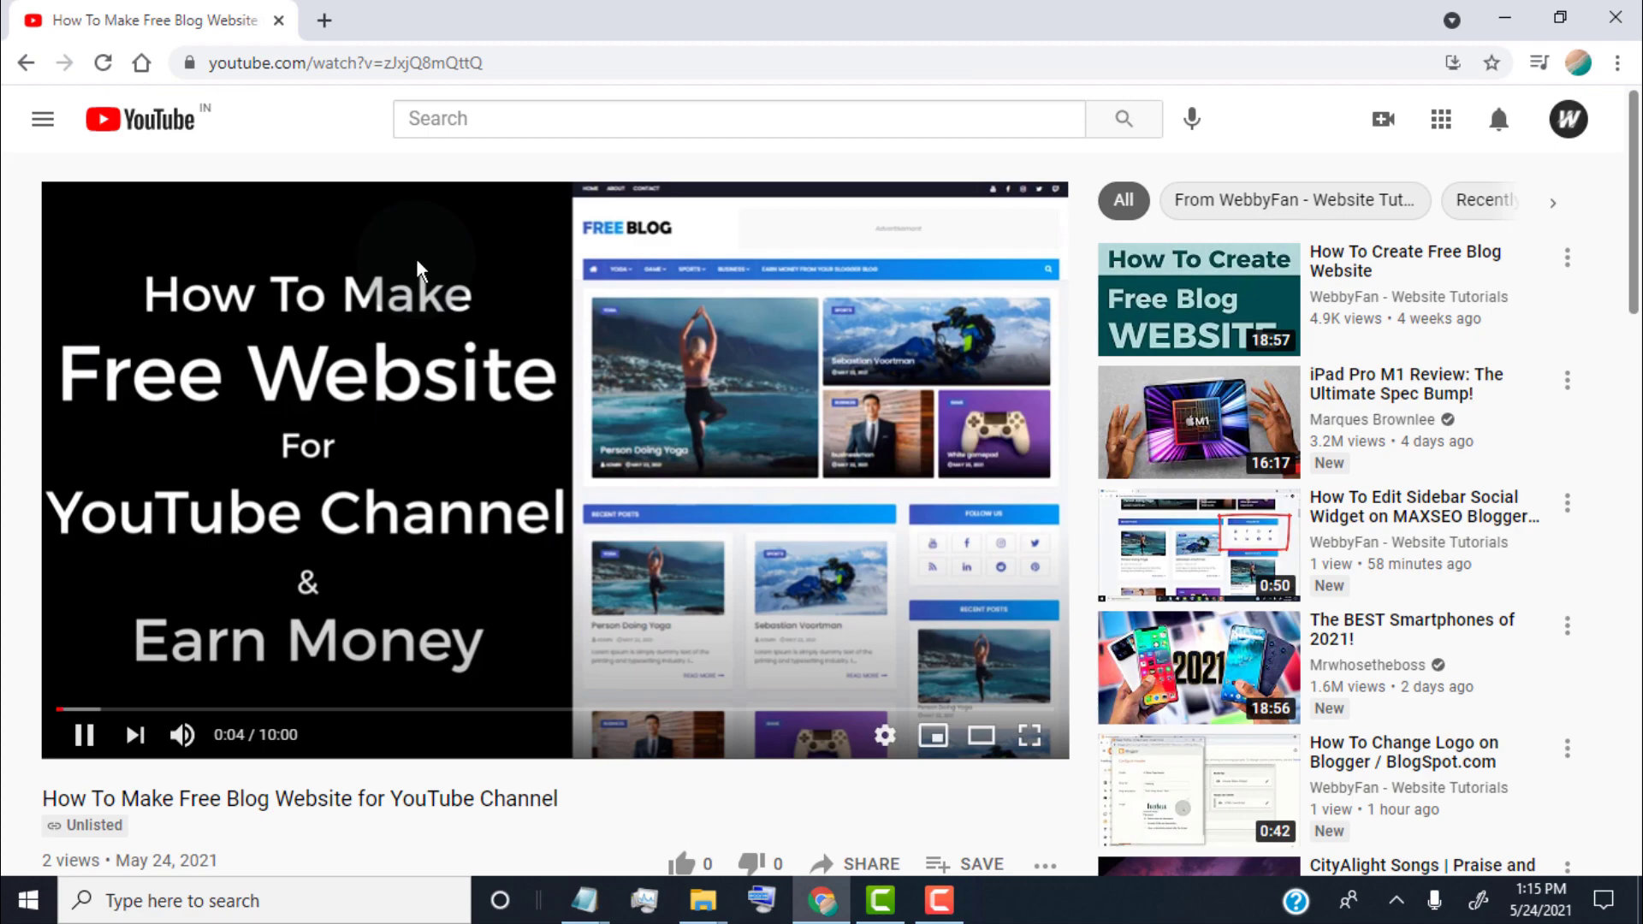
# Expand the tutorial video's description and follow its Get Free Blogger Theme bit.ly link
pyautogui.scroll(-8, 419, 267)
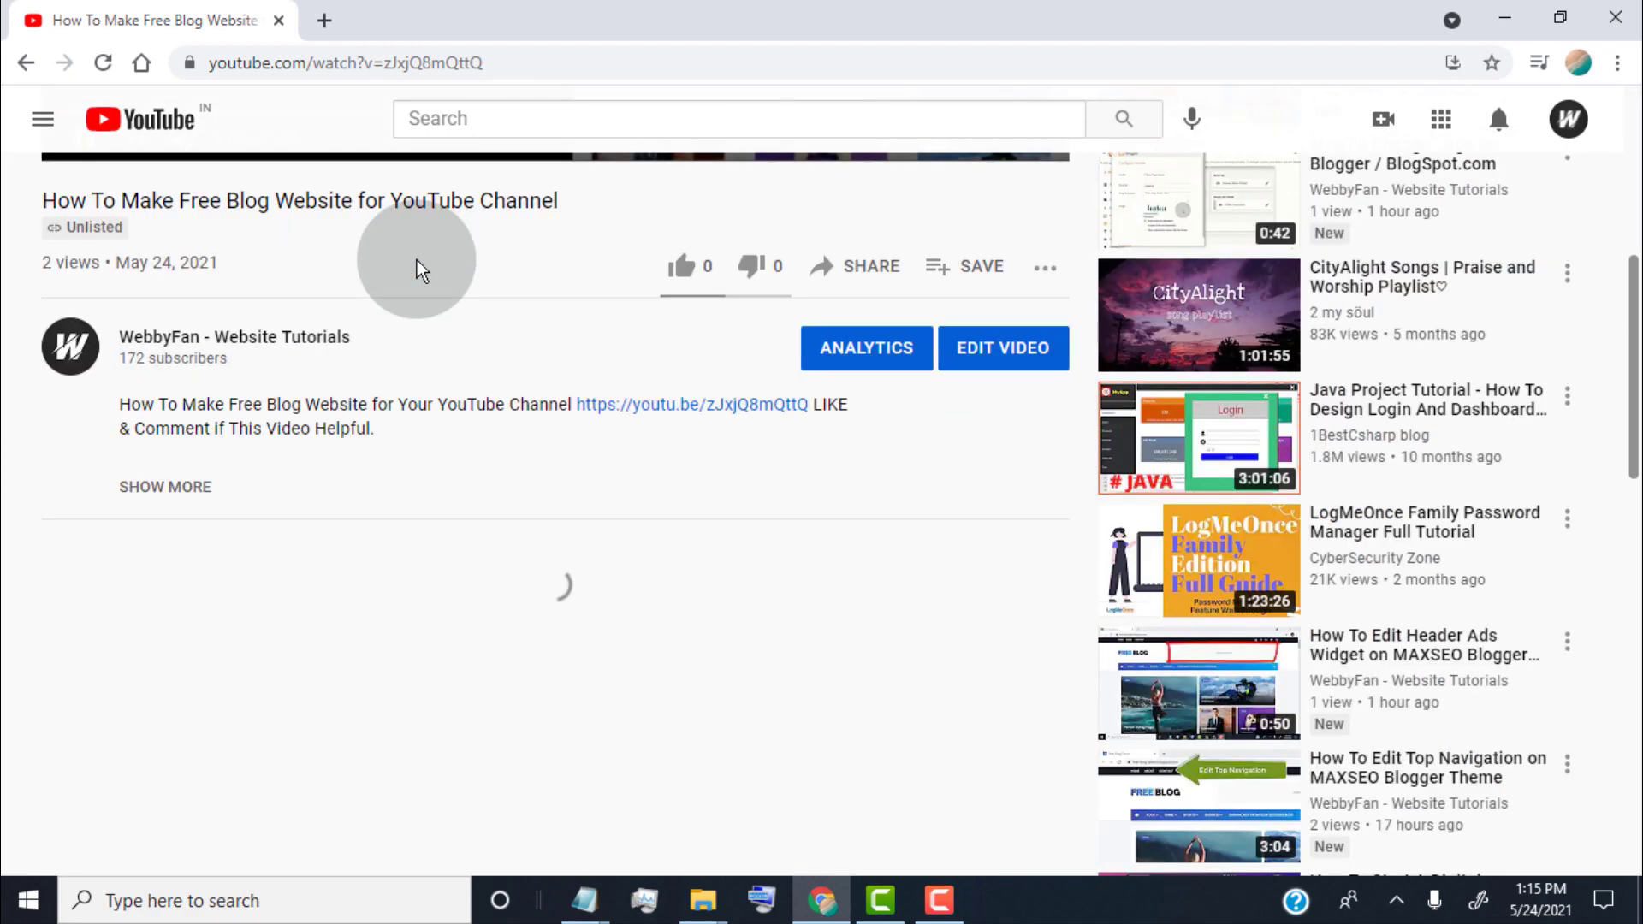
pyautogui.click(198, 368)
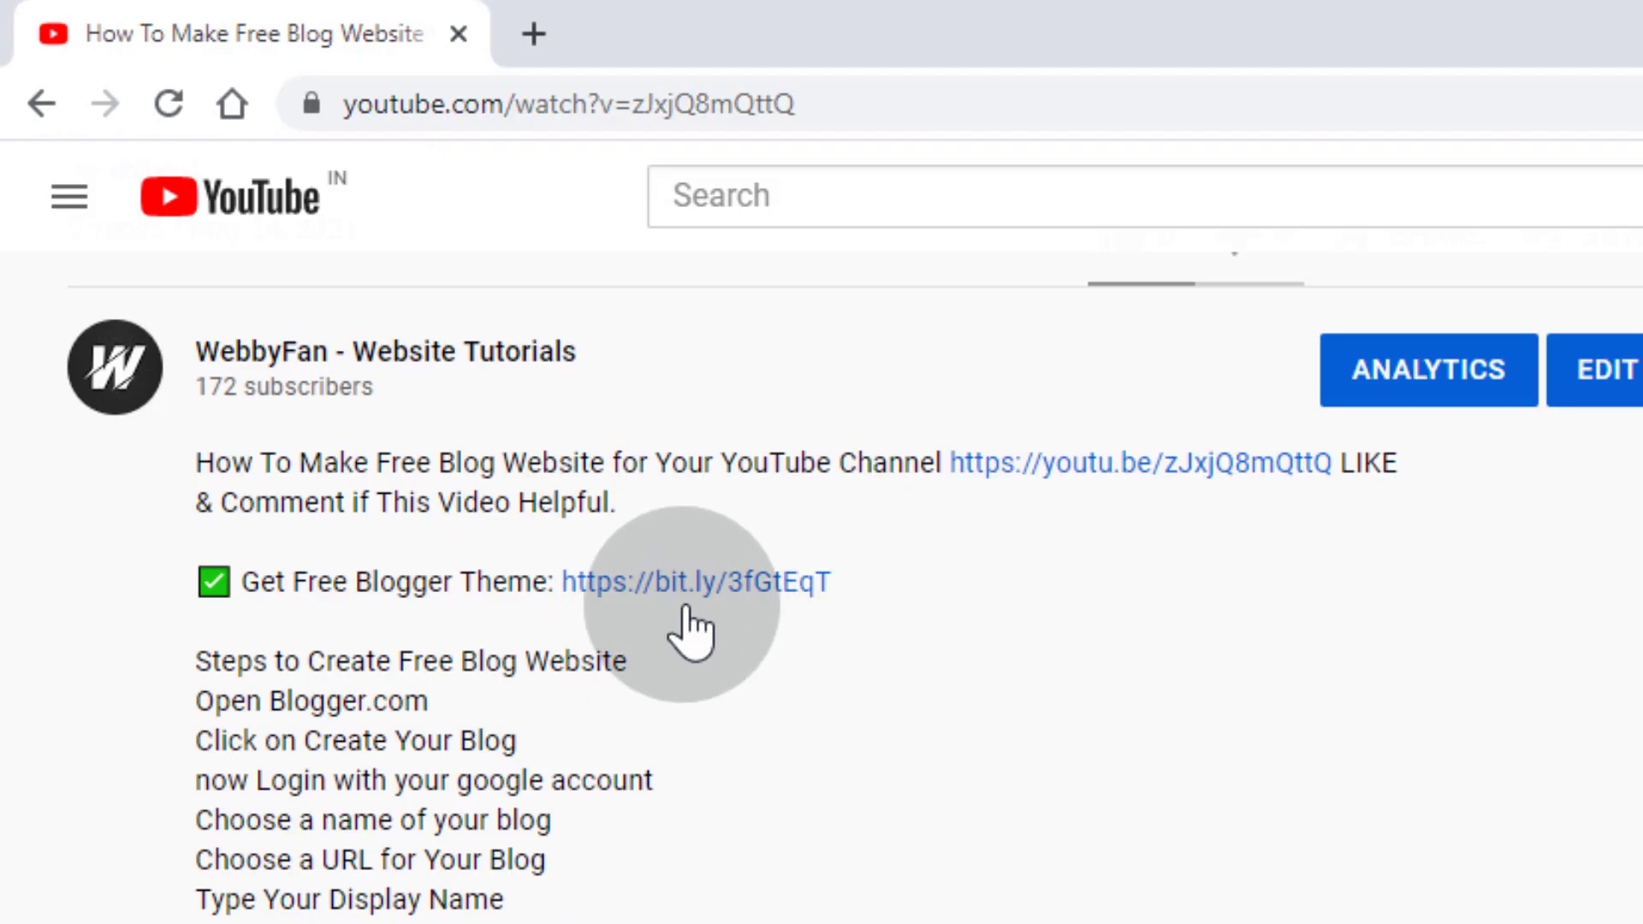
pyautogui.click(707, 591)
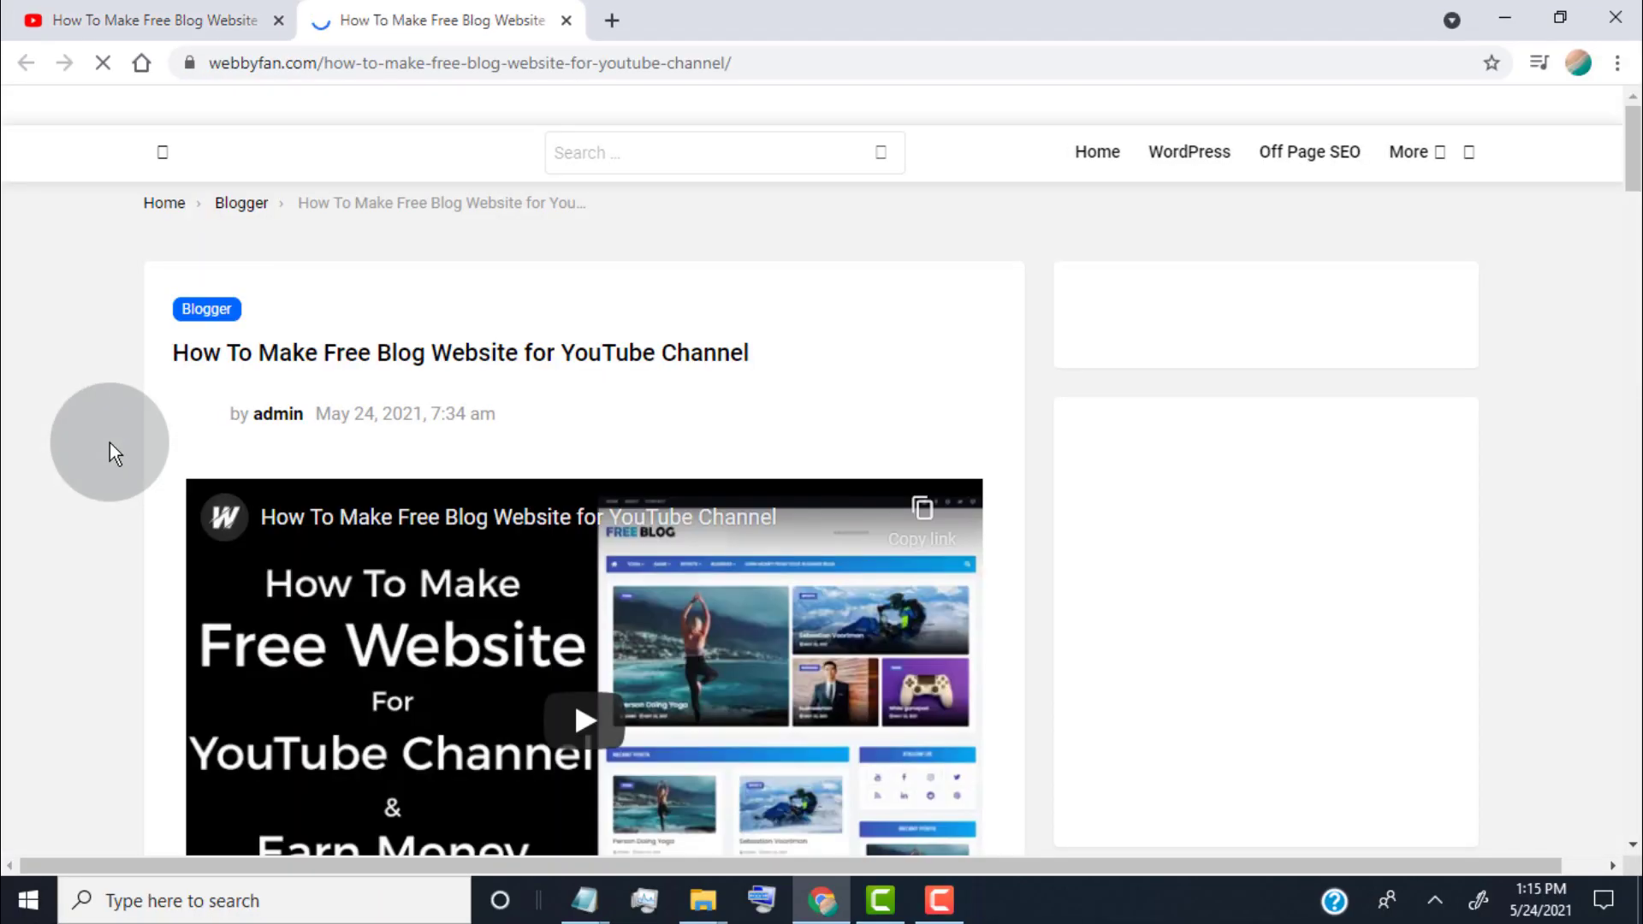
# Follow the WebbyFan post's Free Blogger Theme link to open Free-Blogger-Theme.xml on Dropbox
pyautogui.scroll(-5, 109, 443)
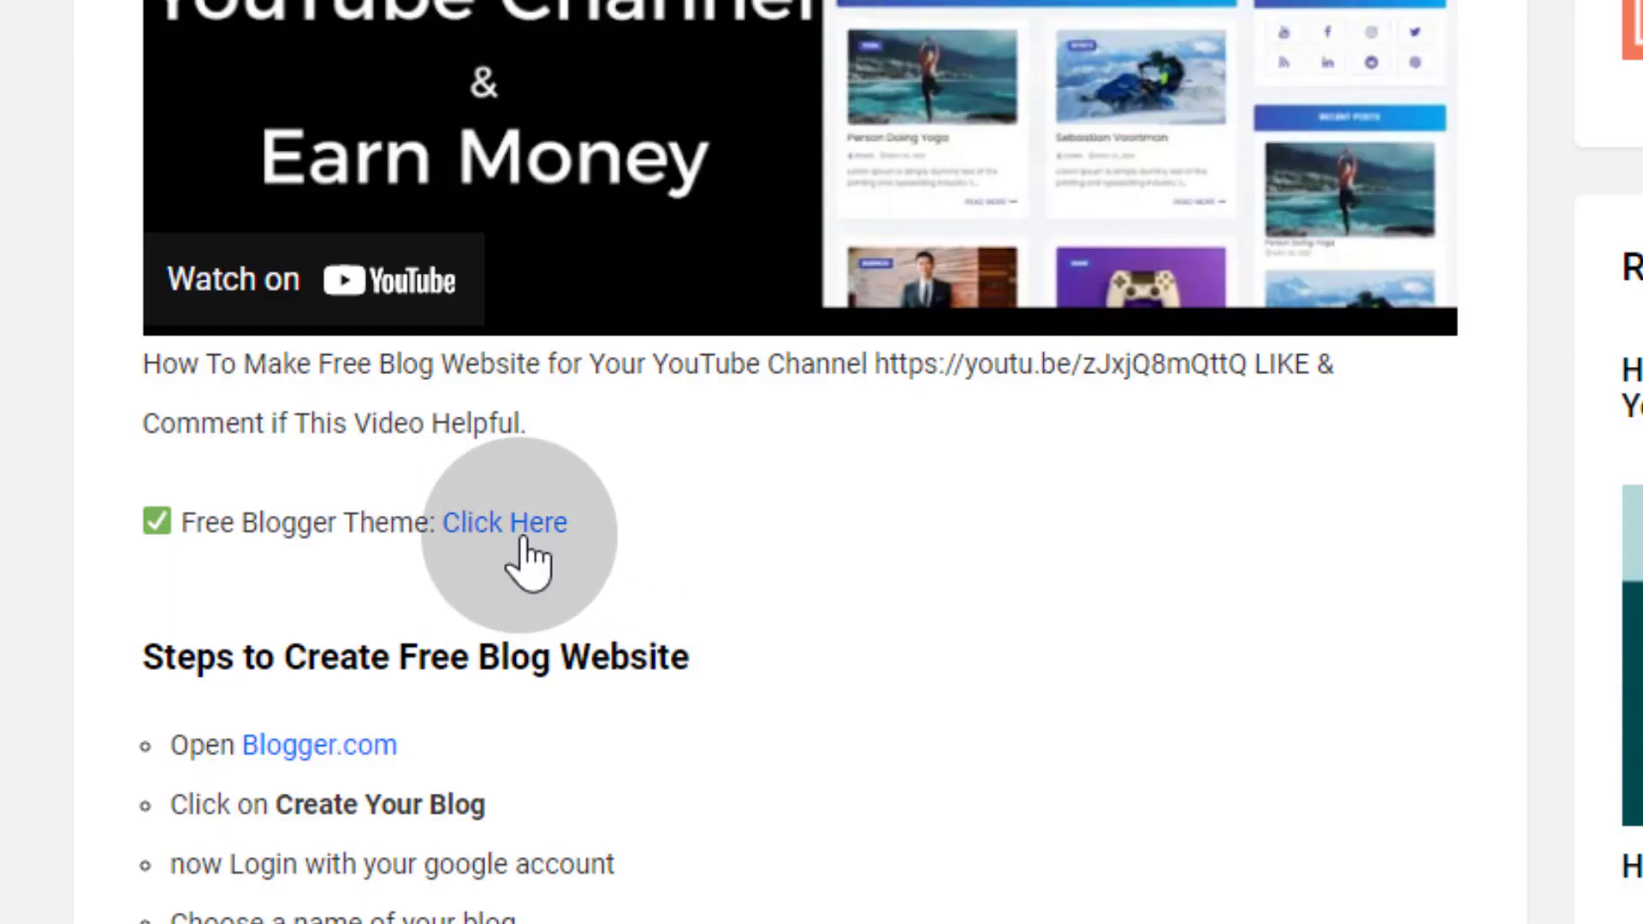
pyautogui.click(521, 541)
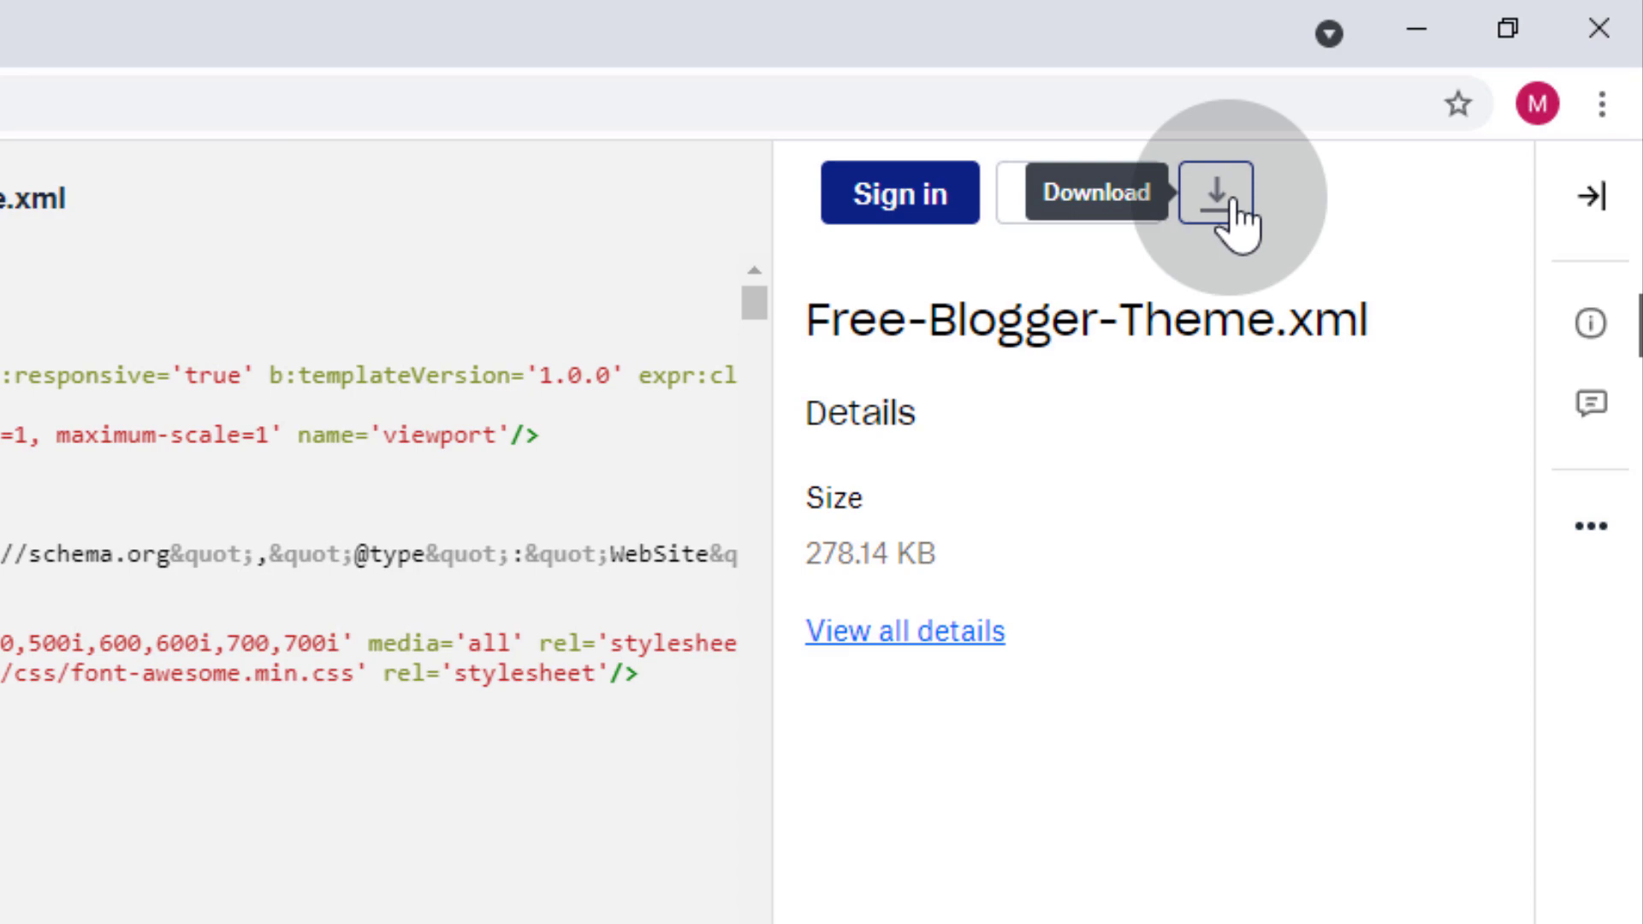
# Direct-download Free-Blogger-Theme.xml from Dropbox and show it in the webby folder beside the browser
pyautogui.click(1229, 206)
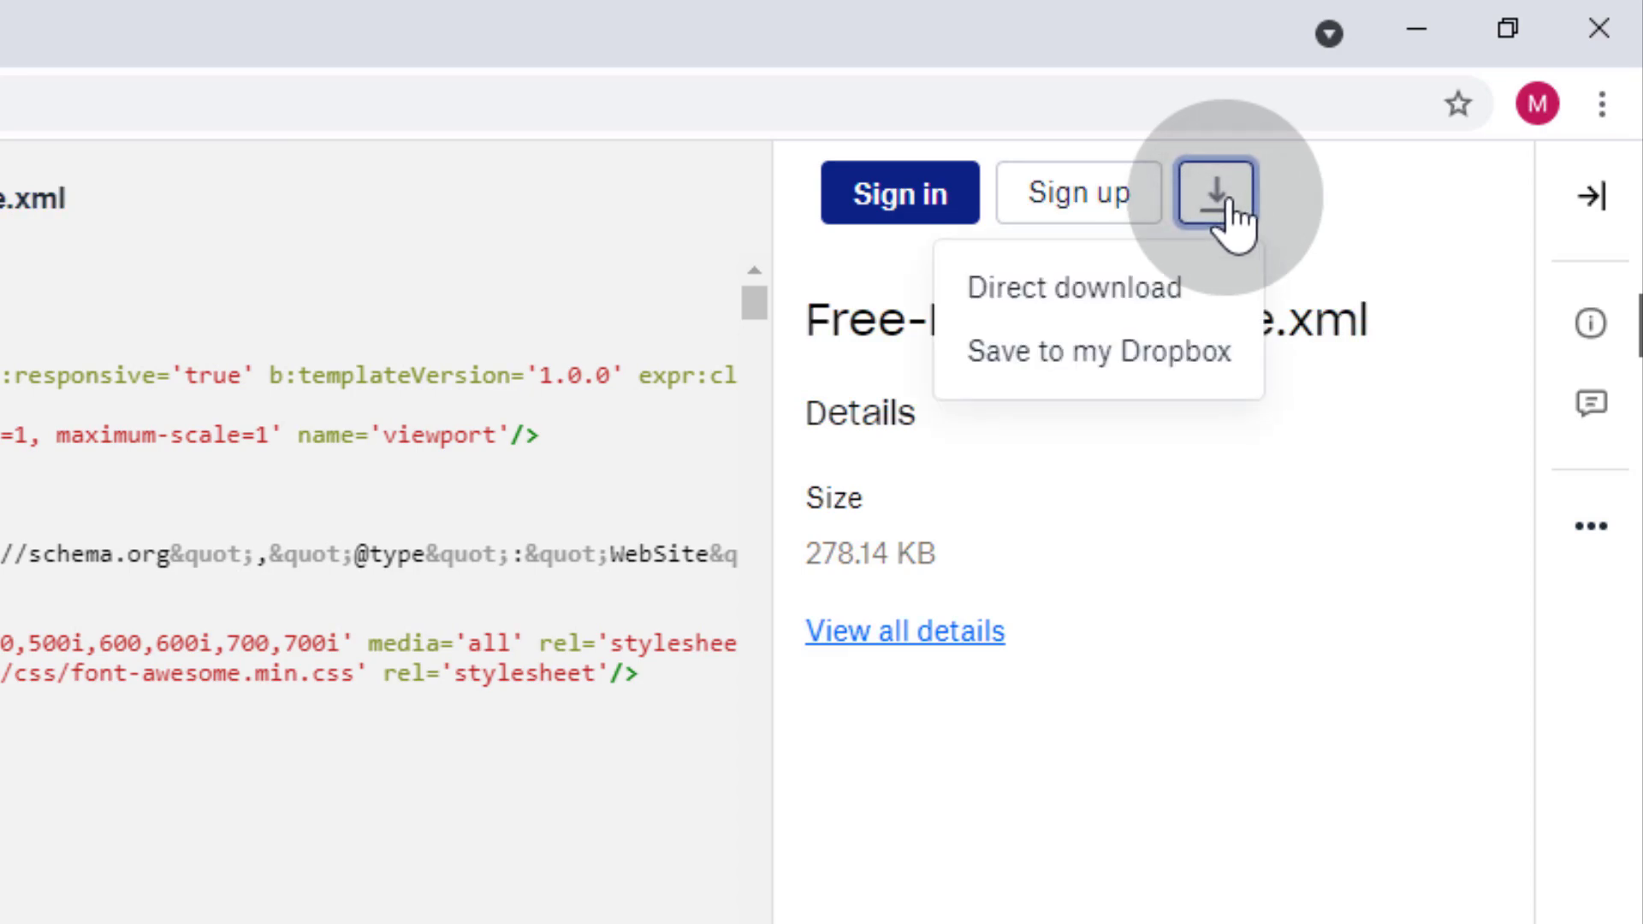
pyautogui.click(1198, 295)
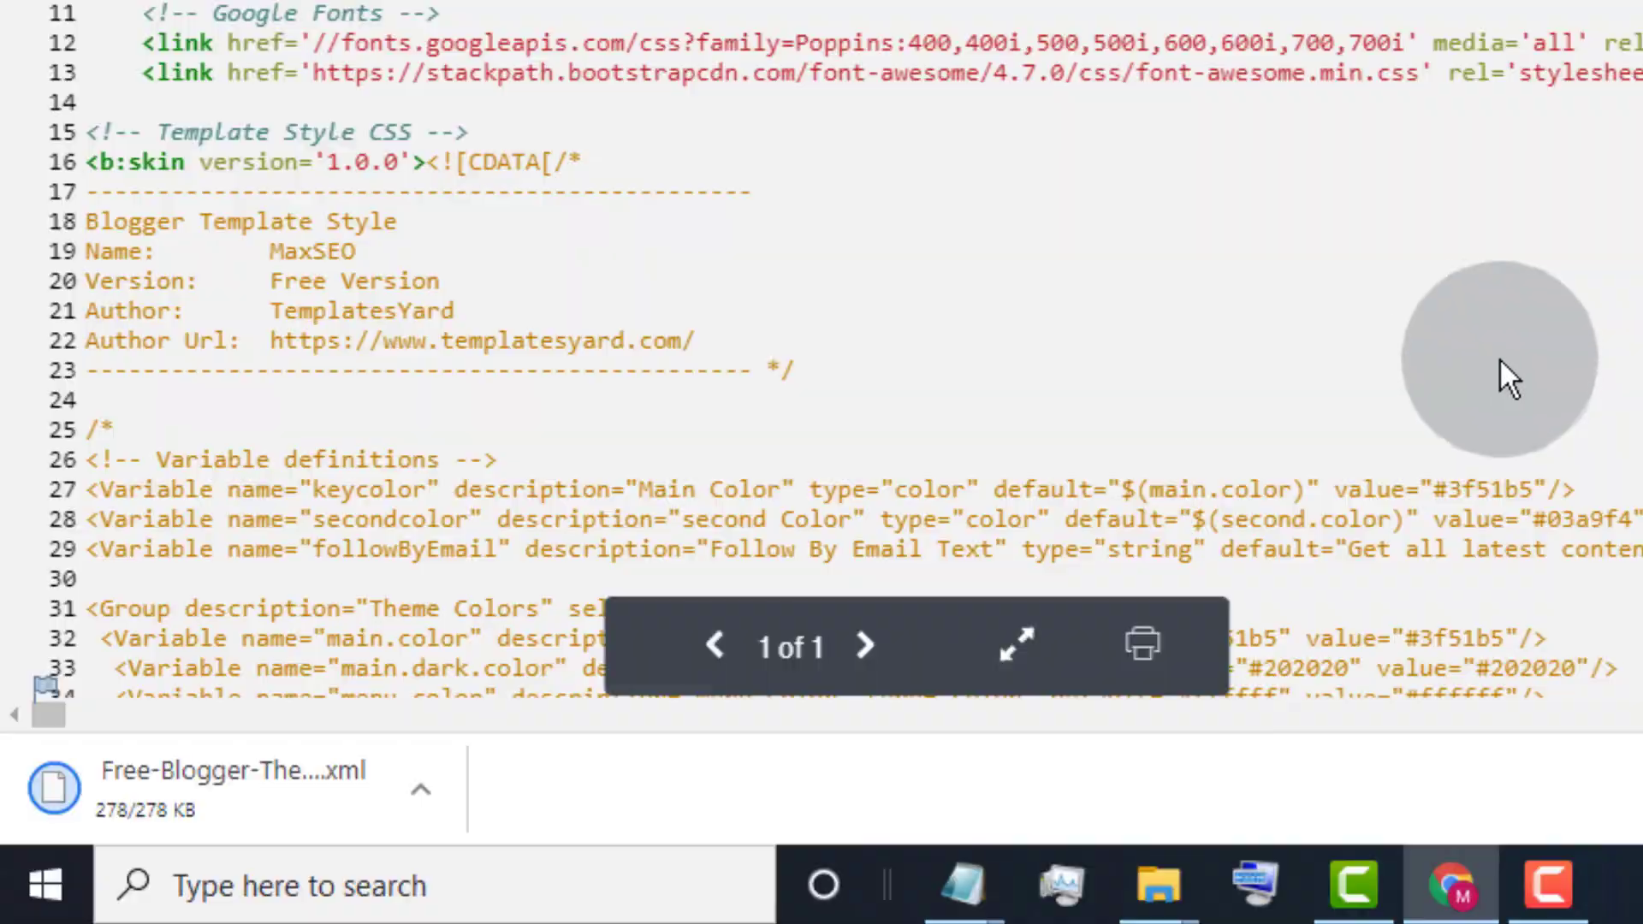
pyautogui.click(417, 789)
pyautogui.click(506, 650)
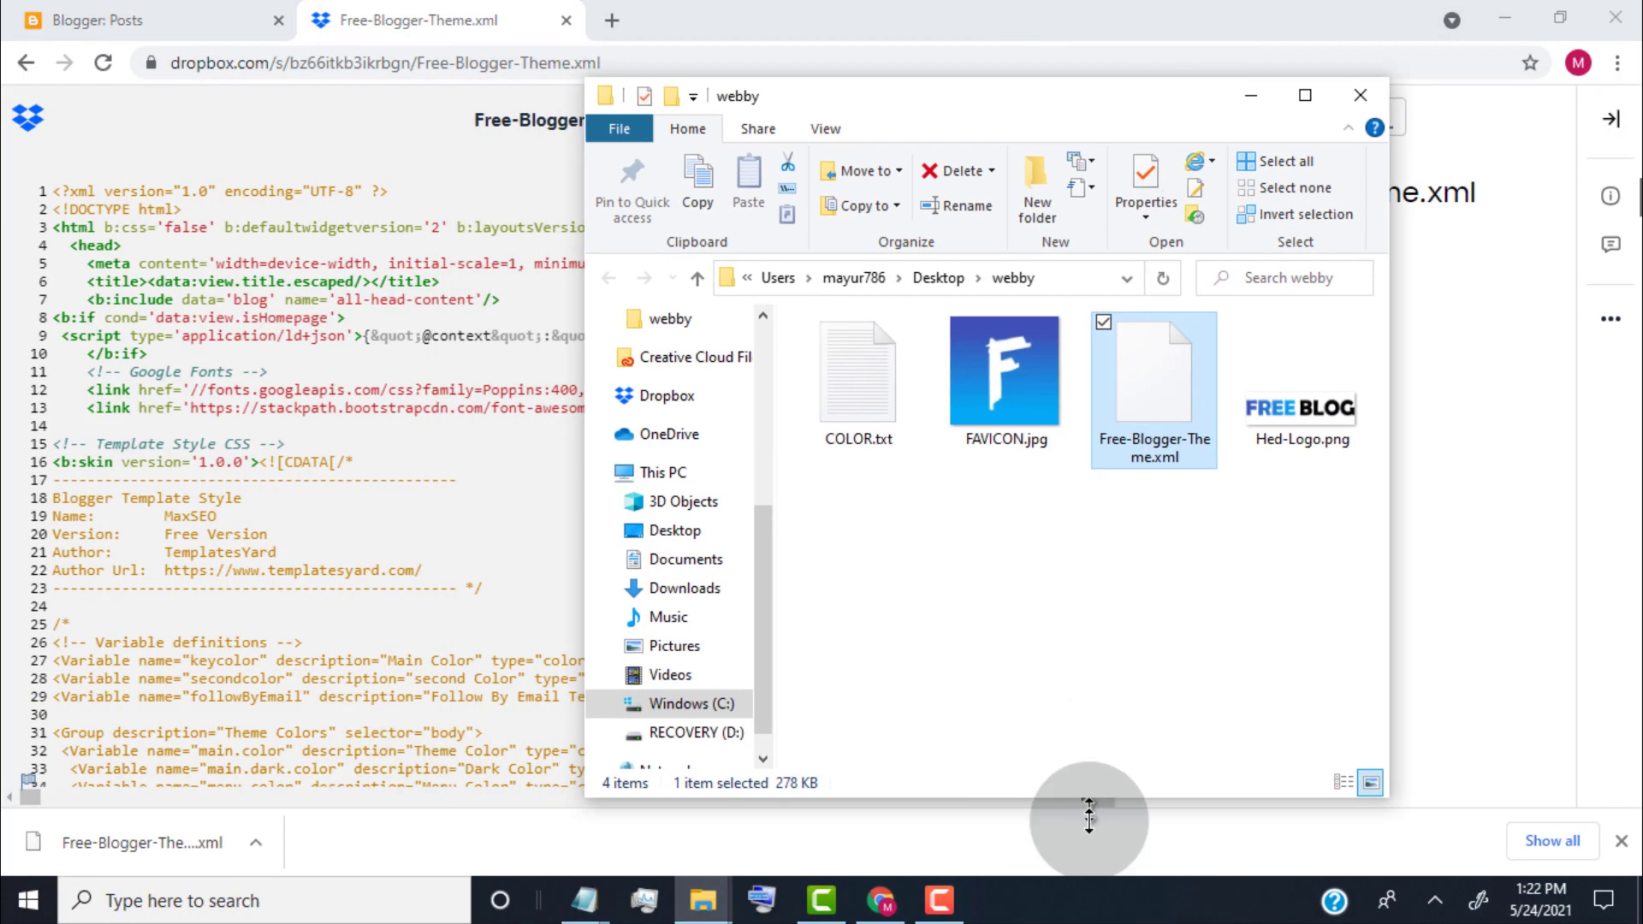
pyautogui.moveTo(1088, 820); pyautogui.dragTo(1478, 517)
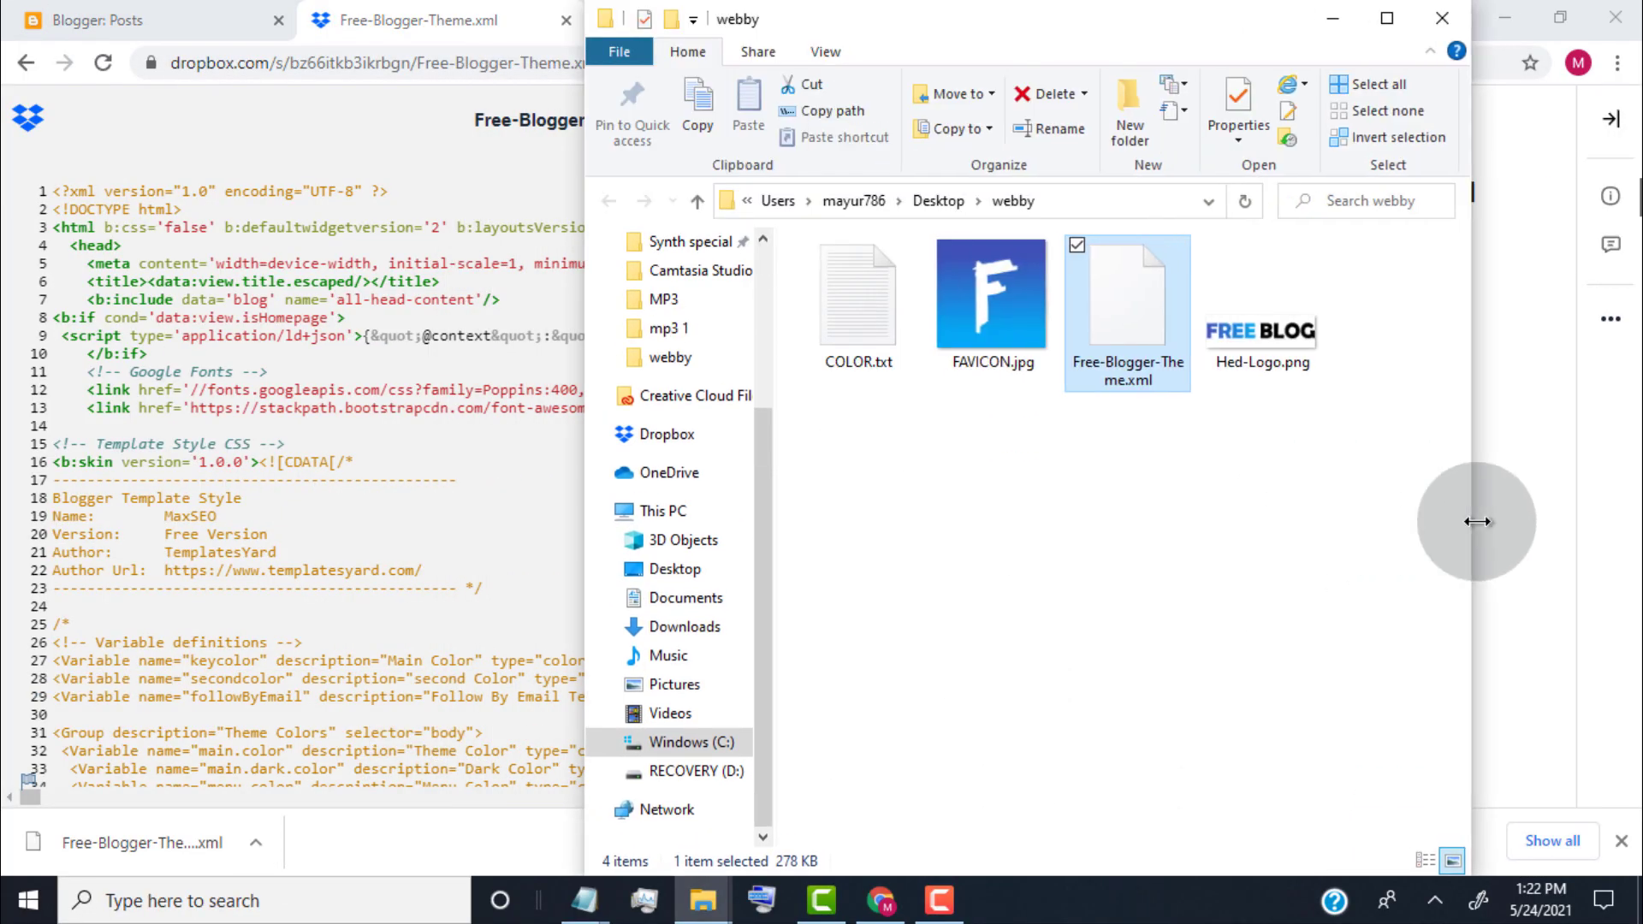
# Restore the blog's theme by uploading Free-Blogger-Theme.xml
pyautogui.click(157, 18)
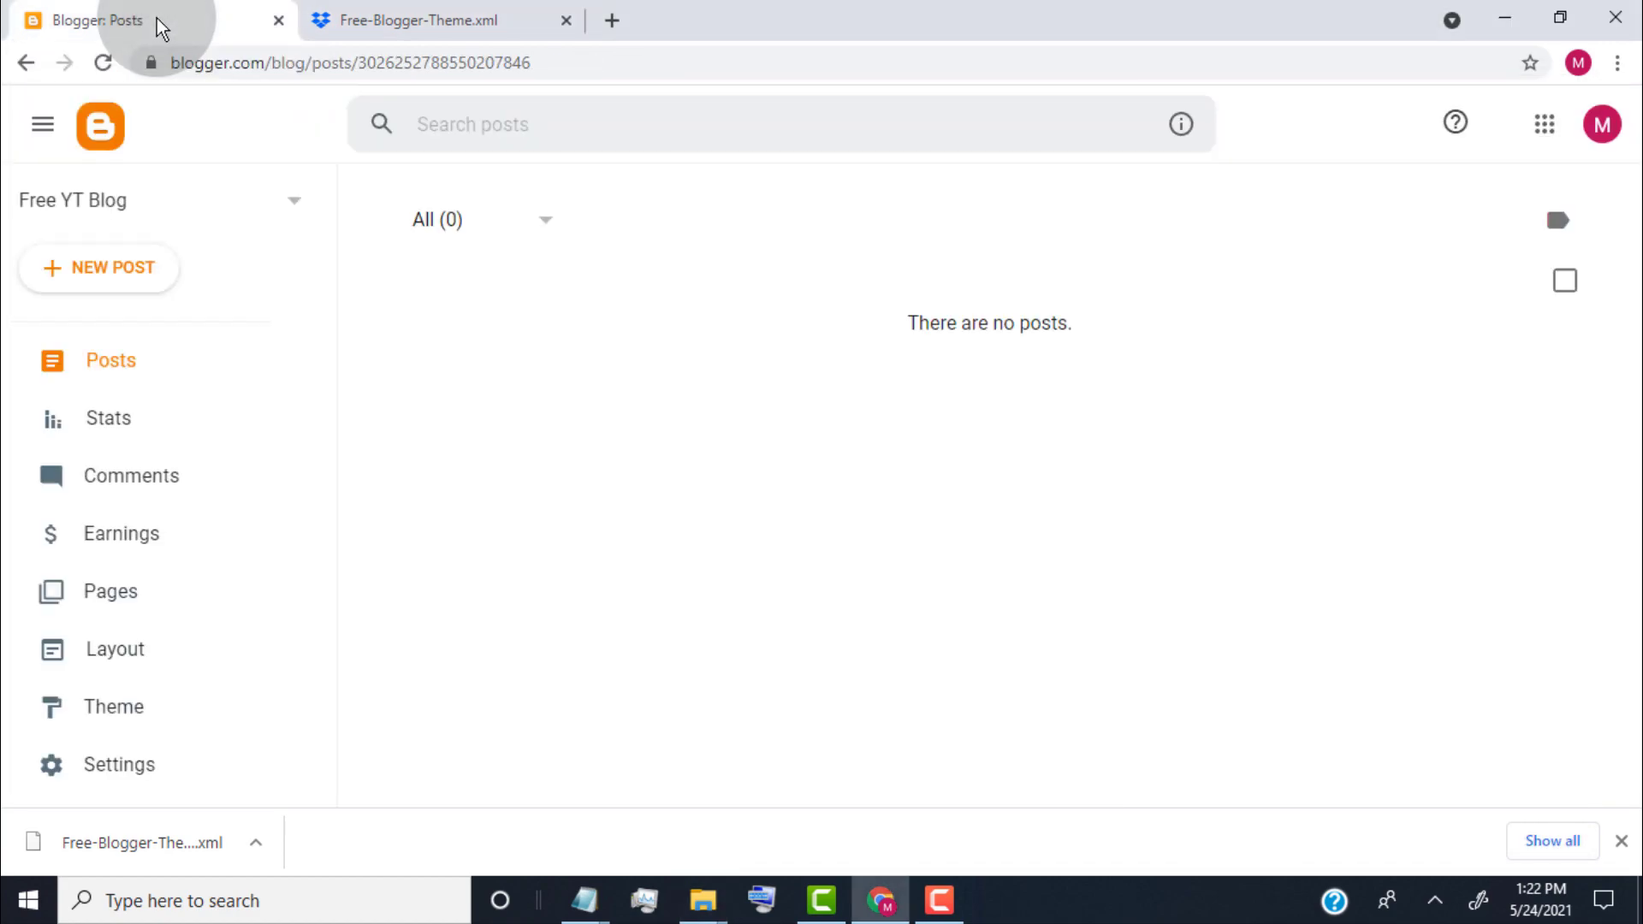
pyautogui.click(136, 705)
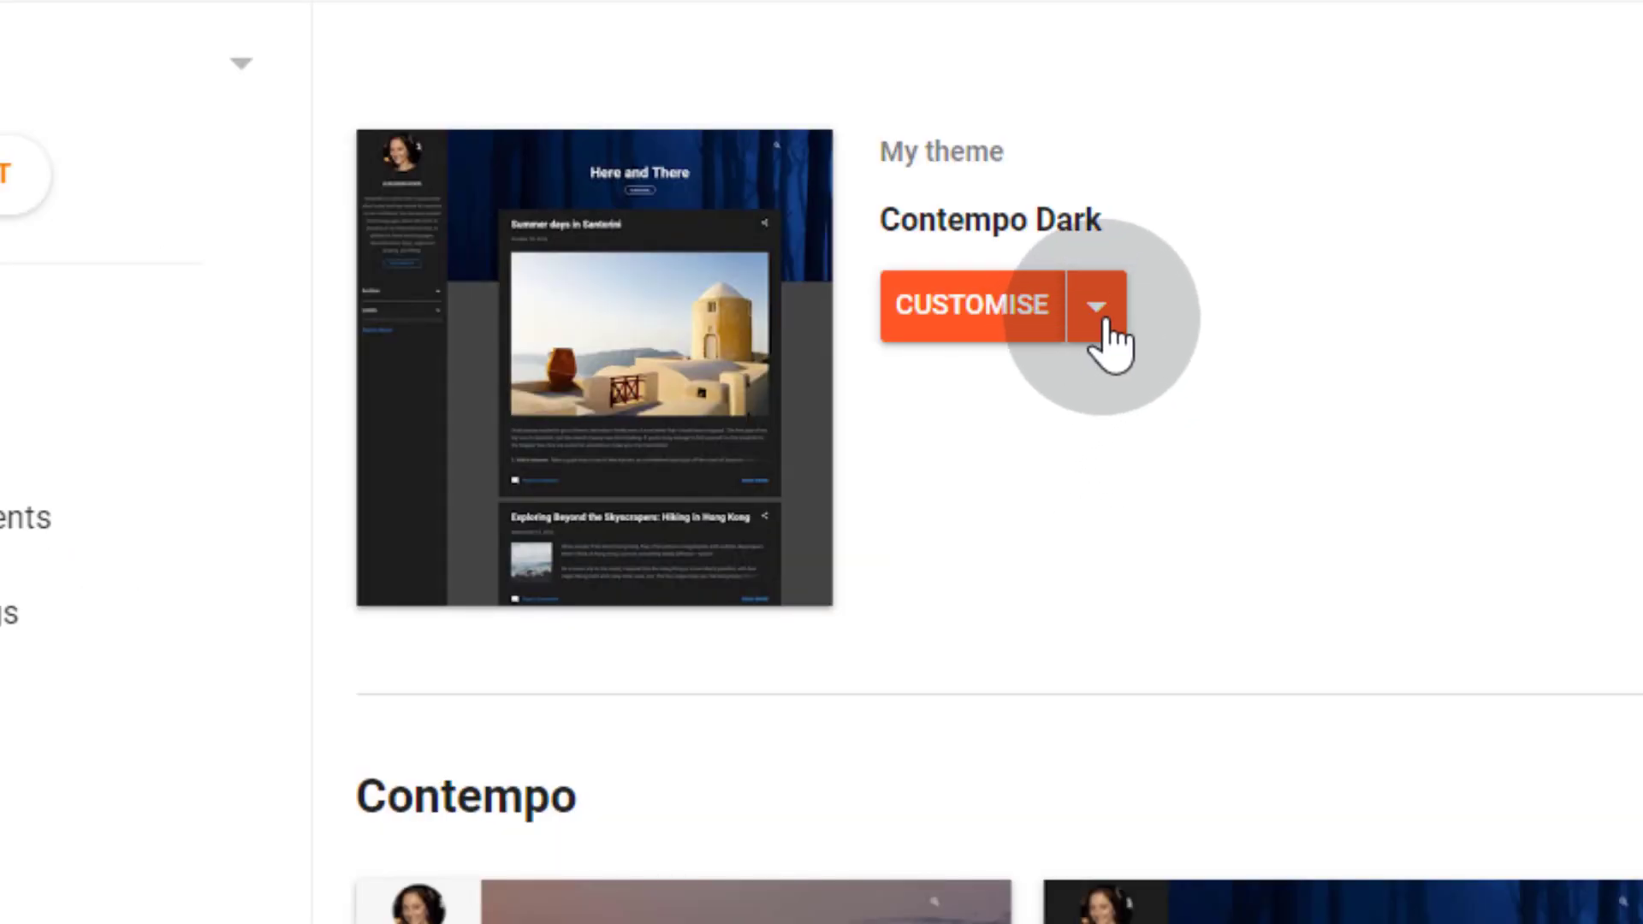
pyautogui.click(1098, 308)
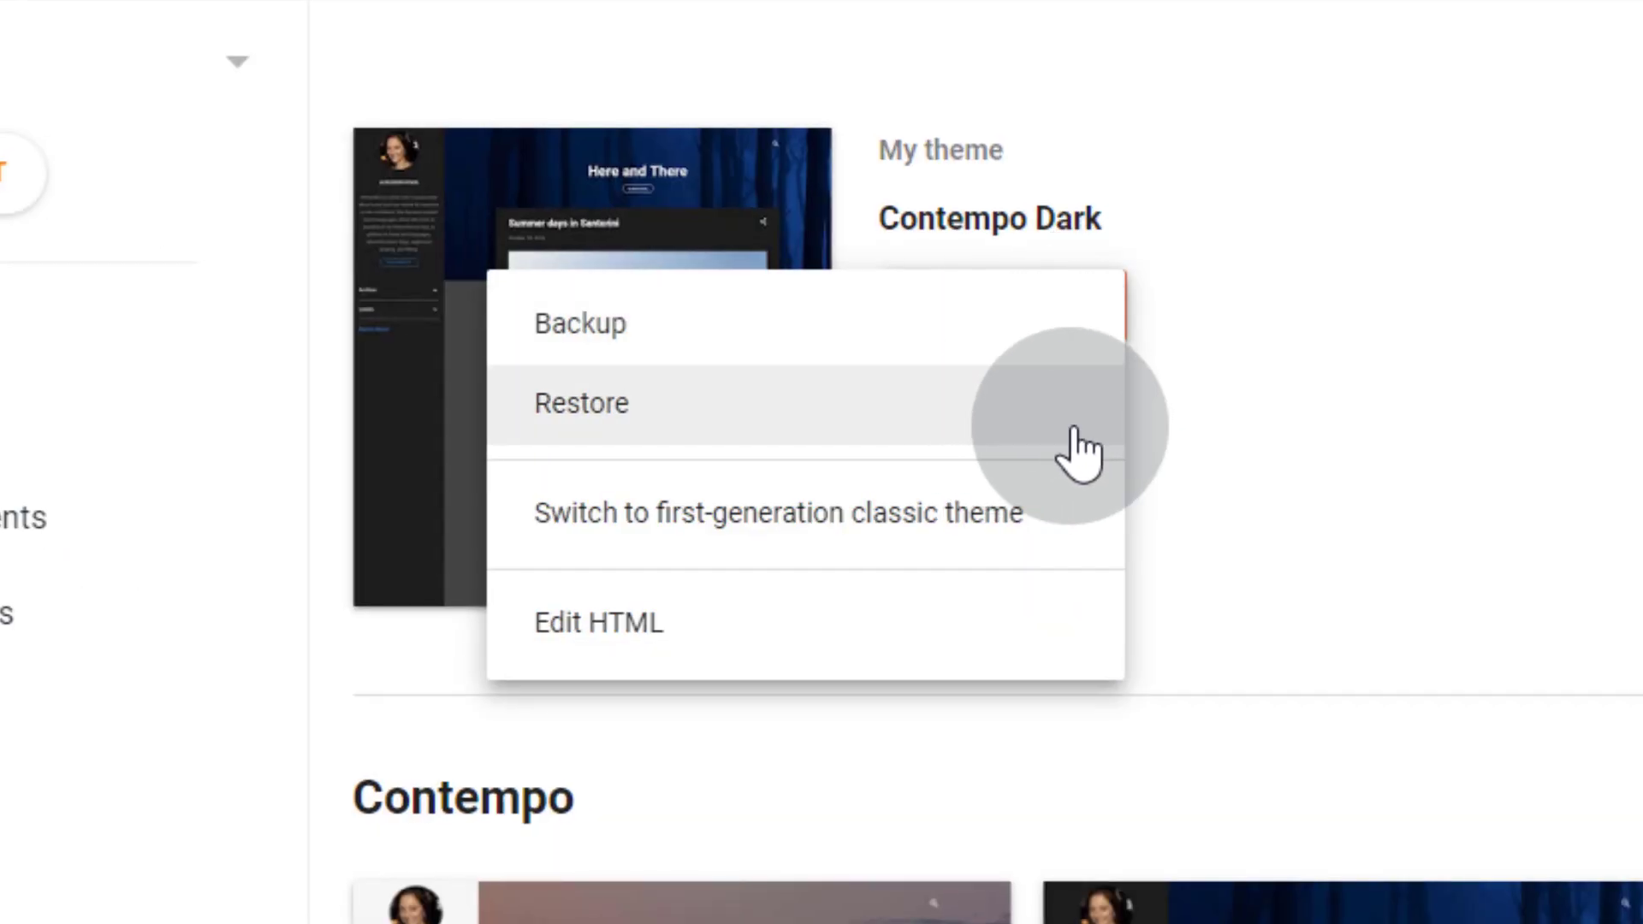
pyautogui.click(1080, 450)
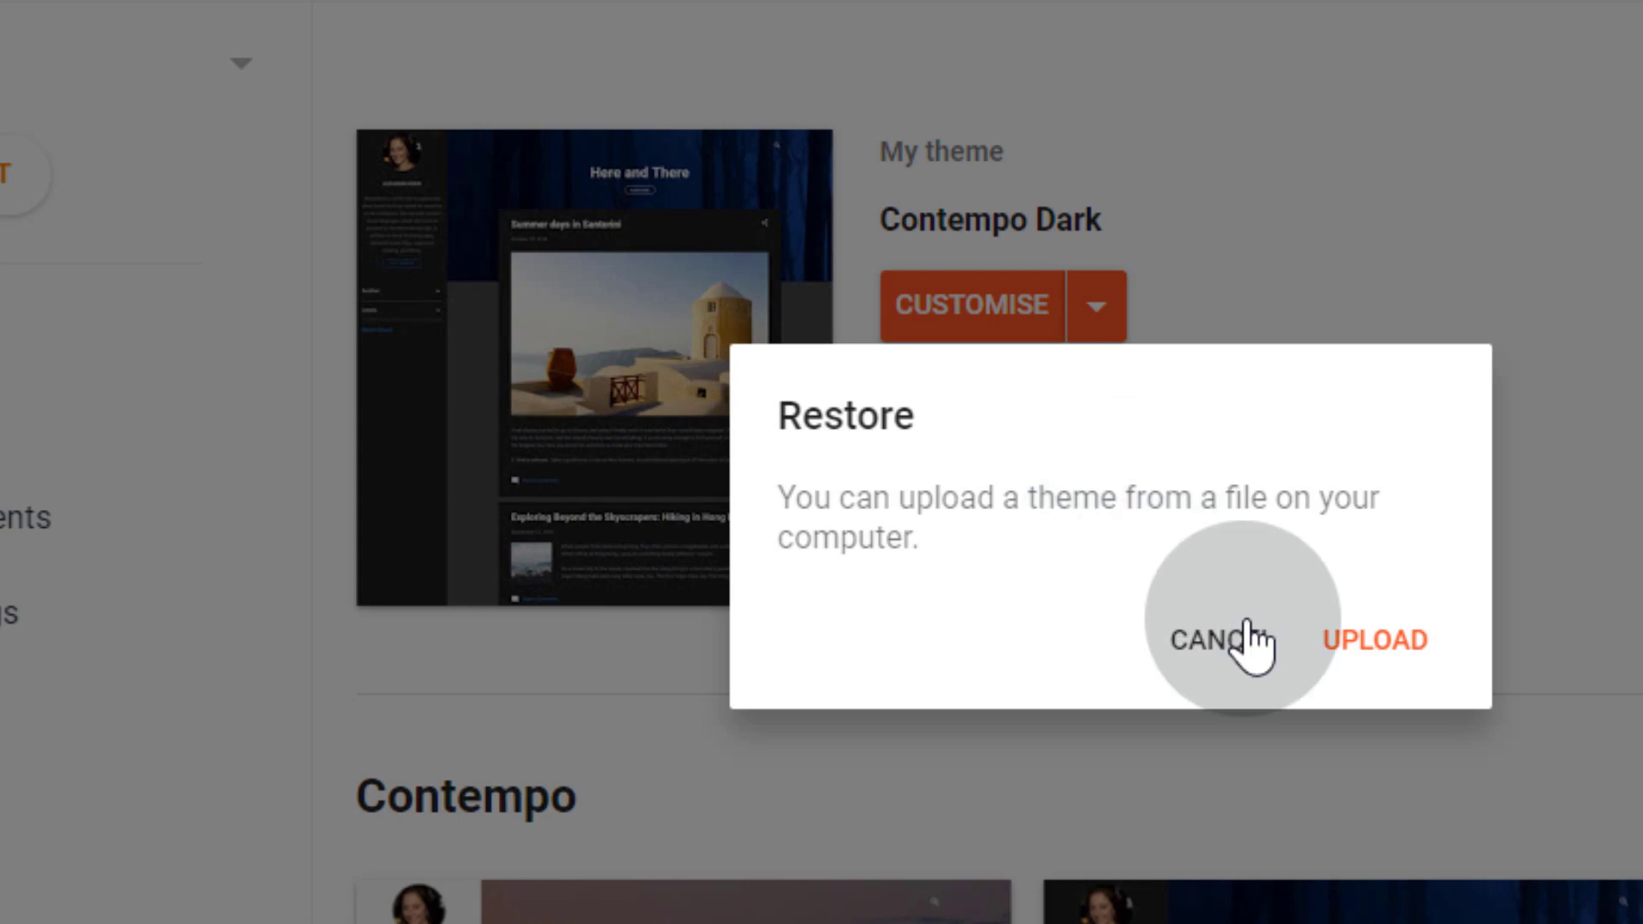
pyautogui.click(1370, 648)
pyautogui.click(420, 224)
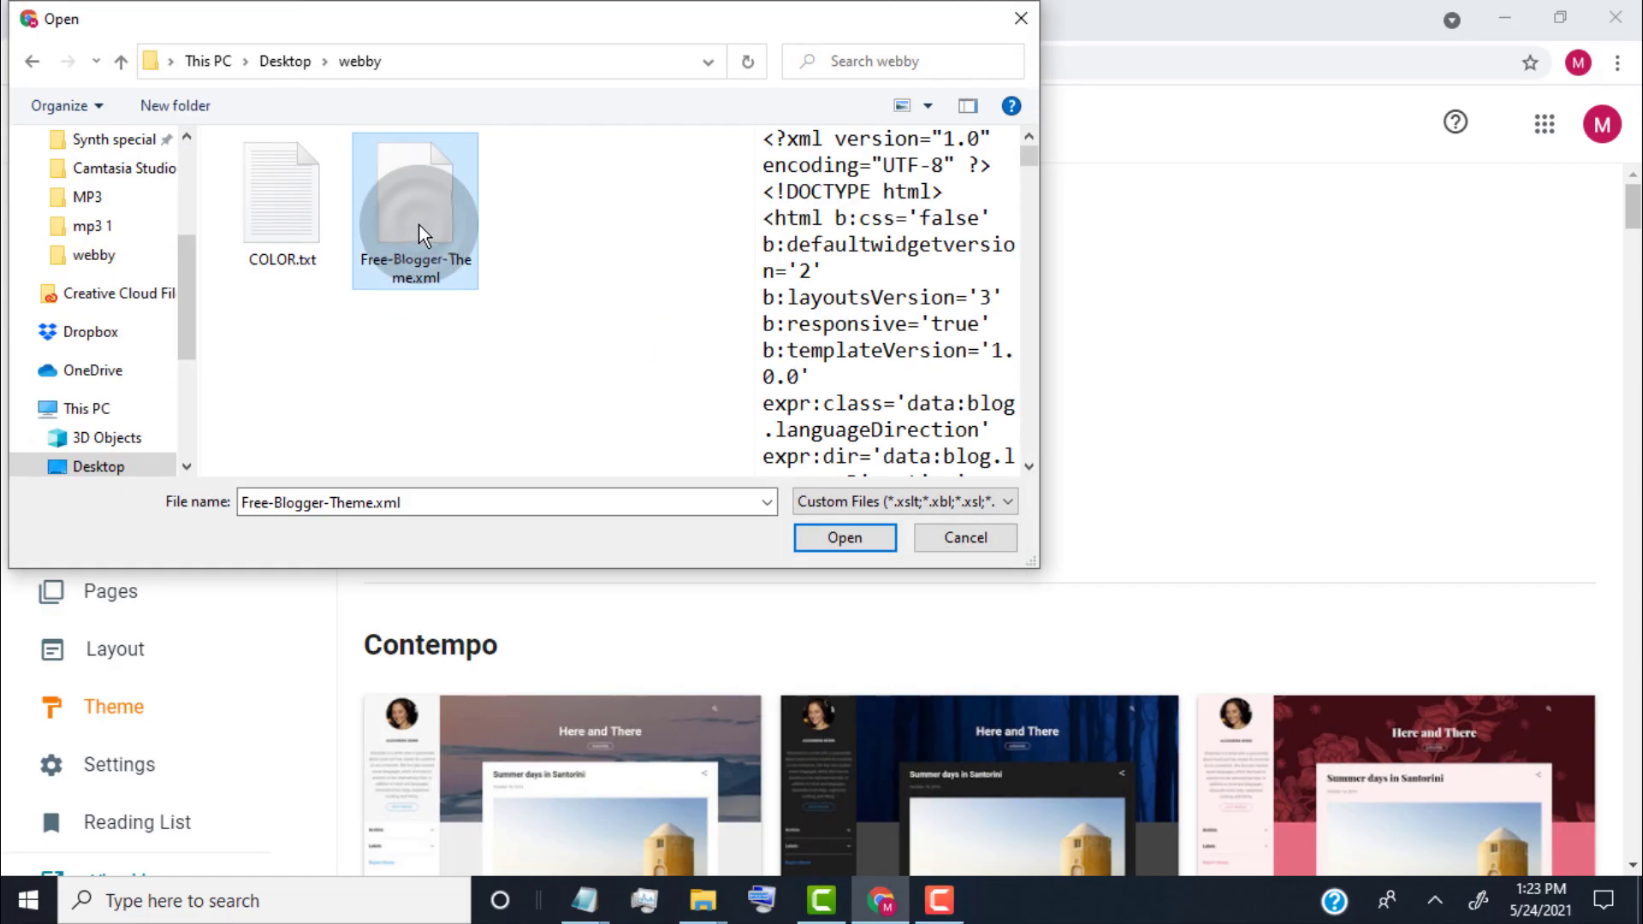
pyautogui.click(849, 541)
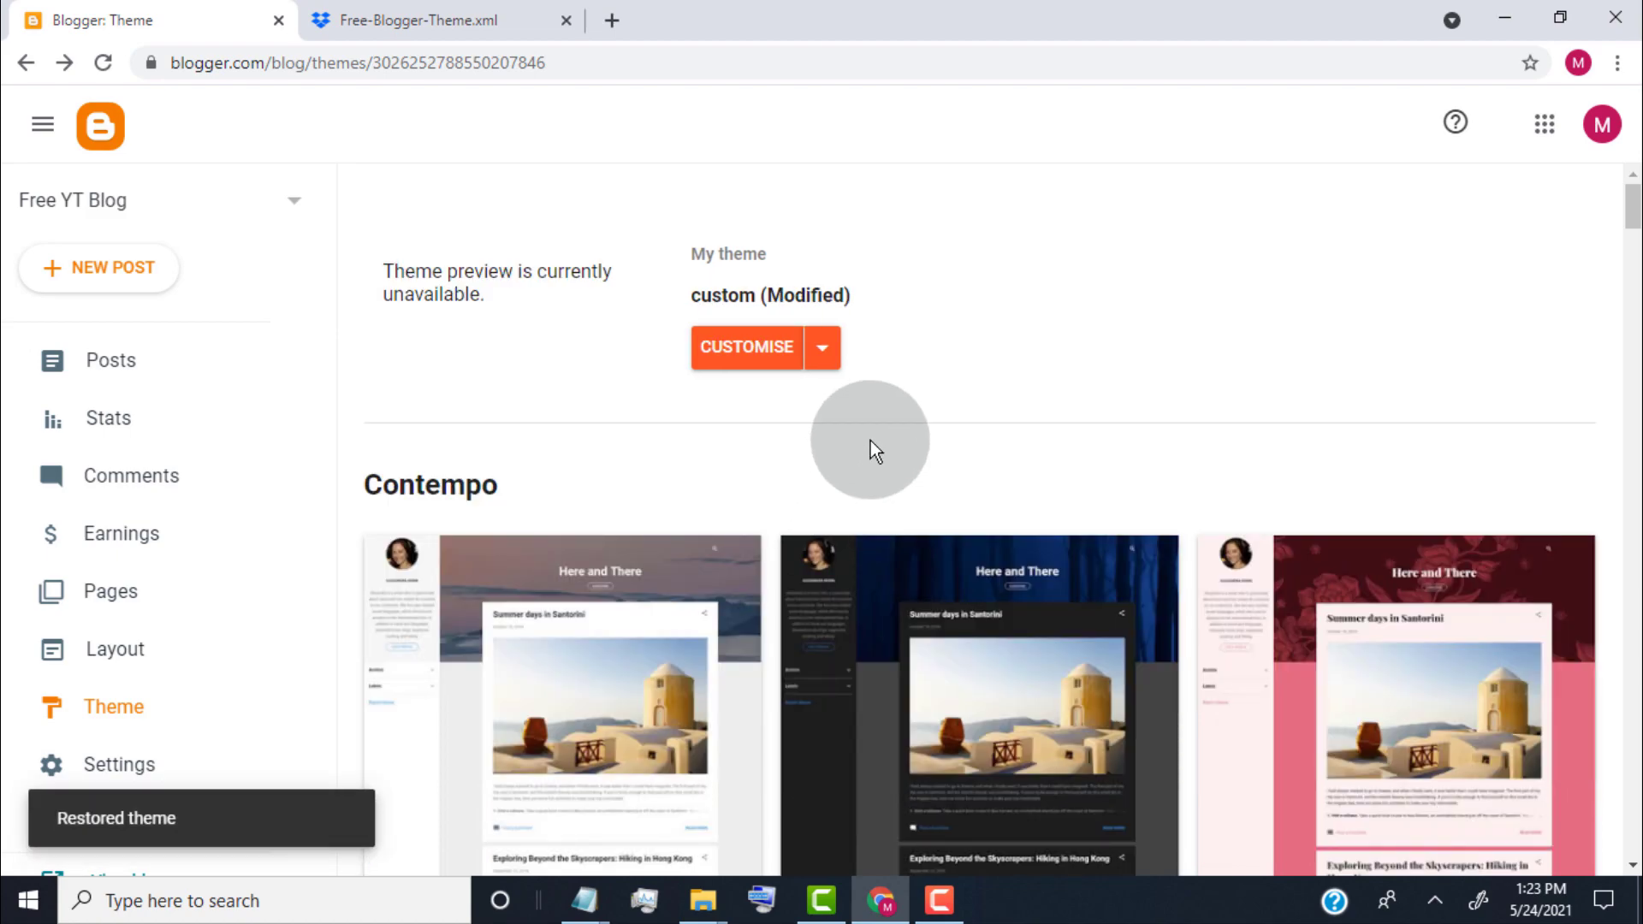
# Set the mobile theme settings to show the Desktop theme on mobile devices
pyautogui.click(822, 348)
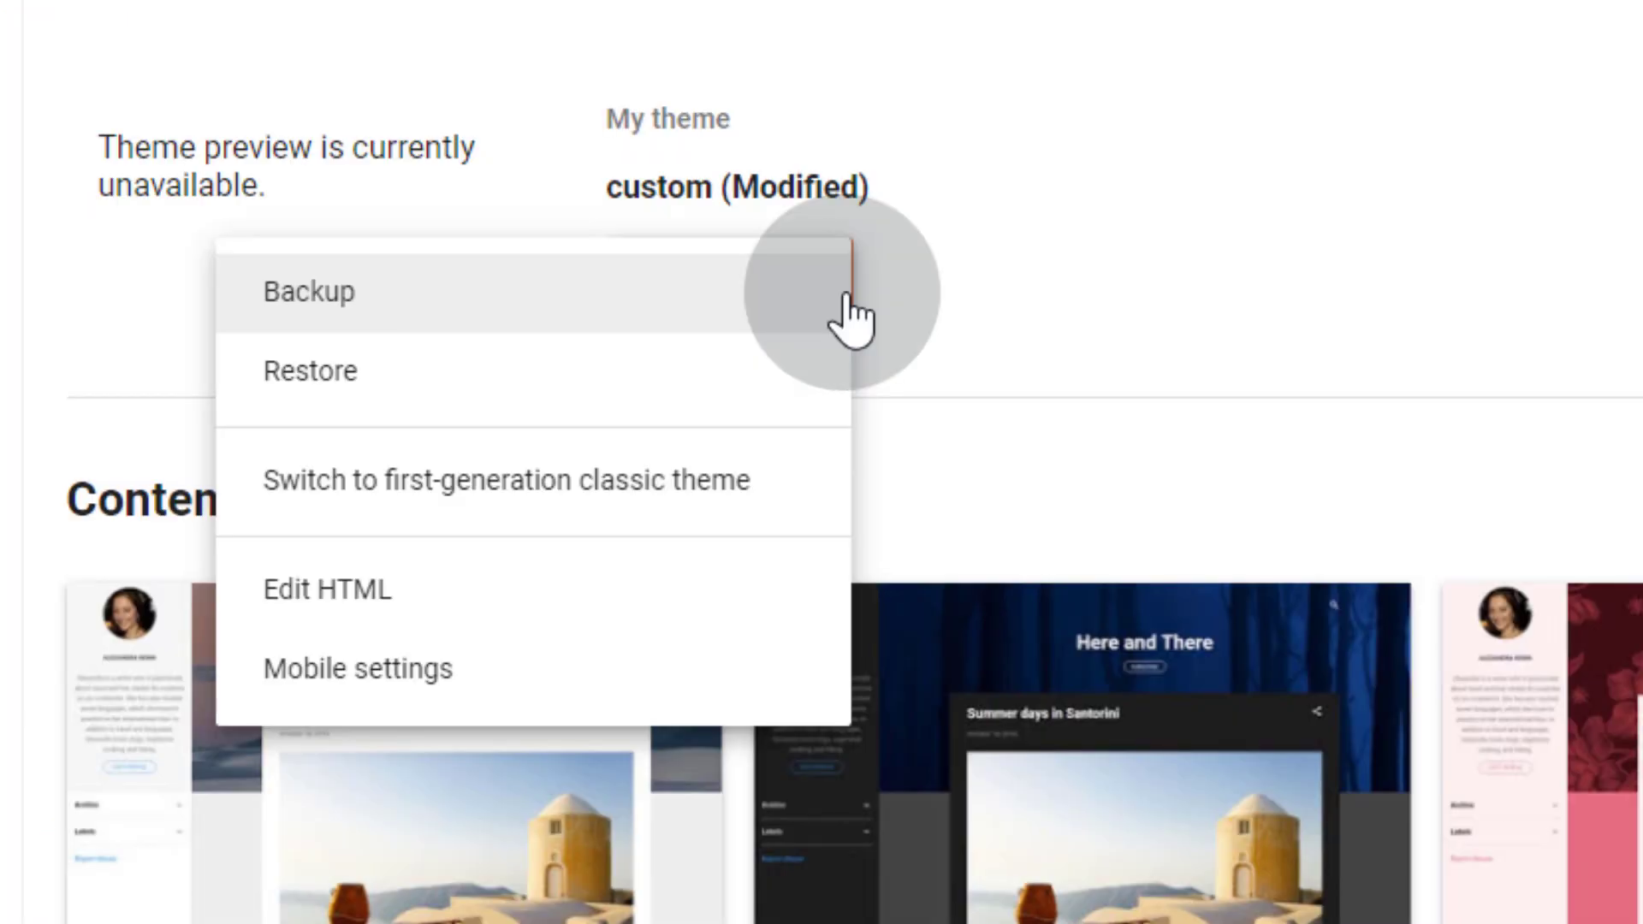
pyautogui.click(605, 682)
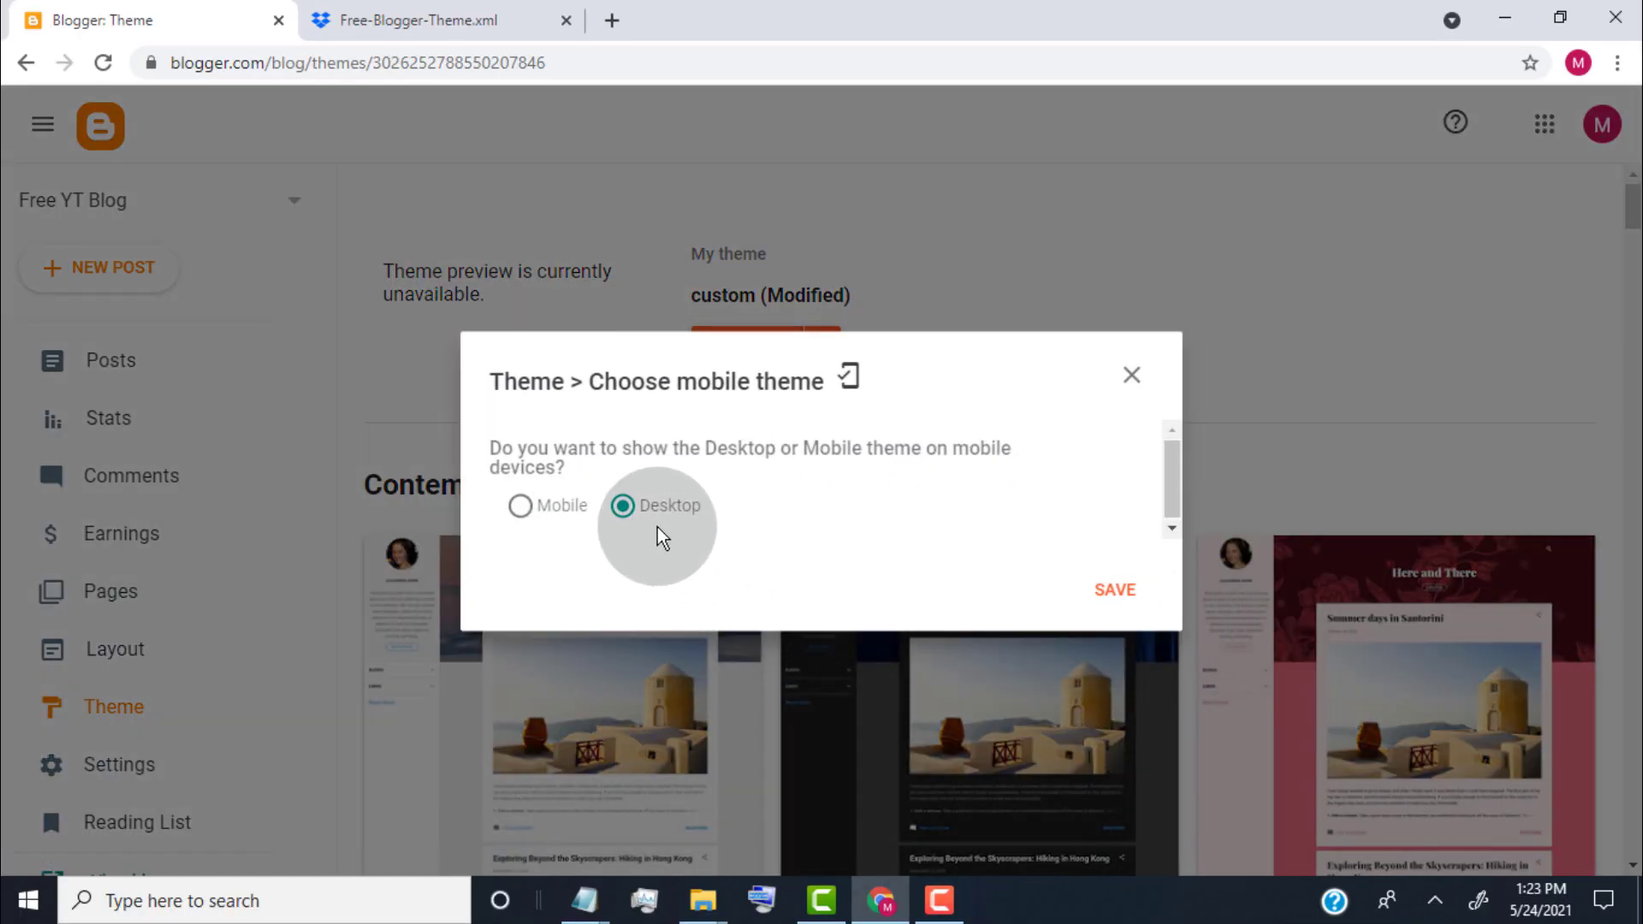
pyautogui.click(1117, 597)
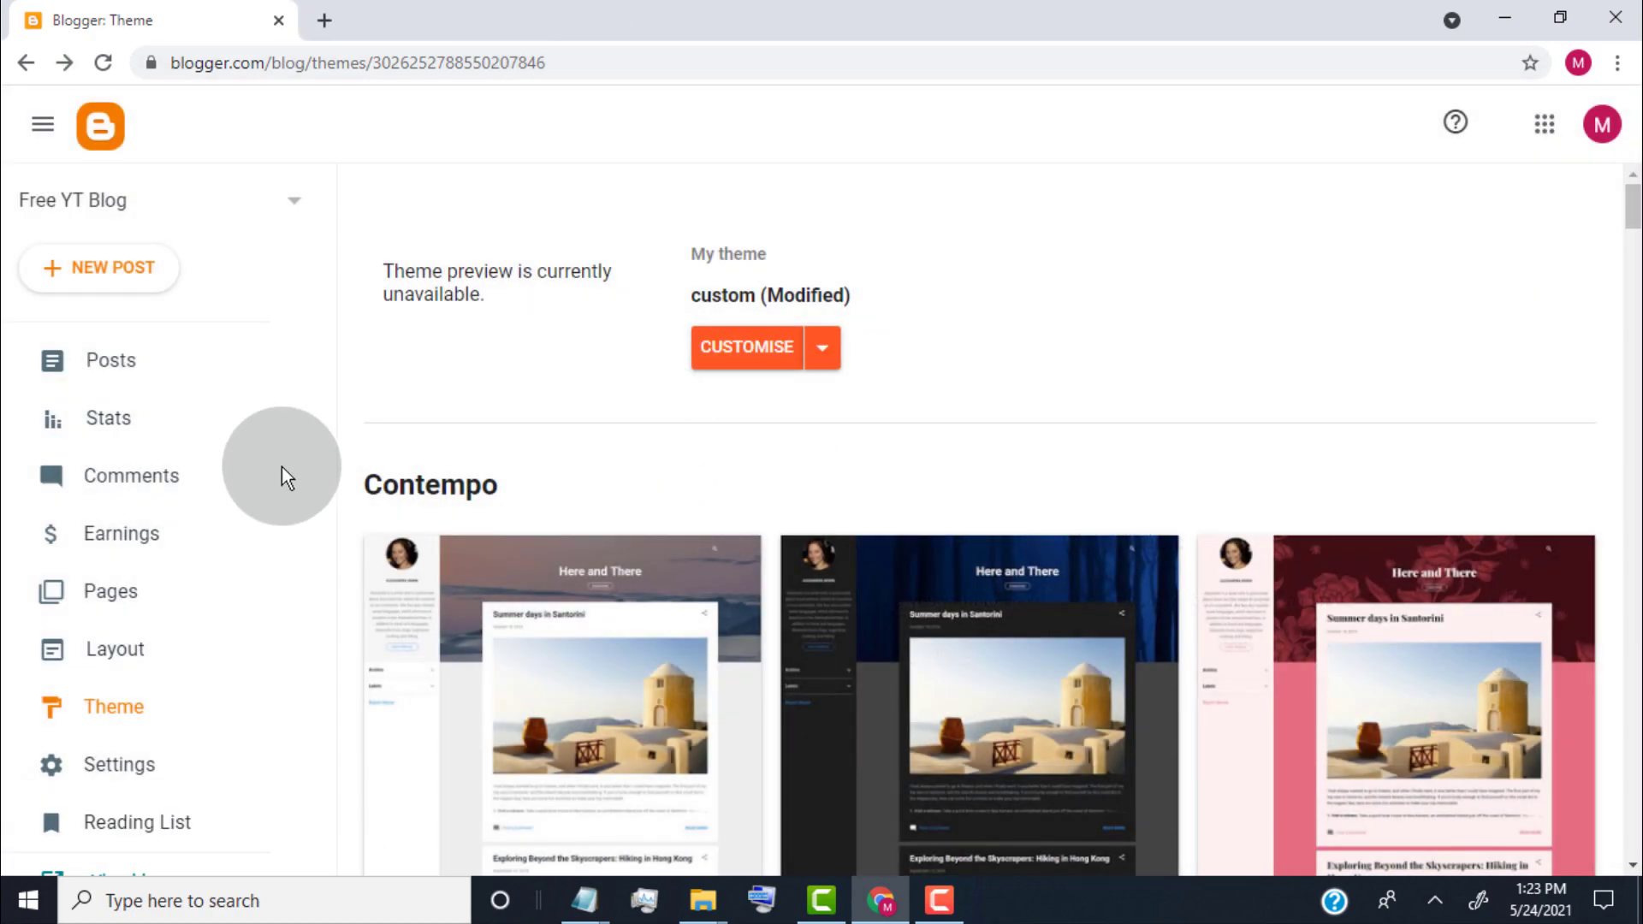
pyautogui.scroll(-2, 248, 599)
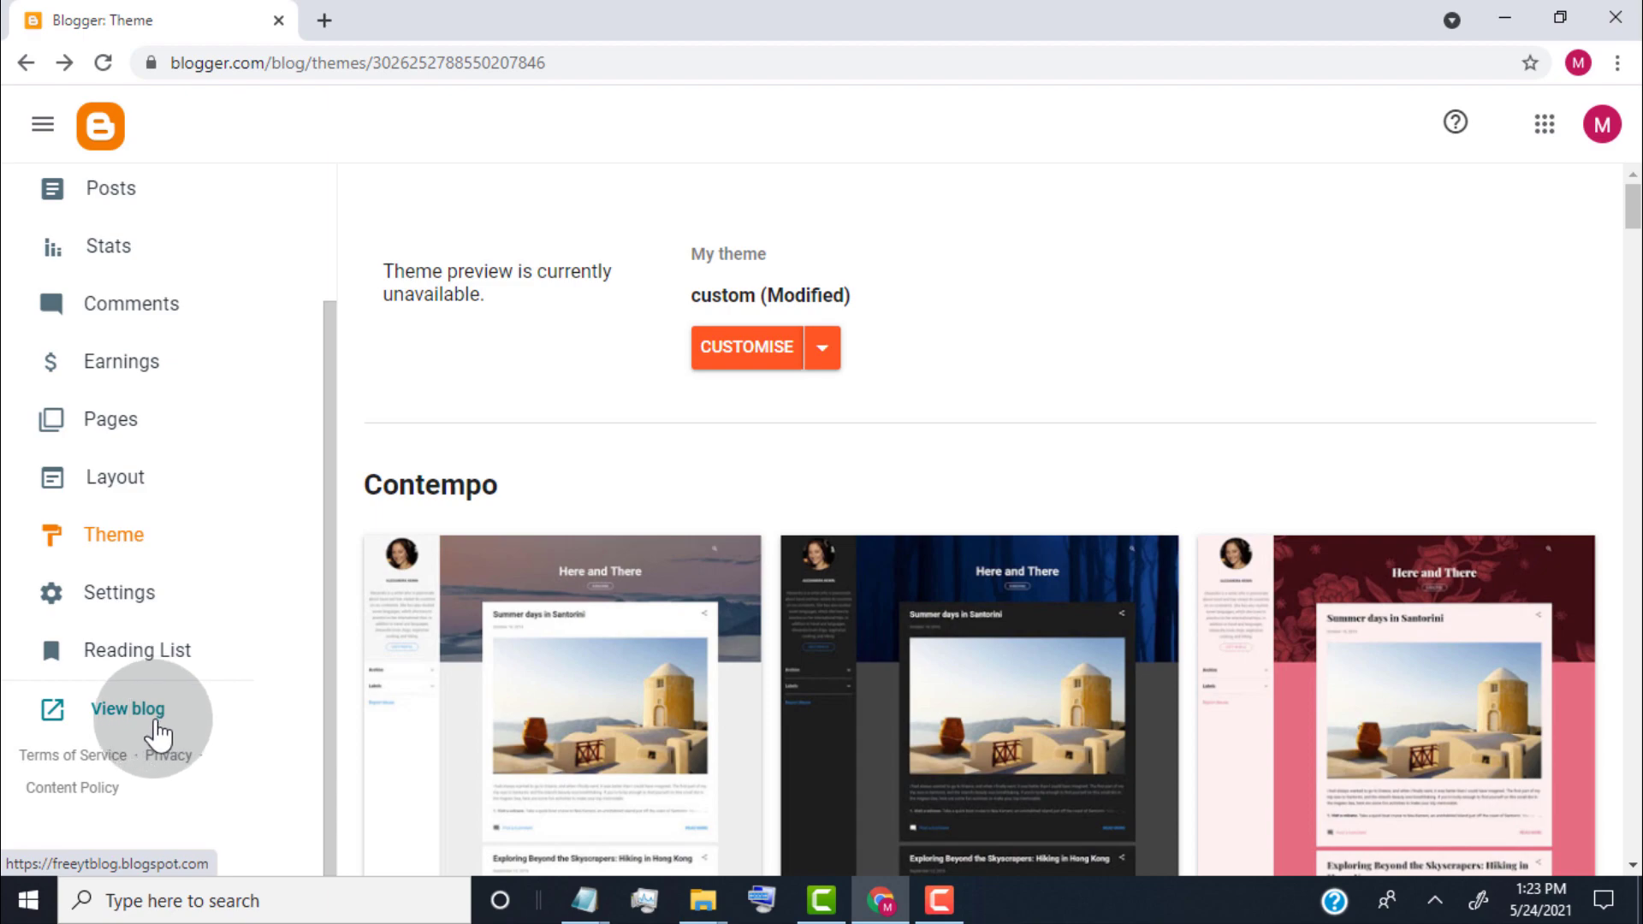
# View the live Free YT Blog with its blue-header custom theme, still showing no posts
pyautogui.click(153, 715)
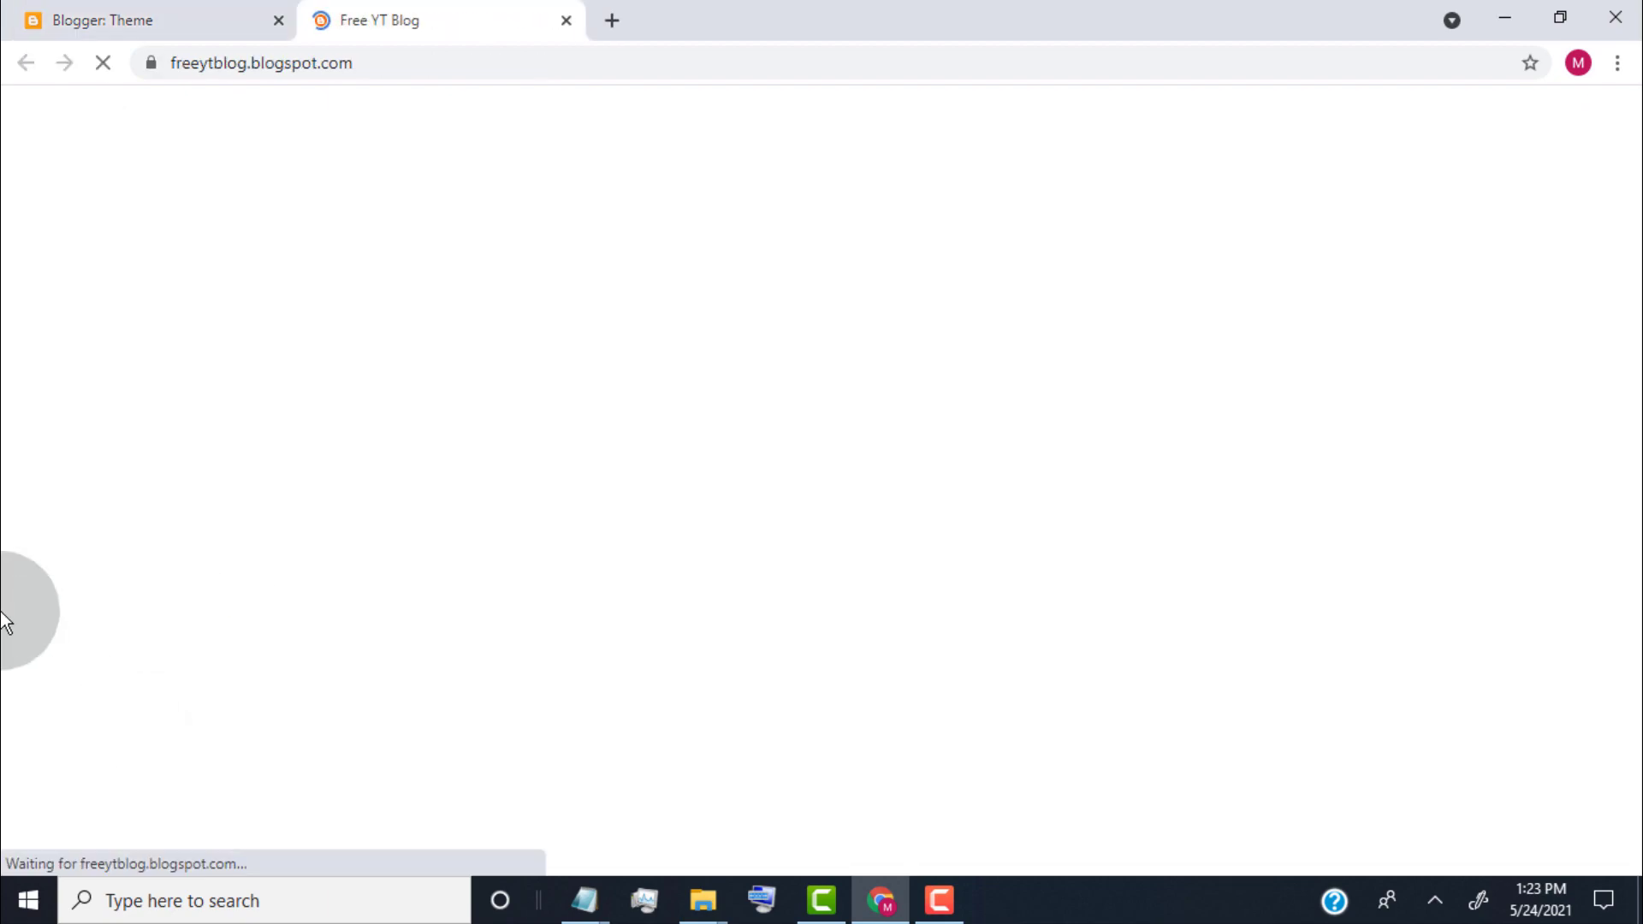
pyautogui.scroll(-10, 84, 439)
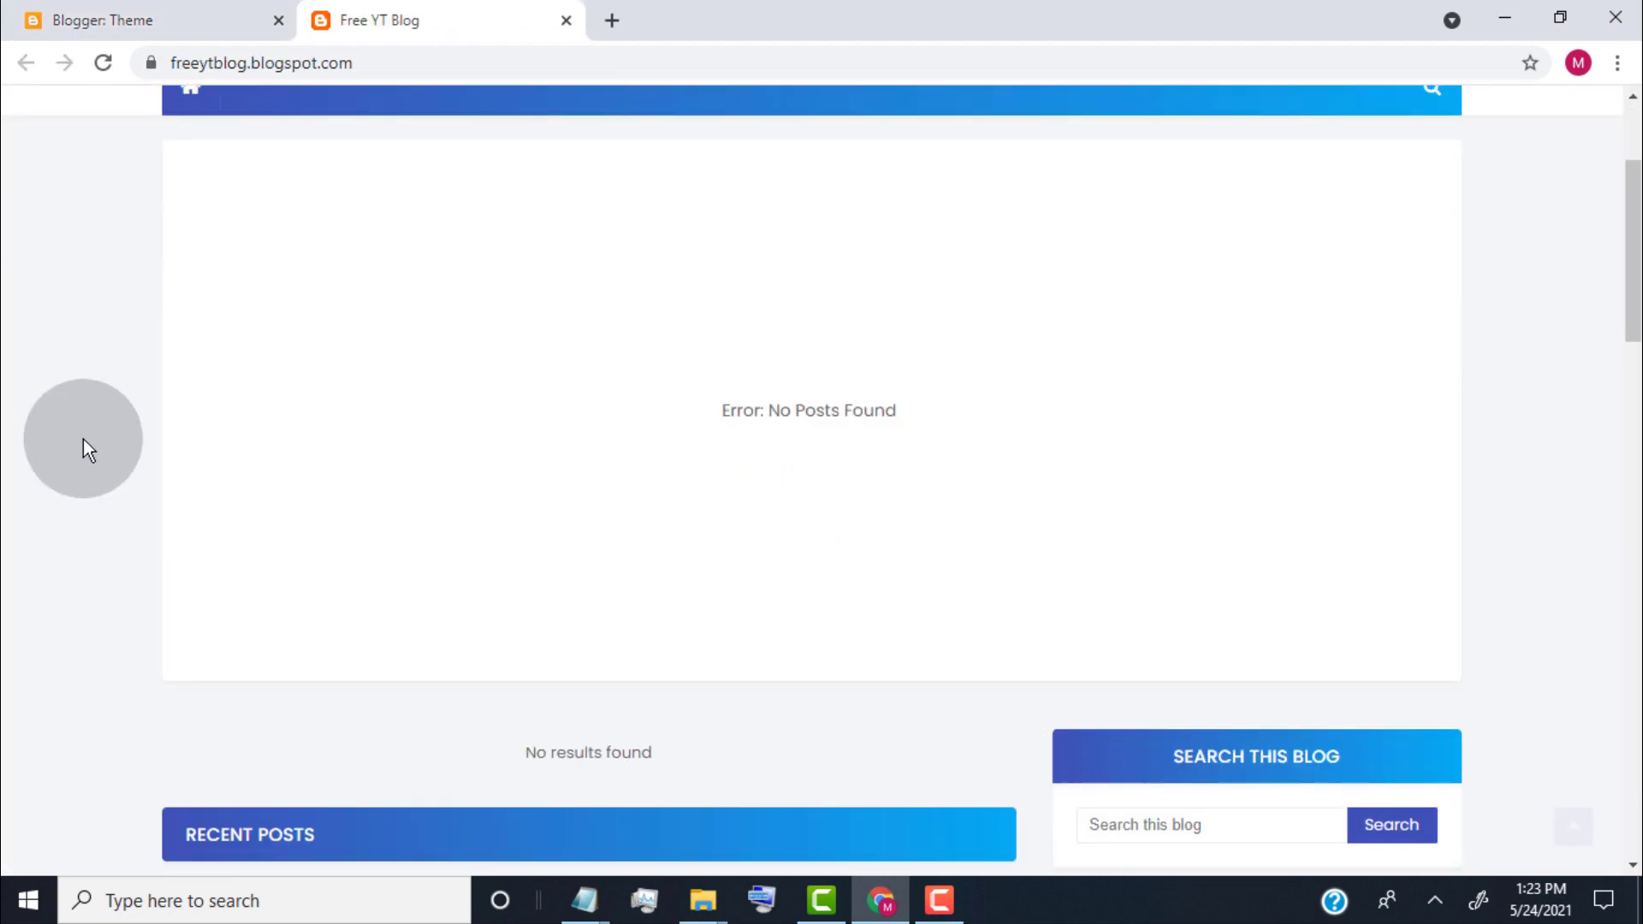
pyautogui.scroll(-10, 84, 439)
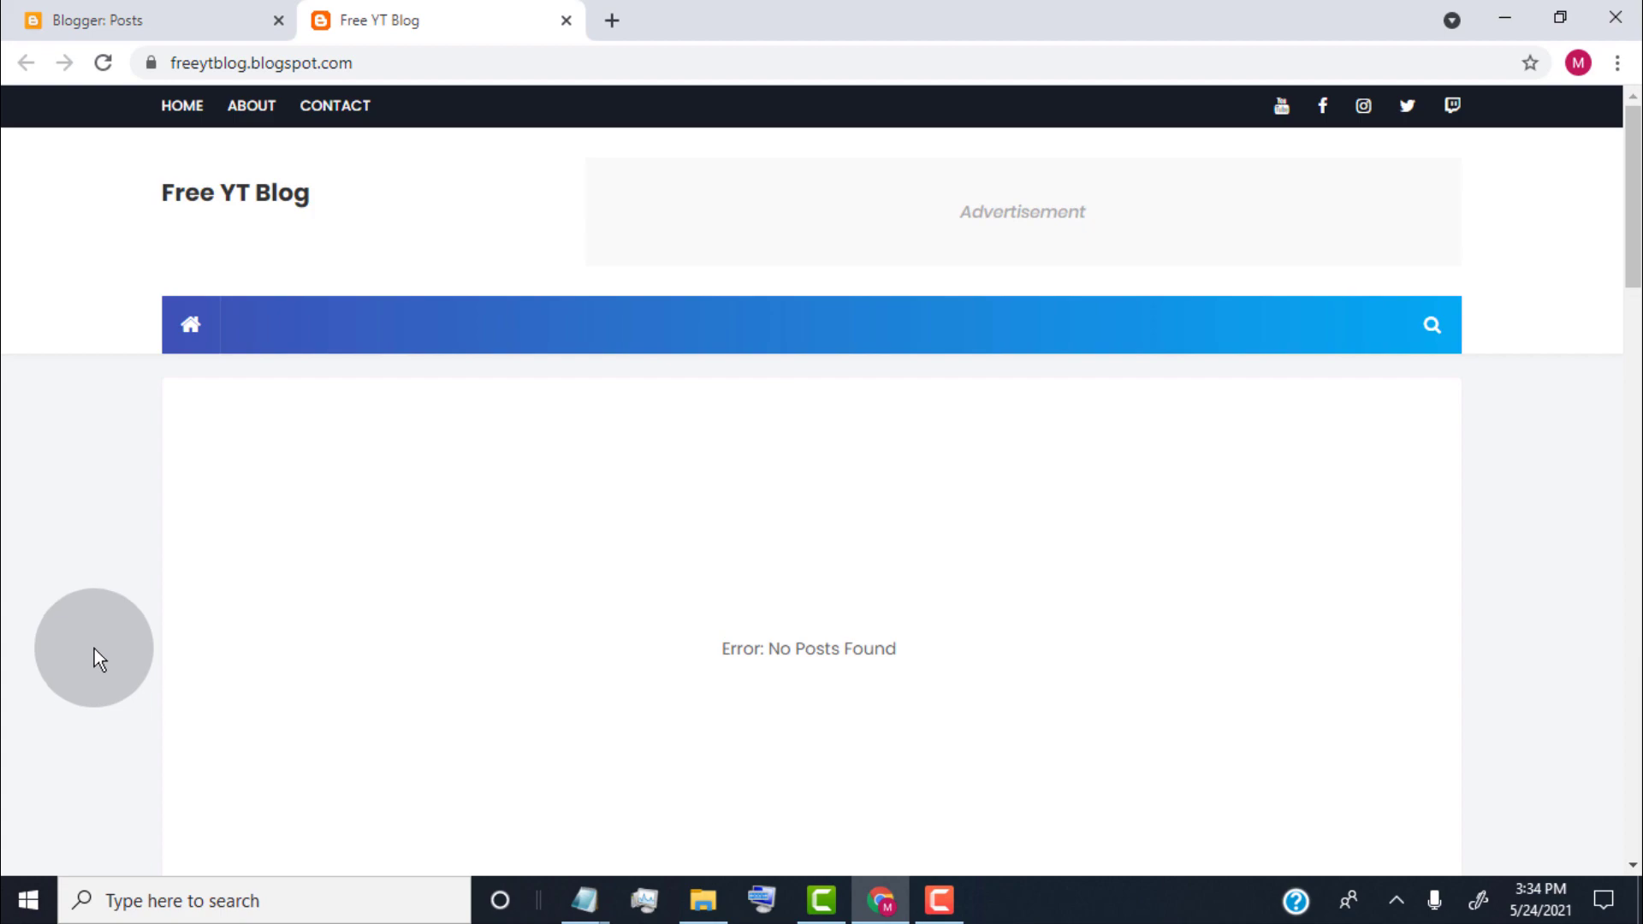
# Go from the blog dashboard through Layout to the theme customizer
pyautogui.click(166, 15)
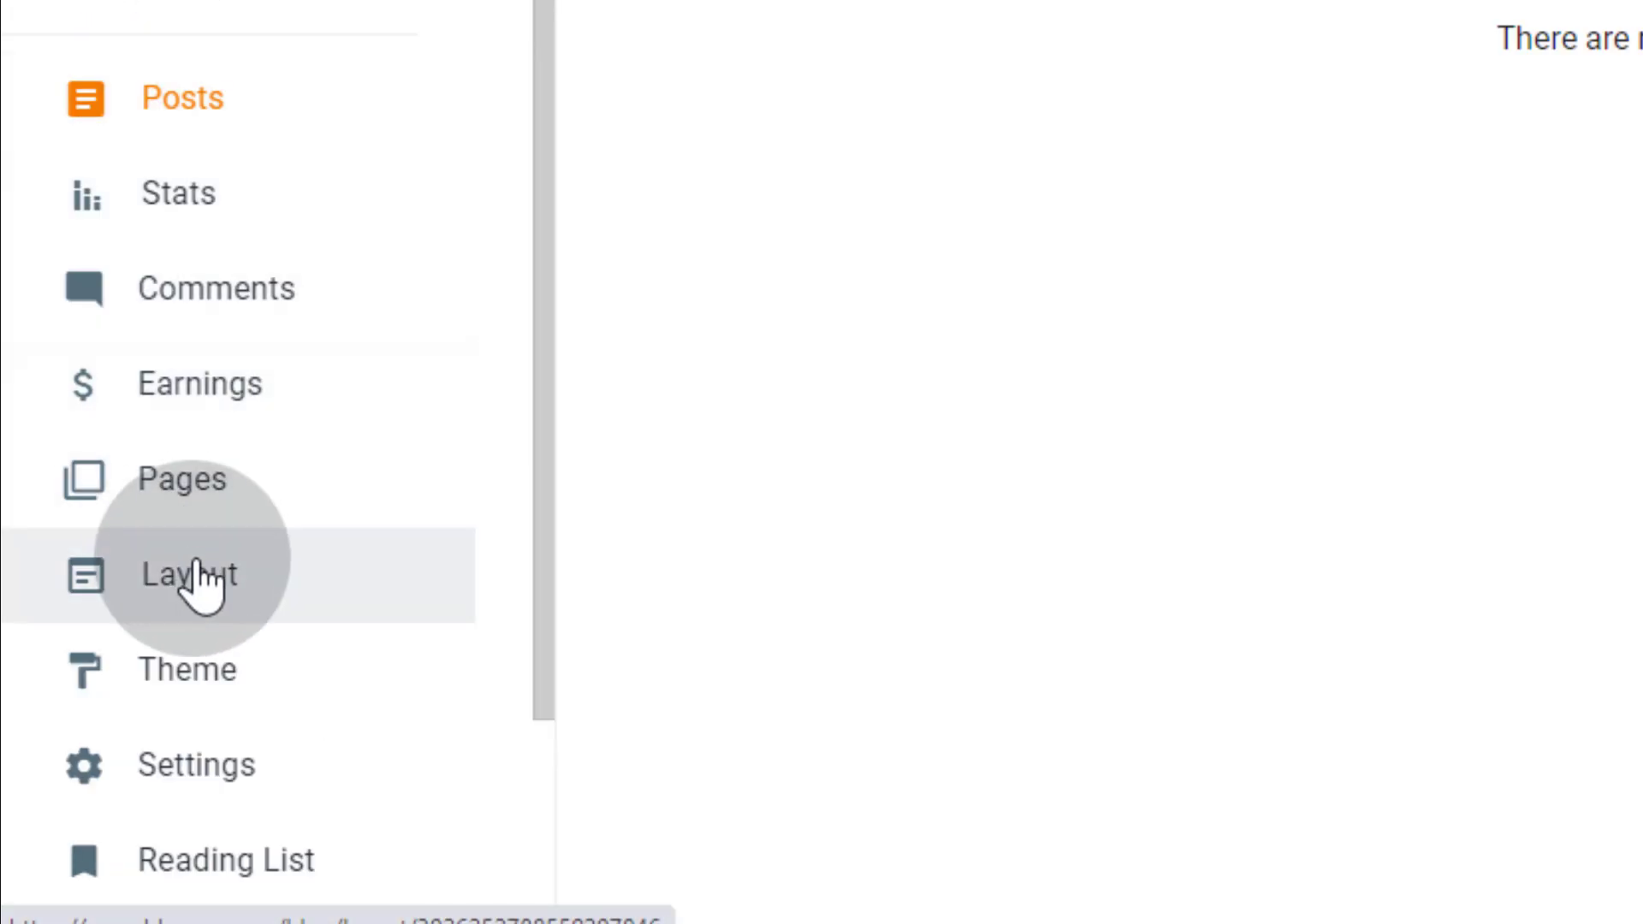
pyautogui.click(197, 572)
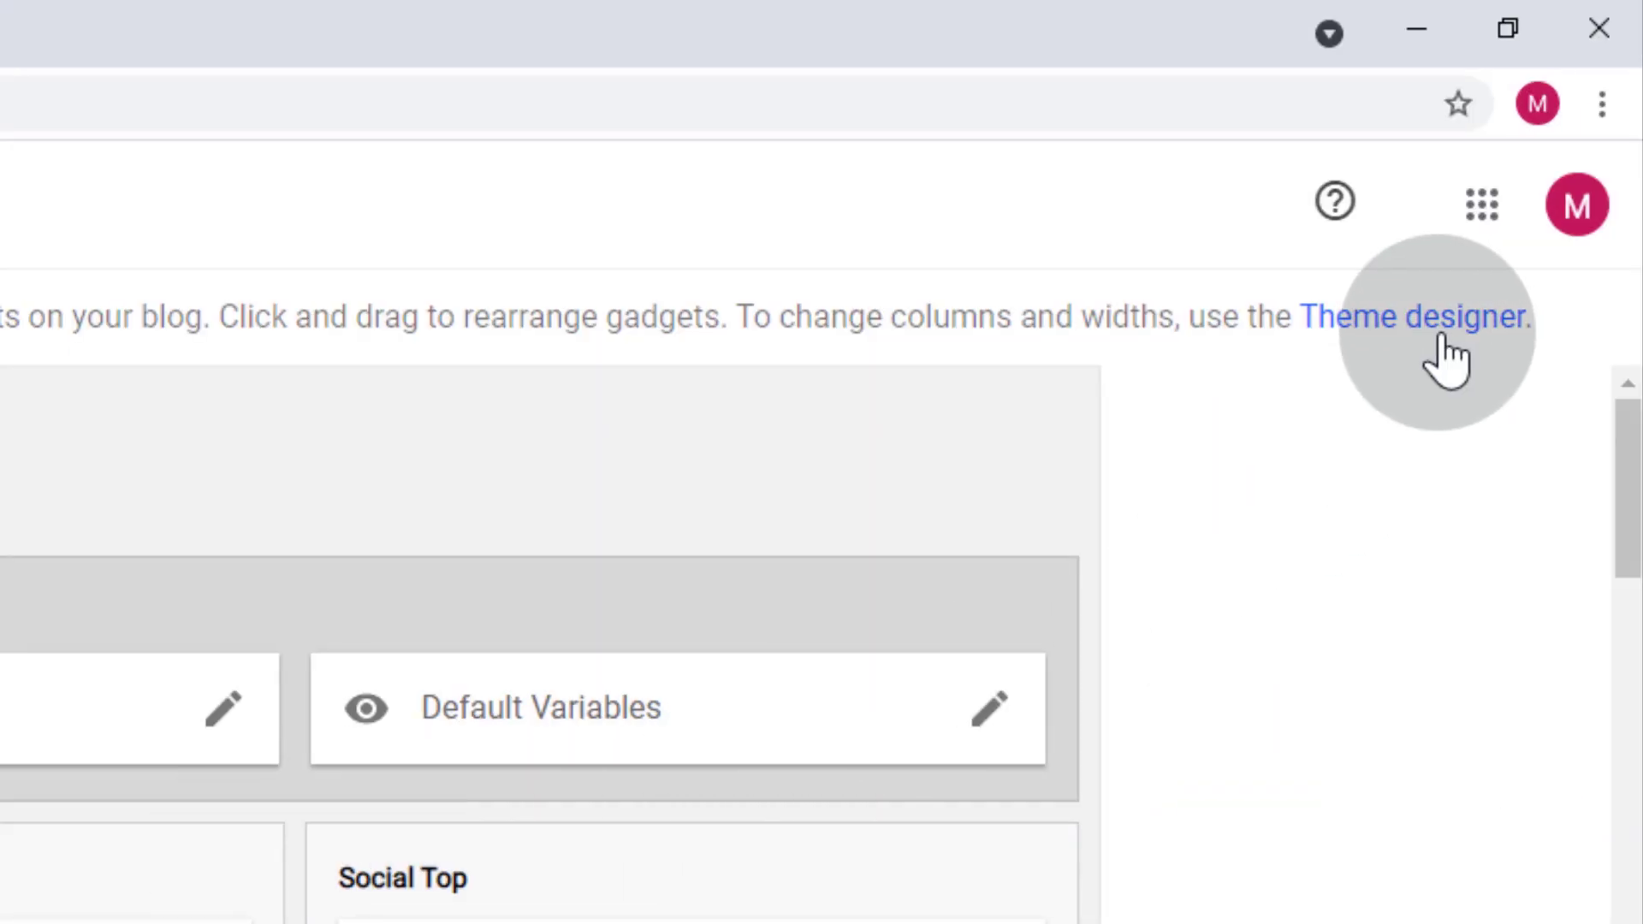
pyautogui.click(1453, 356)
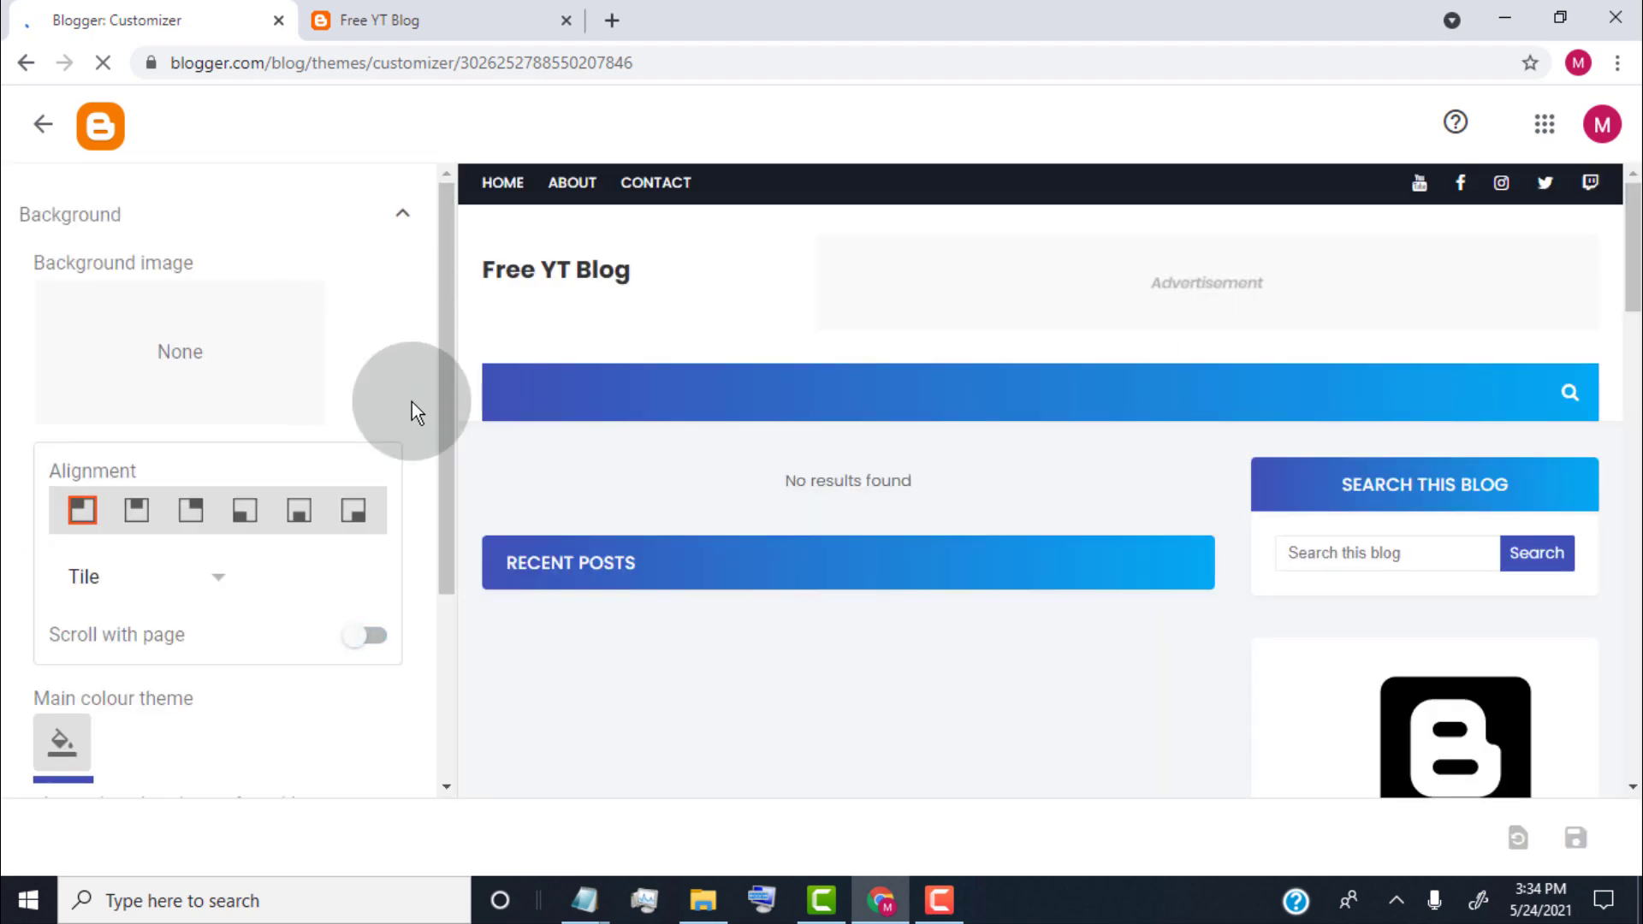
pyautogui.scroll(-2, 413, 402)
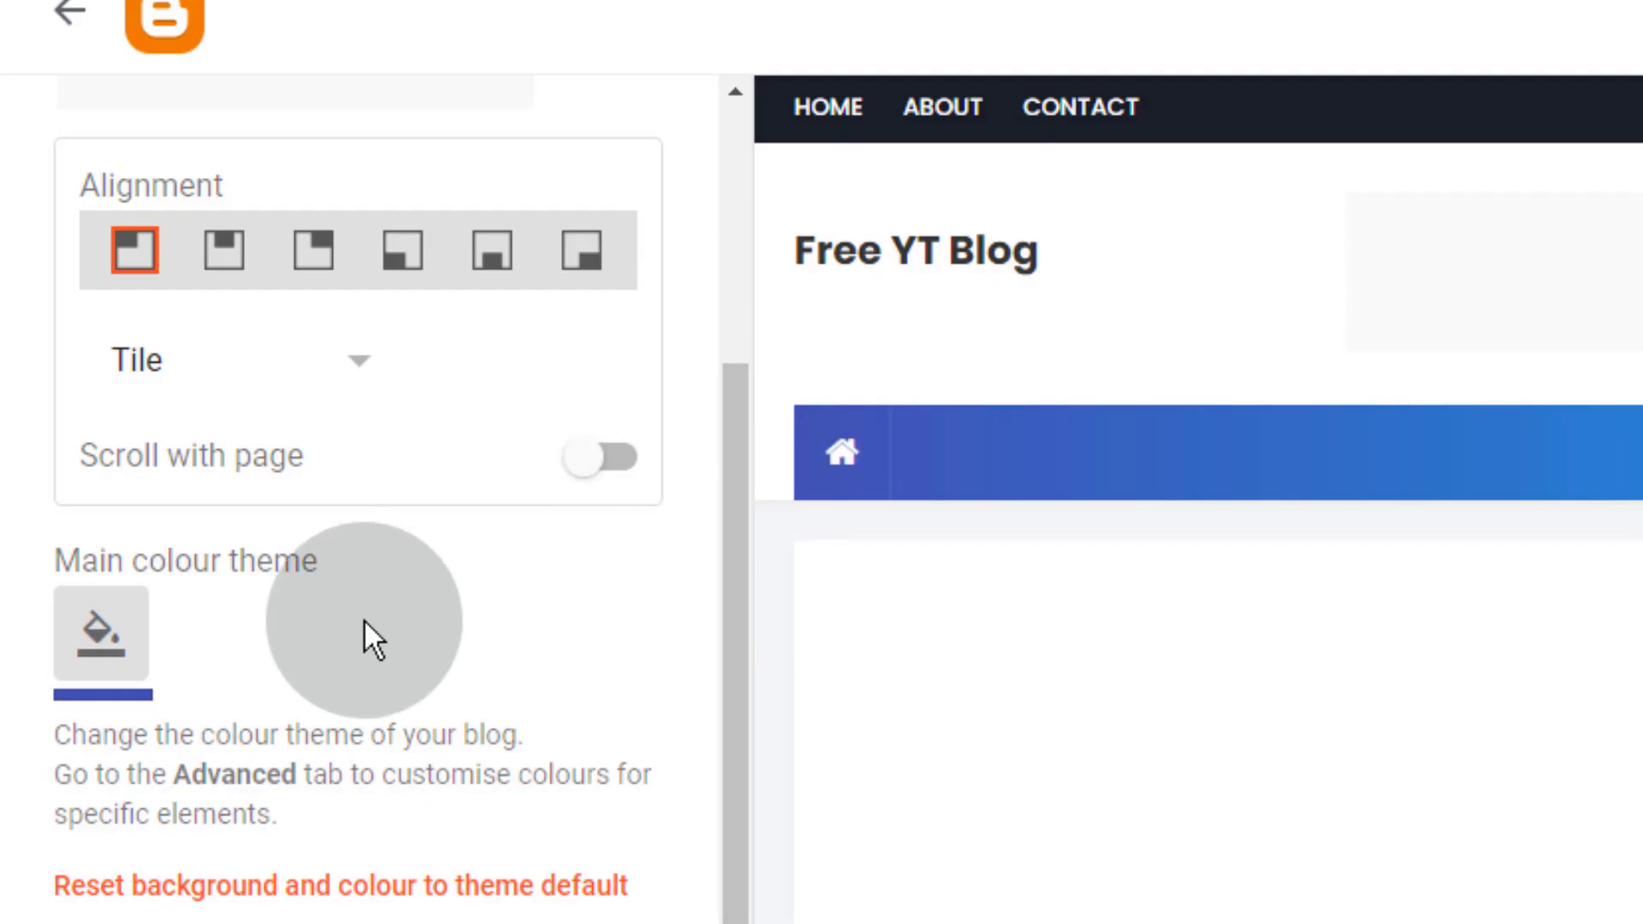
# Change the main colour theme from blue to custom orange #ff6600
pyautogui.click(97, 642)
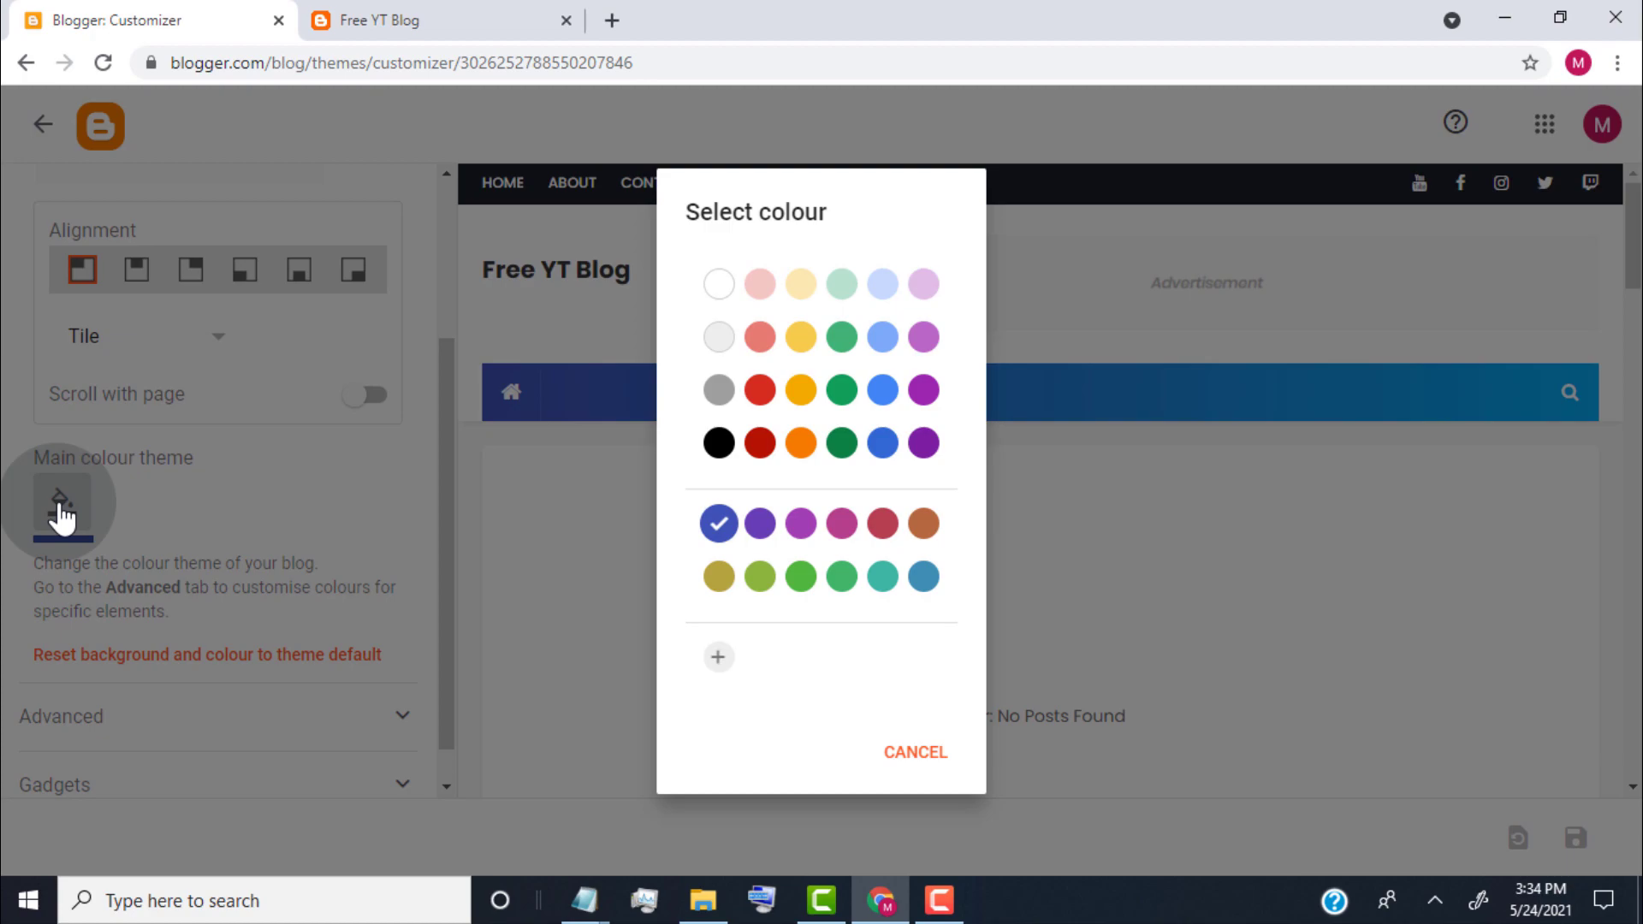
pyautogui.click(718, 658)
pyautogui.press('BackSpace')
pyautogui.press('BackSpace')
pyautogui.press('BackSpace')
pyautogui.write('6600')
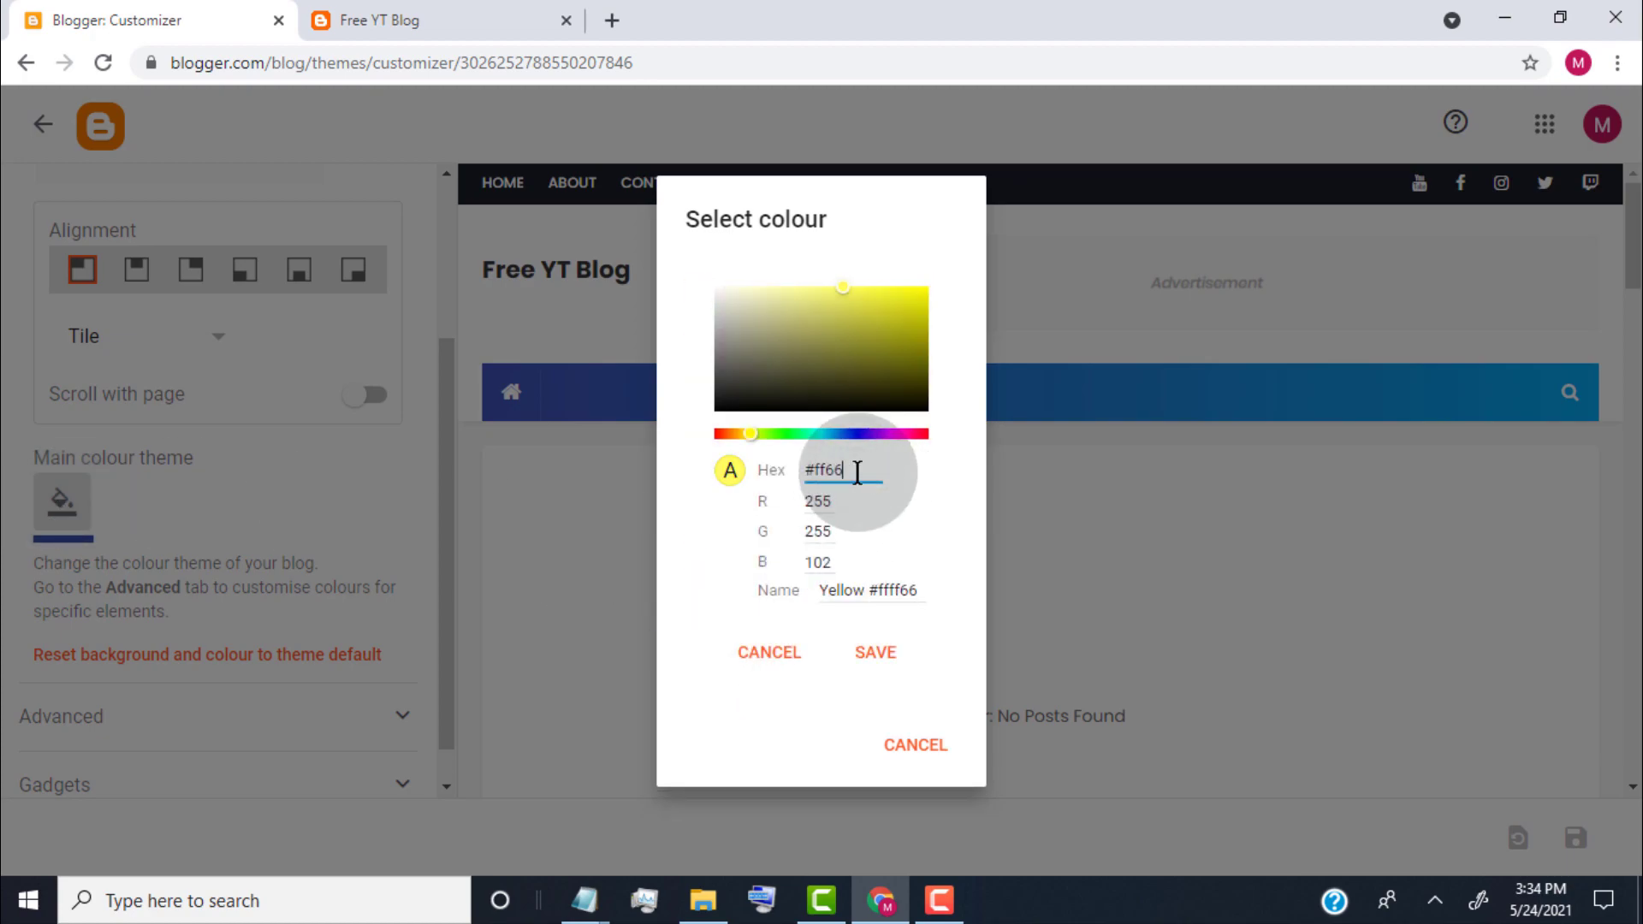
pyautogui.click(876, 638)
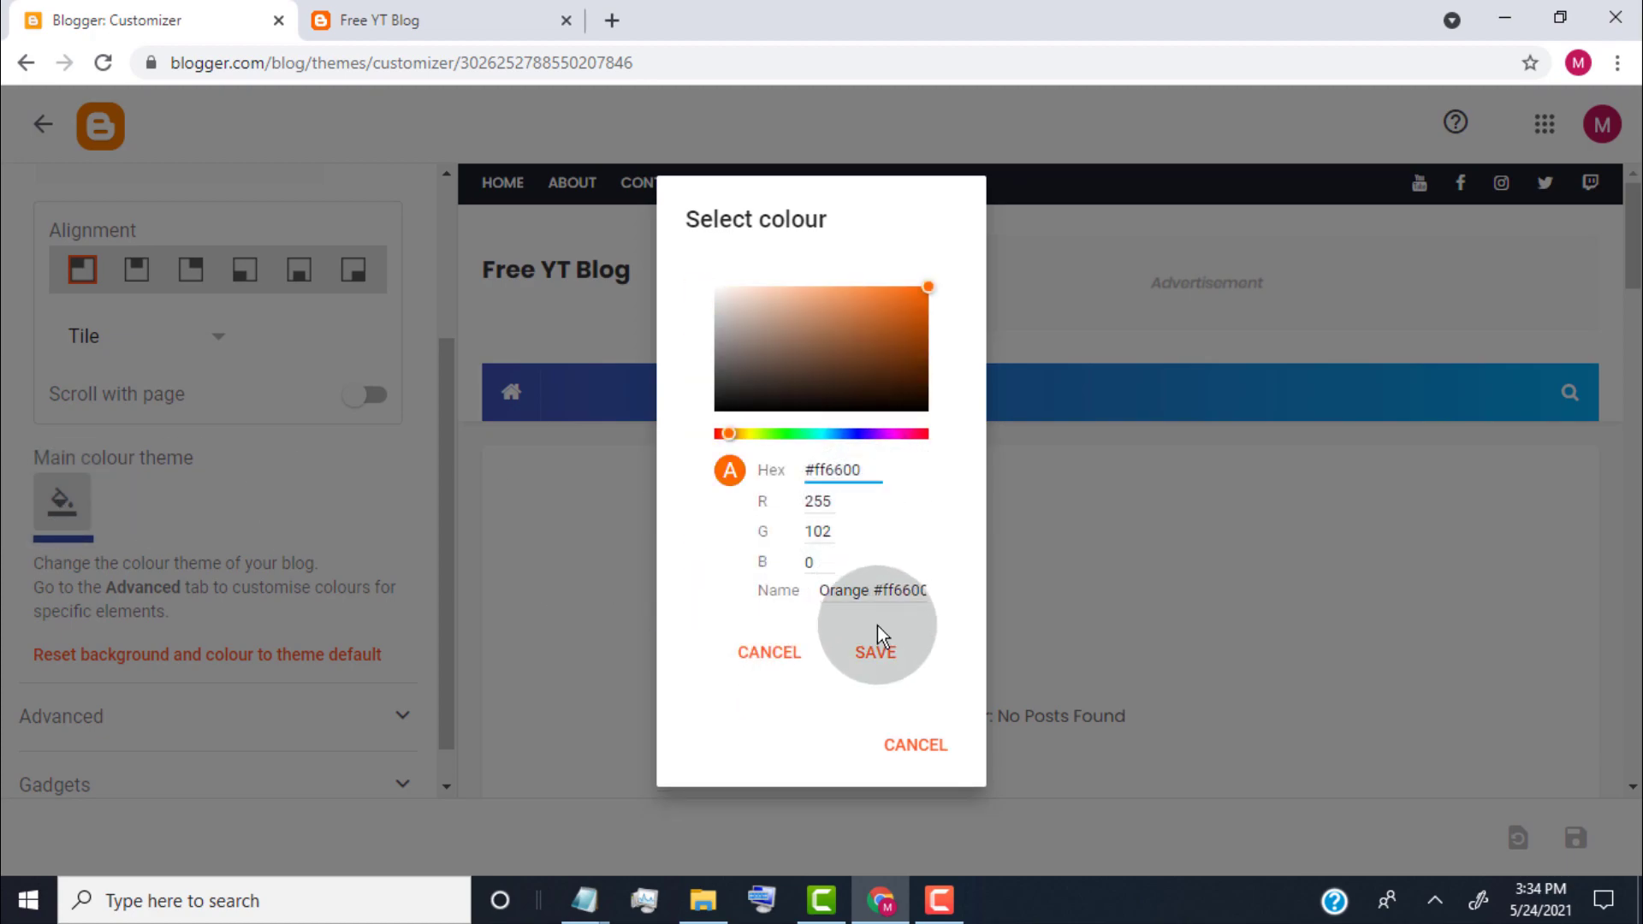
pyautogui.click(500, 599)
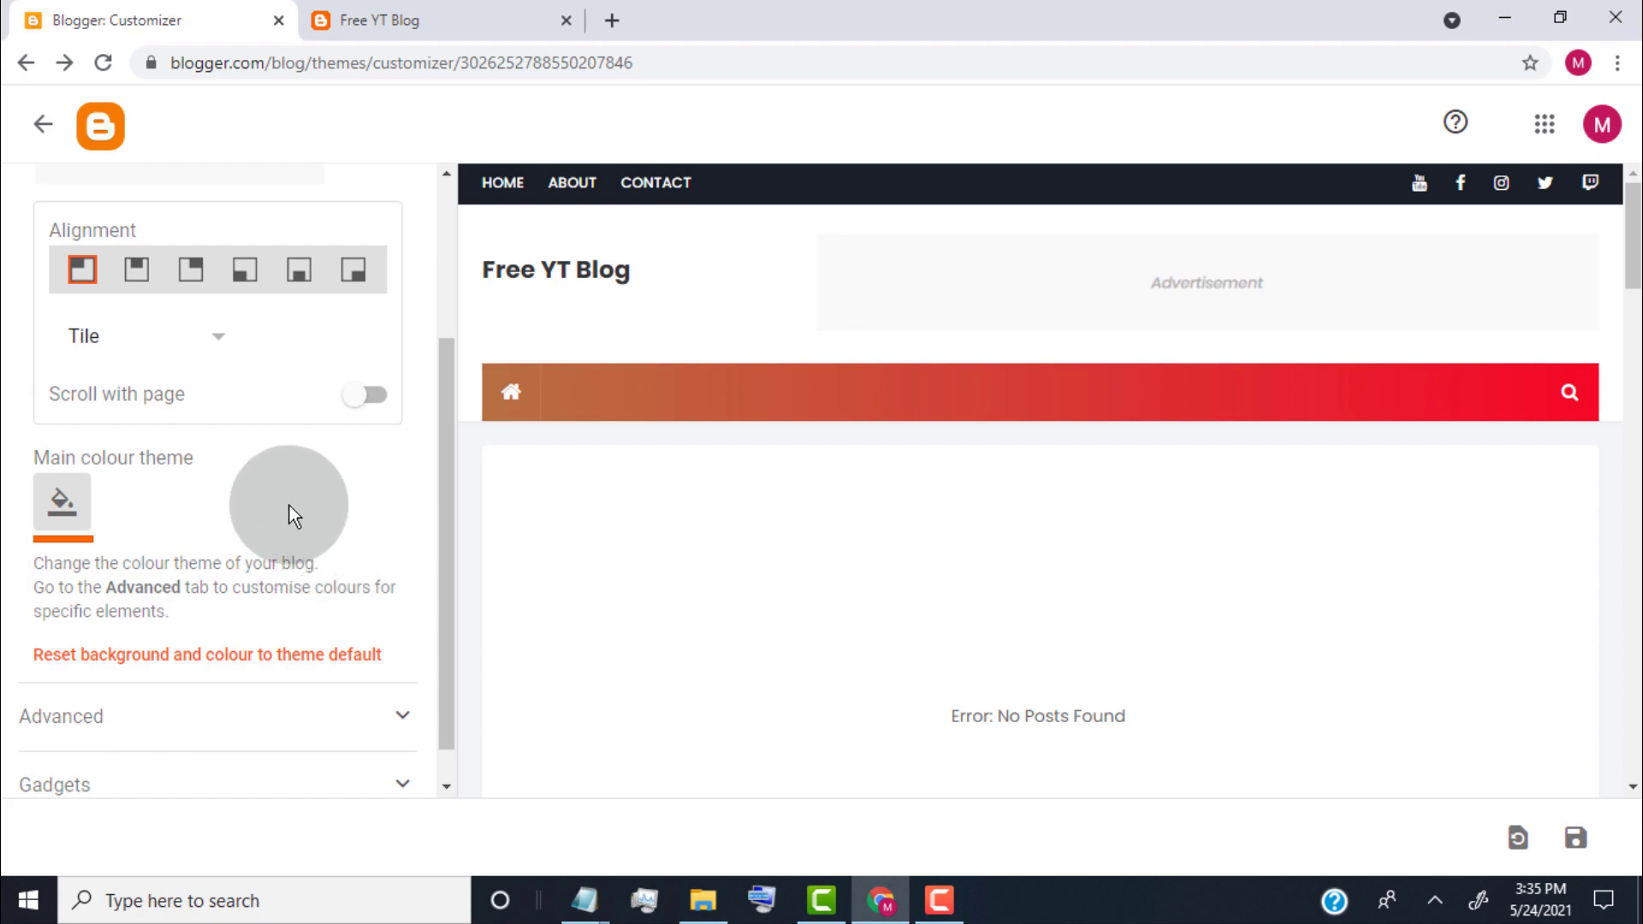
pyautogui.scroll(3, 289, 506)
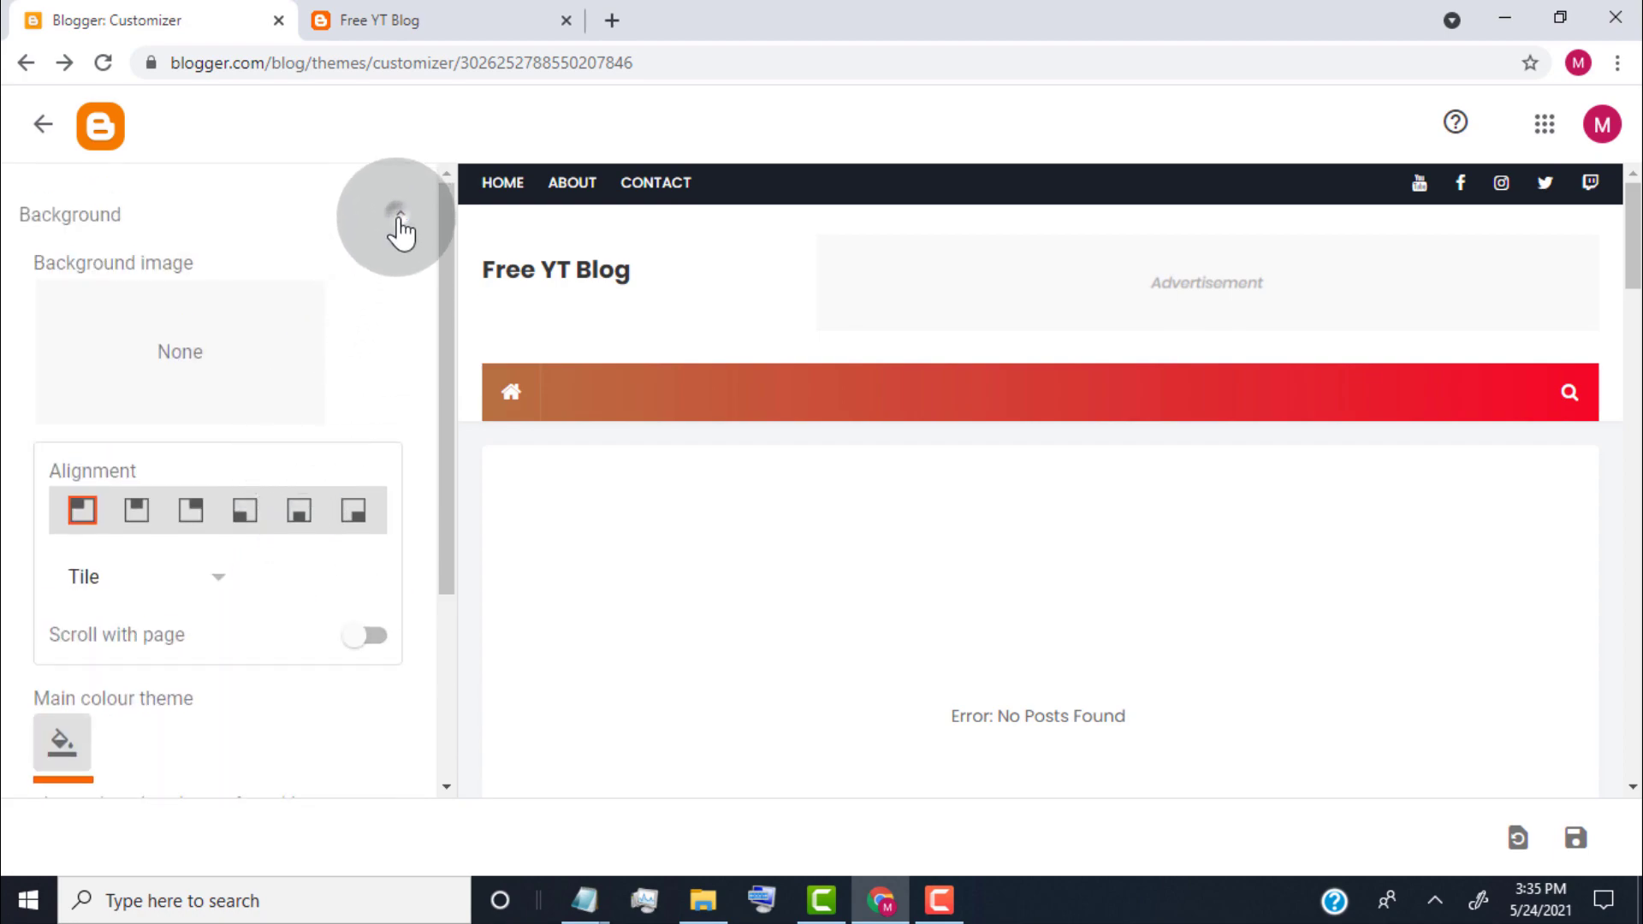
# In the Advanced colour settings, set Theme Color to custom orange #ff6600
pyautogui.click(399, 216)
pyautogui.click(413, 285)
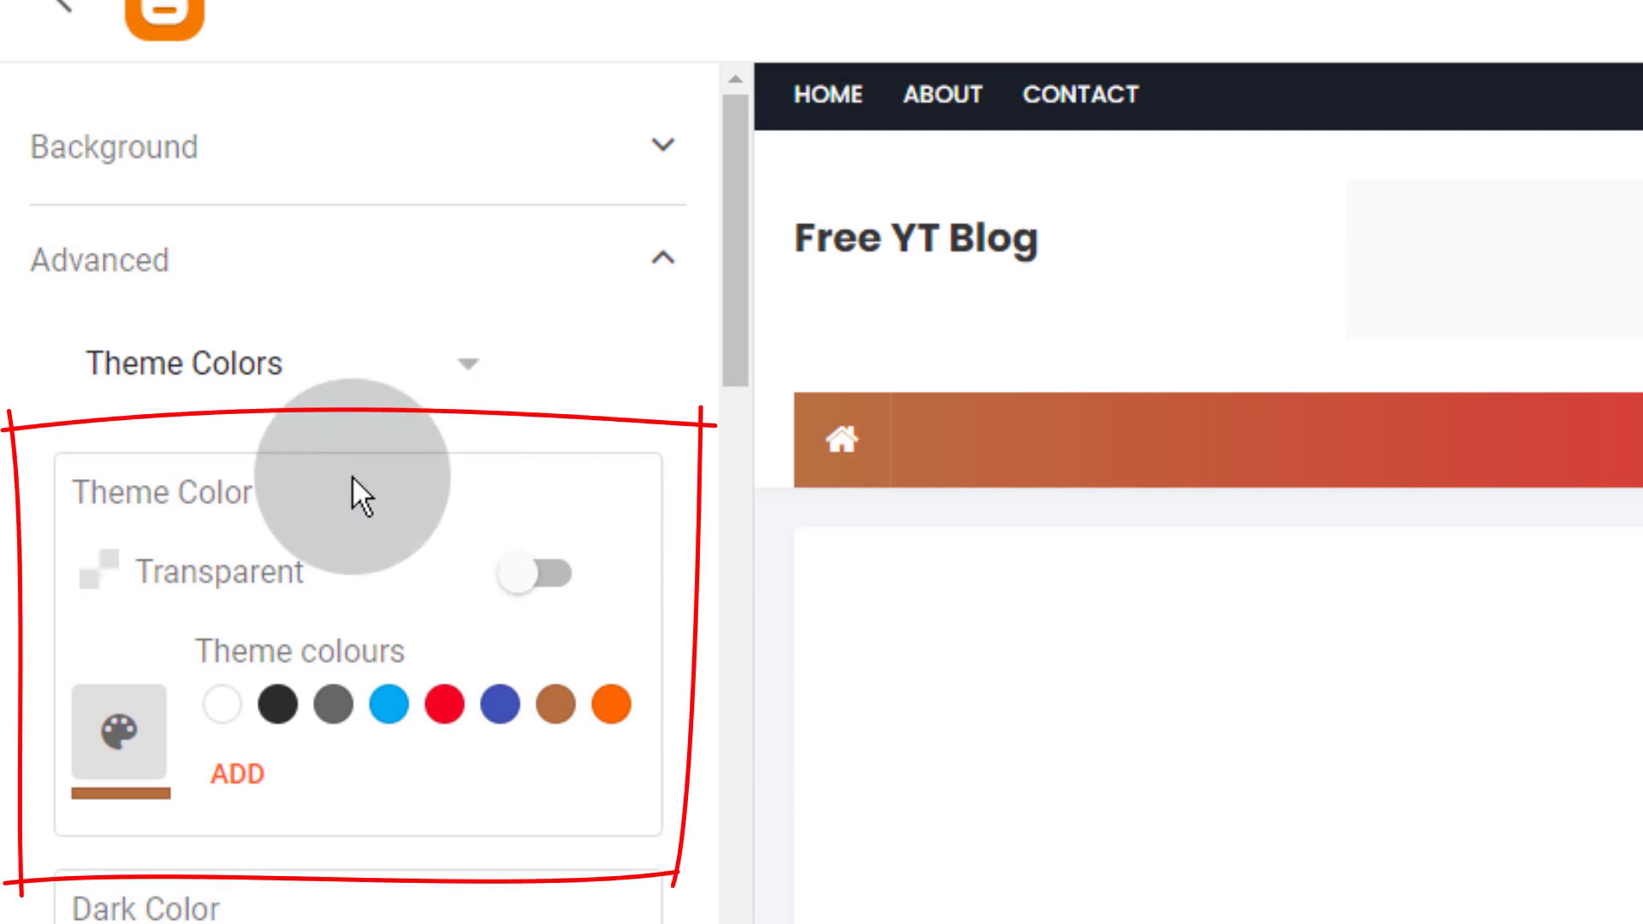
pyautogui.click(114, 747)
pyautogui.click(750, 684)
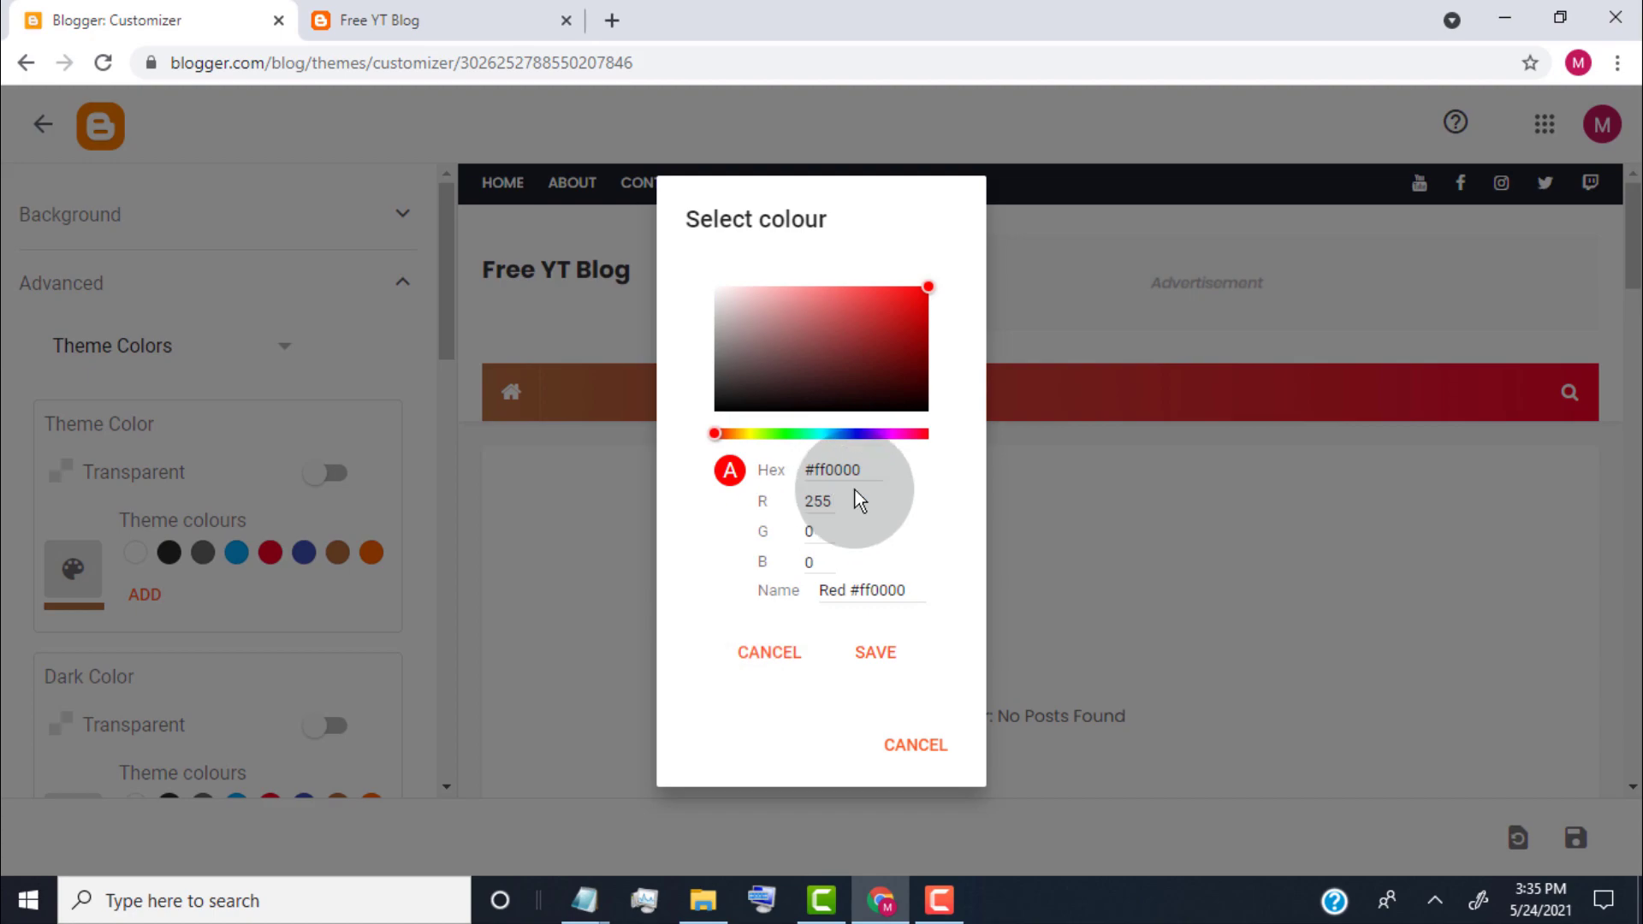
pyautogui.press('BackSpace')
pyautogui.write('660')
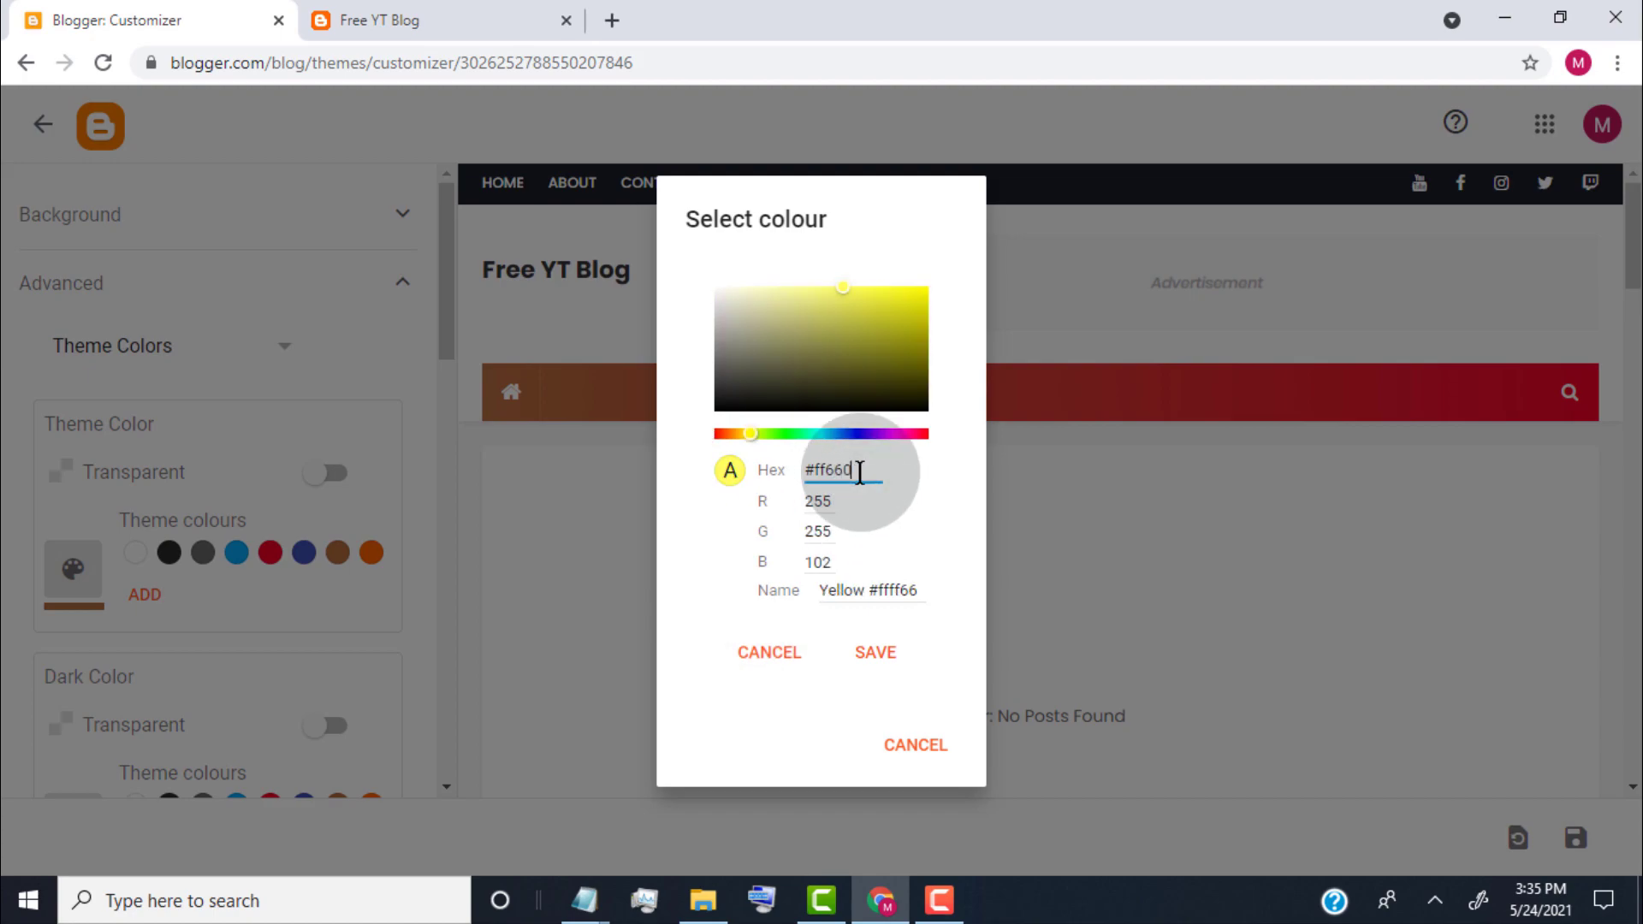
pyautogui.write('0')
pyautogui.click(875, 652)
pyautogui.click(510, 625)
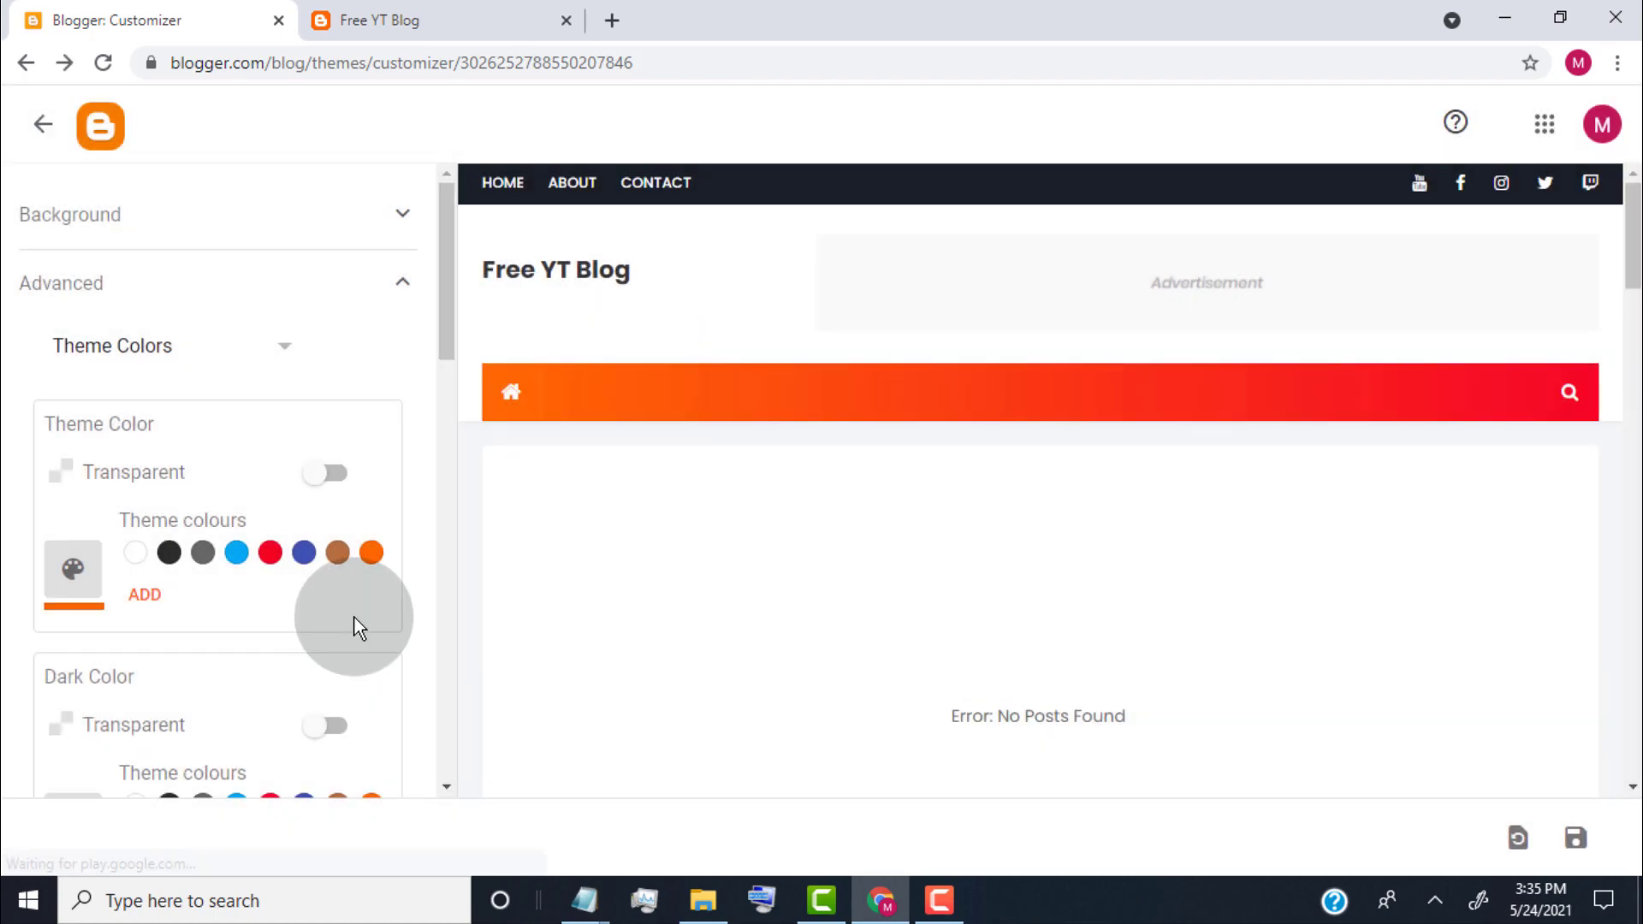
# Set Title Color on Hover to custom orange #ff6600
pyautogui.scroll(-8, 370, 550)
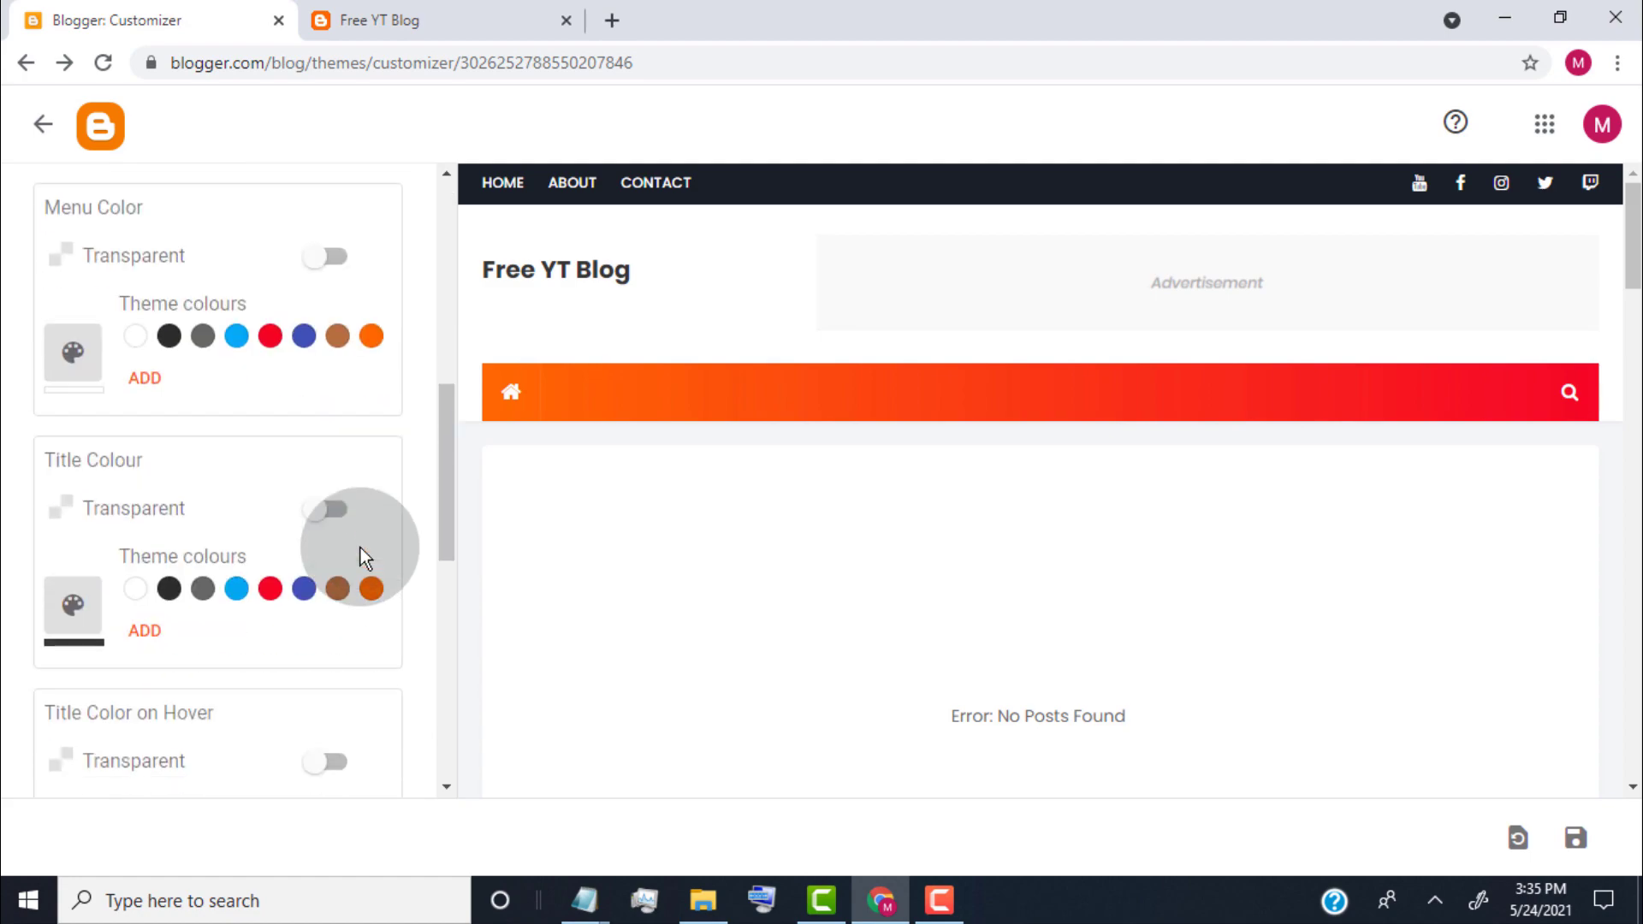
pyautogui.scroll(-3, 361, 547)
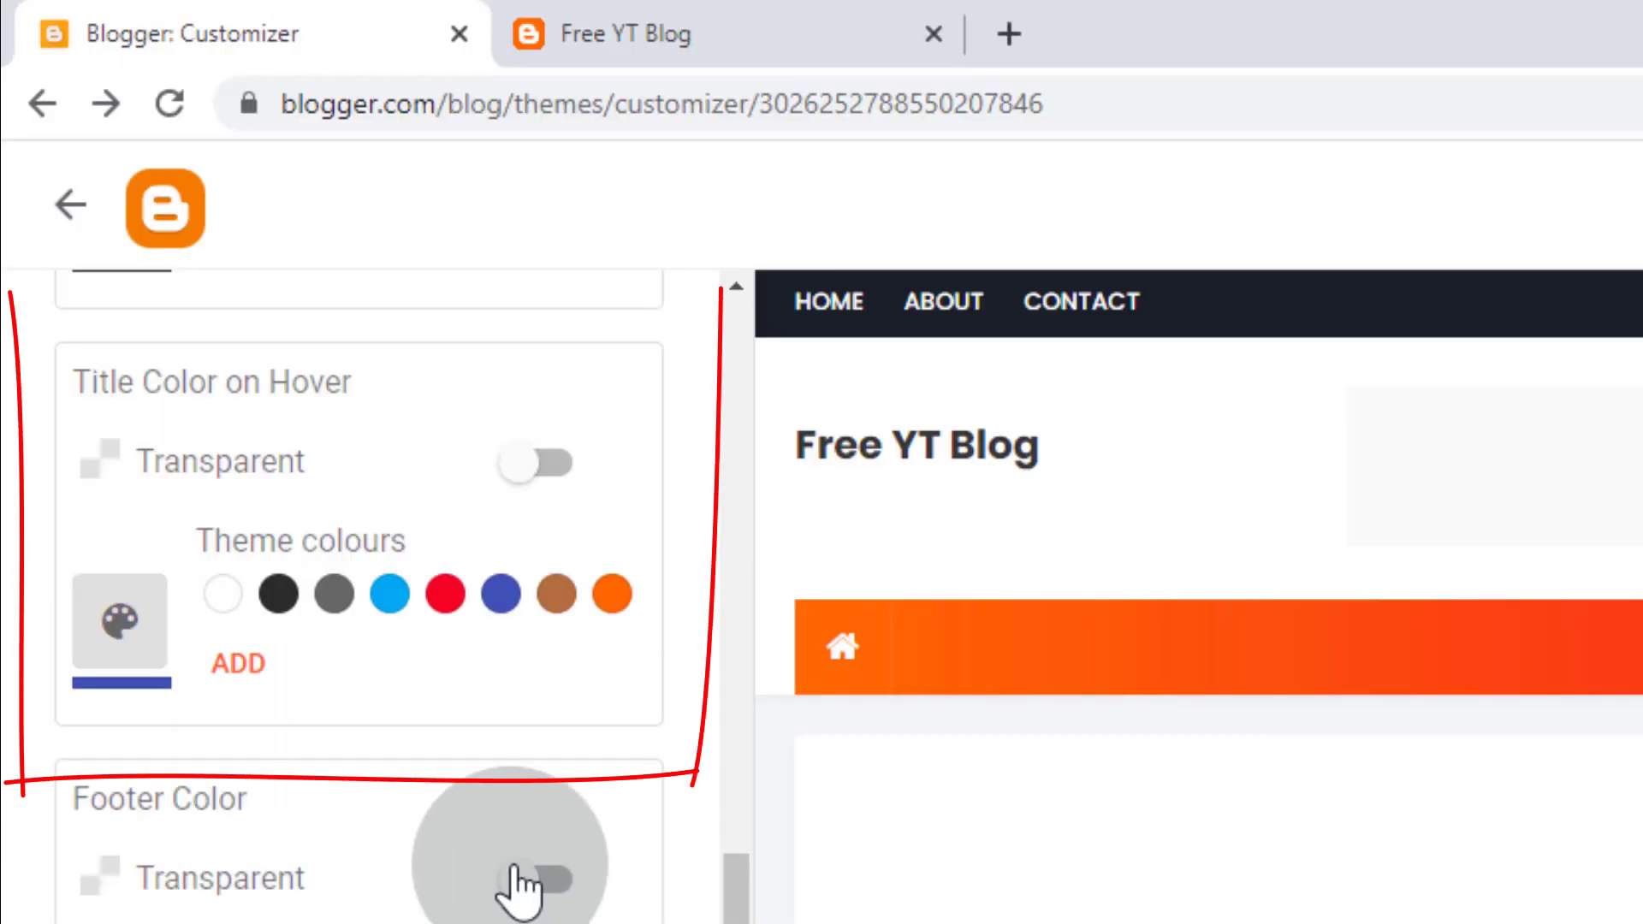
pyautogui.click(136, 646)
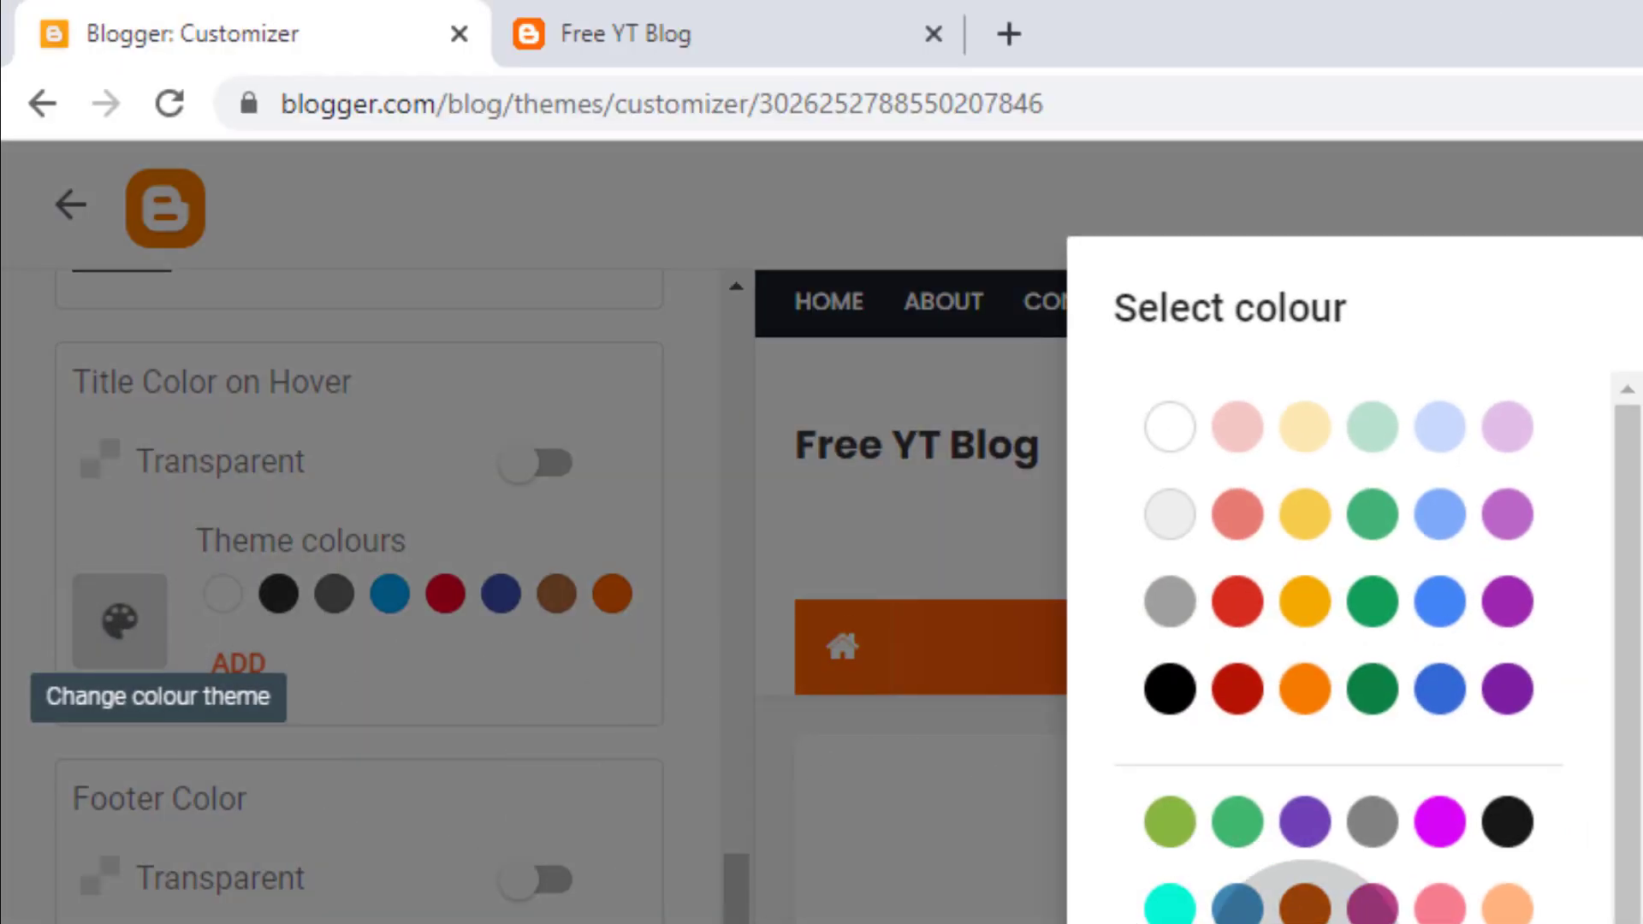
pyautogui.click(755, 687)
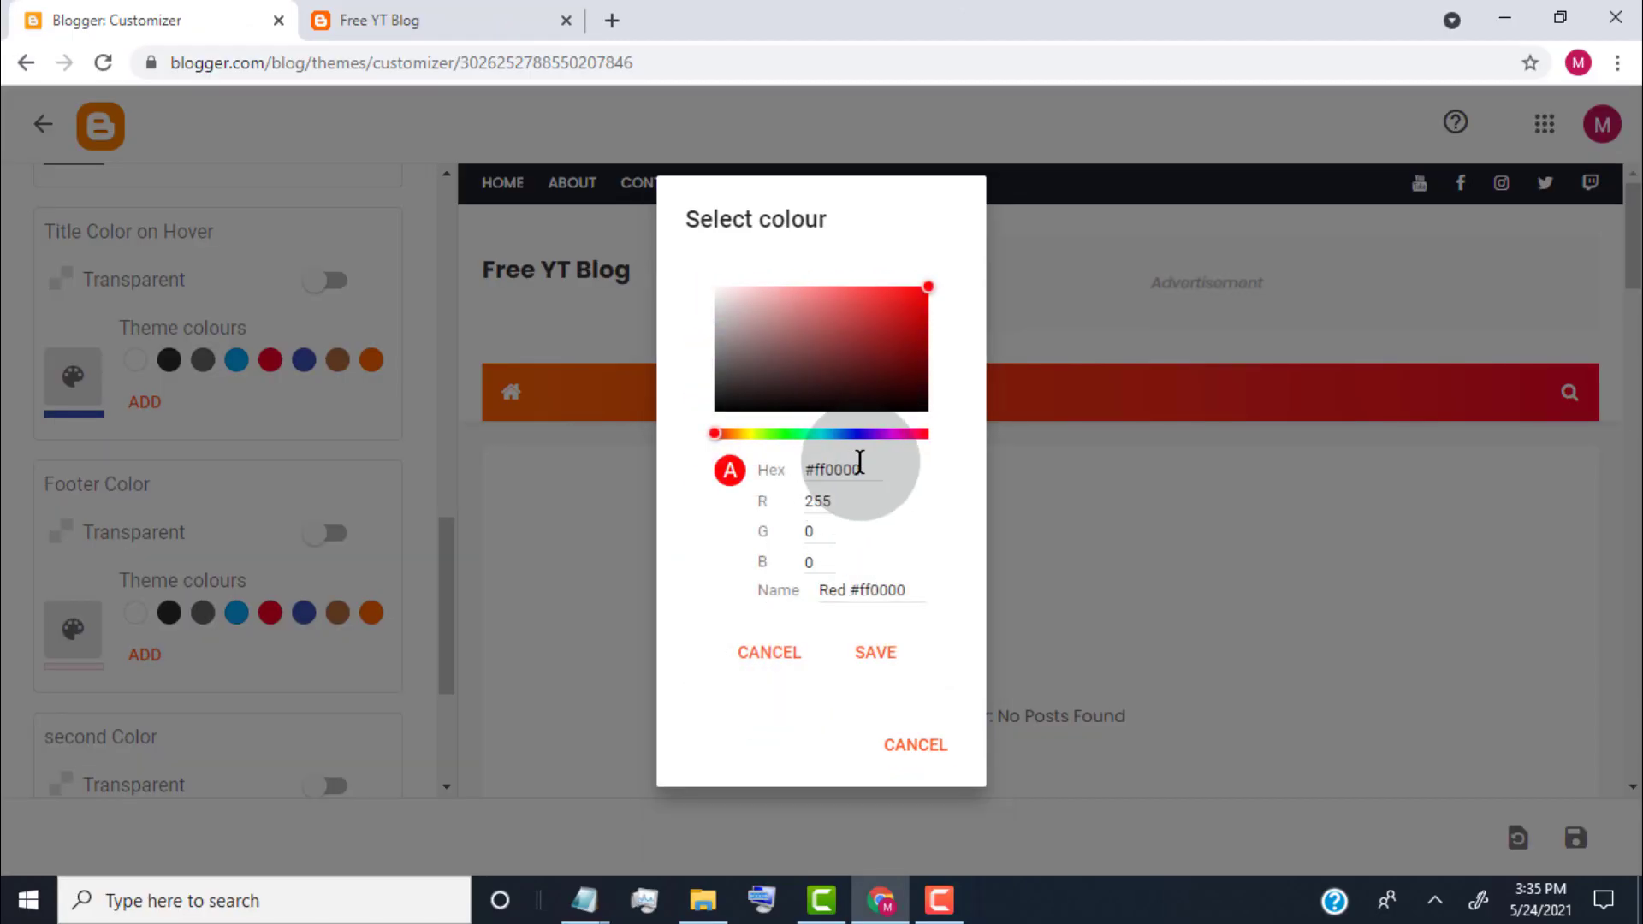
pyautogui.press('BackSpace')
pyautogui.press('BackSpace')
pyautogui.press('BackSpace')
pyautogui.write('6600')
pyautogui.click(876, 672)
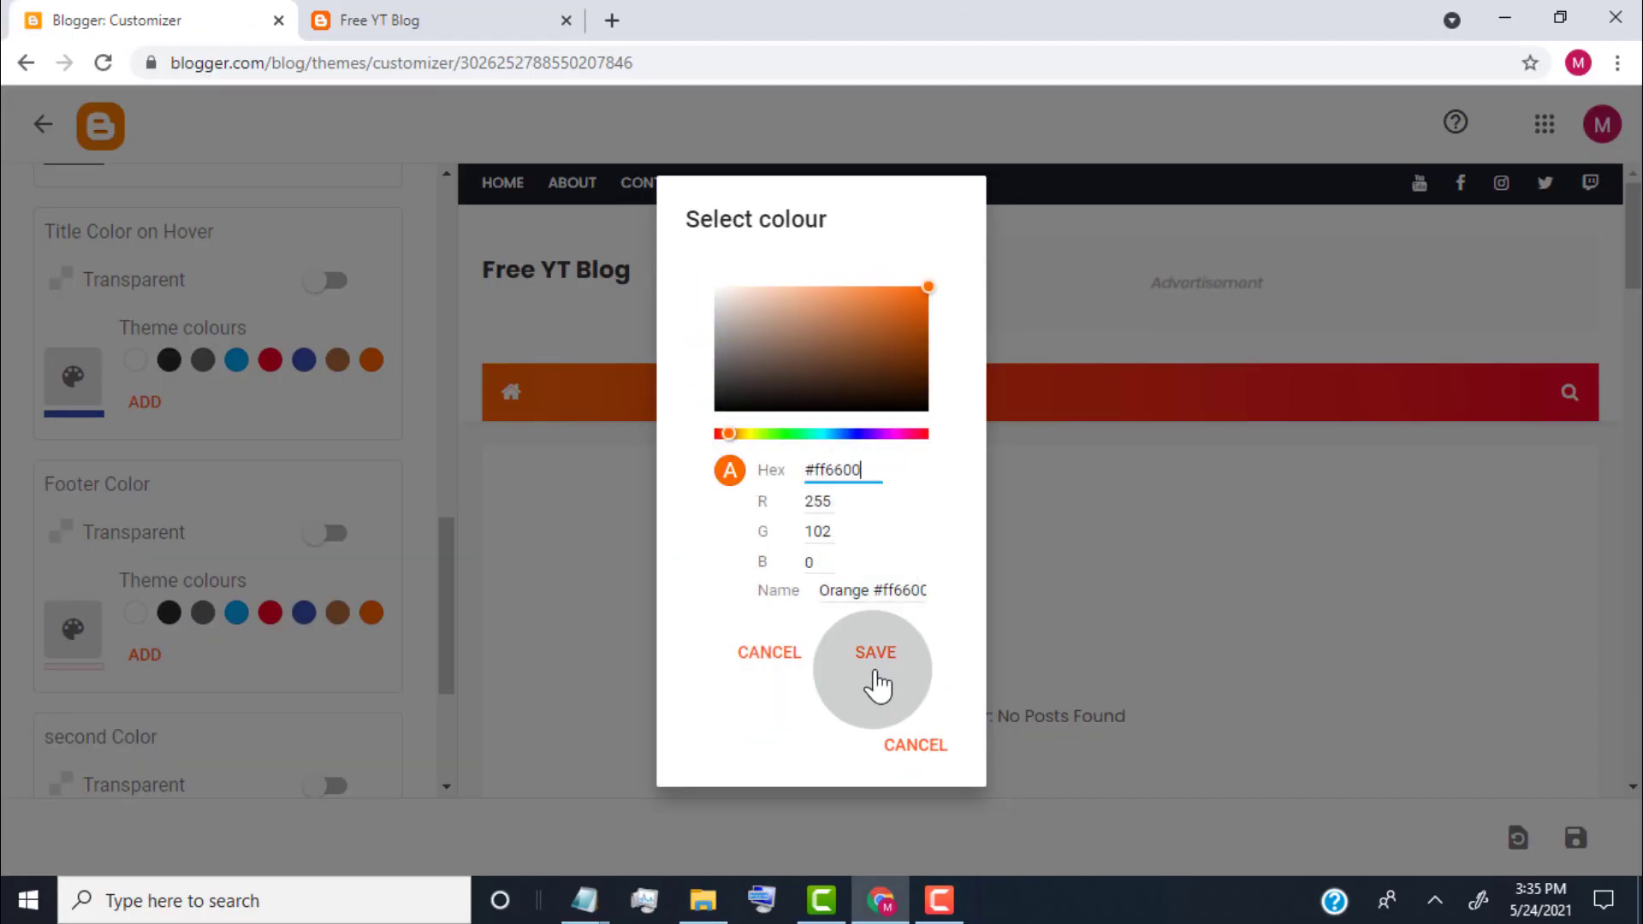
pyautogui.click(342, 523)
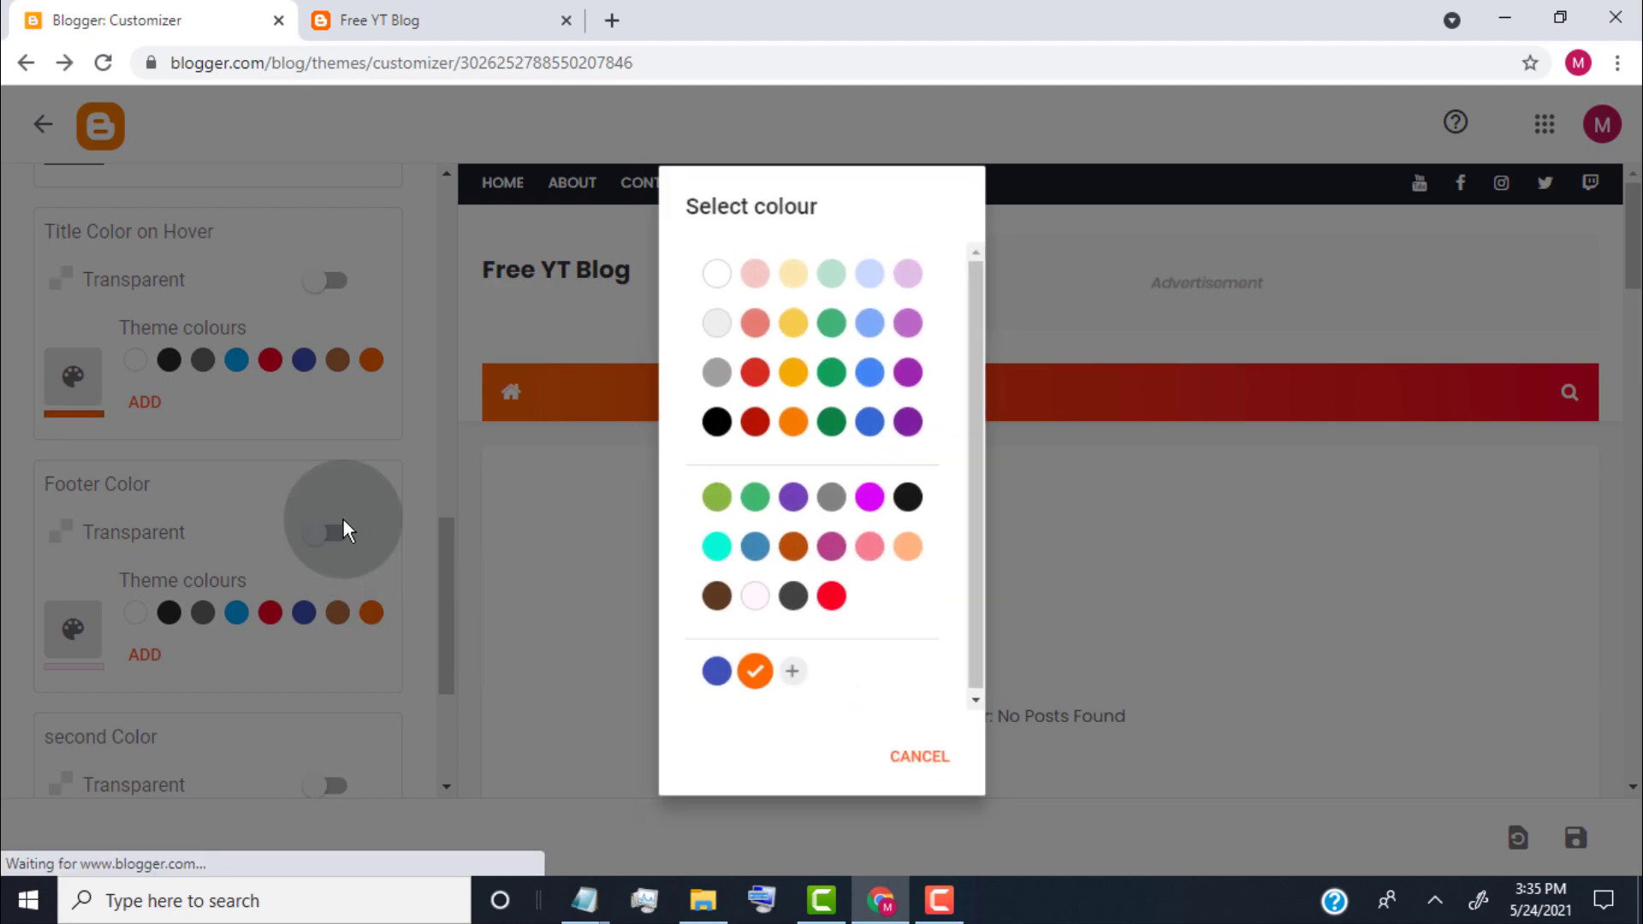
# Set the second Color to custom orange #ff6600, replacing an initial yellow pick
pyautogui.scroll(-2, 332, 514)
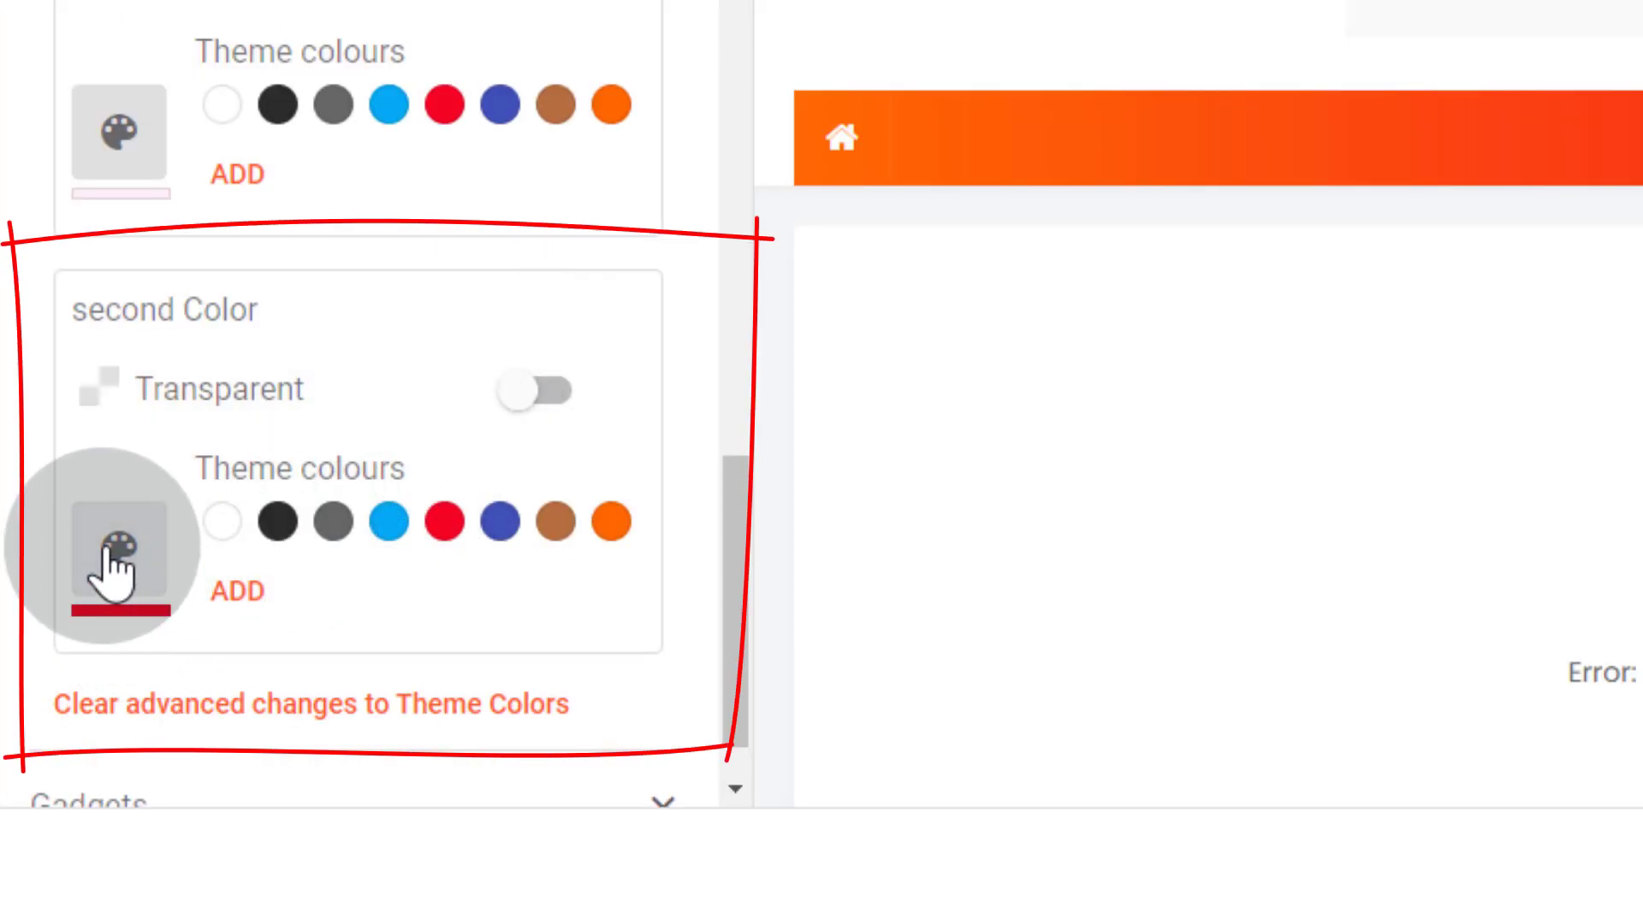
pyautogui.click(143, 573)
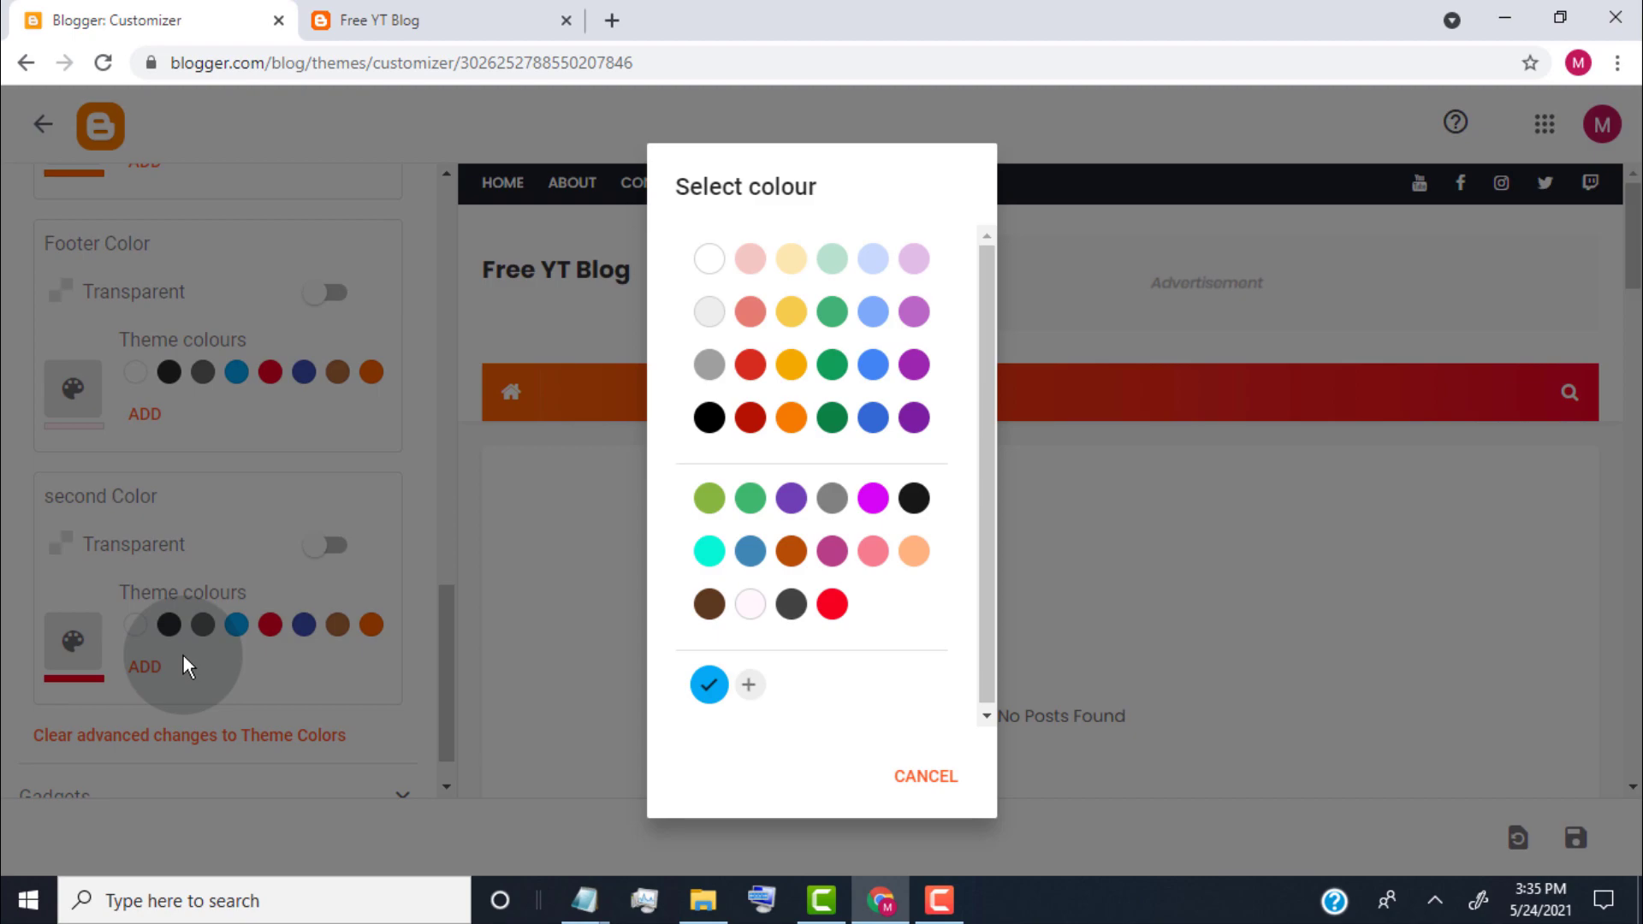
pyautogui.click(805, 321)
pyautogui.scroll(-10, 823, 513)
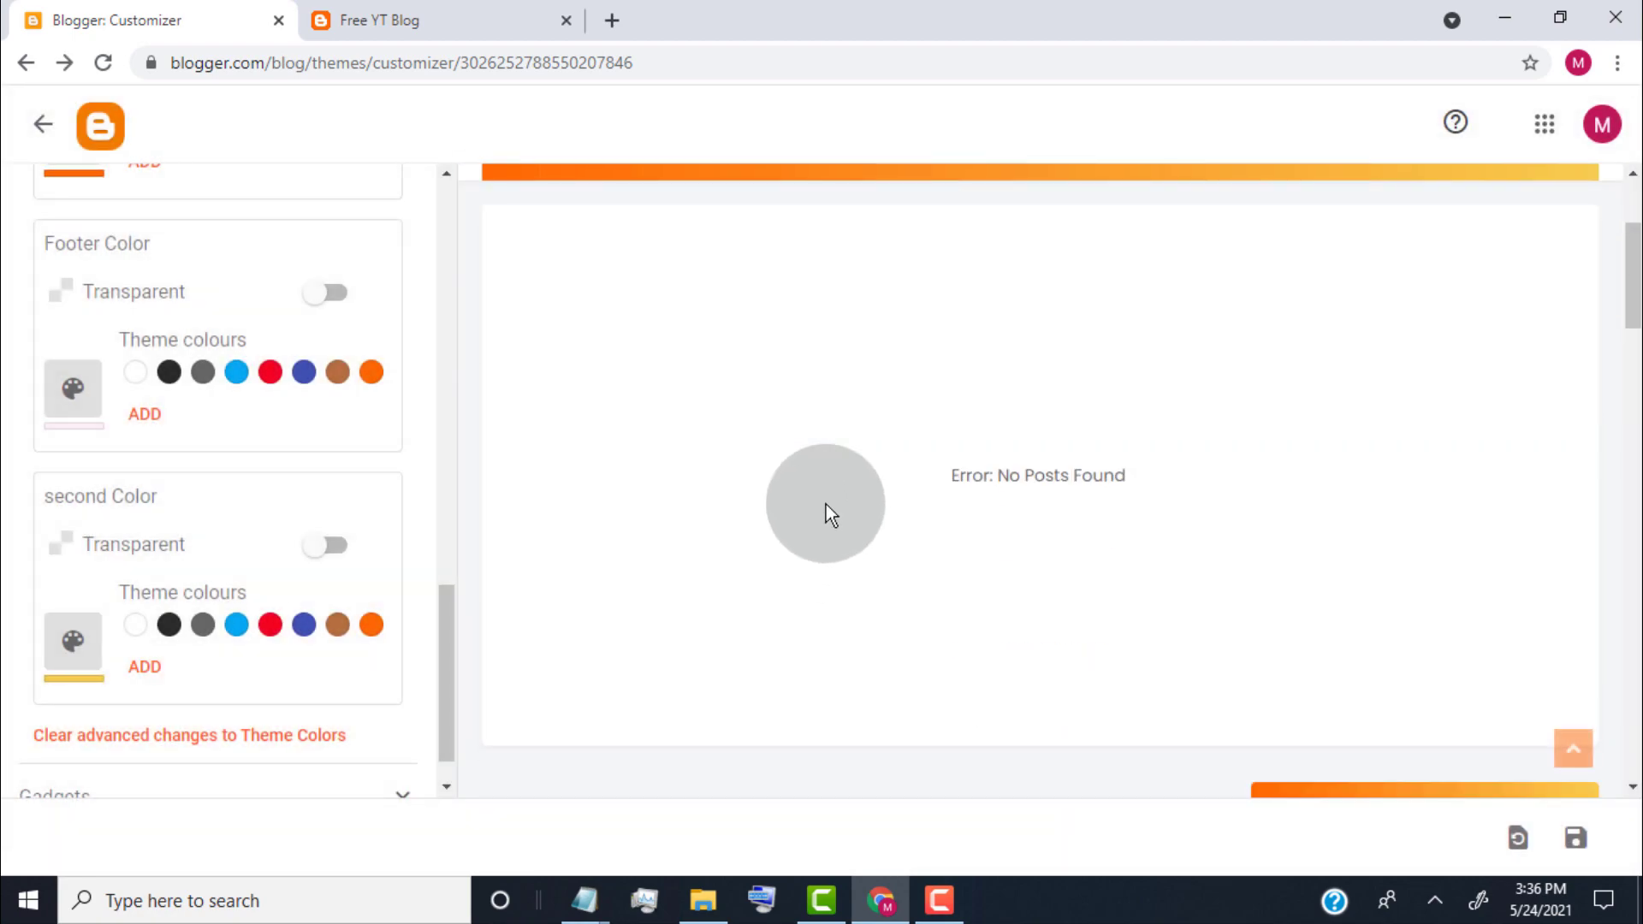
pyautogui.scroll(-3, 825, 505)
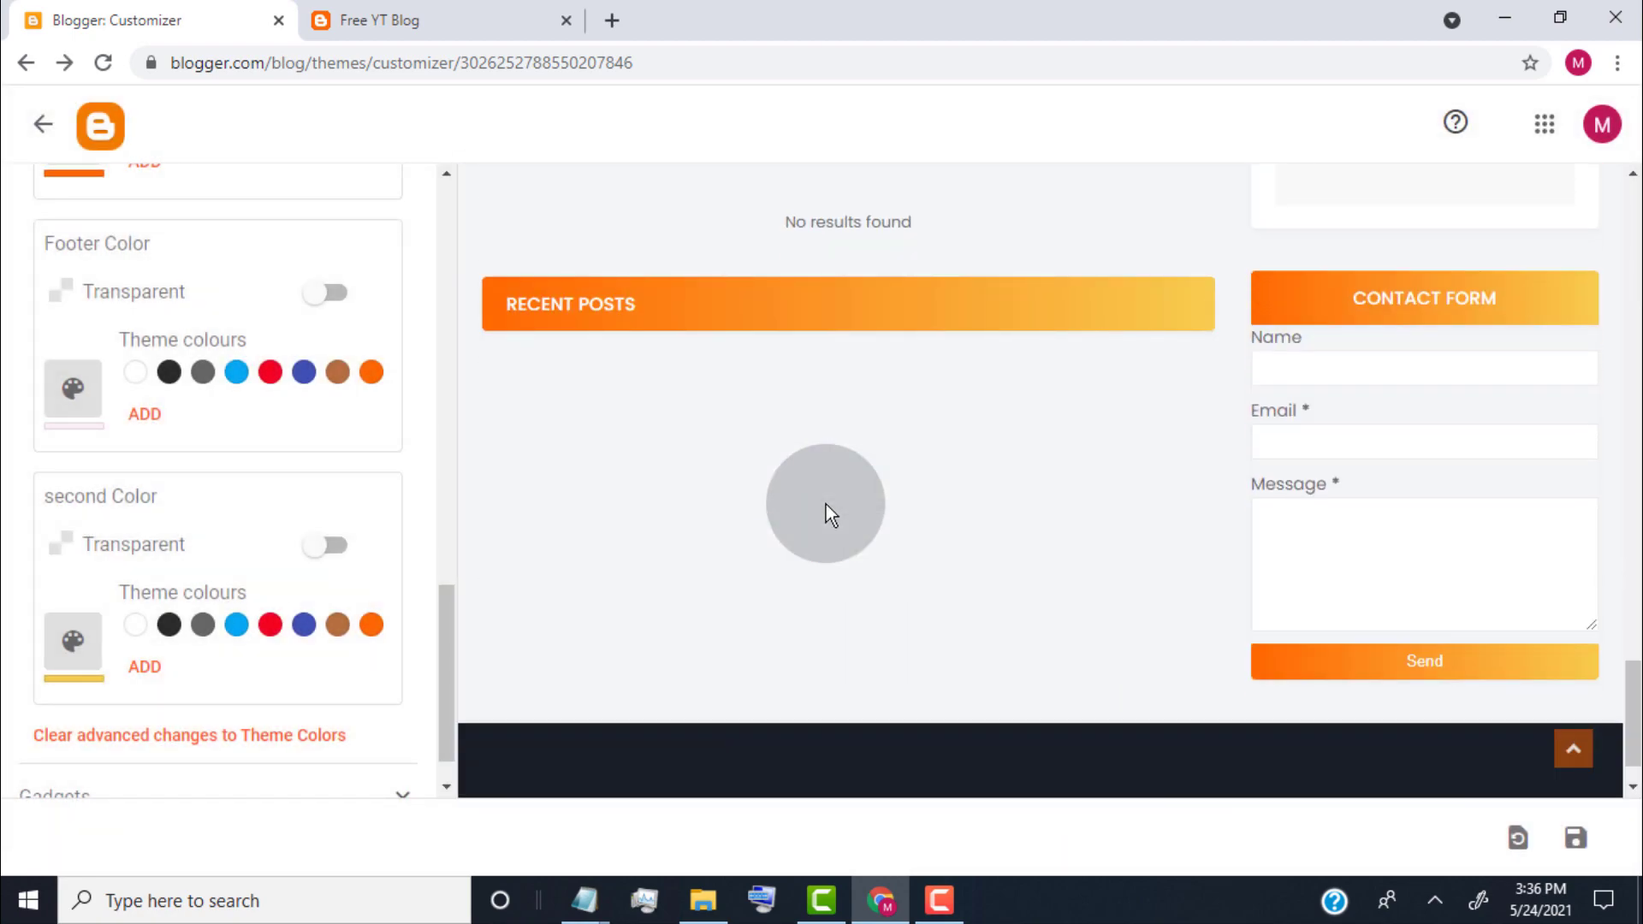
pyautogui.scroll(5, 825, 505)
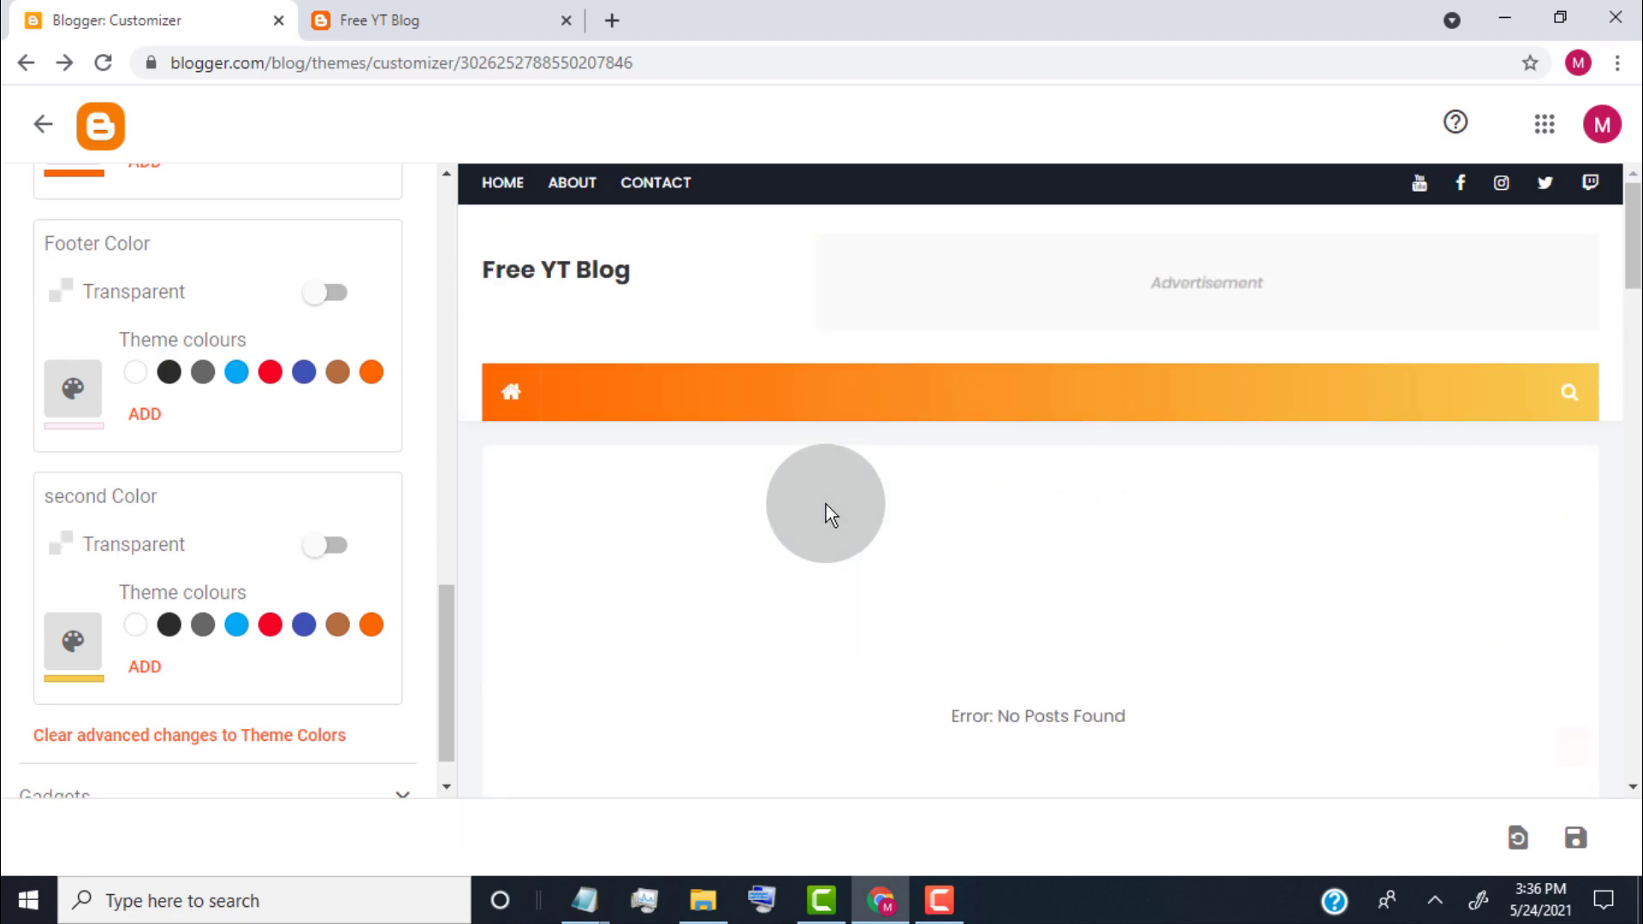
pyautogui.click(74, 651)
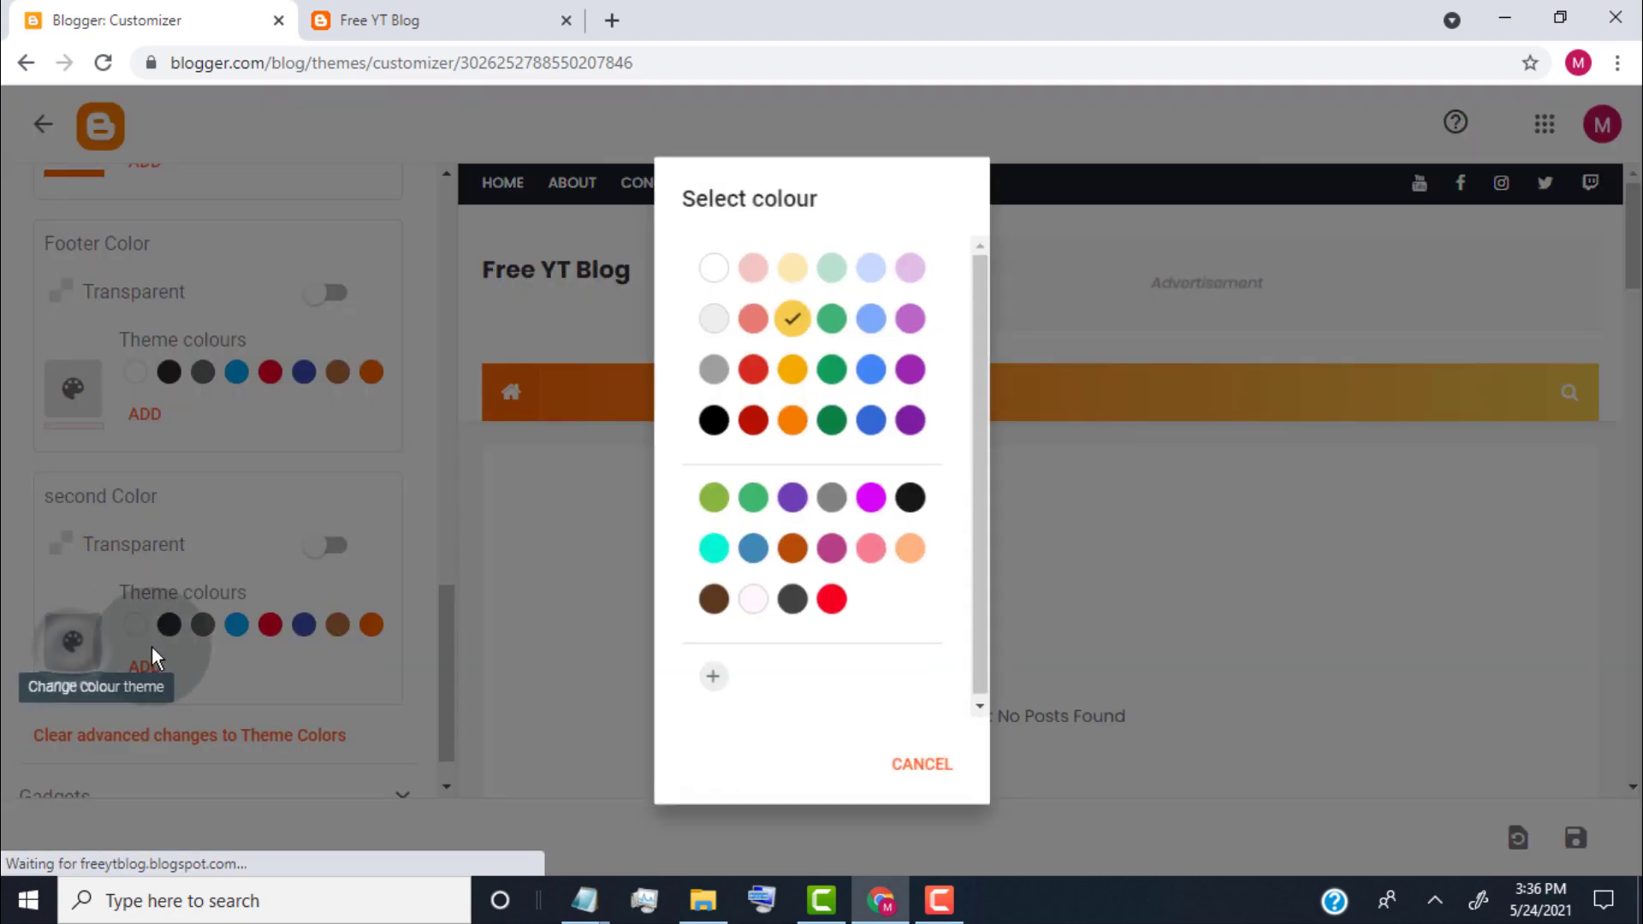
pyautogui.click(709, 676)
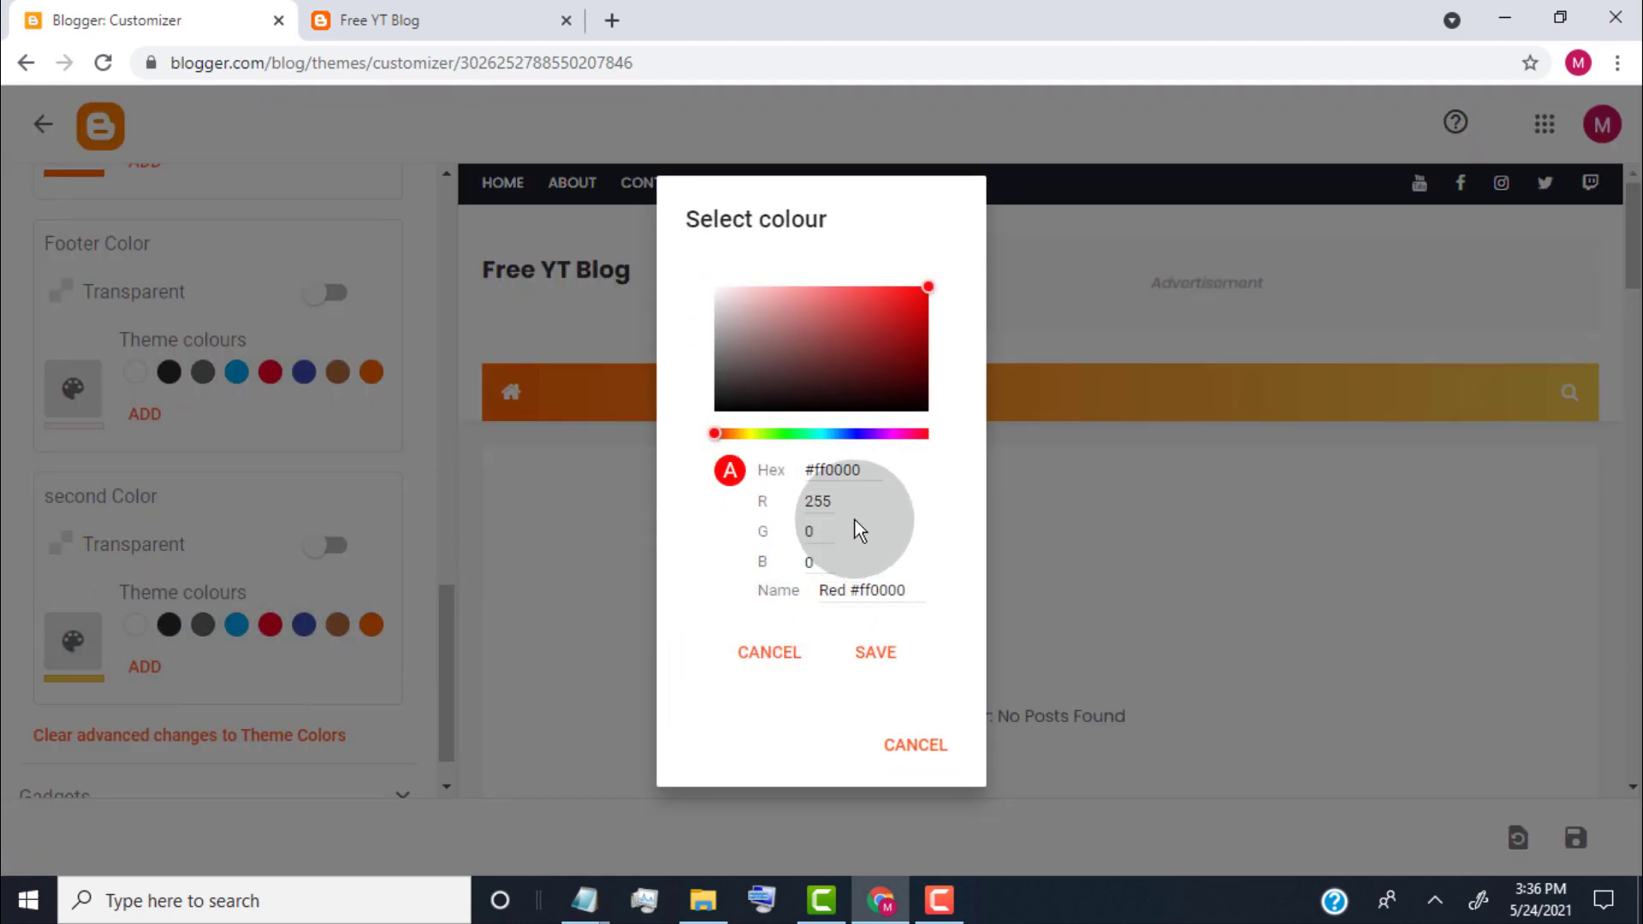
pyautogui.press('BackSpace')
pyautogui.press('BackSpace')
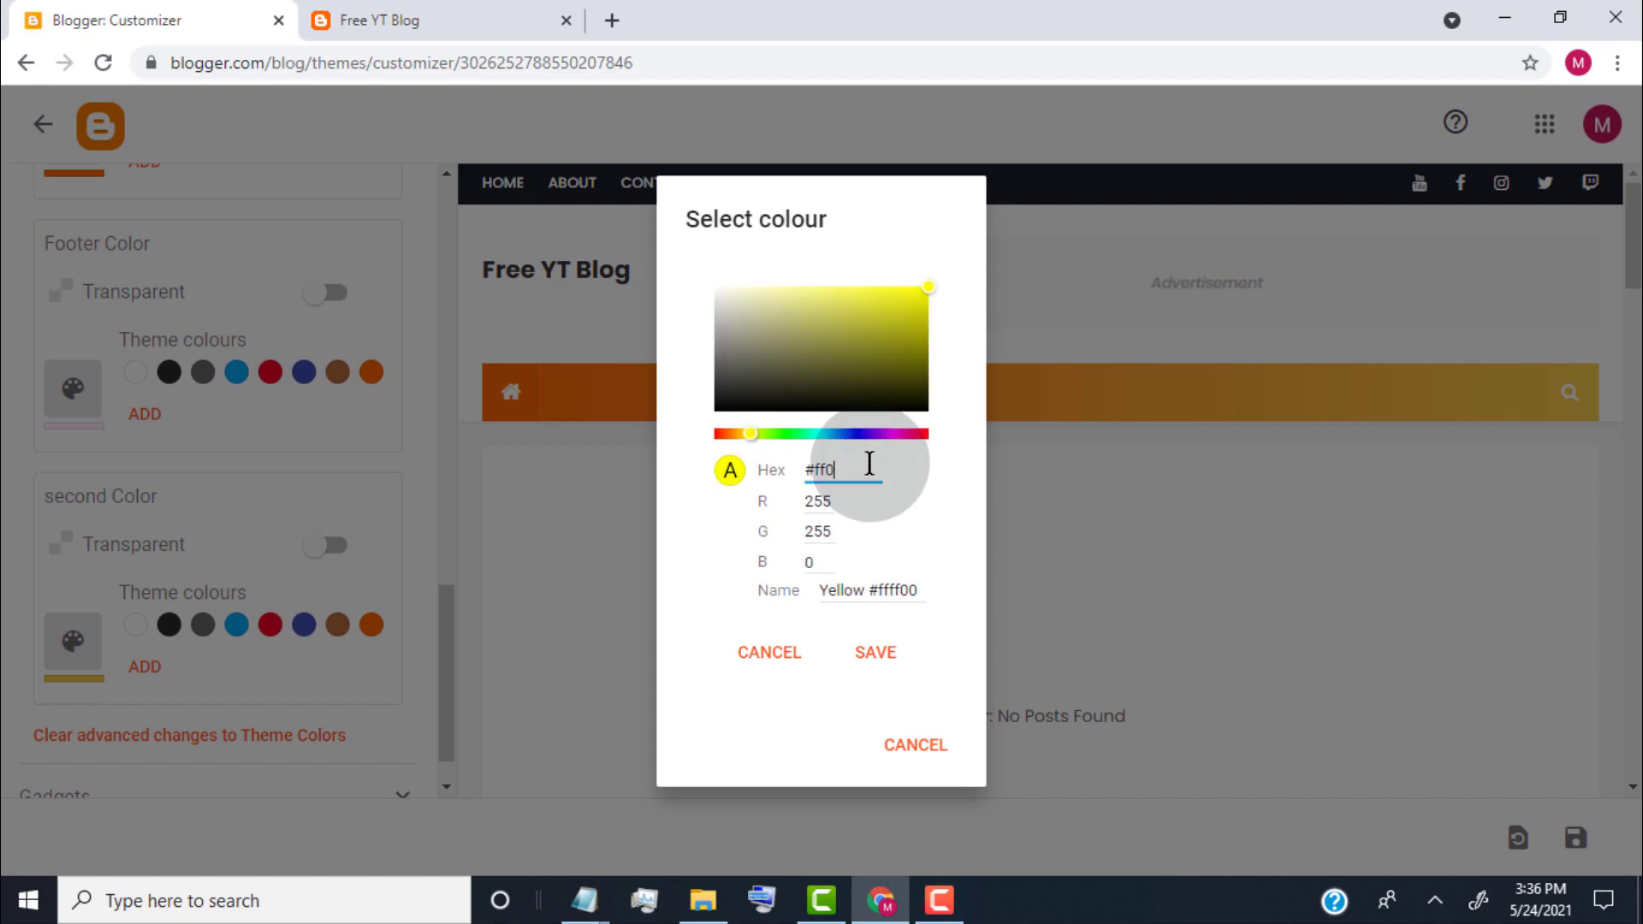
pyautogui.write('00')
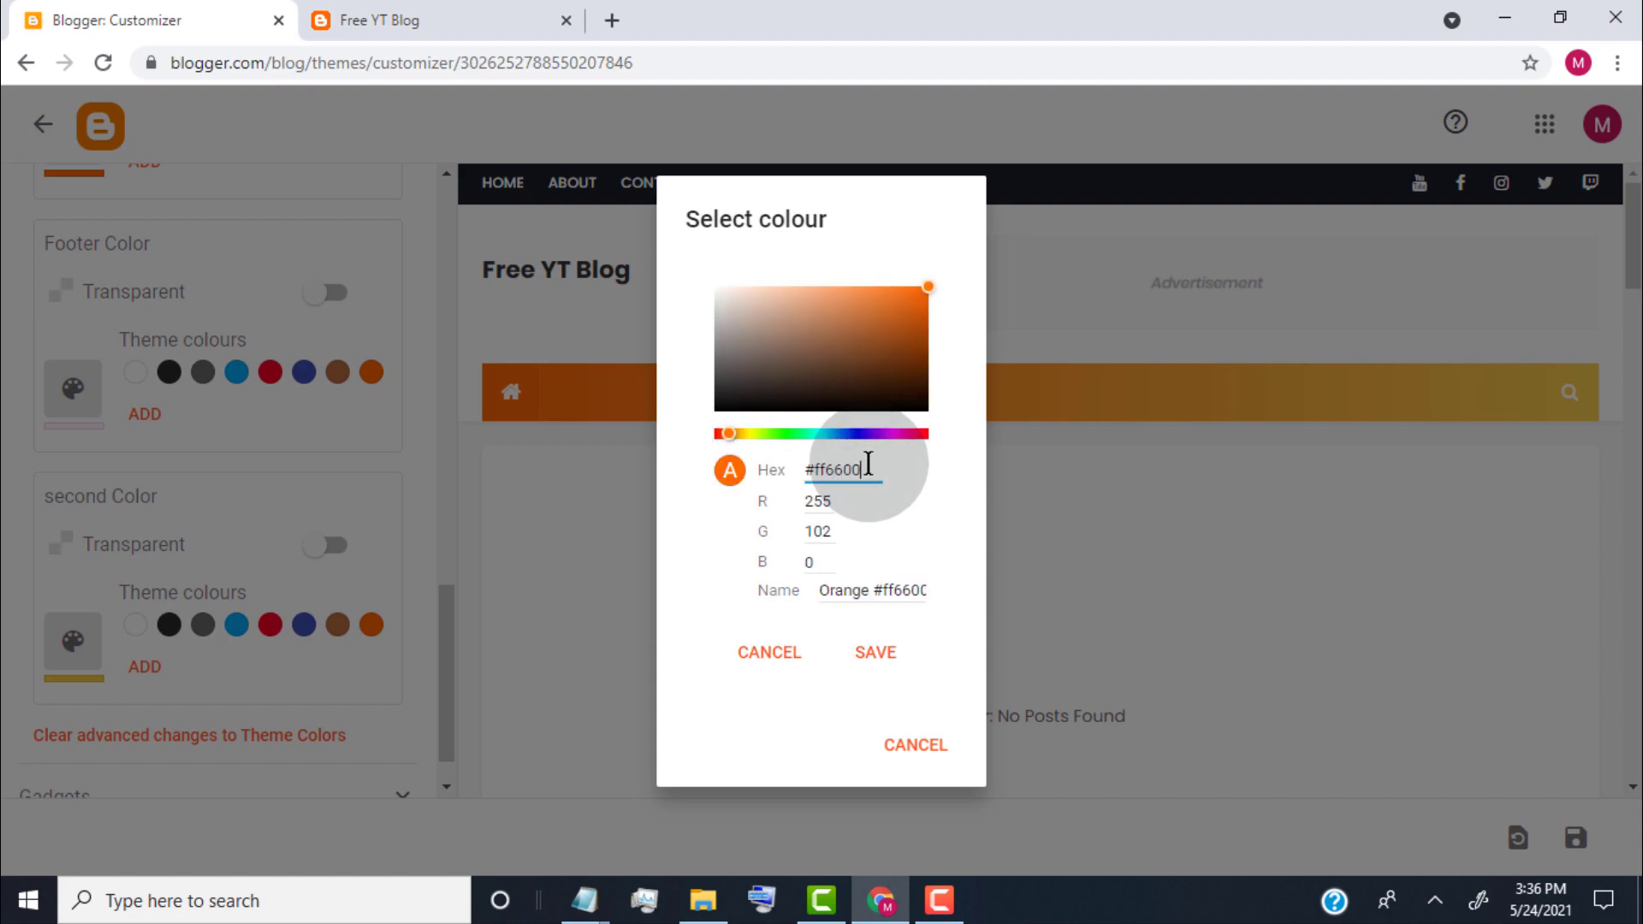
pyautogui.click(873, 655)
pyautogui.scroll(-10, 758, 529)
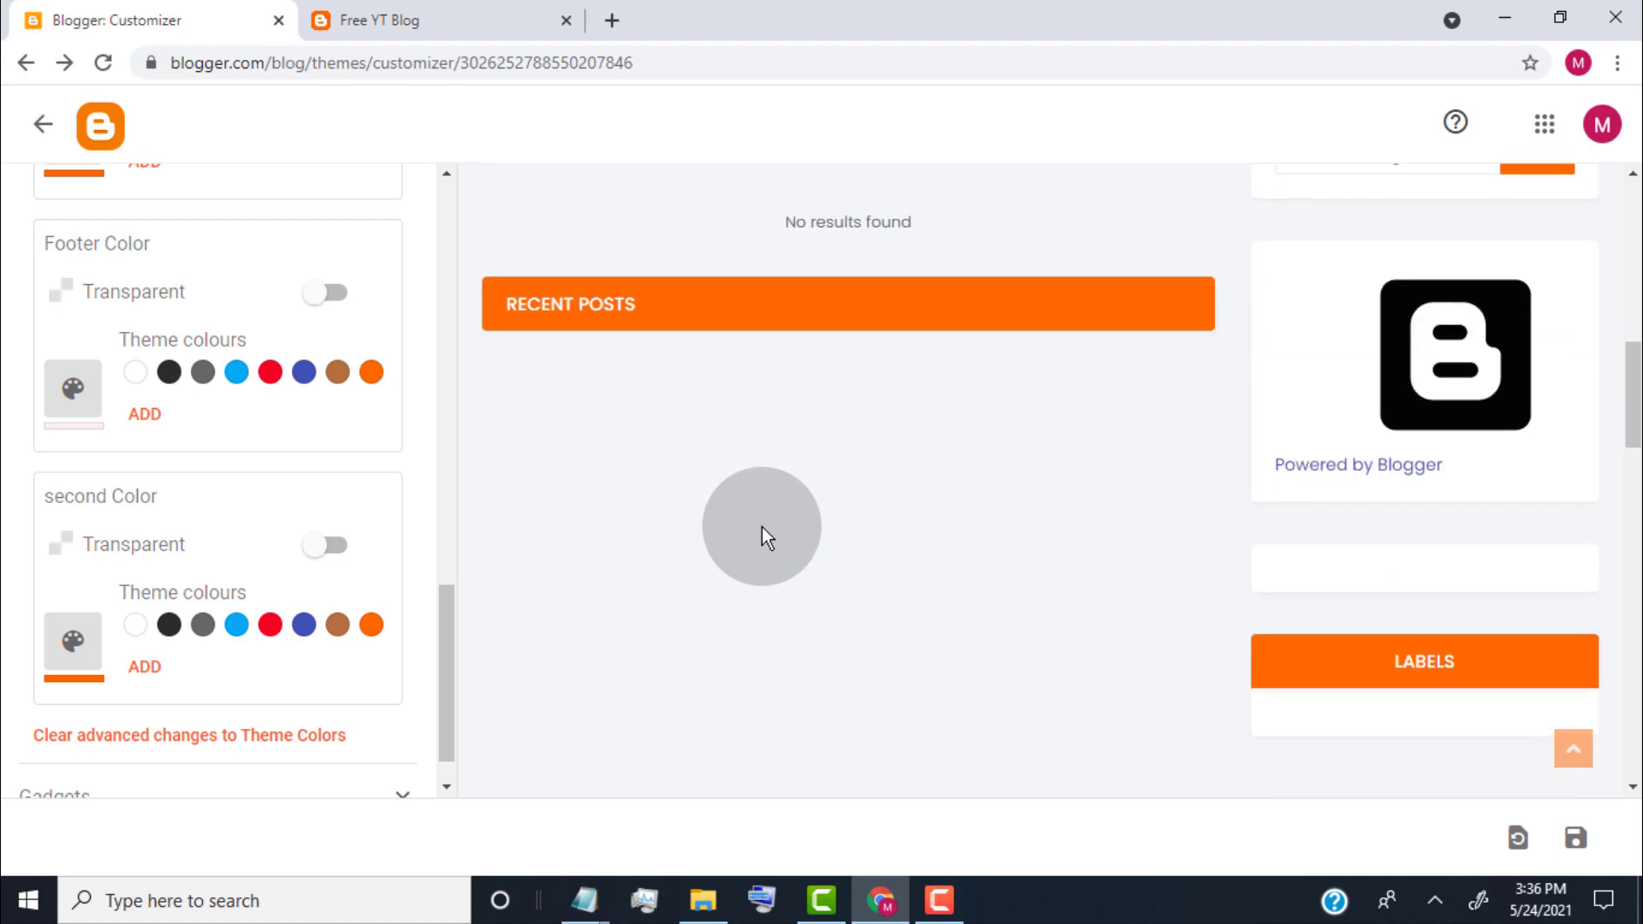
pyautogui.scroll(-5, 762, 529)
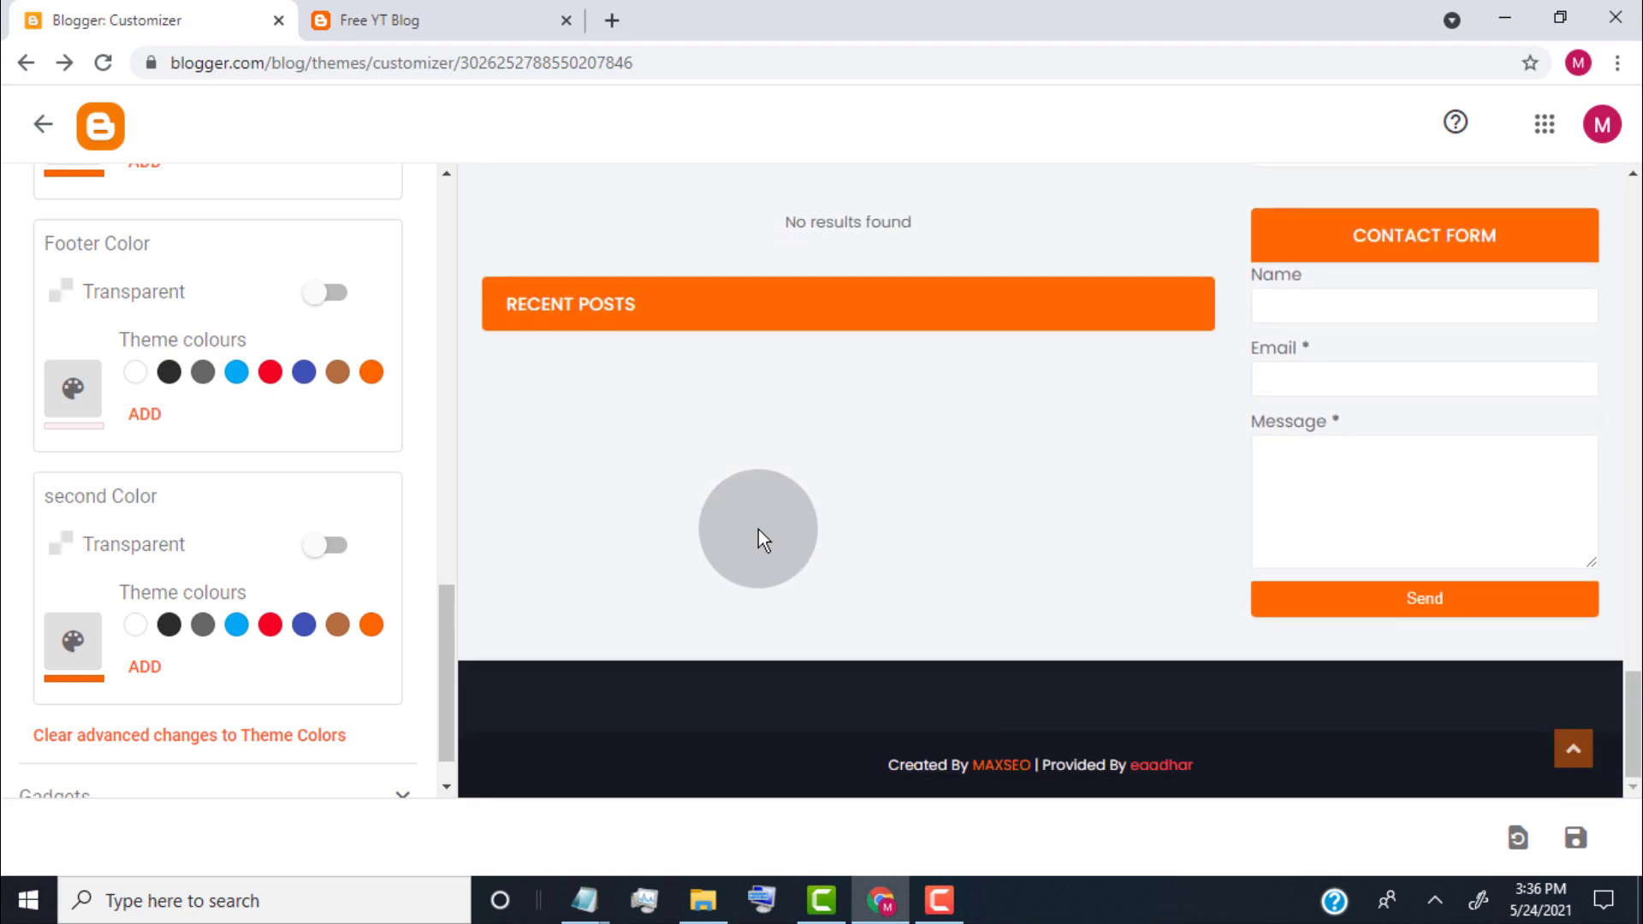
pyautogui.scroll(15, 453, 642)
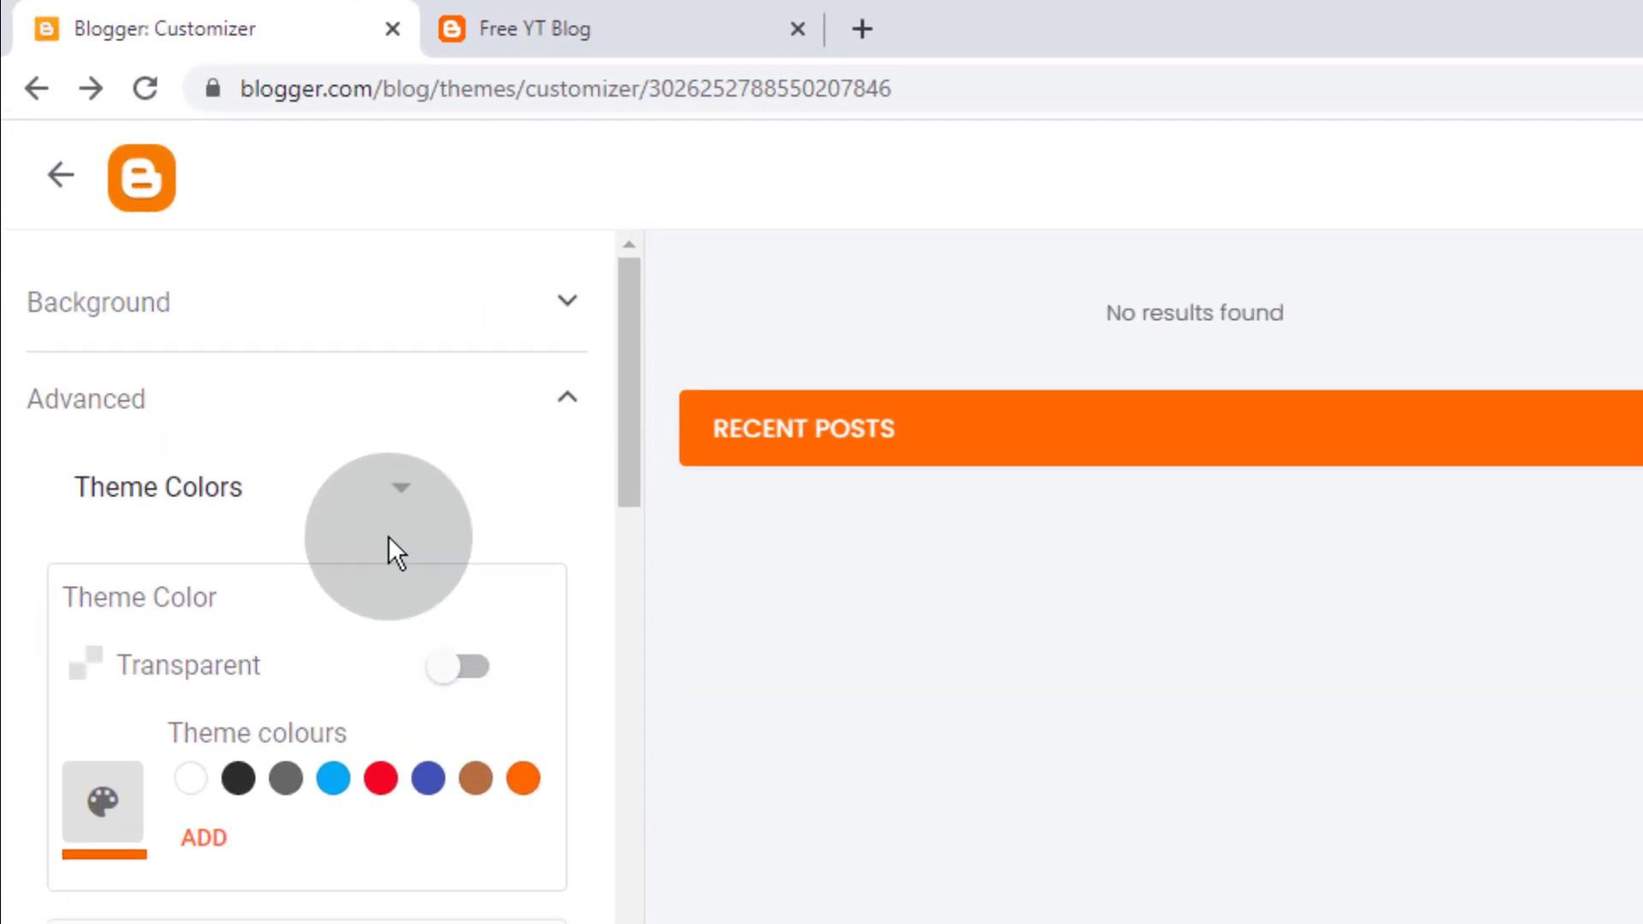
# Under Theme Body, set the link colour to custom orange #ff6600
pyautogui.click(399, 505)
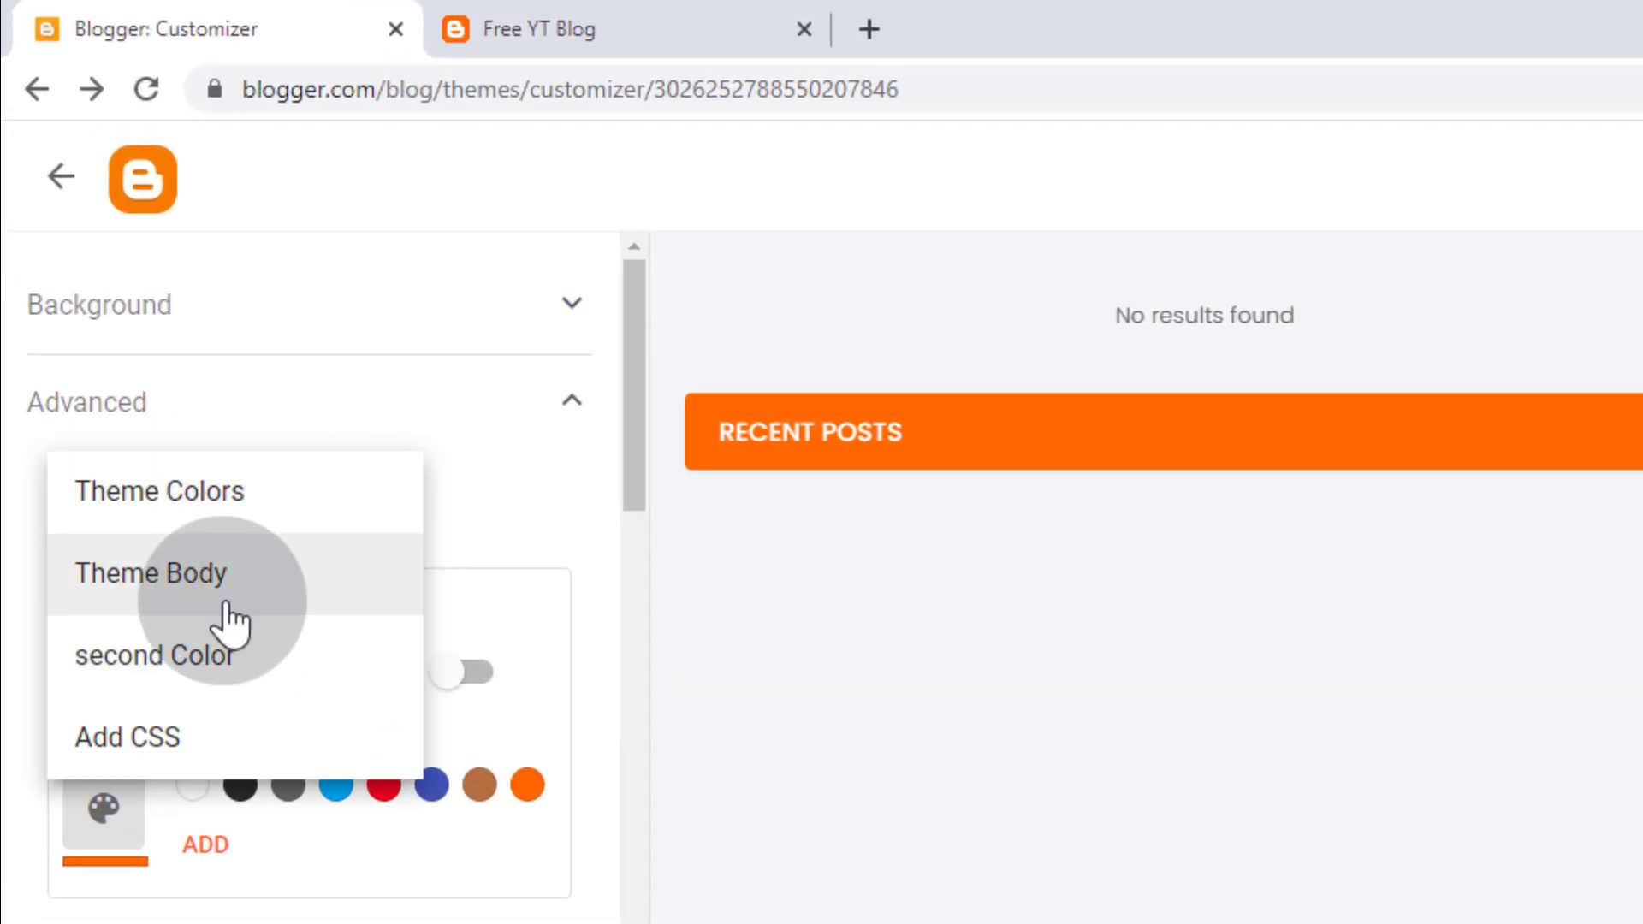
pyautogui.click(293, 585)
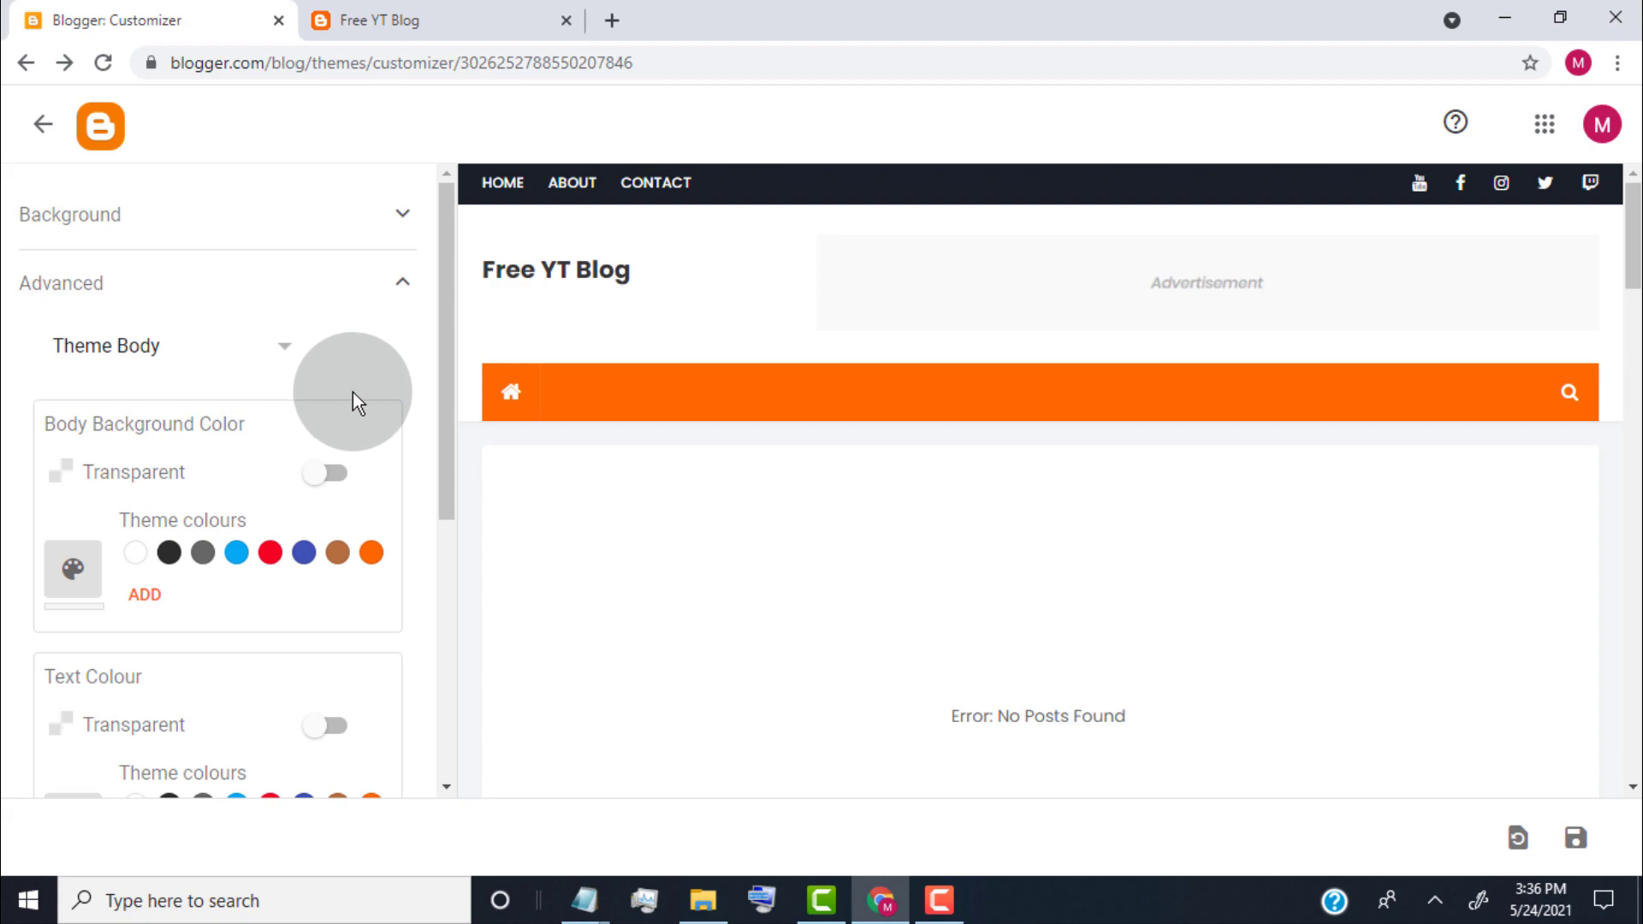
pyautogui.scroll(-5, 501, 575)
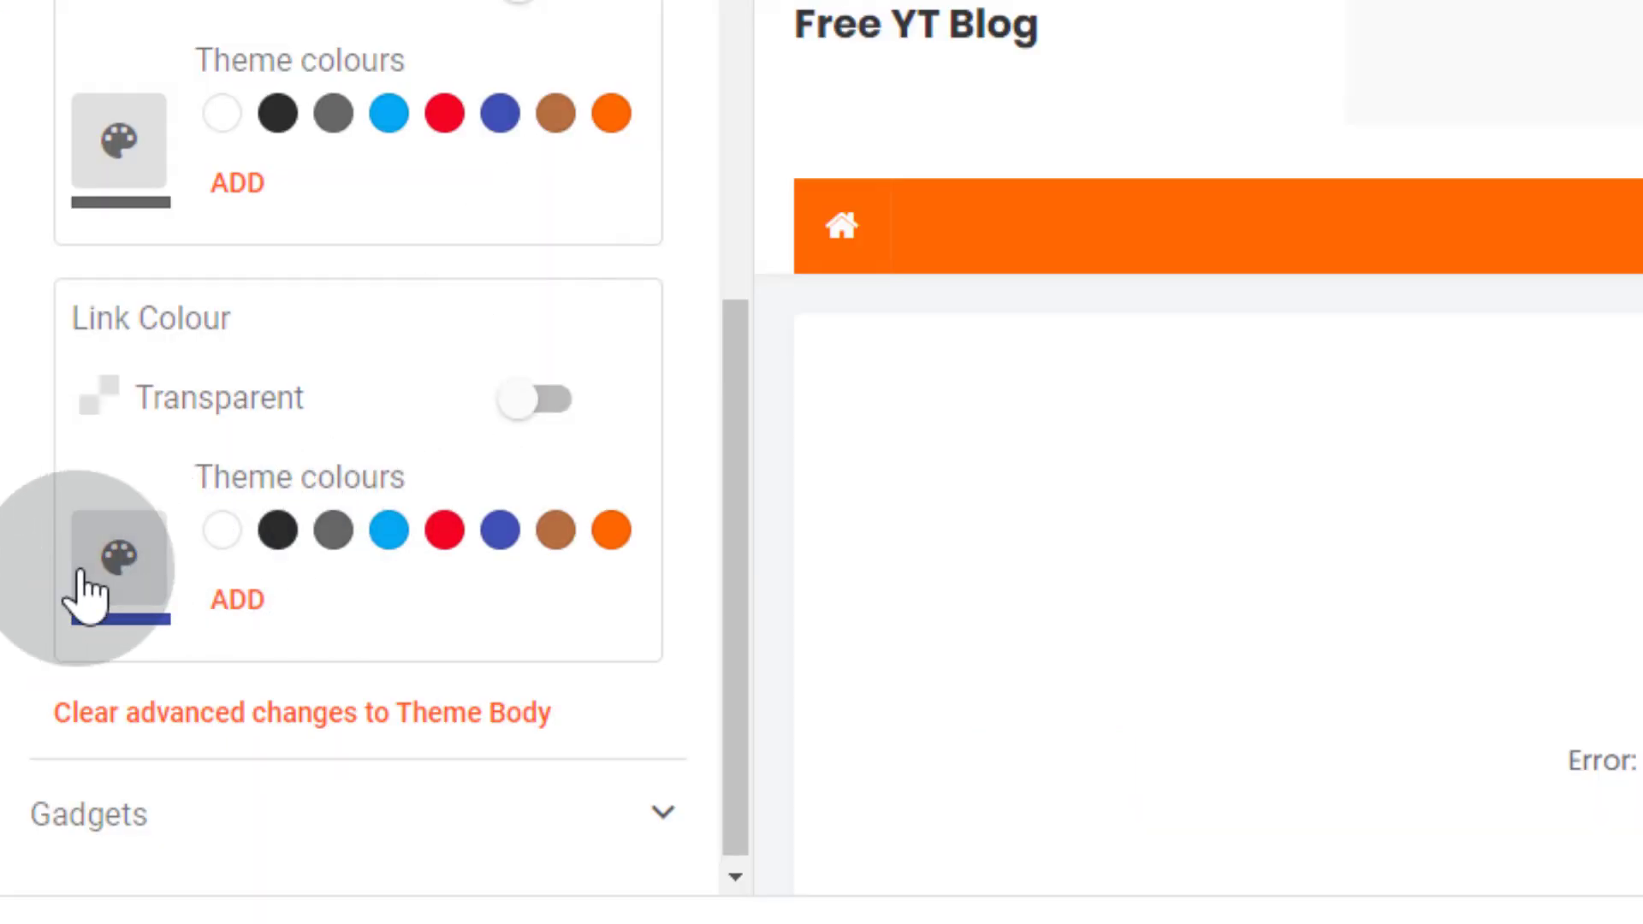
pyautogui.click(121, 565)
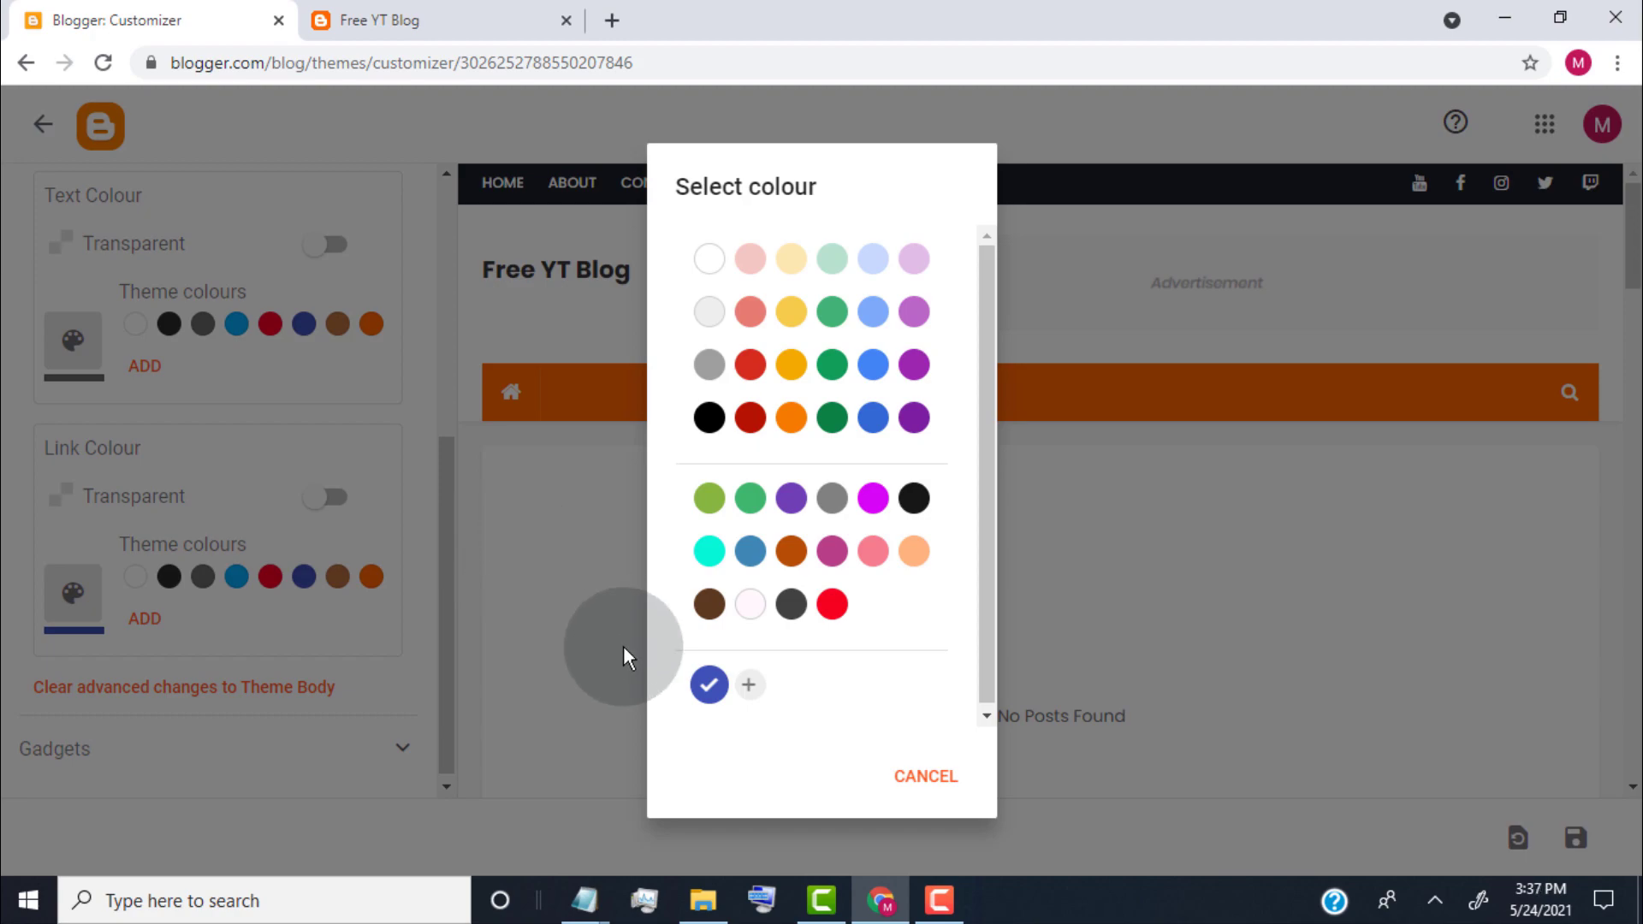
pyautogui.click(750, 684)
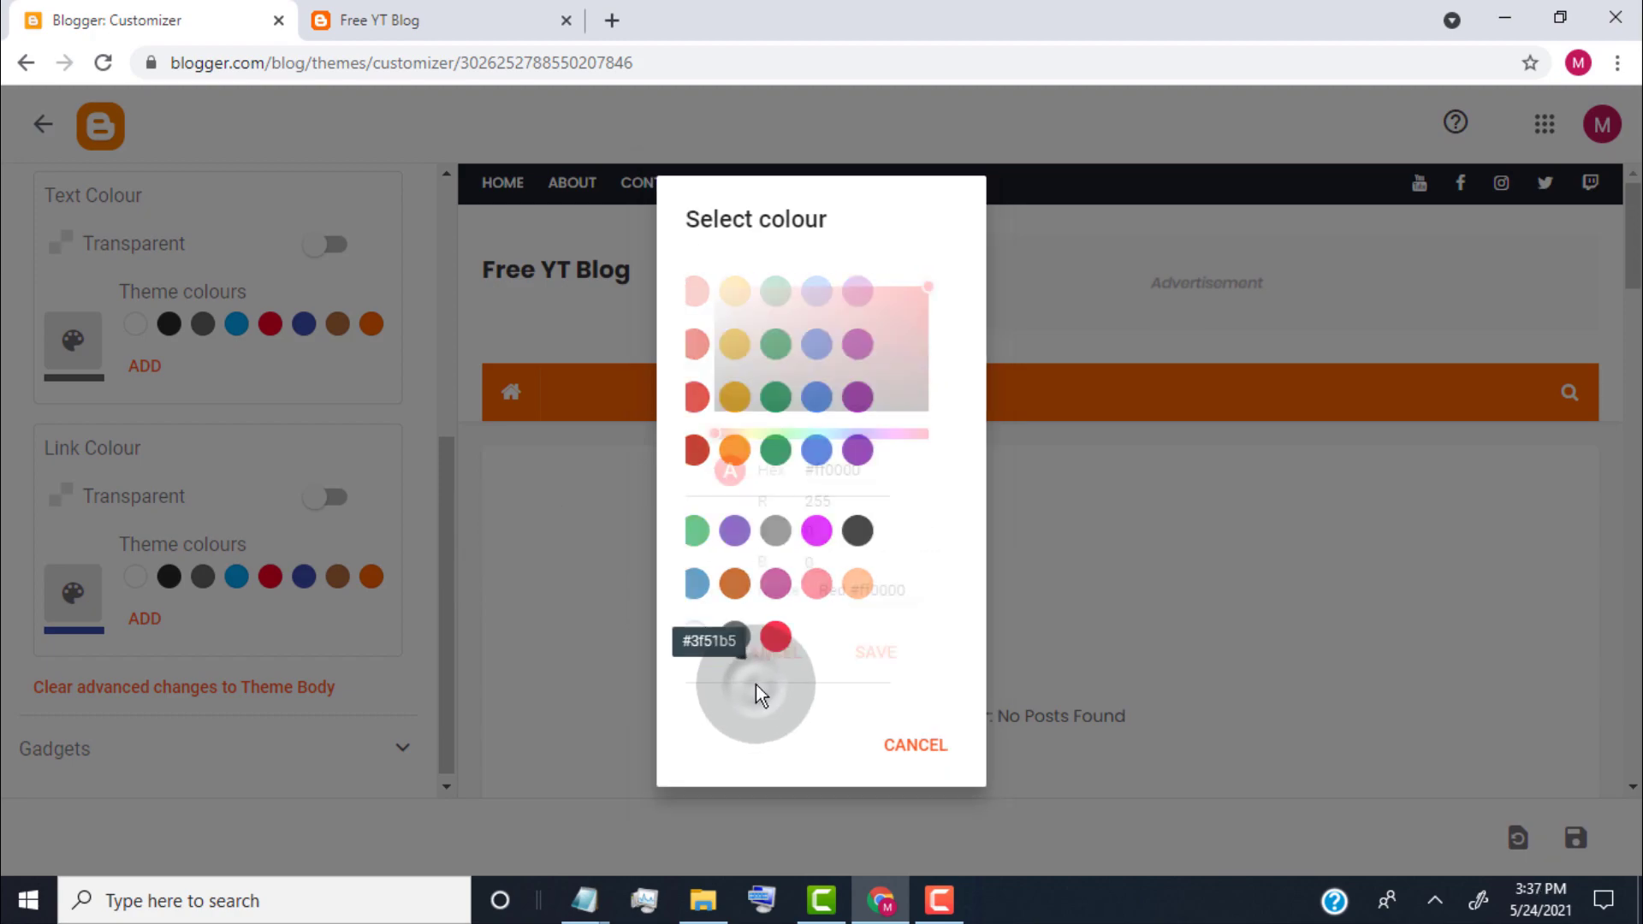
pyautogui.press('BackSpace')
pyautogui.press('BackSpace')
pyautogui.press('BackSpace')
pyautogui.press('BackSpace')
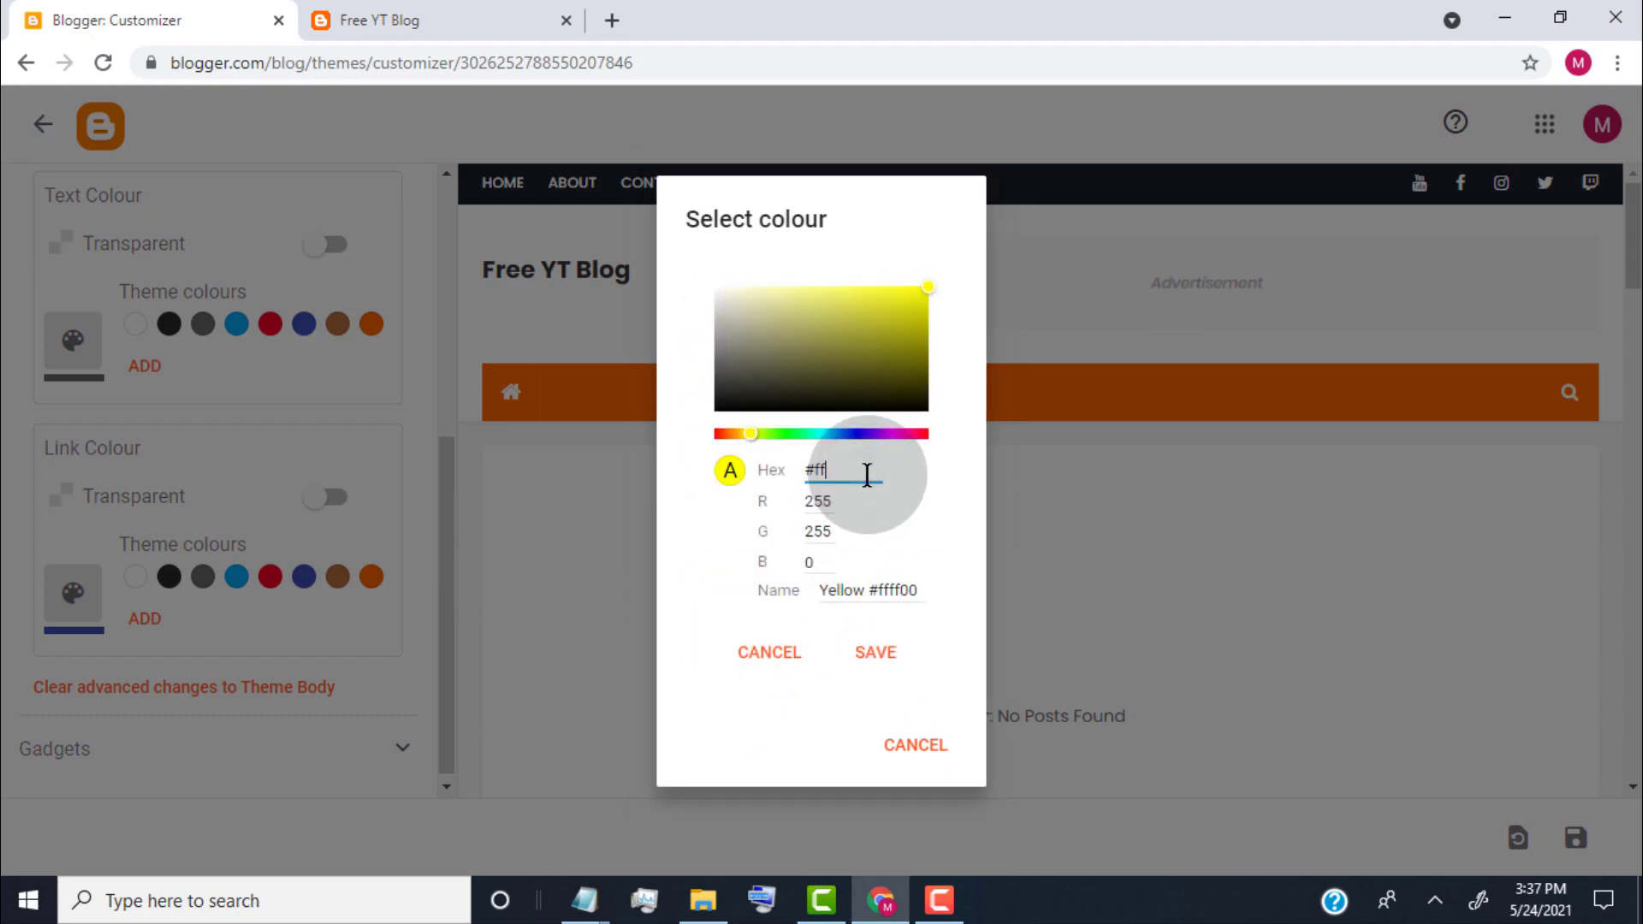
pyautogui.write('6600')
pyautogui.click(873, 659)
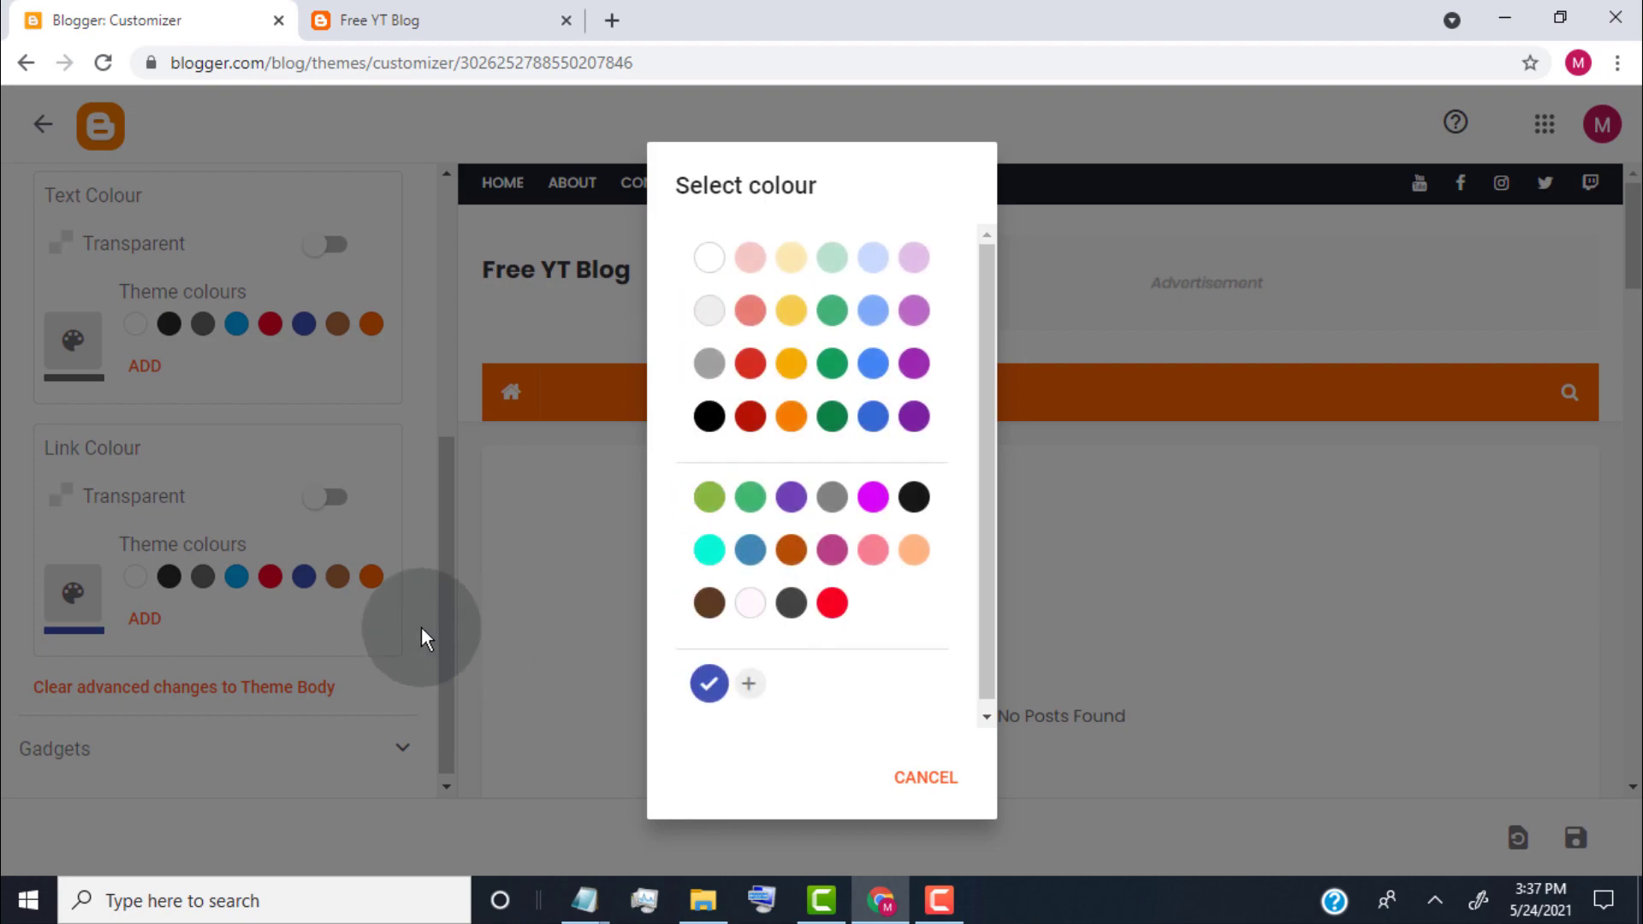
pyautogui.click(421, 626)
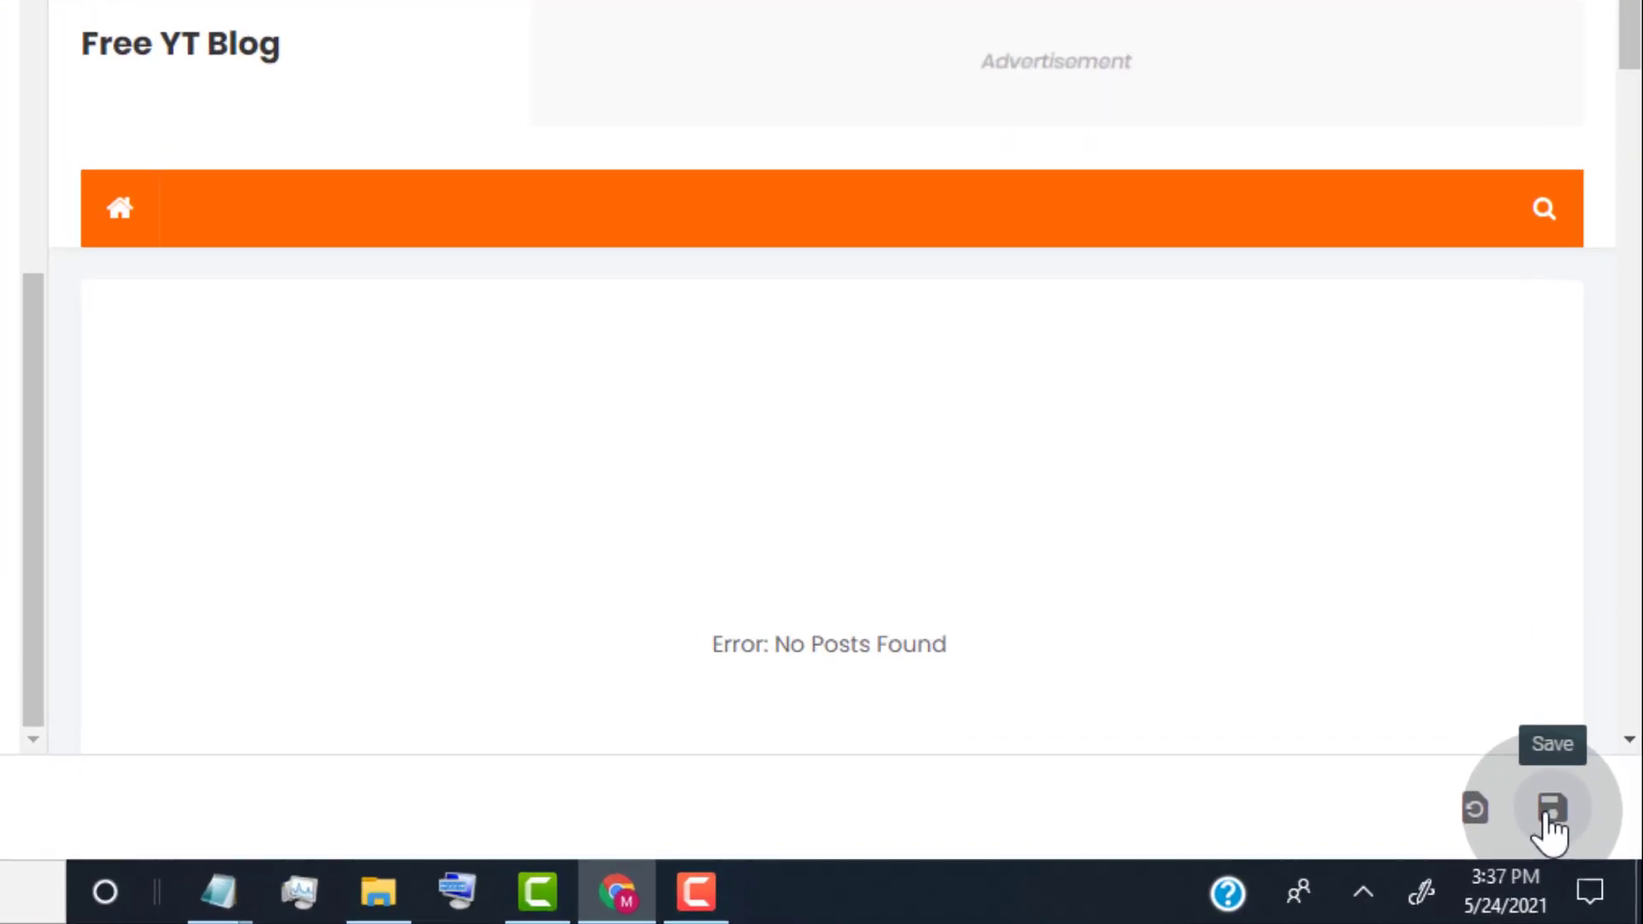
# Save the theme, reload the live blog to check the orange, and return to the dashboard
pyautogui.click(1575, 838)
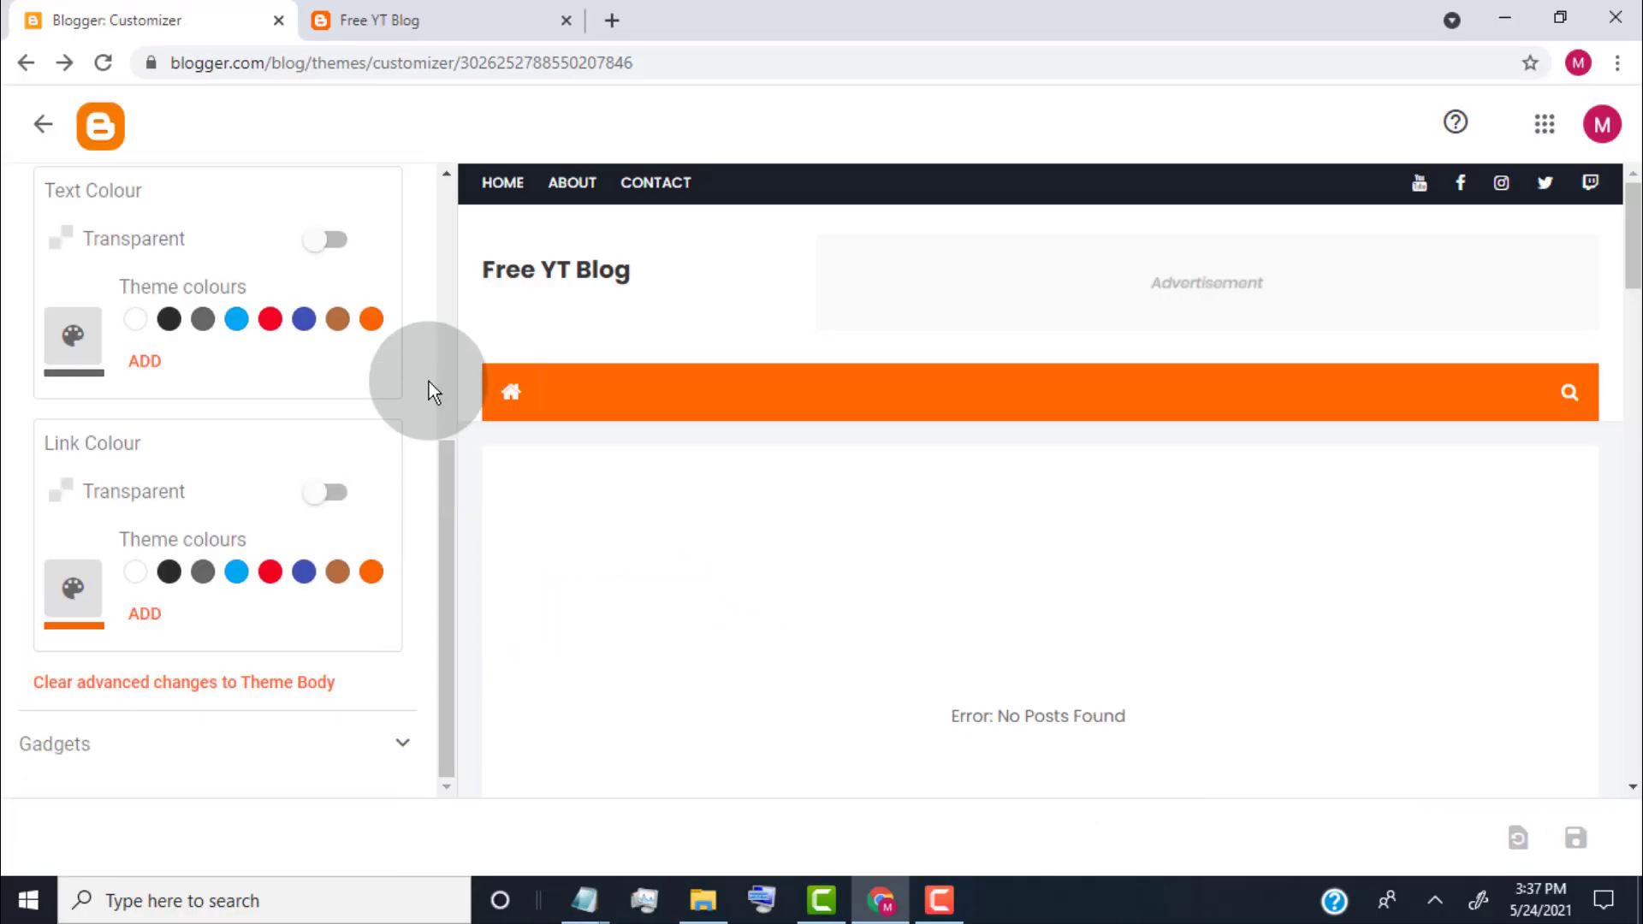
pyautogui.click(444, 21)
pyautogui.click(100, 69)
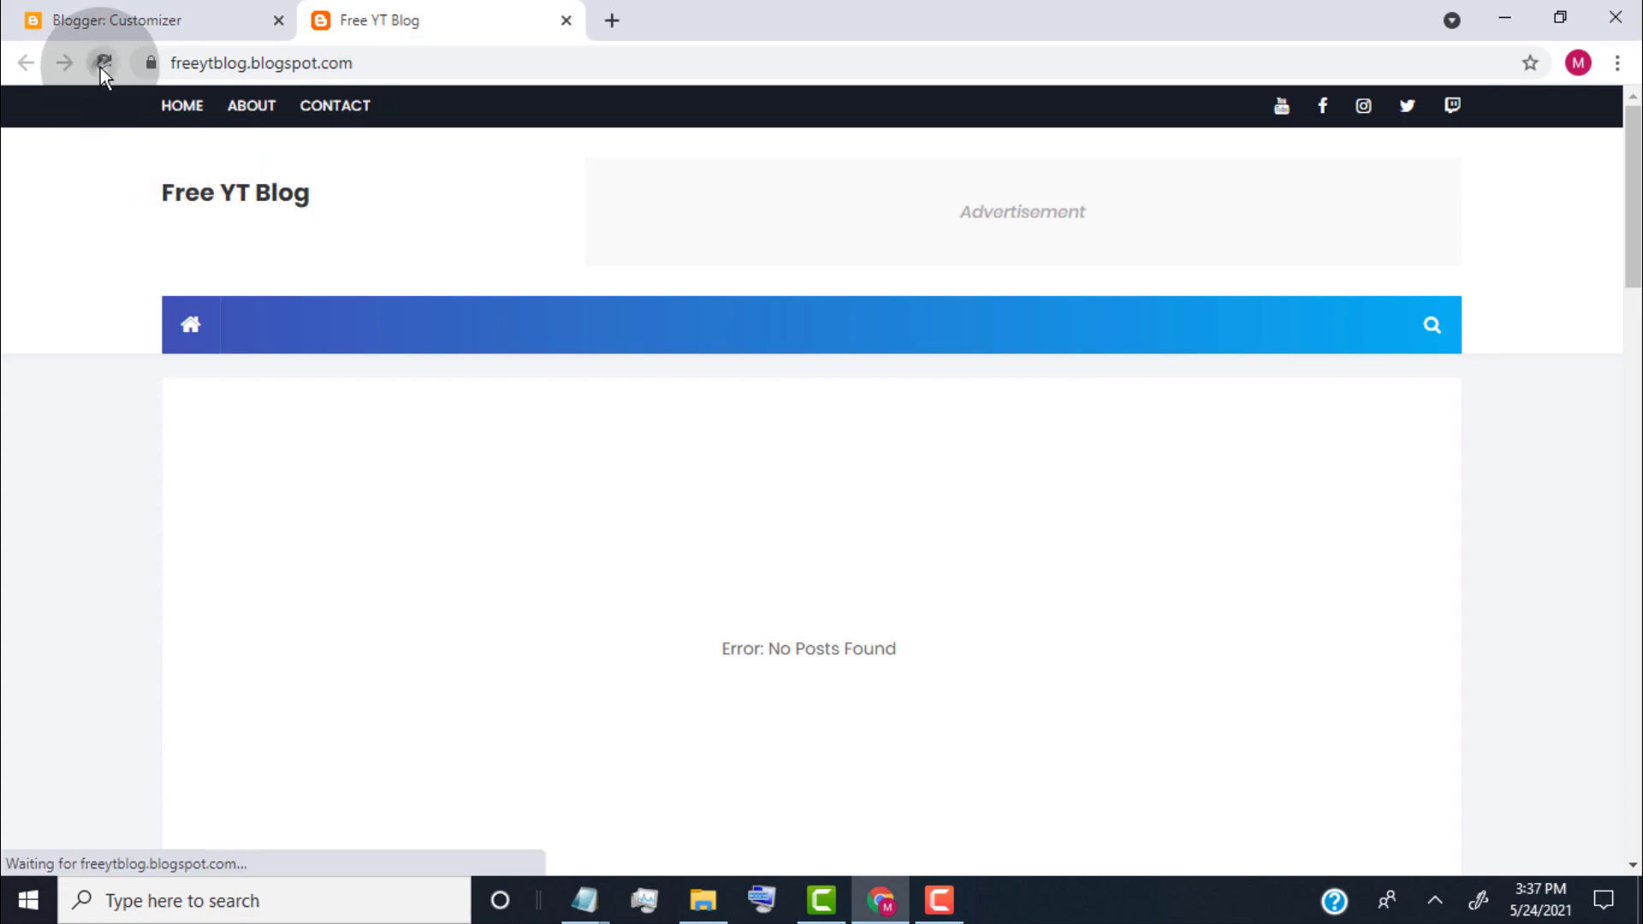
pyautogui.scroll(-15, 23, 379)
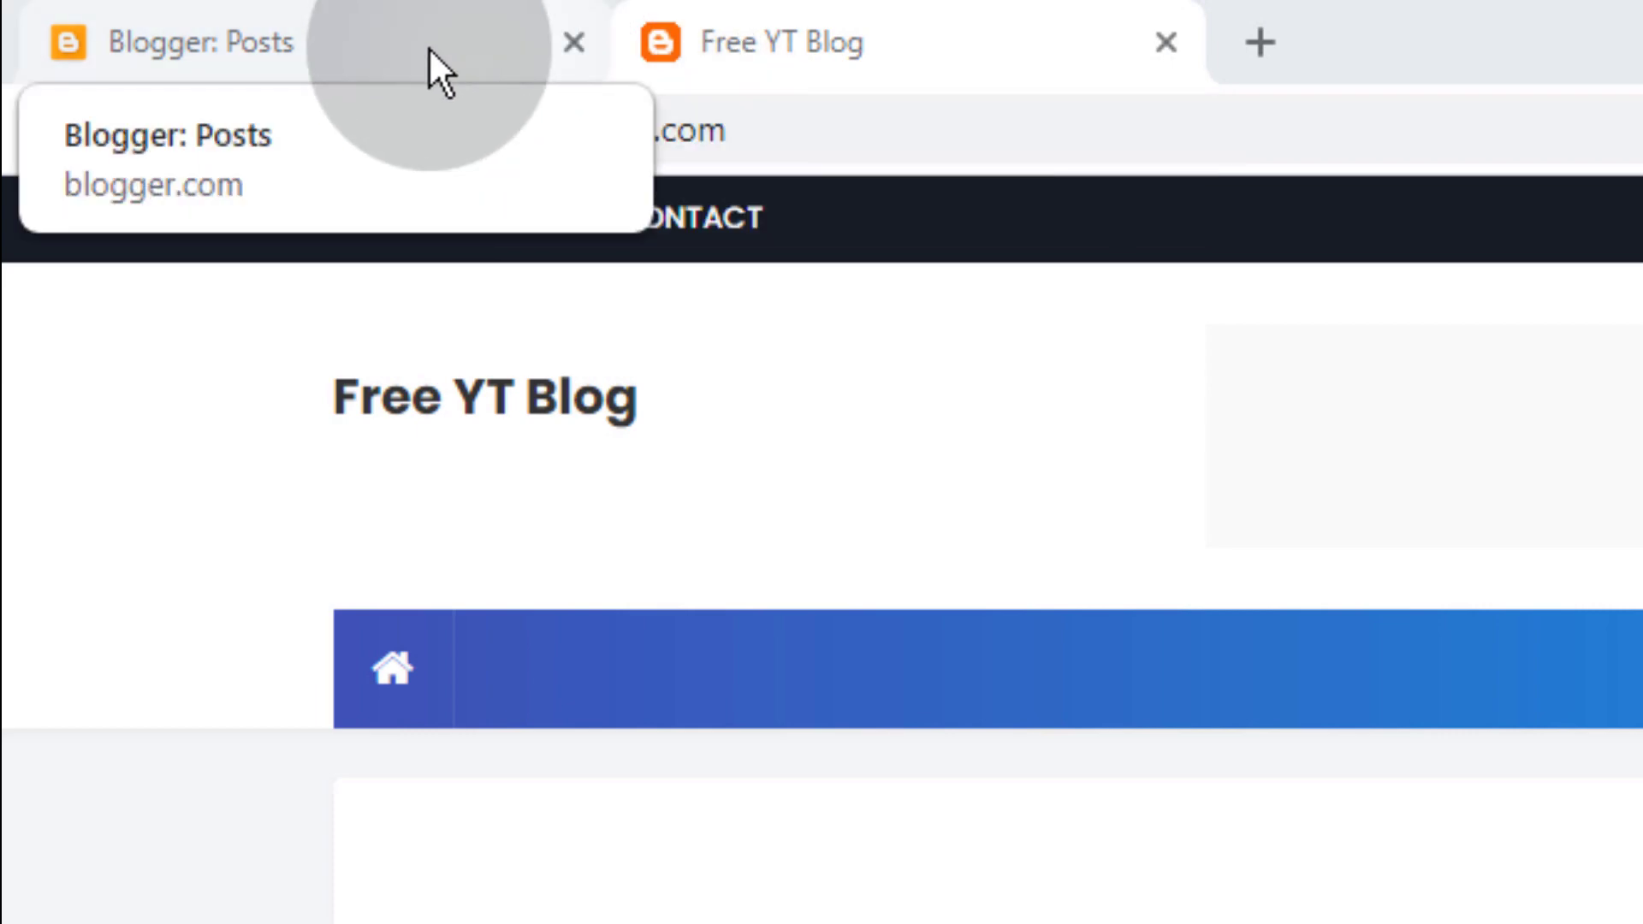
pyautogui.click(361, 38)
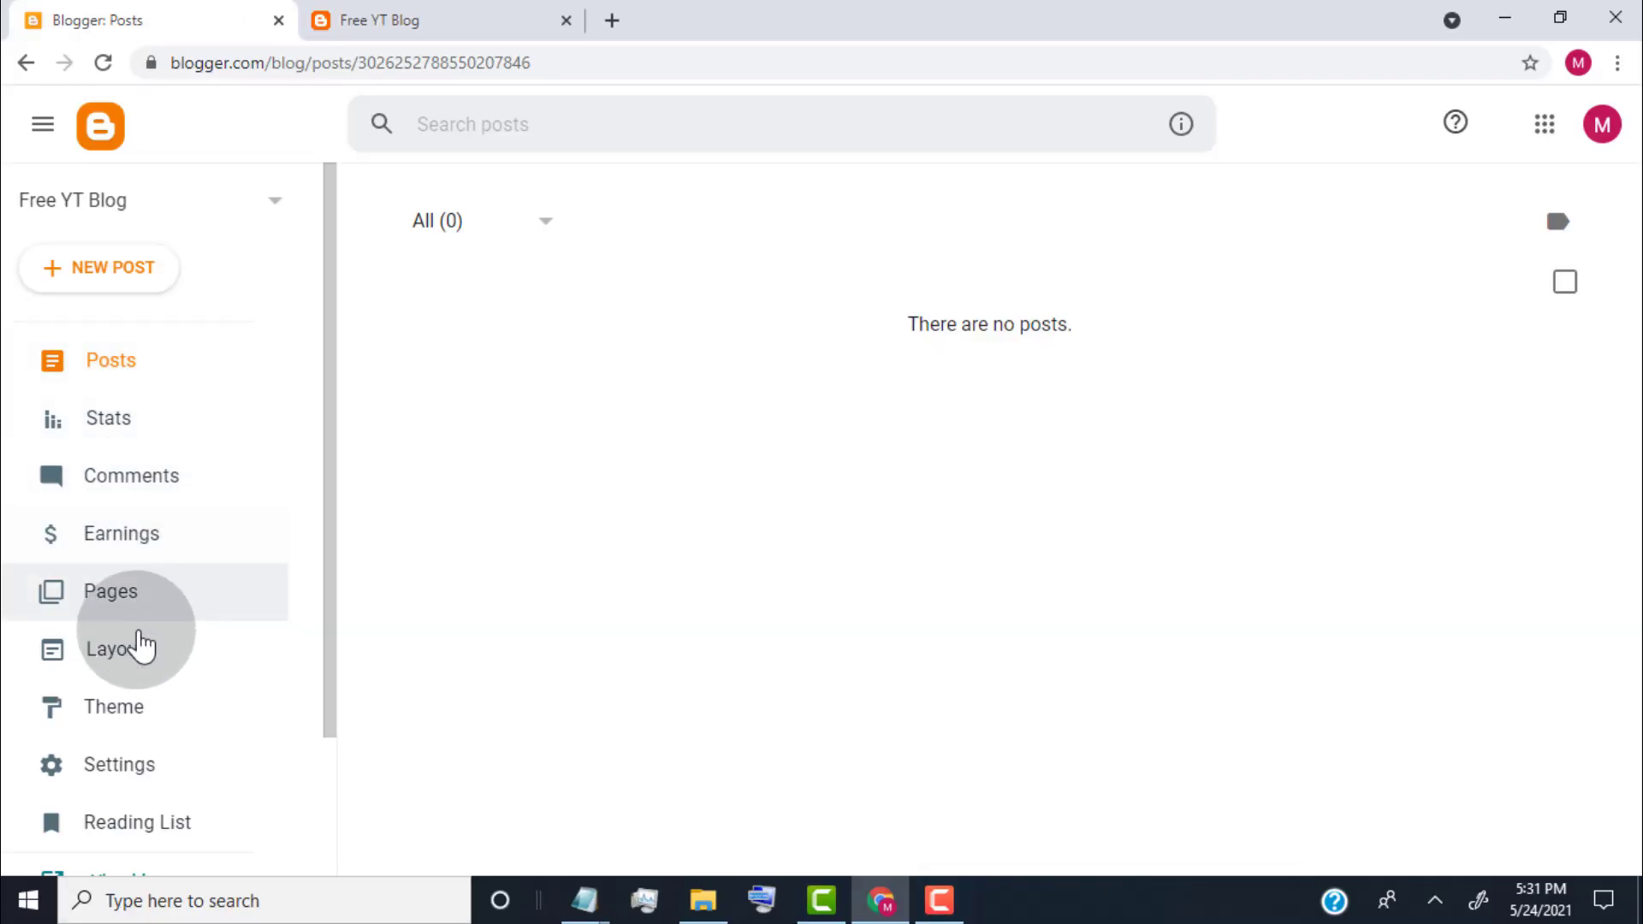
# In Settings > Favicon, choose FAVICON.jpg as the blog's favicon and save
pyautogui.click(160, 771)
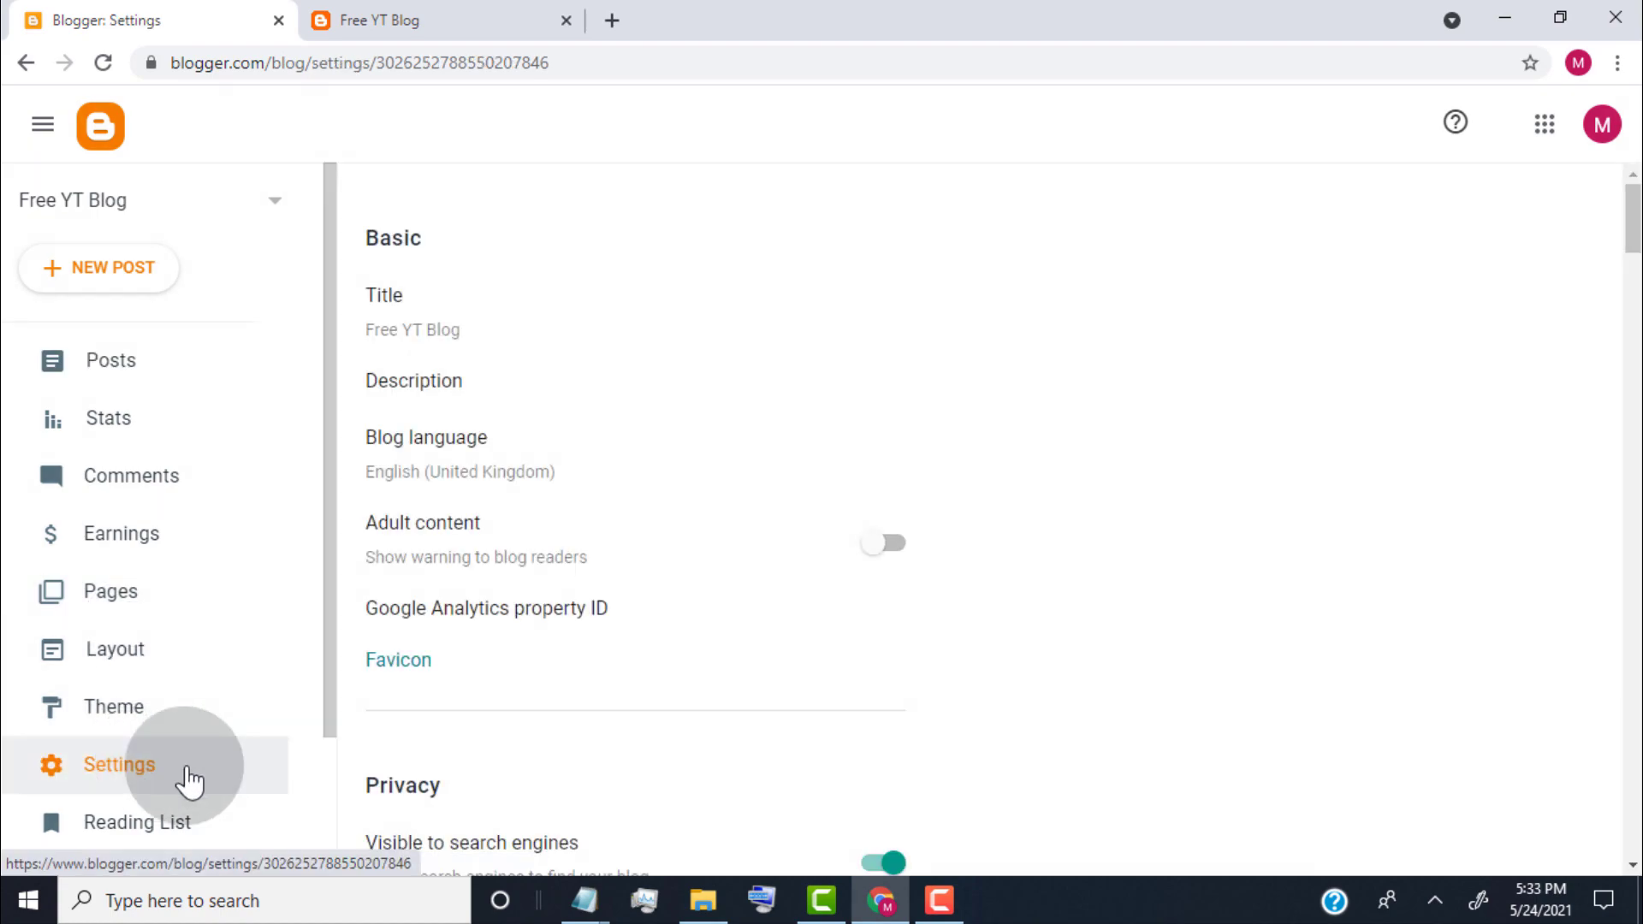
pyautogui.click(673, 657)
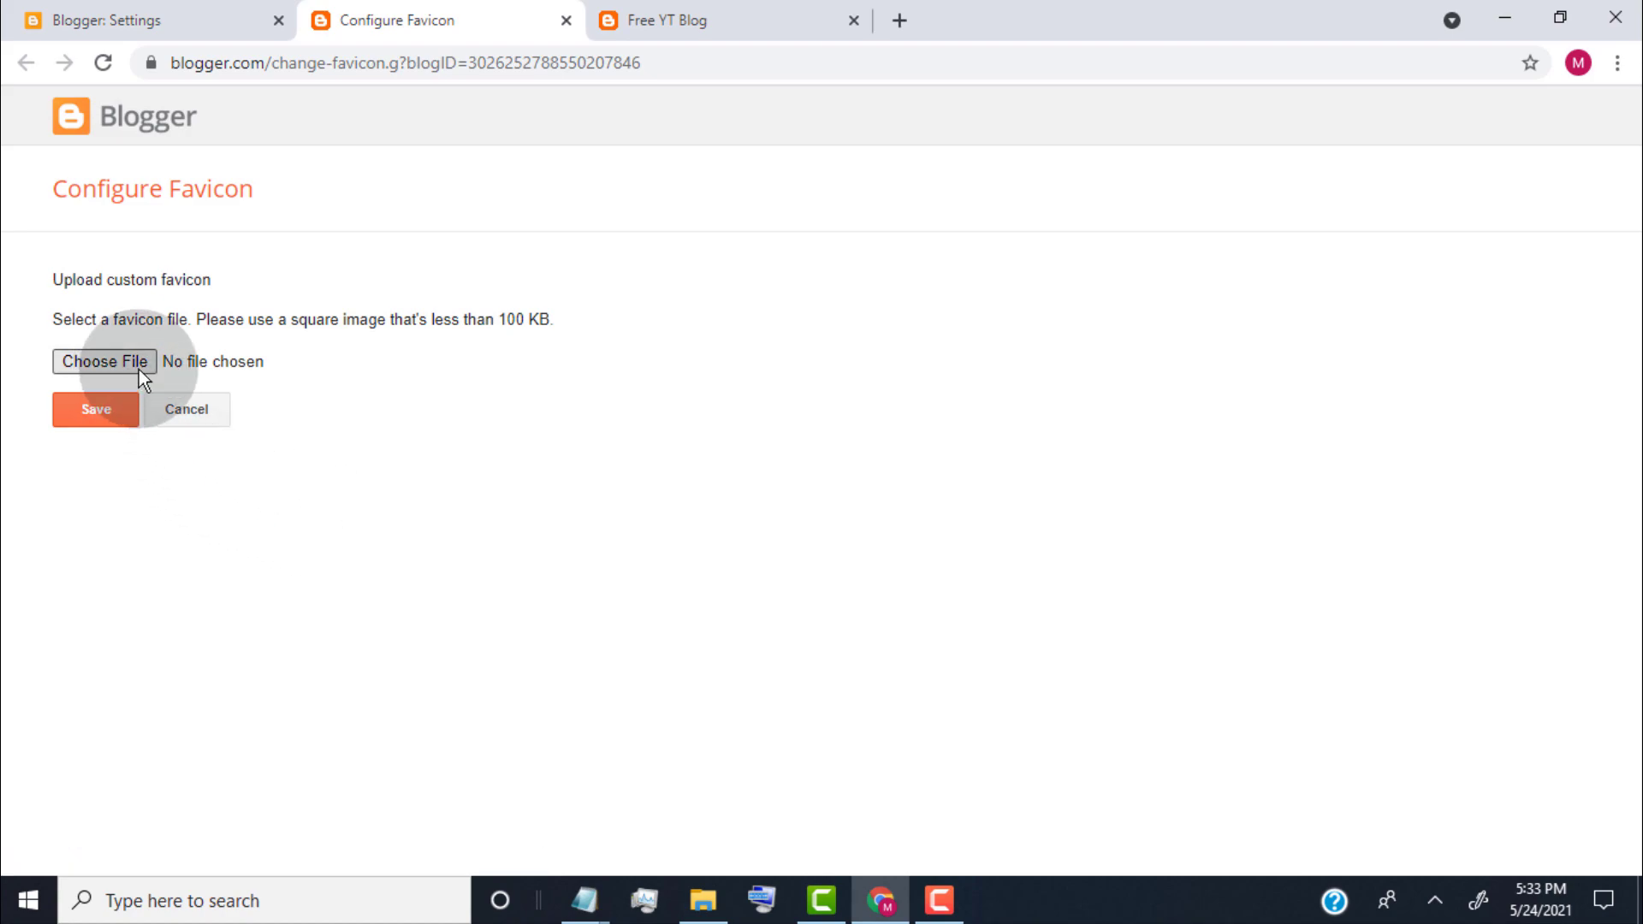
pyautogui.click(139, 368)
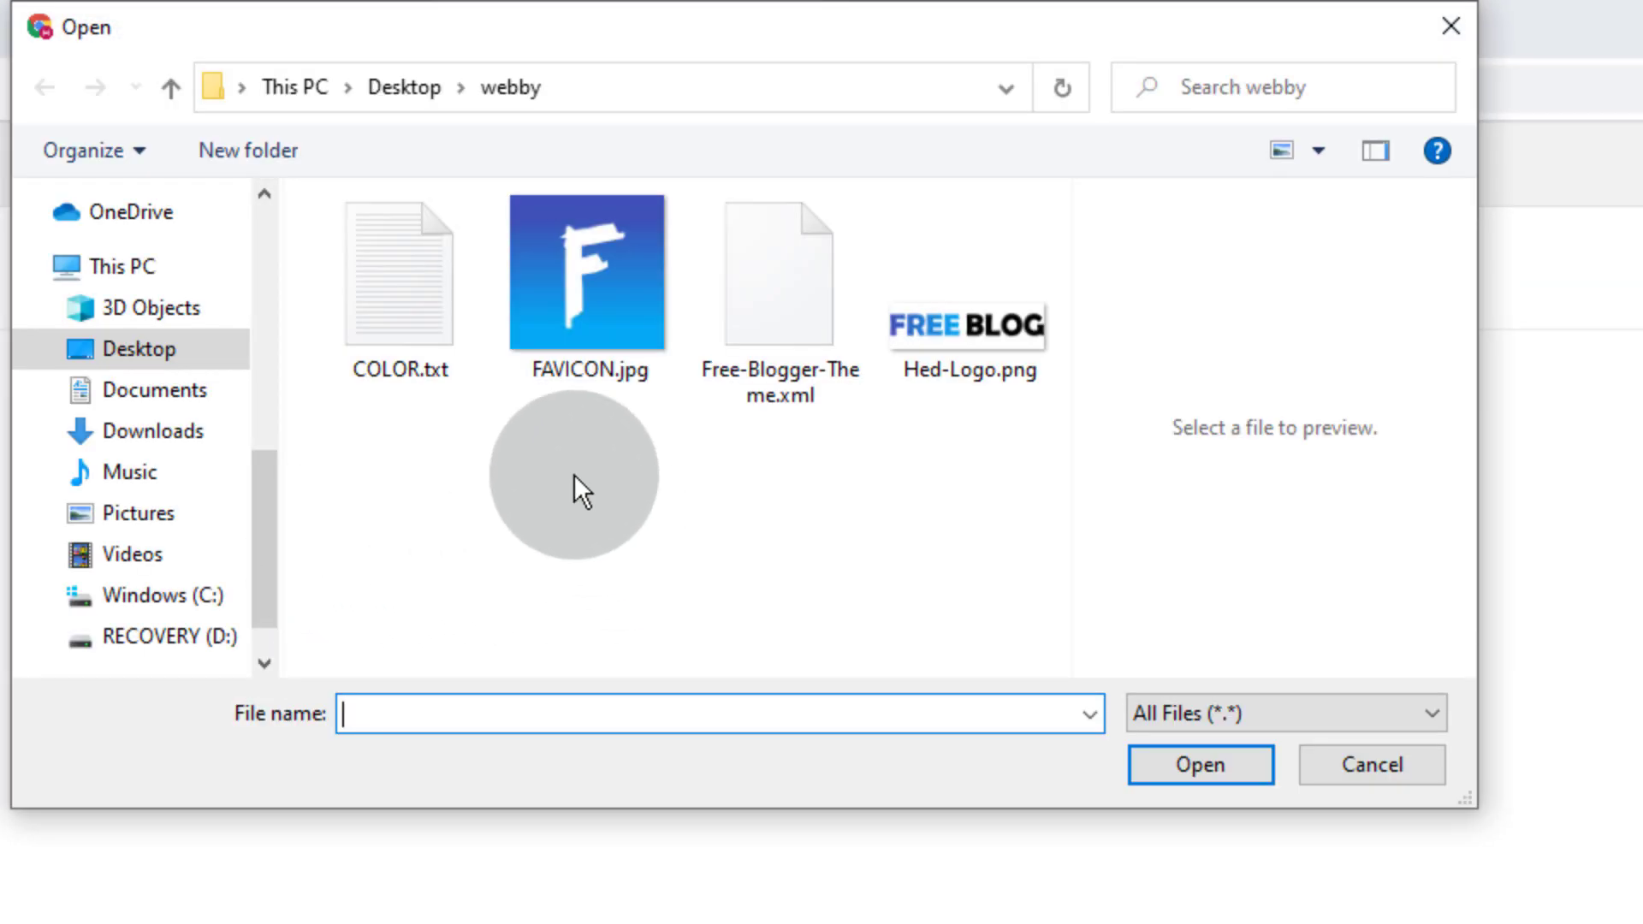
pyautogui.click(513, 335)
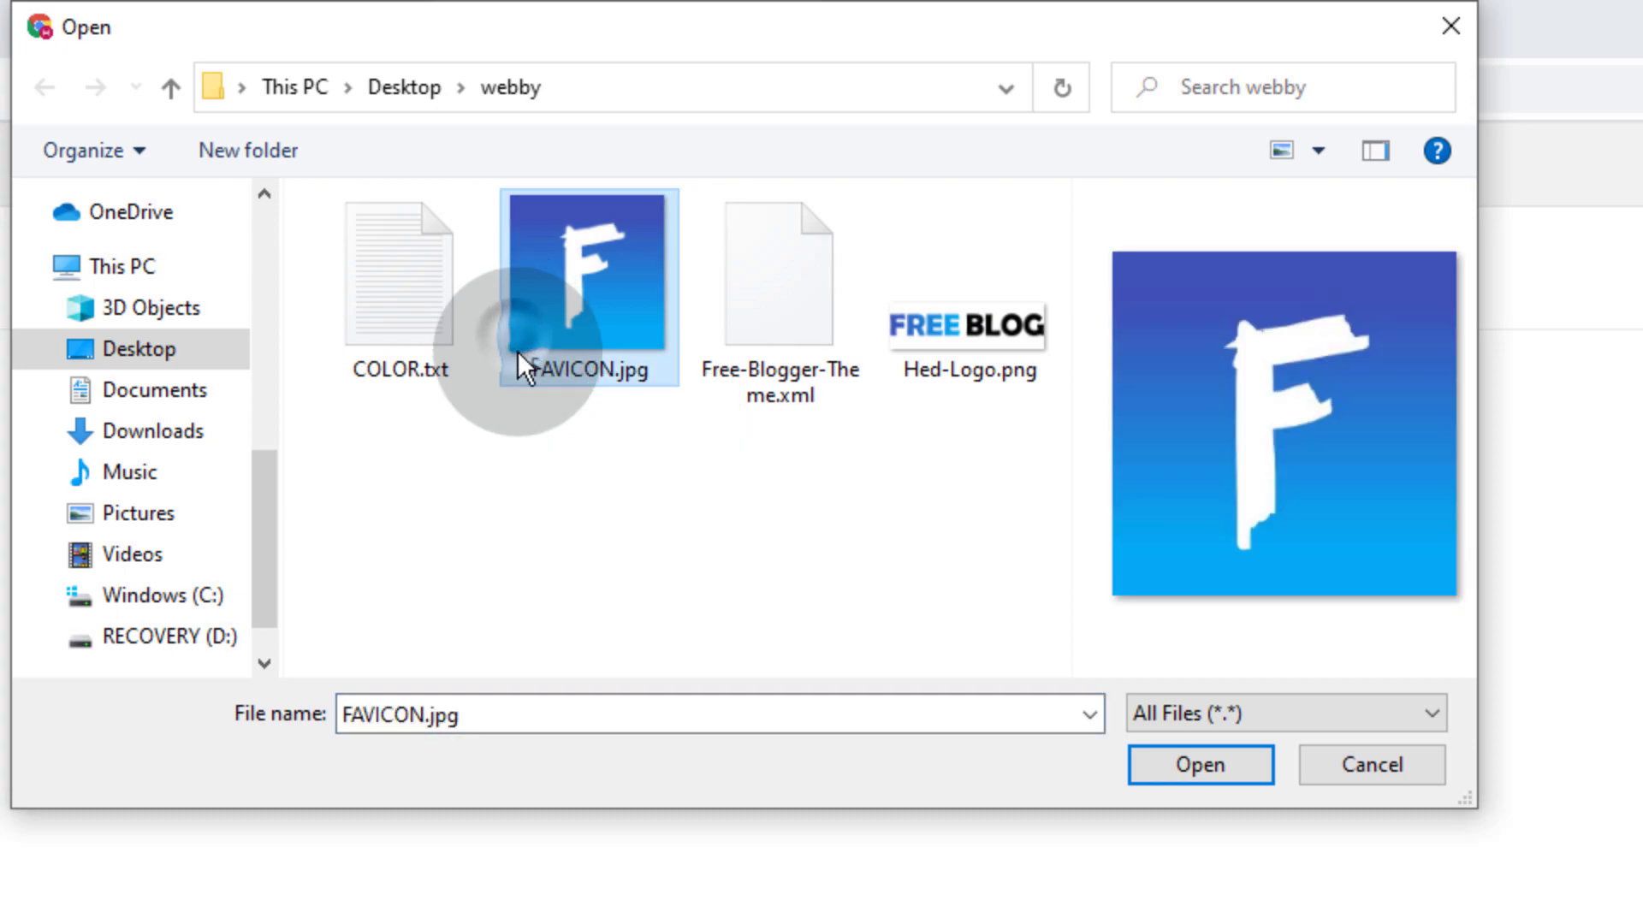
pyautogui.click(1190, 776)
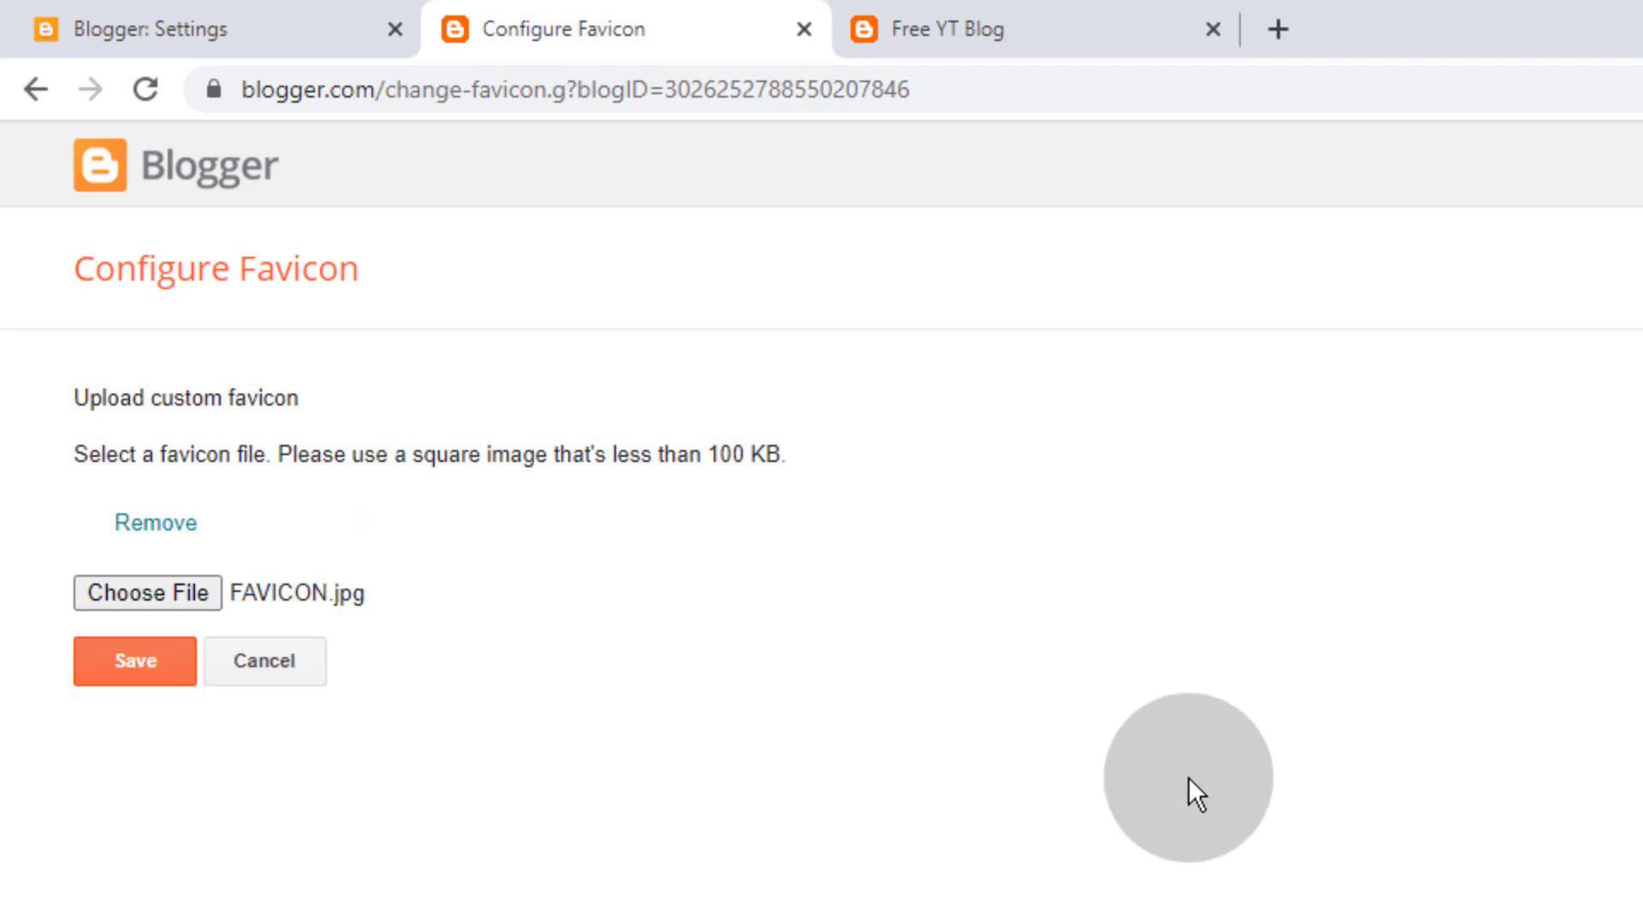
pyautogui.click(156, 676)
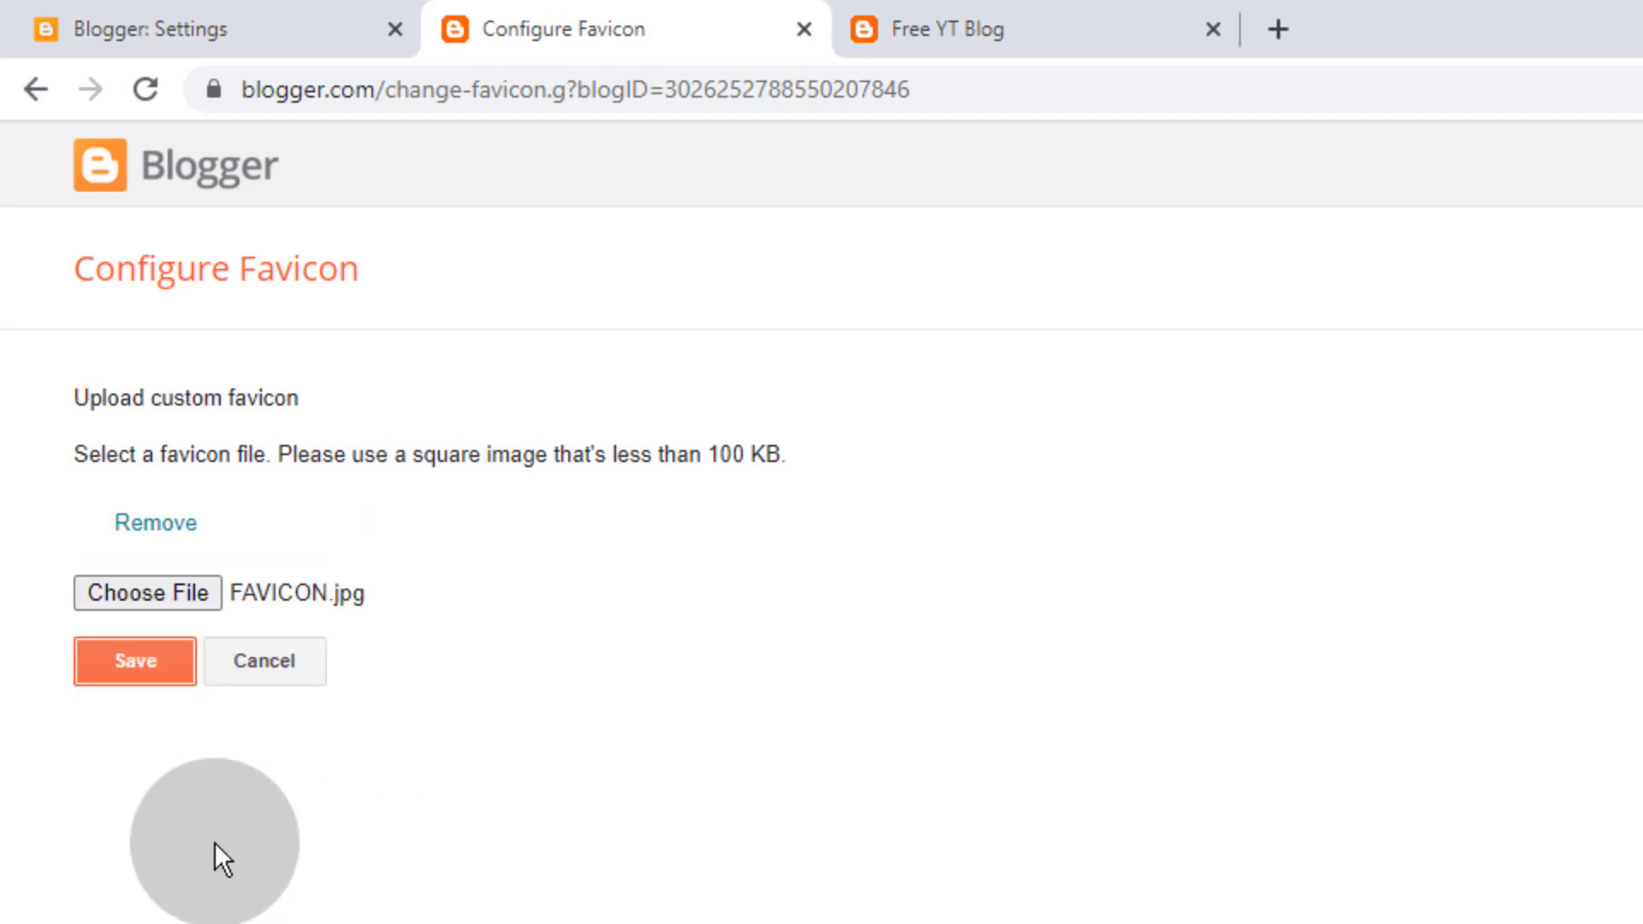
# Close the favicon page and reload the live Free YT Blog to show the F favicon
pyautogui.click(805, 32)
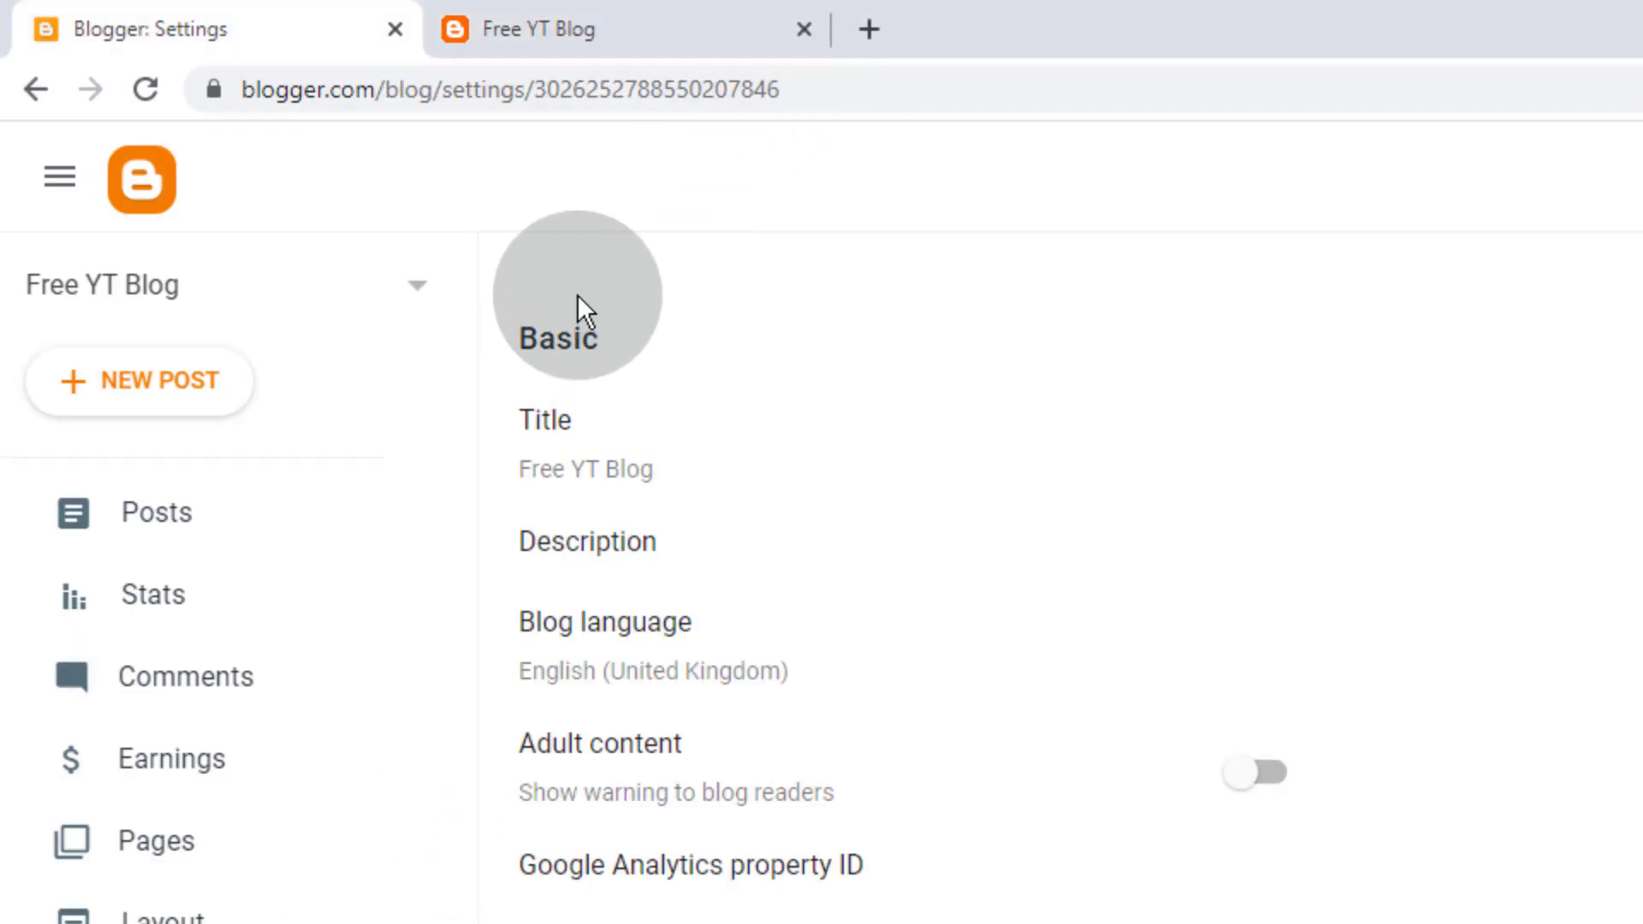
pyautogui.click(647, 29)
pyautogui.click(142, 95)
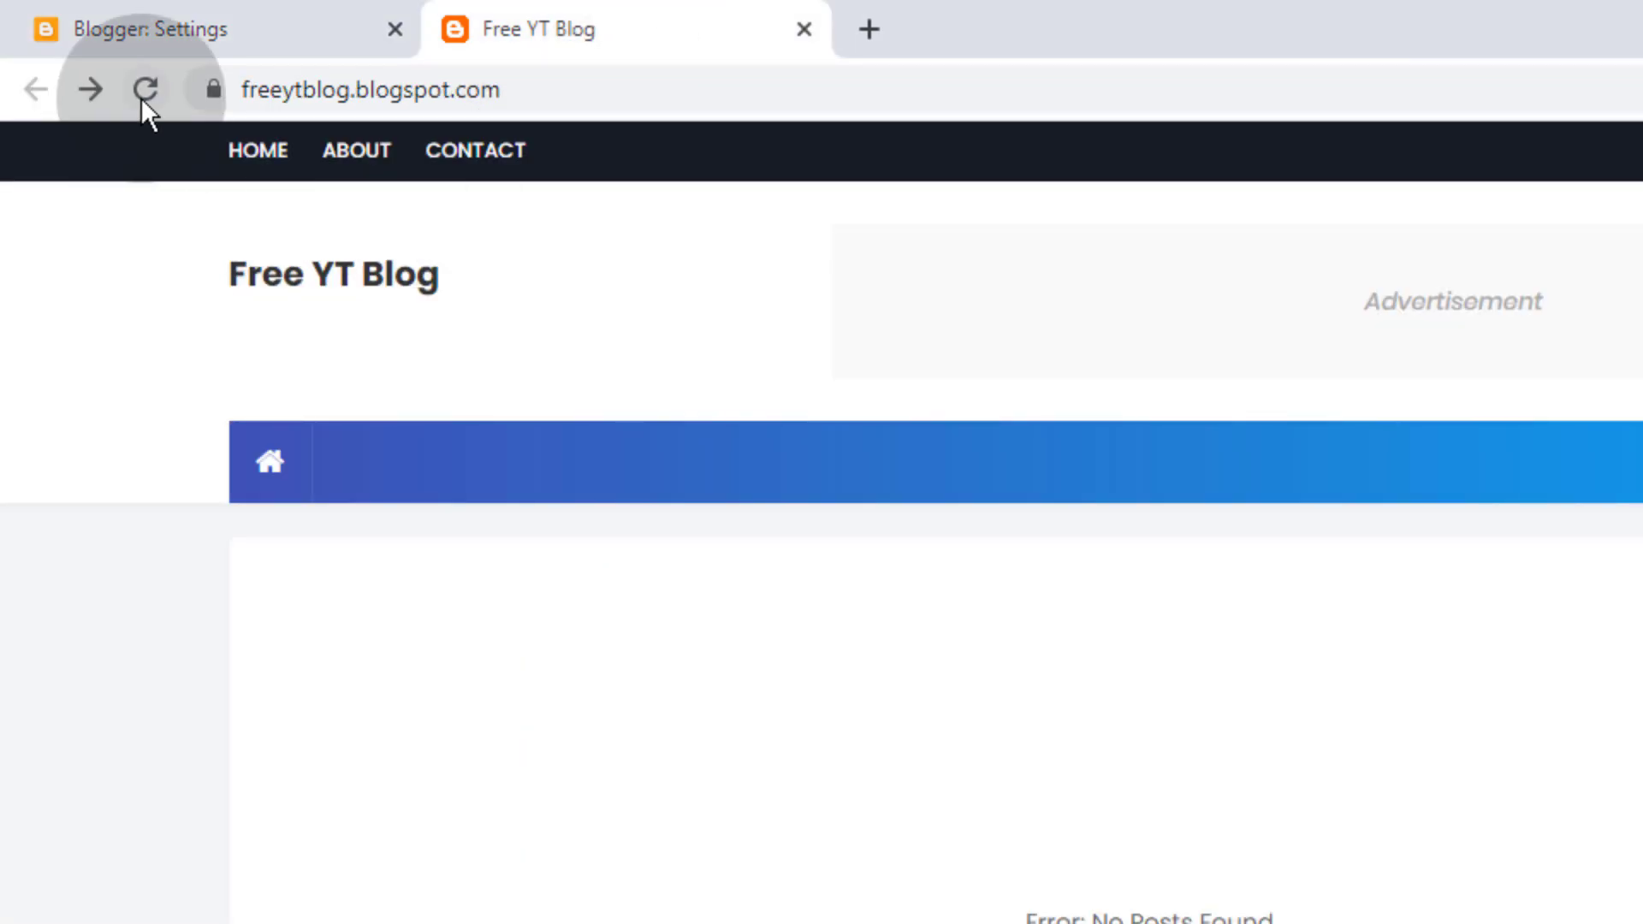
pyautogui.click(26, 650)
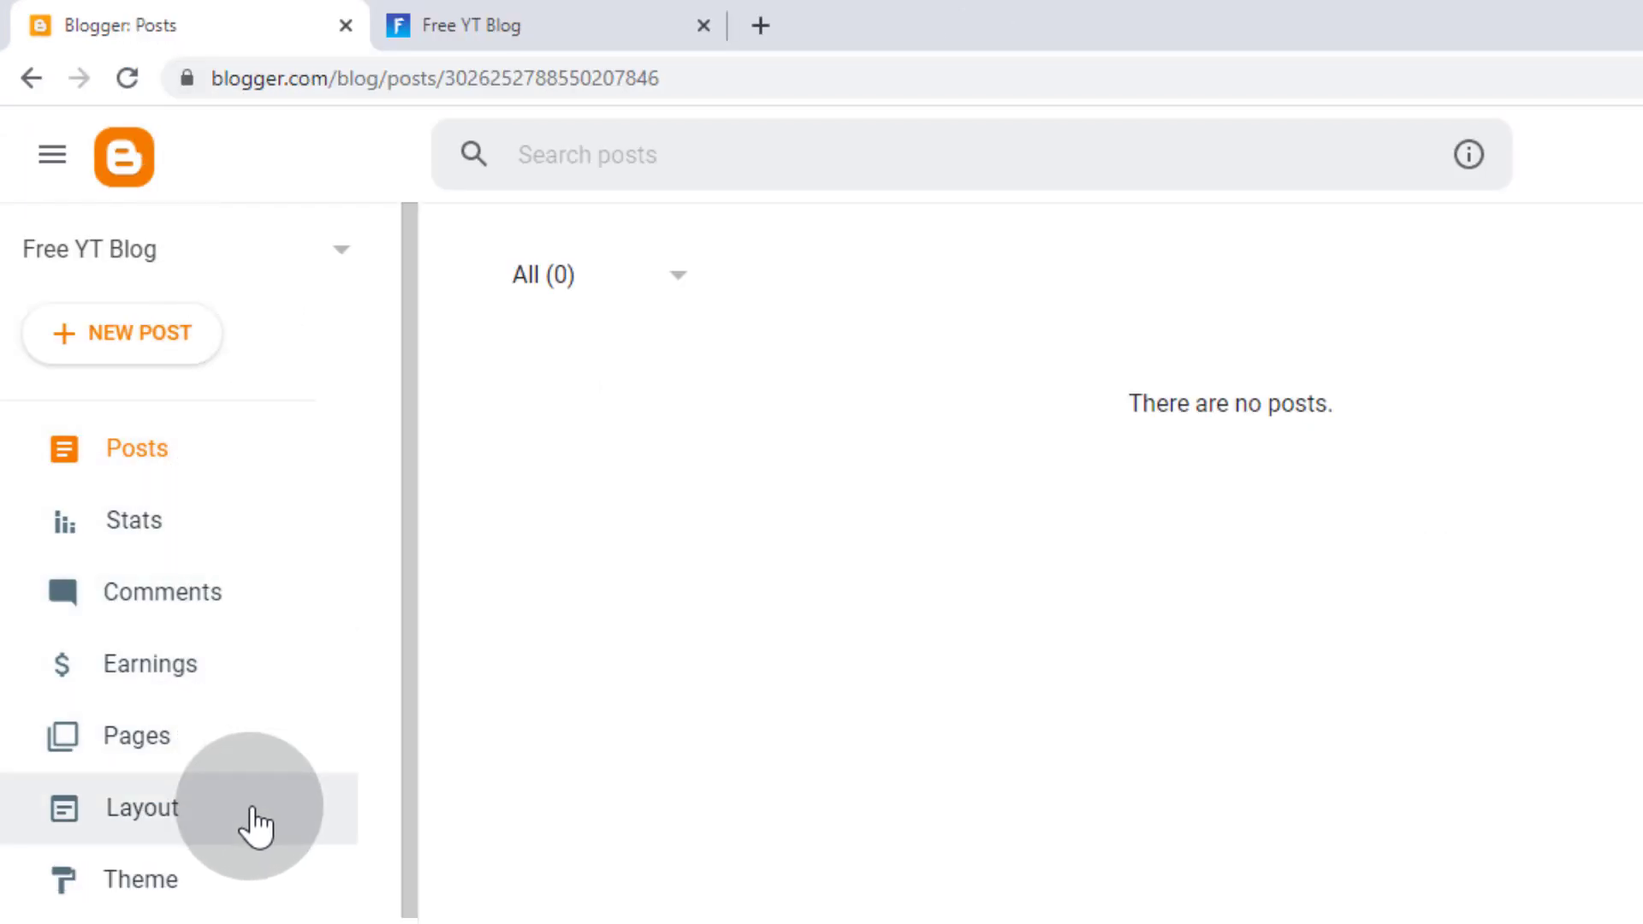
# Load Hed-Logo.png into the Header gadget, placed instead of title and description, and save
pyautogui.click(255, 826)
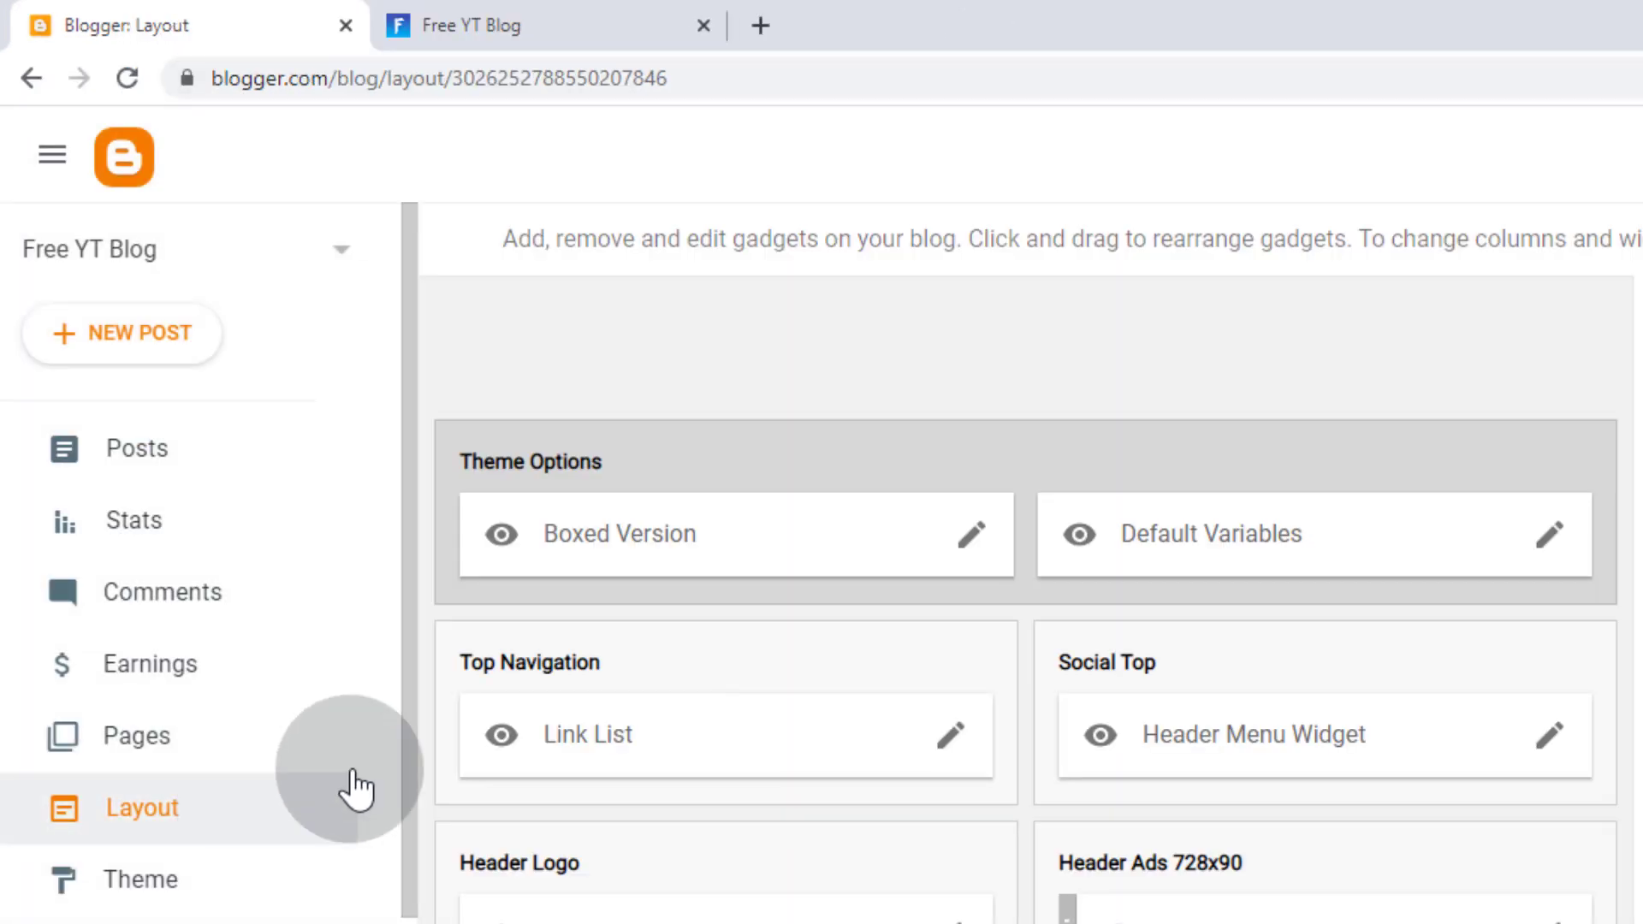
pyautogui.scroll(-3, 444, 758)
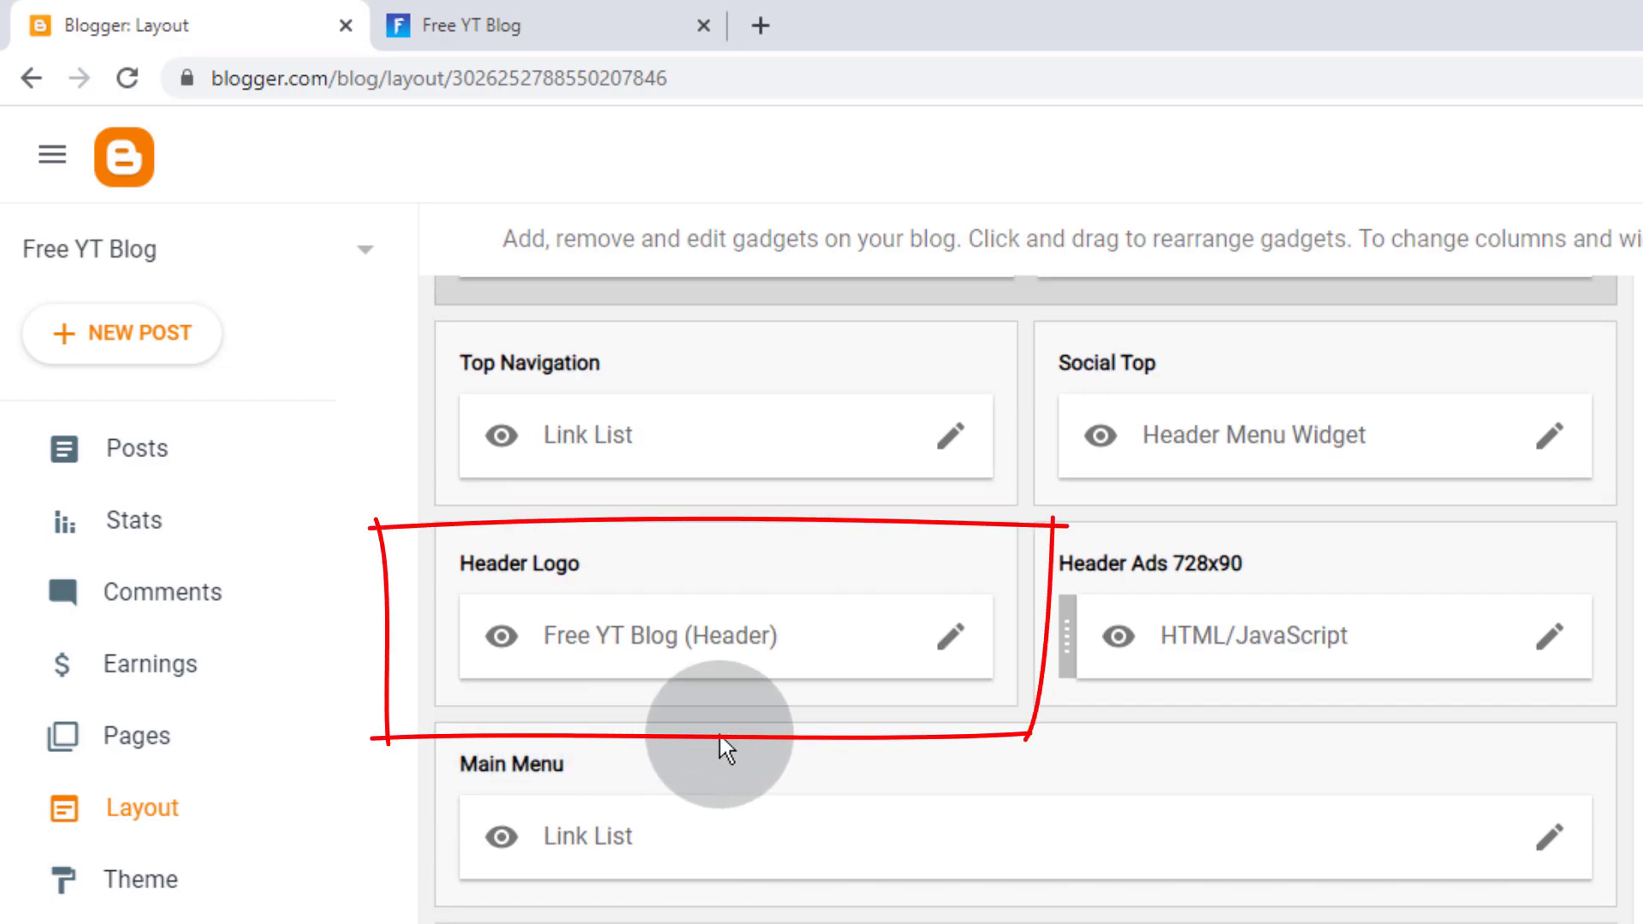
pyautogui.click(945, 651)
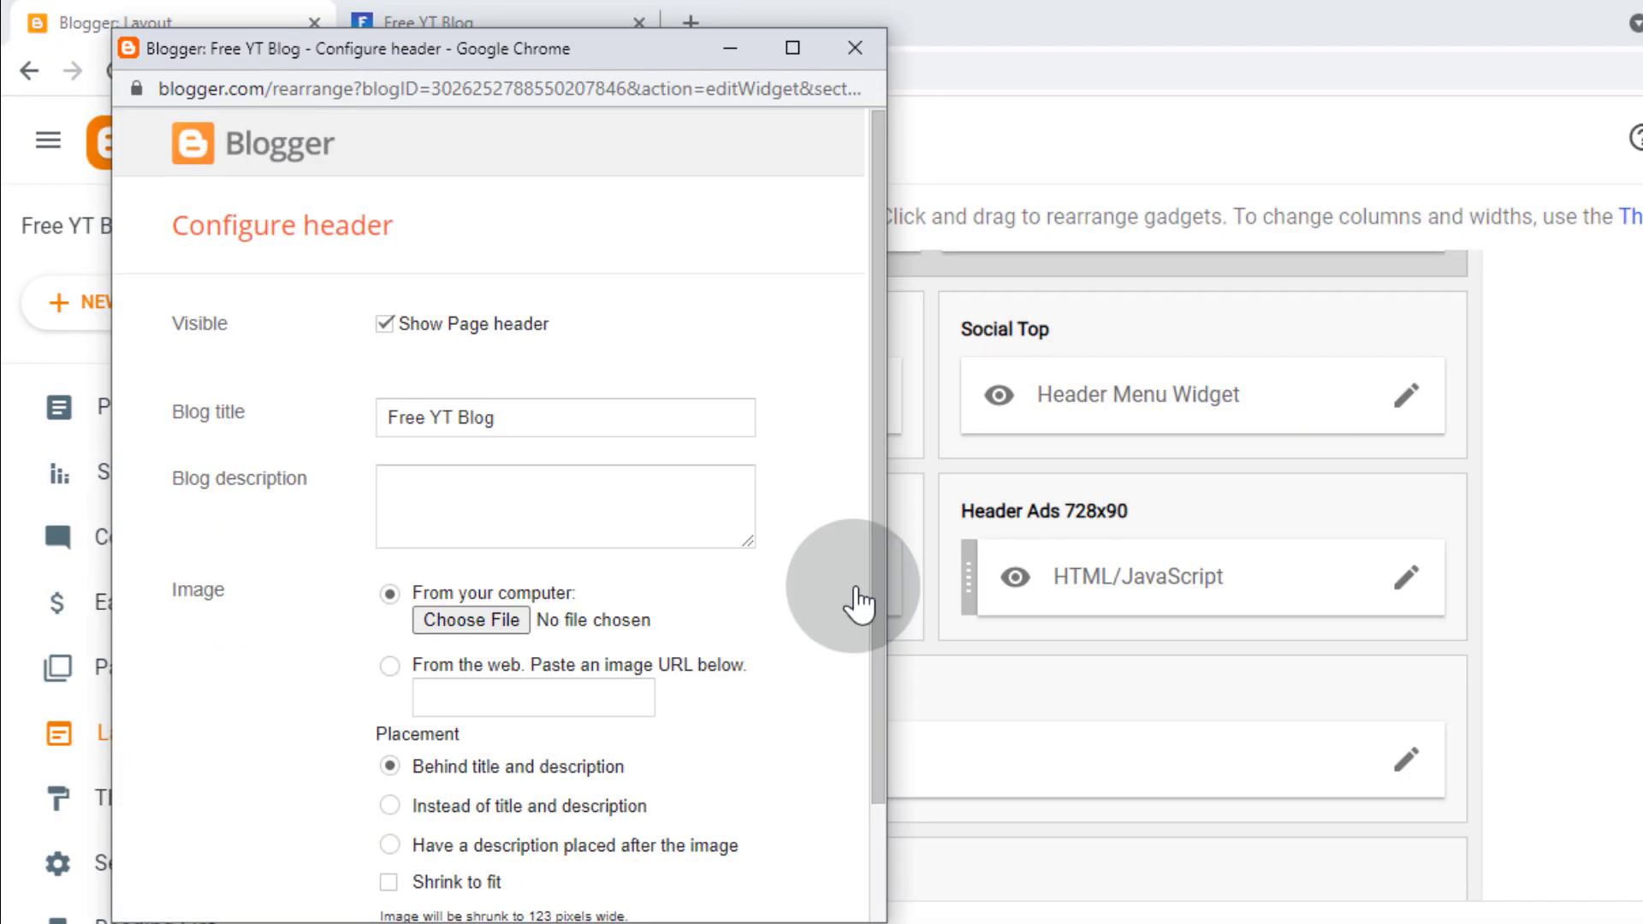
pyautogui.click(533, 677)
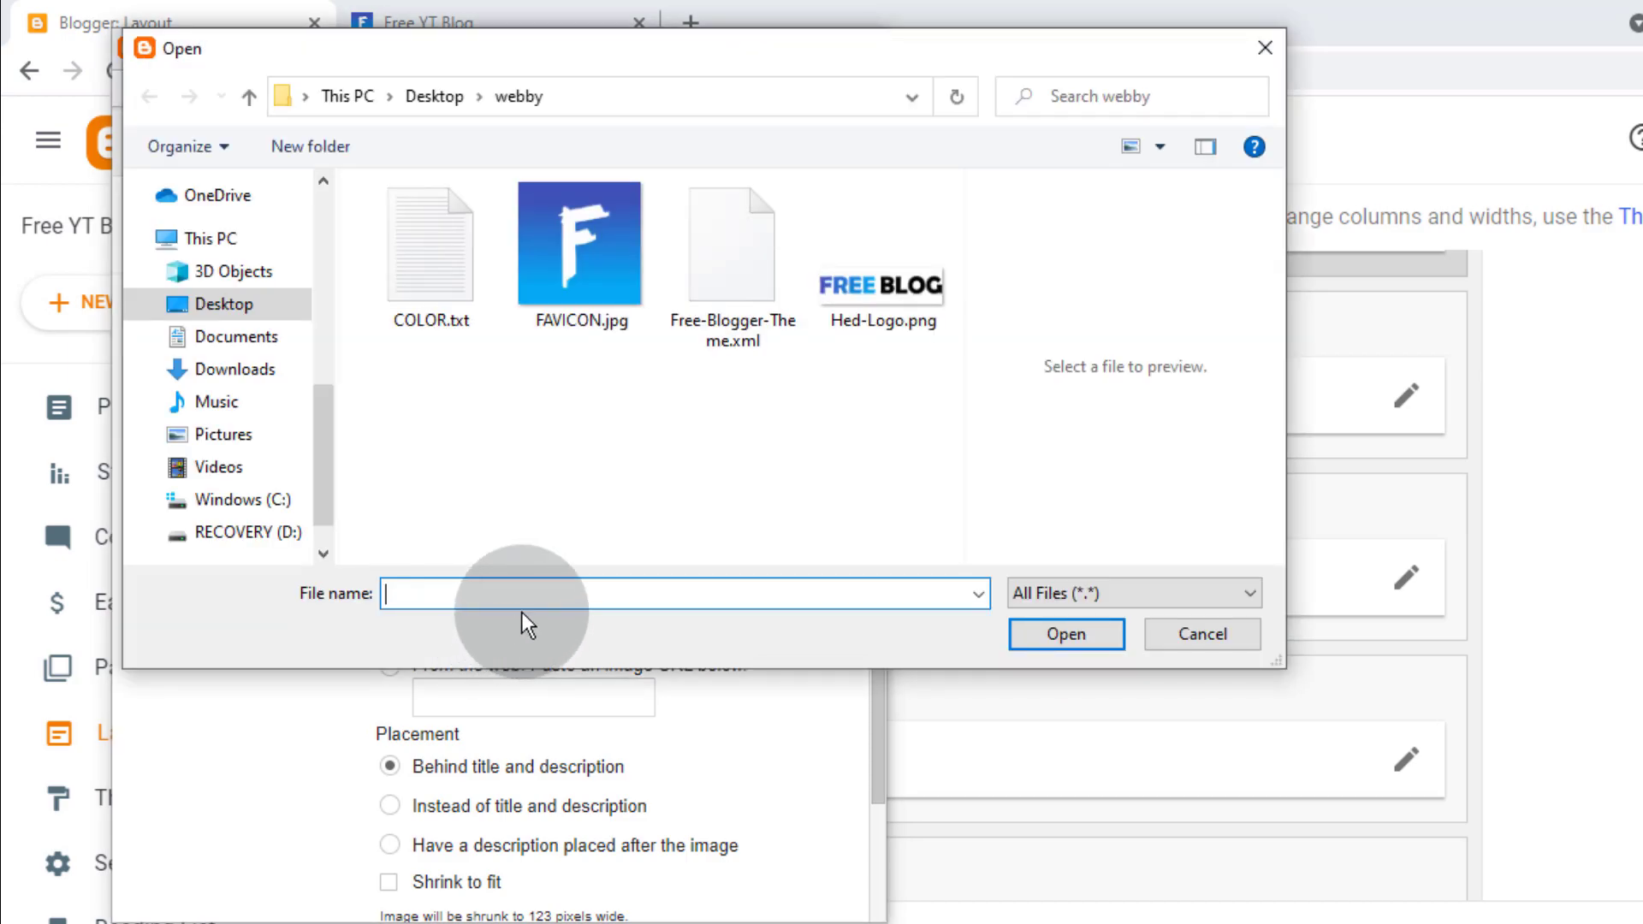
pyautogui.click(864, 325)
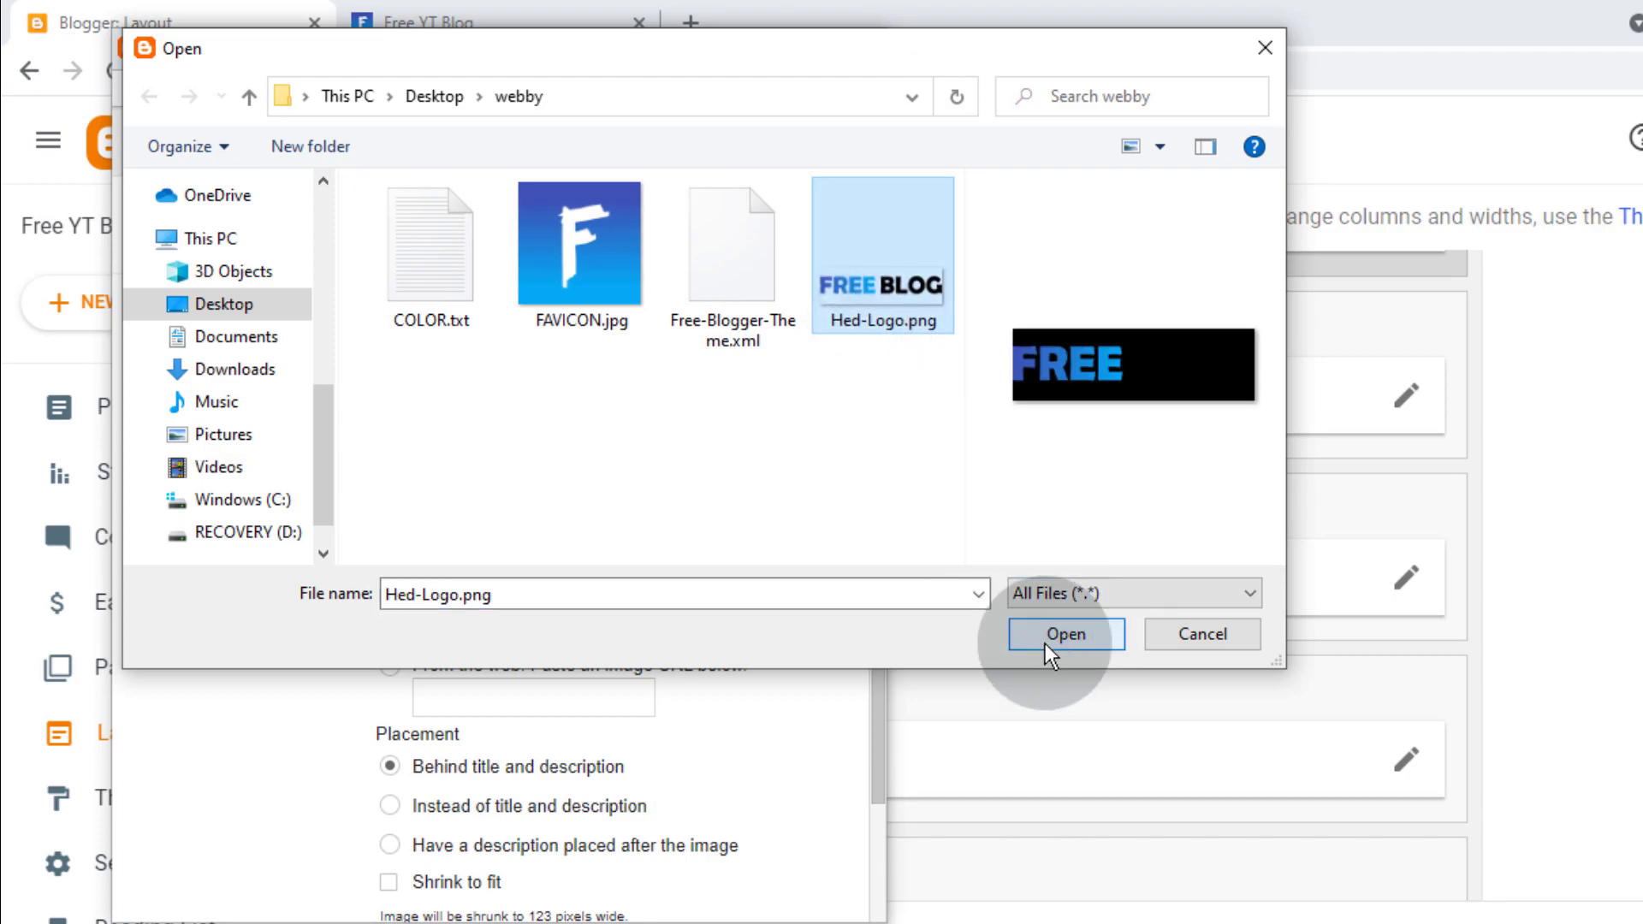
pyautogui.click(1062, 635)
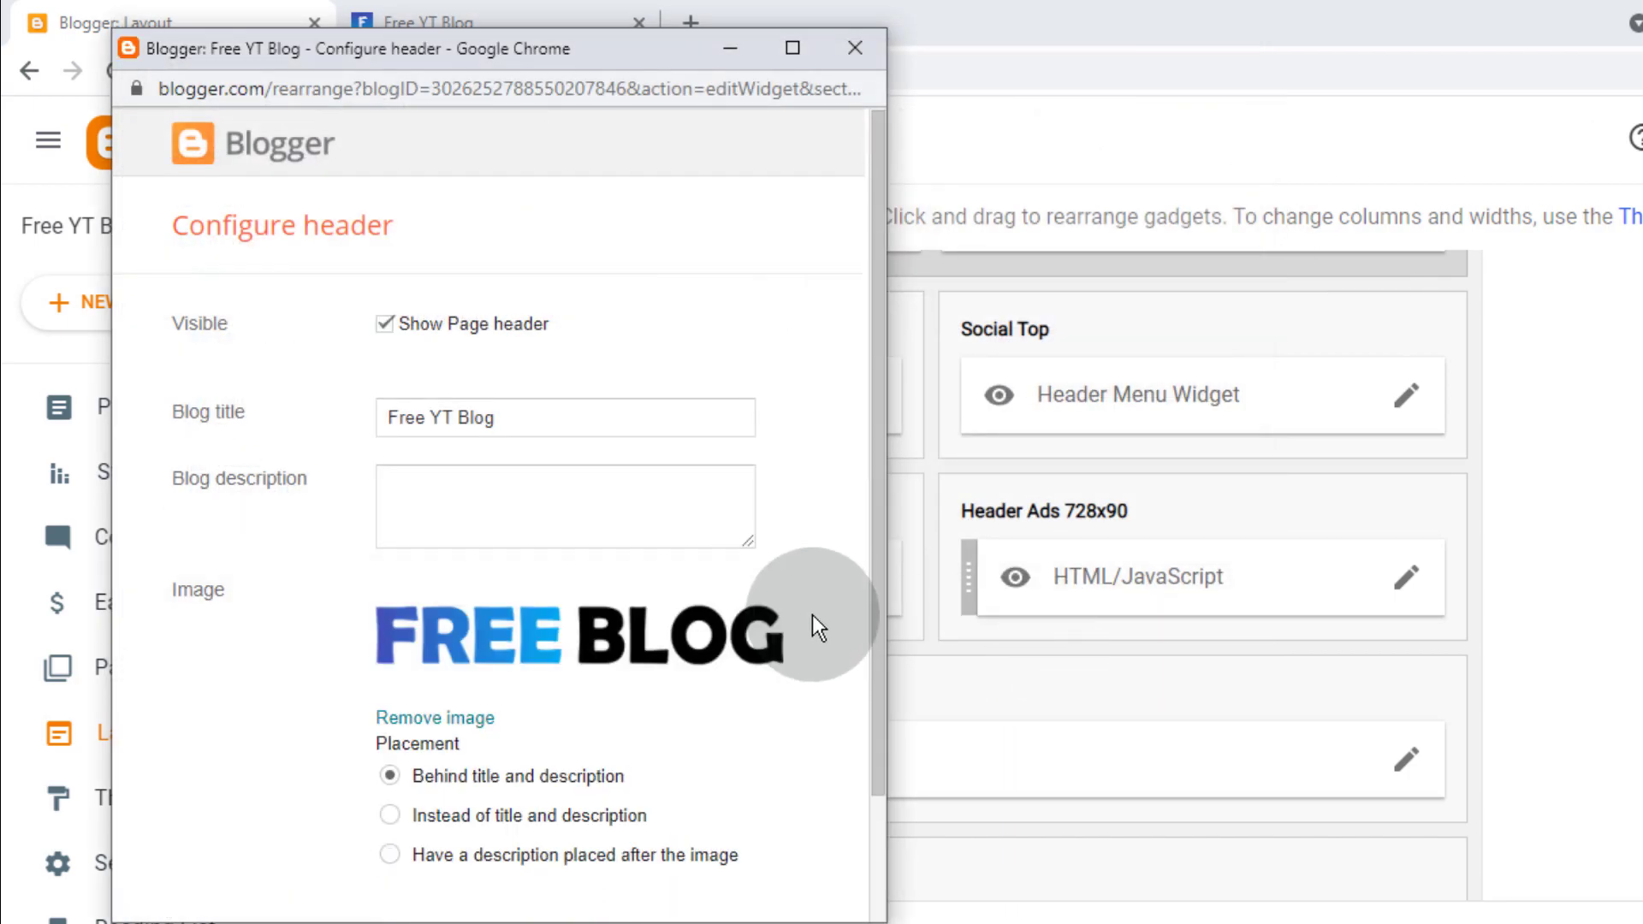
pyautogui.scroll(-2, 813, 615)
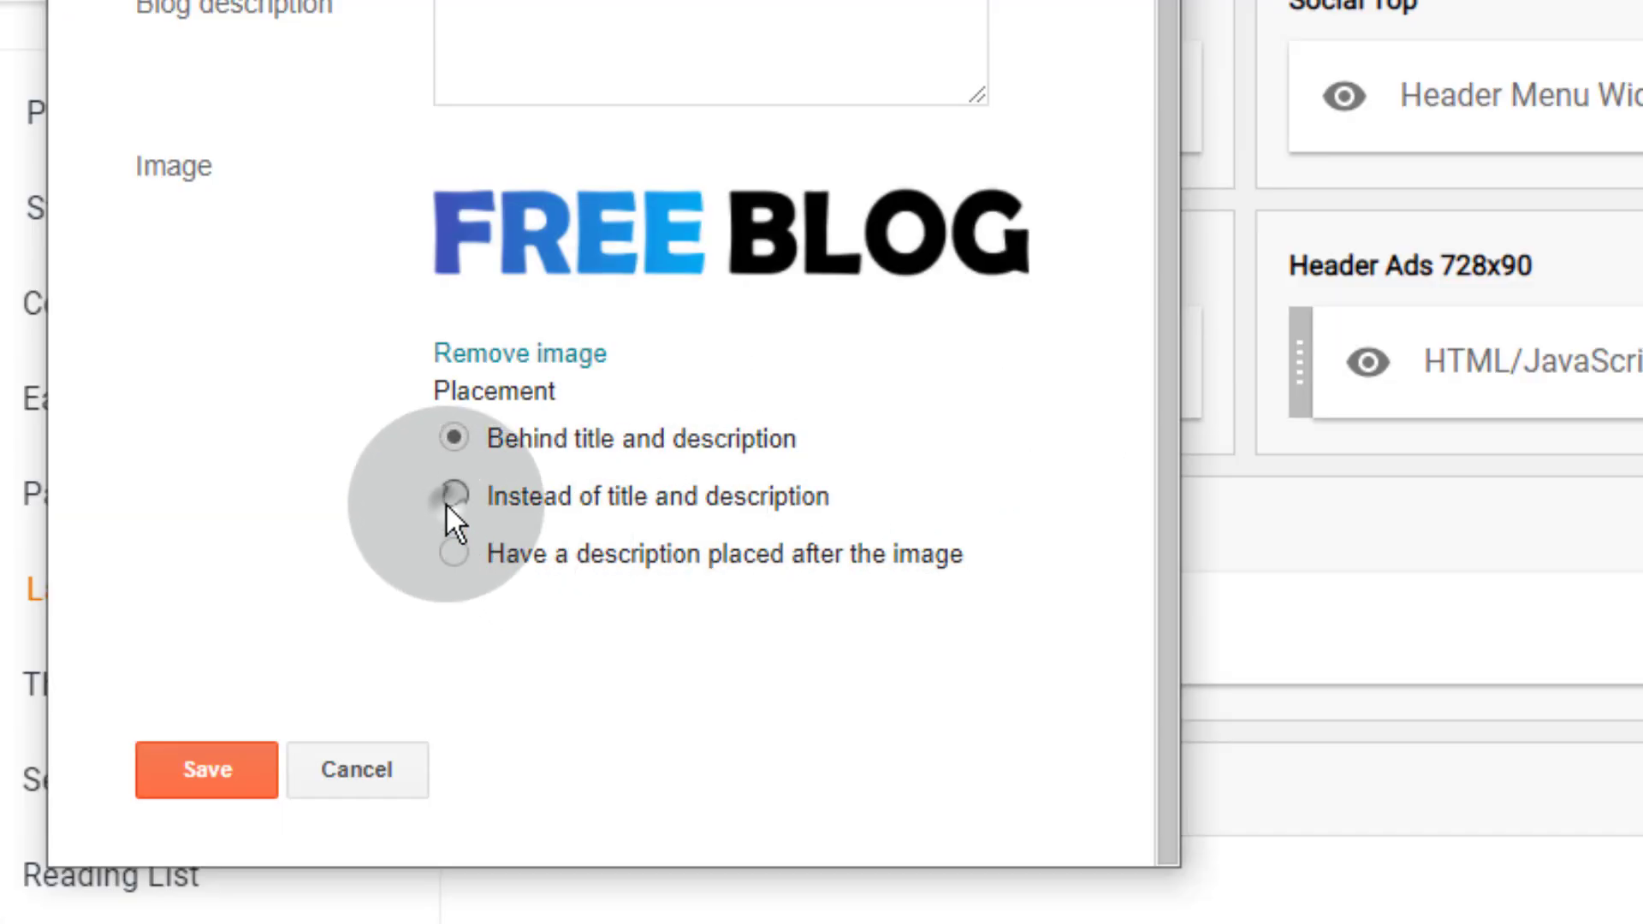
pyautogui.click(387, 670)
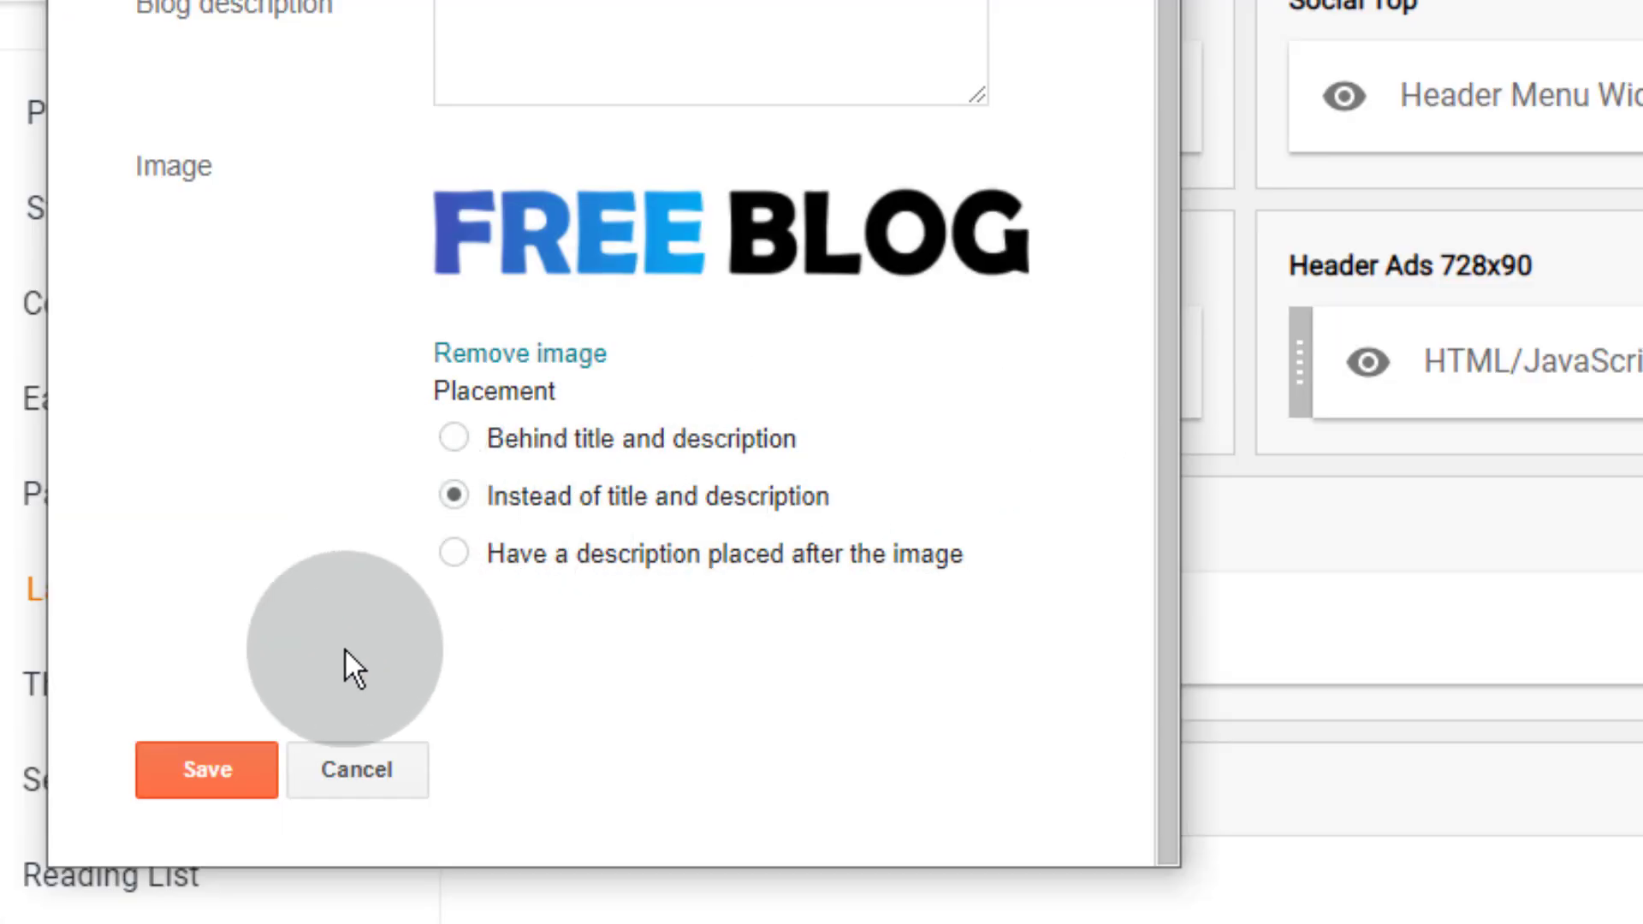
pyautogui.click(219, 782)
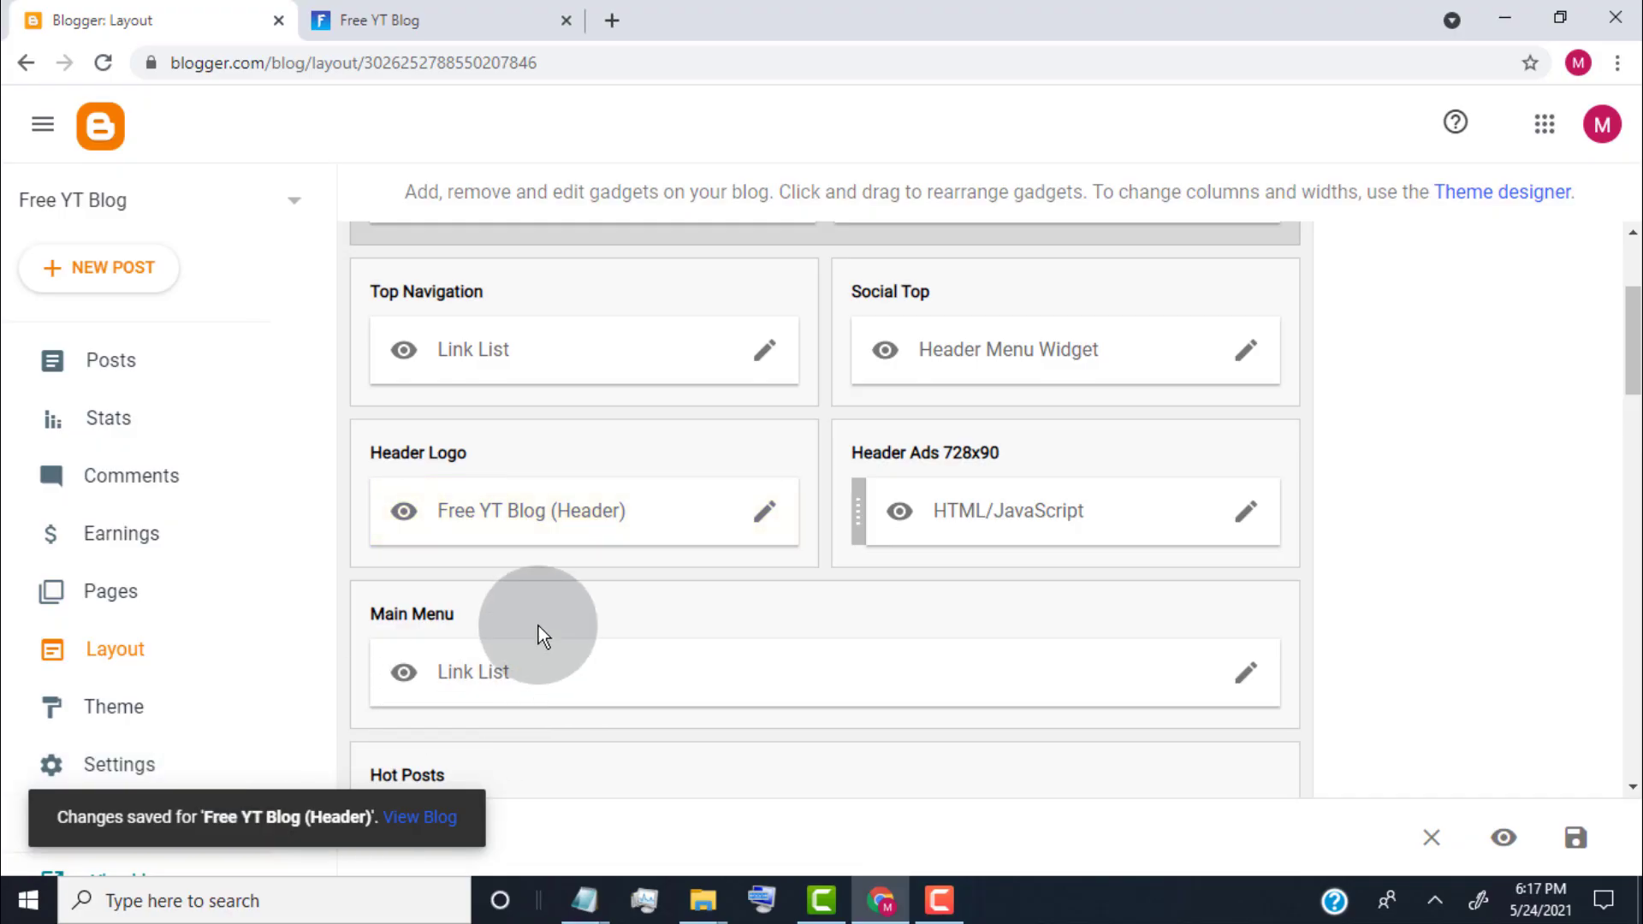
# Reload the live Free YT Blog tab to see the FREE BLOG header logo
pyautogui.click(483, 21)
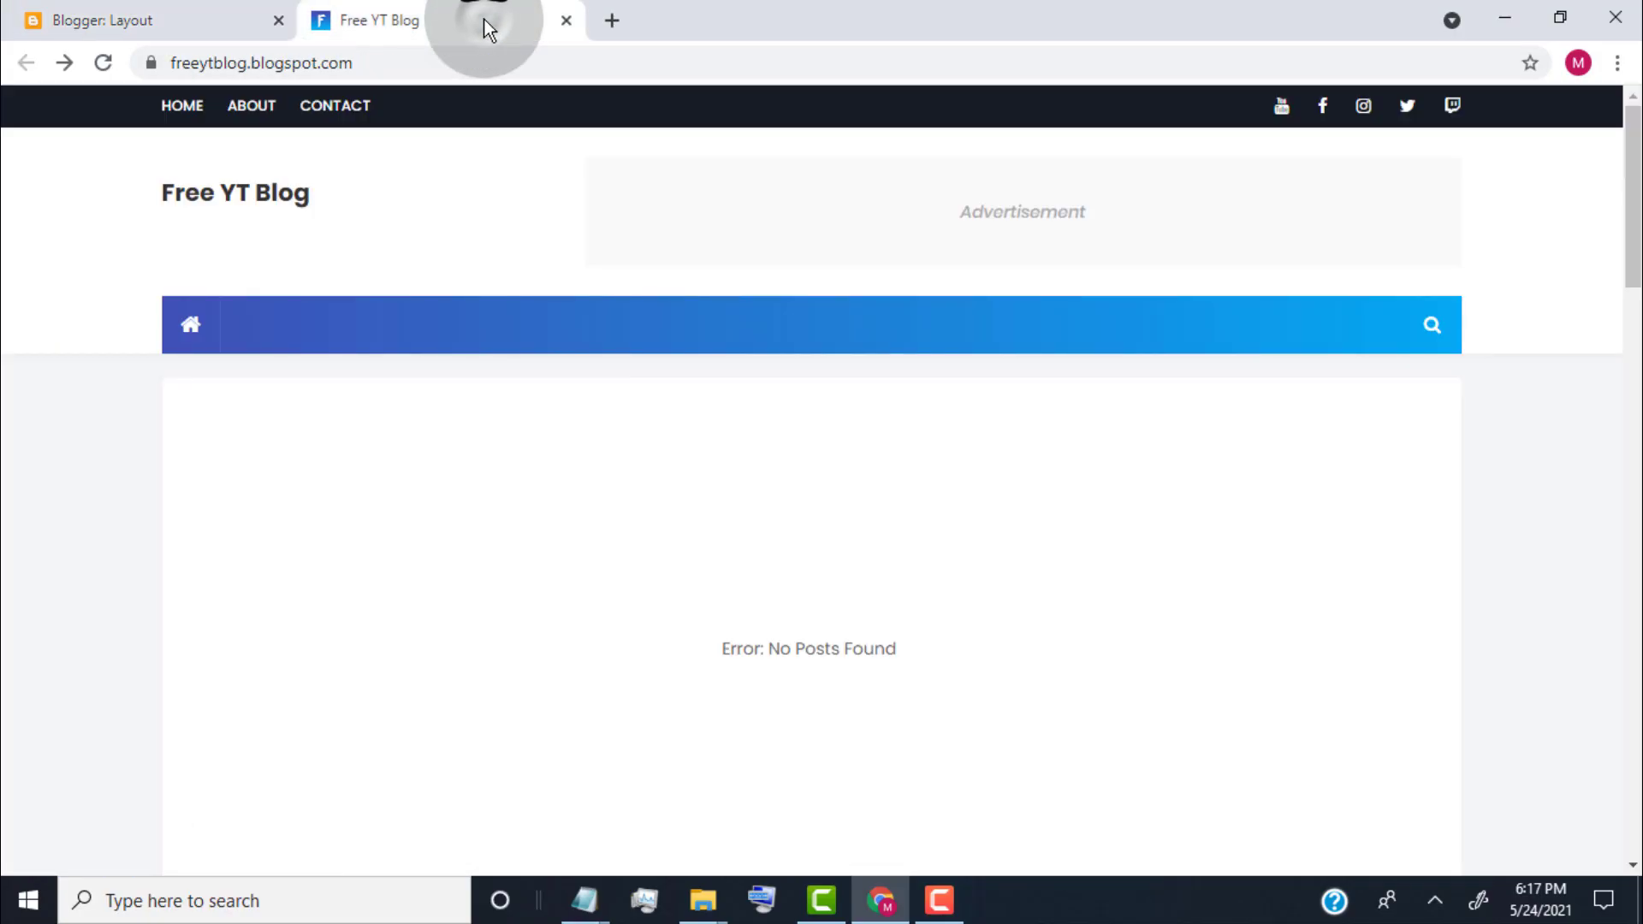
pyautogui.click(102, 64)
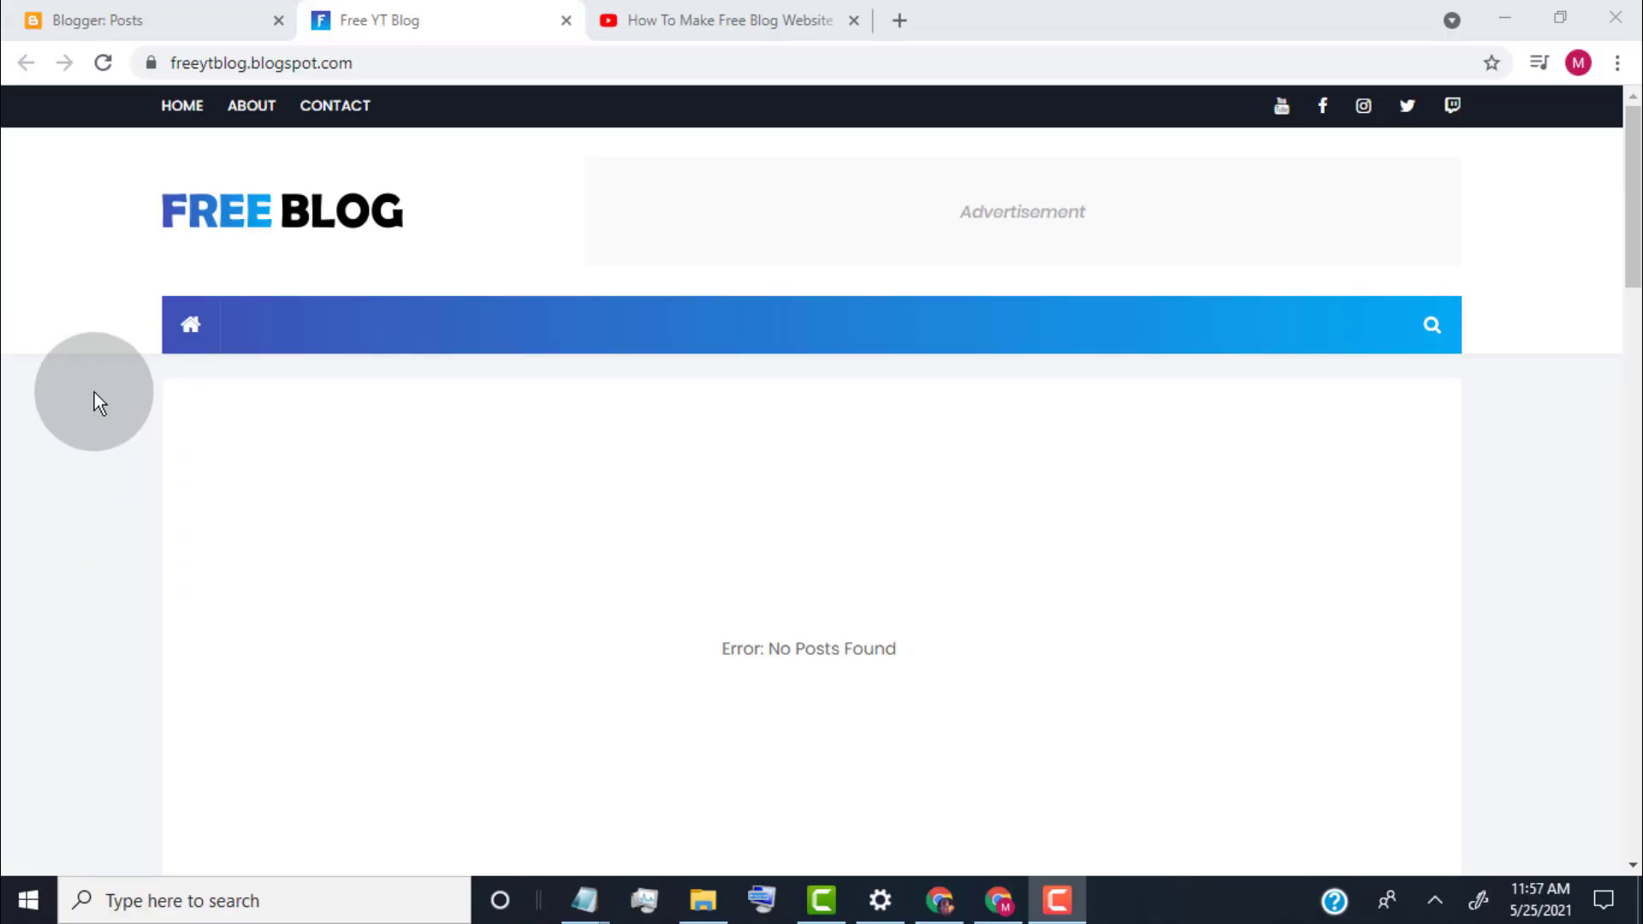
# Start a new post titled 'Person Doing Yoga'
pyautogui.click(222, 17)
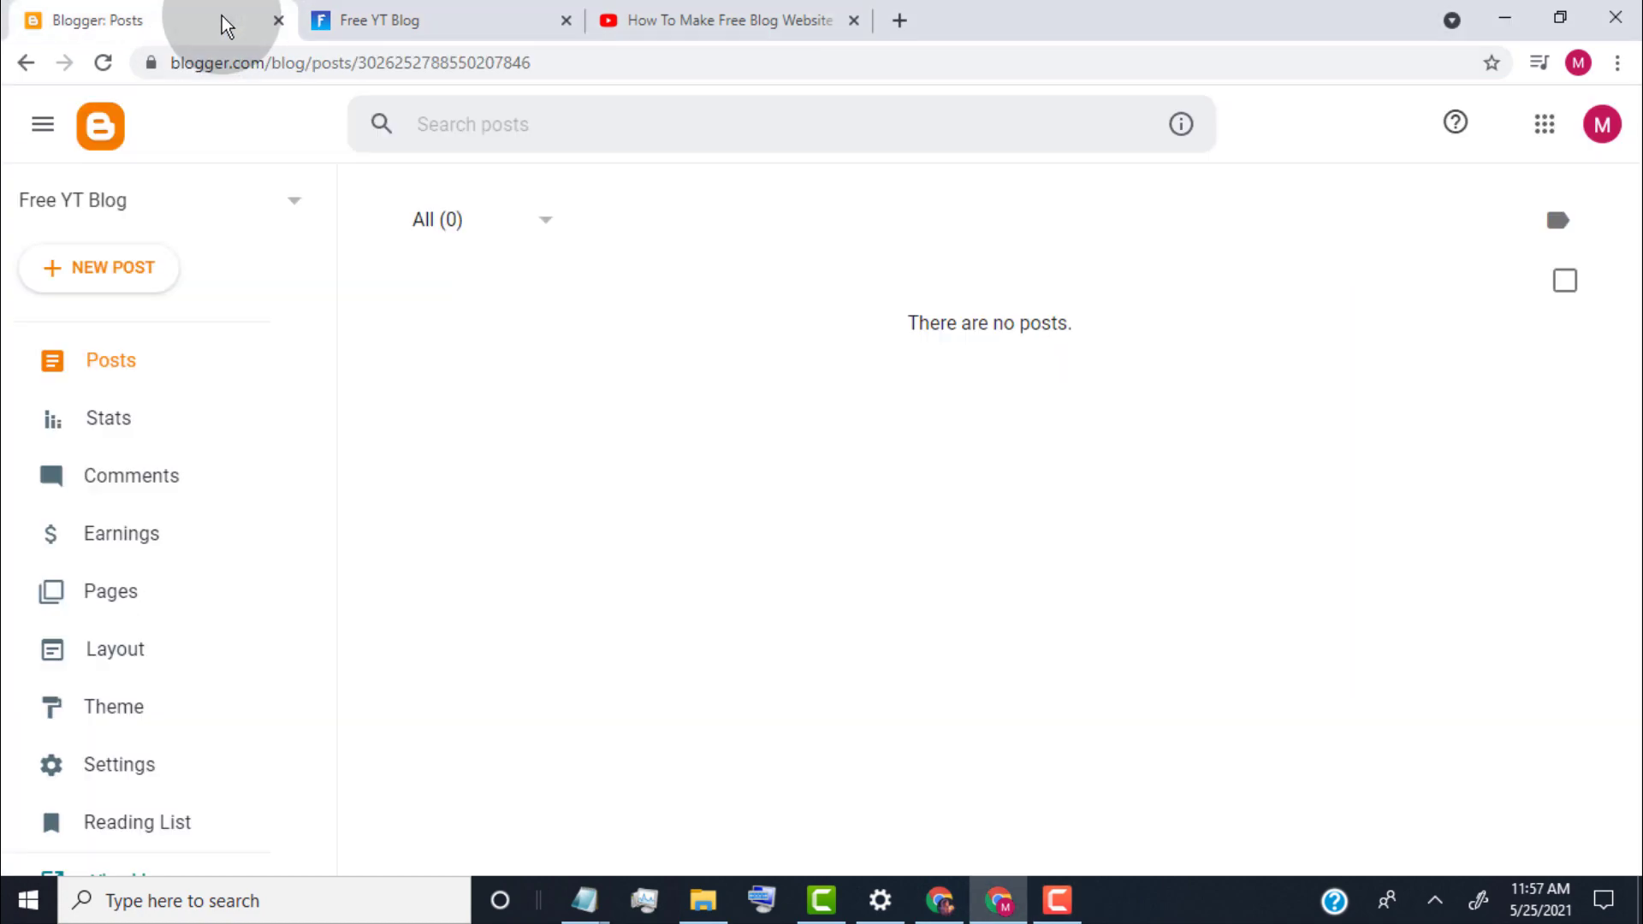
pyautogui.click(155, 287)
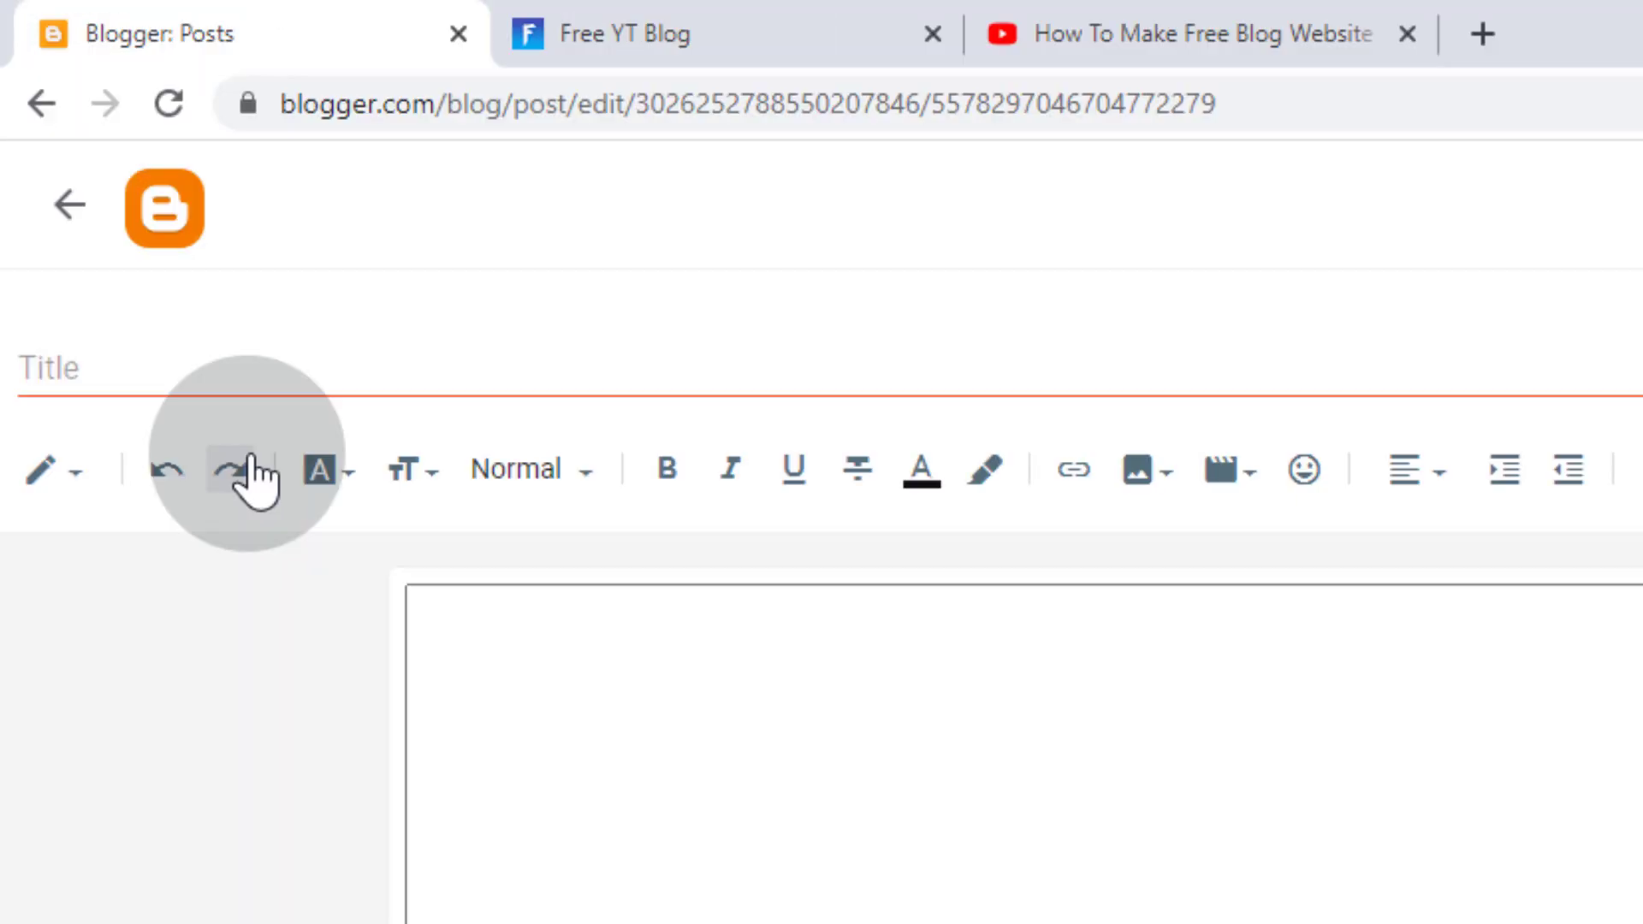
pyautogui.click(41, 220)
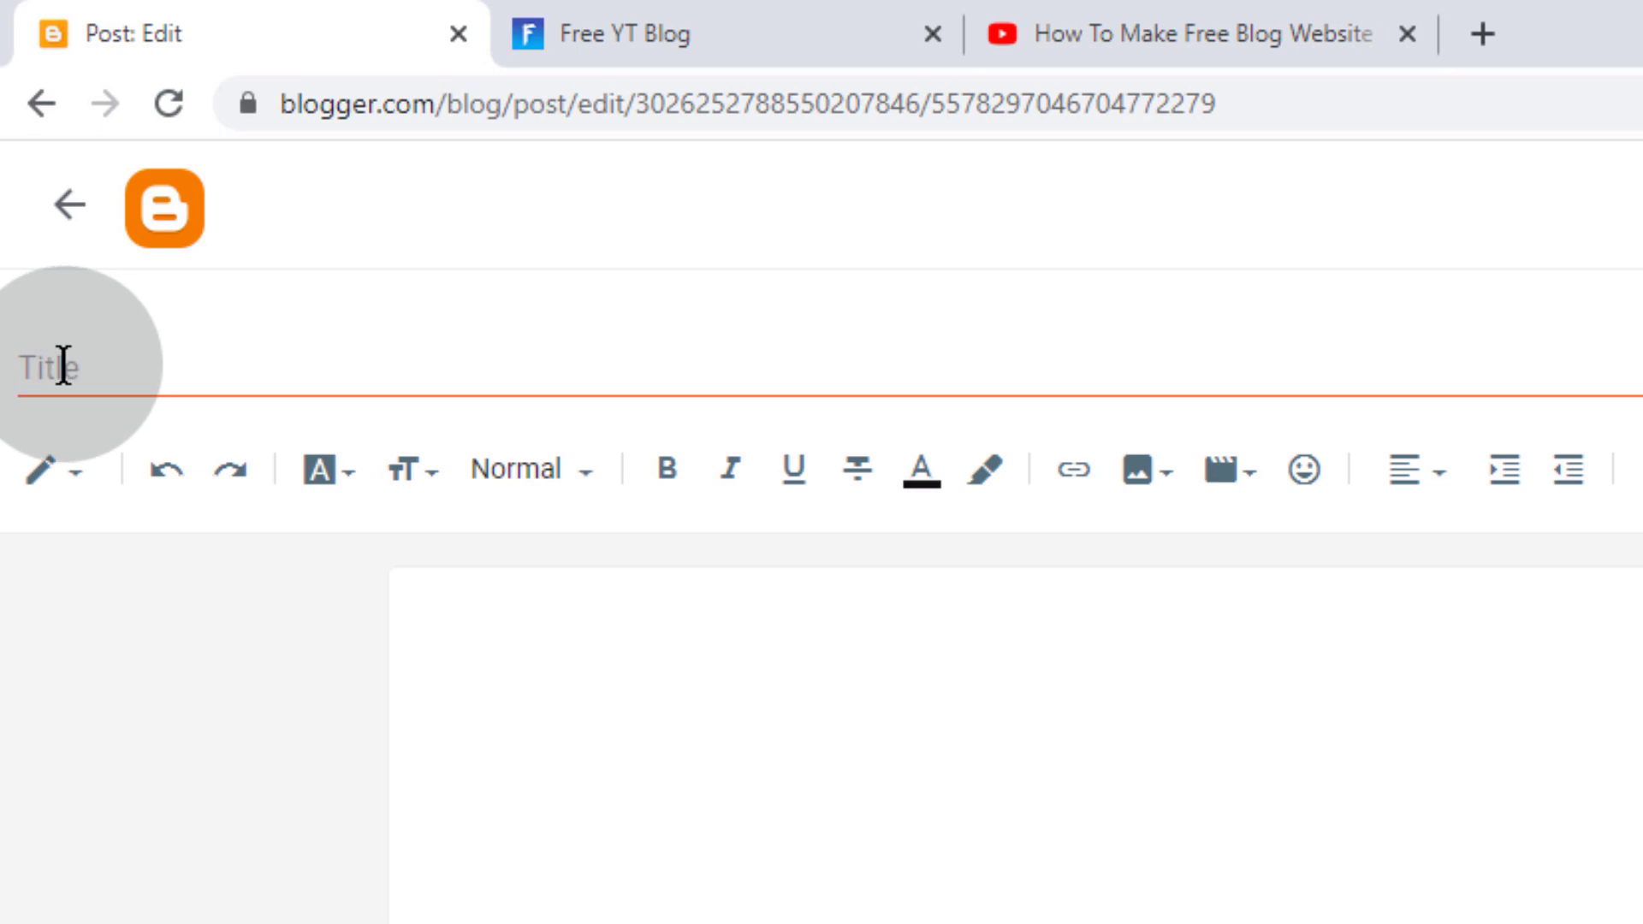
pyautogui.write('Person Doing Yoga')
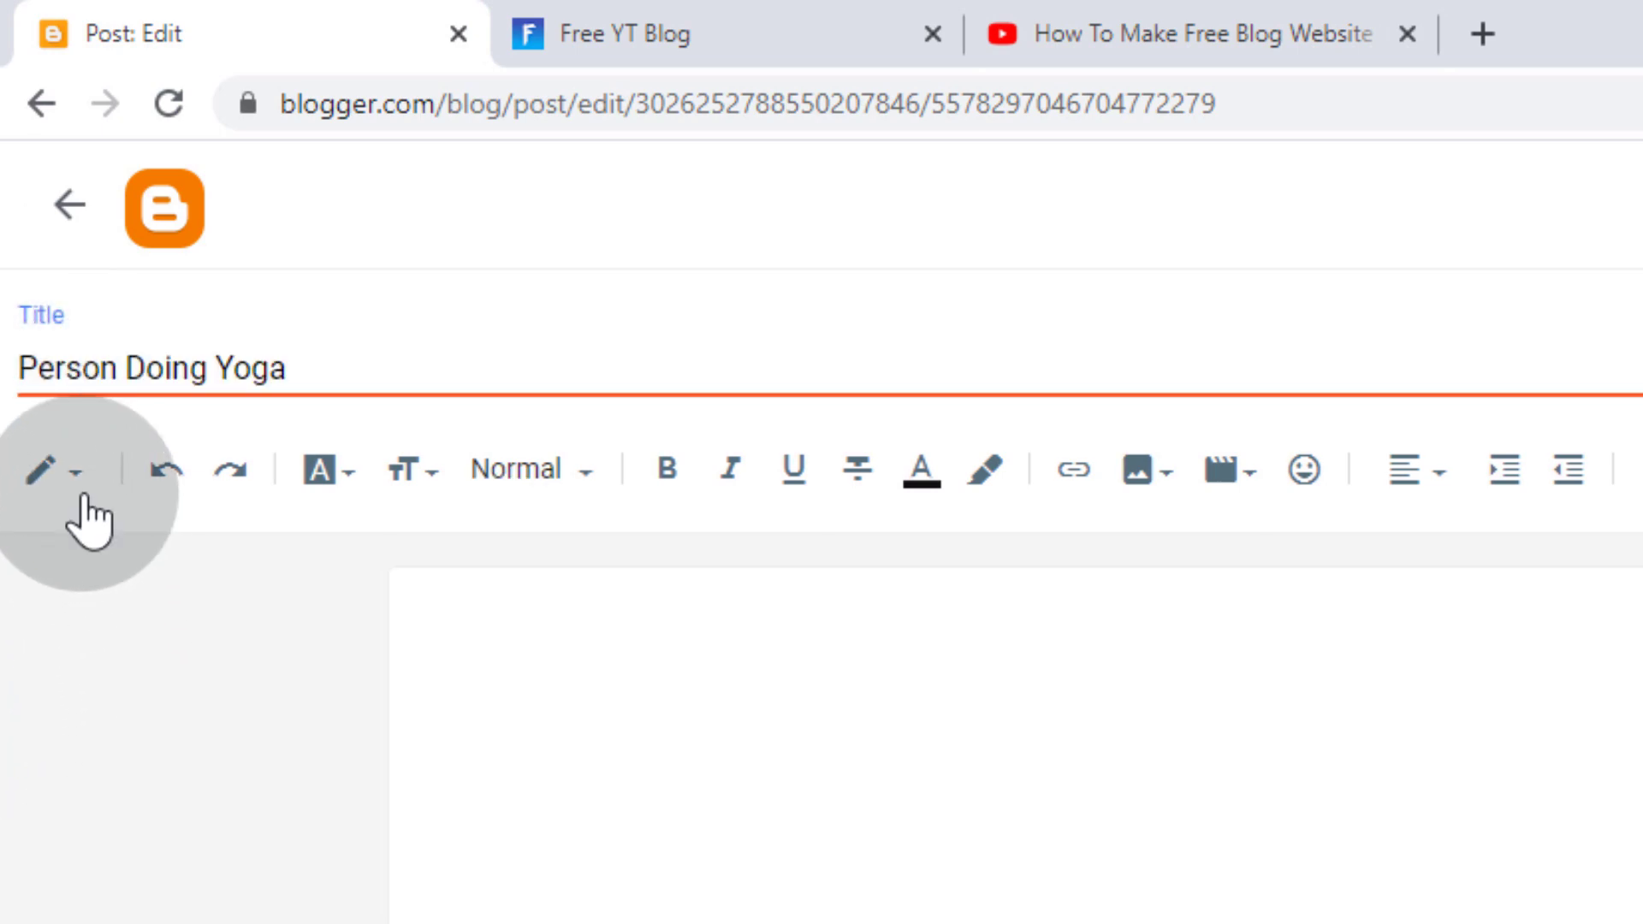
# Switch the post editor to HTML view and bring up YouTube Studio
pyautogui.click(60, 471)
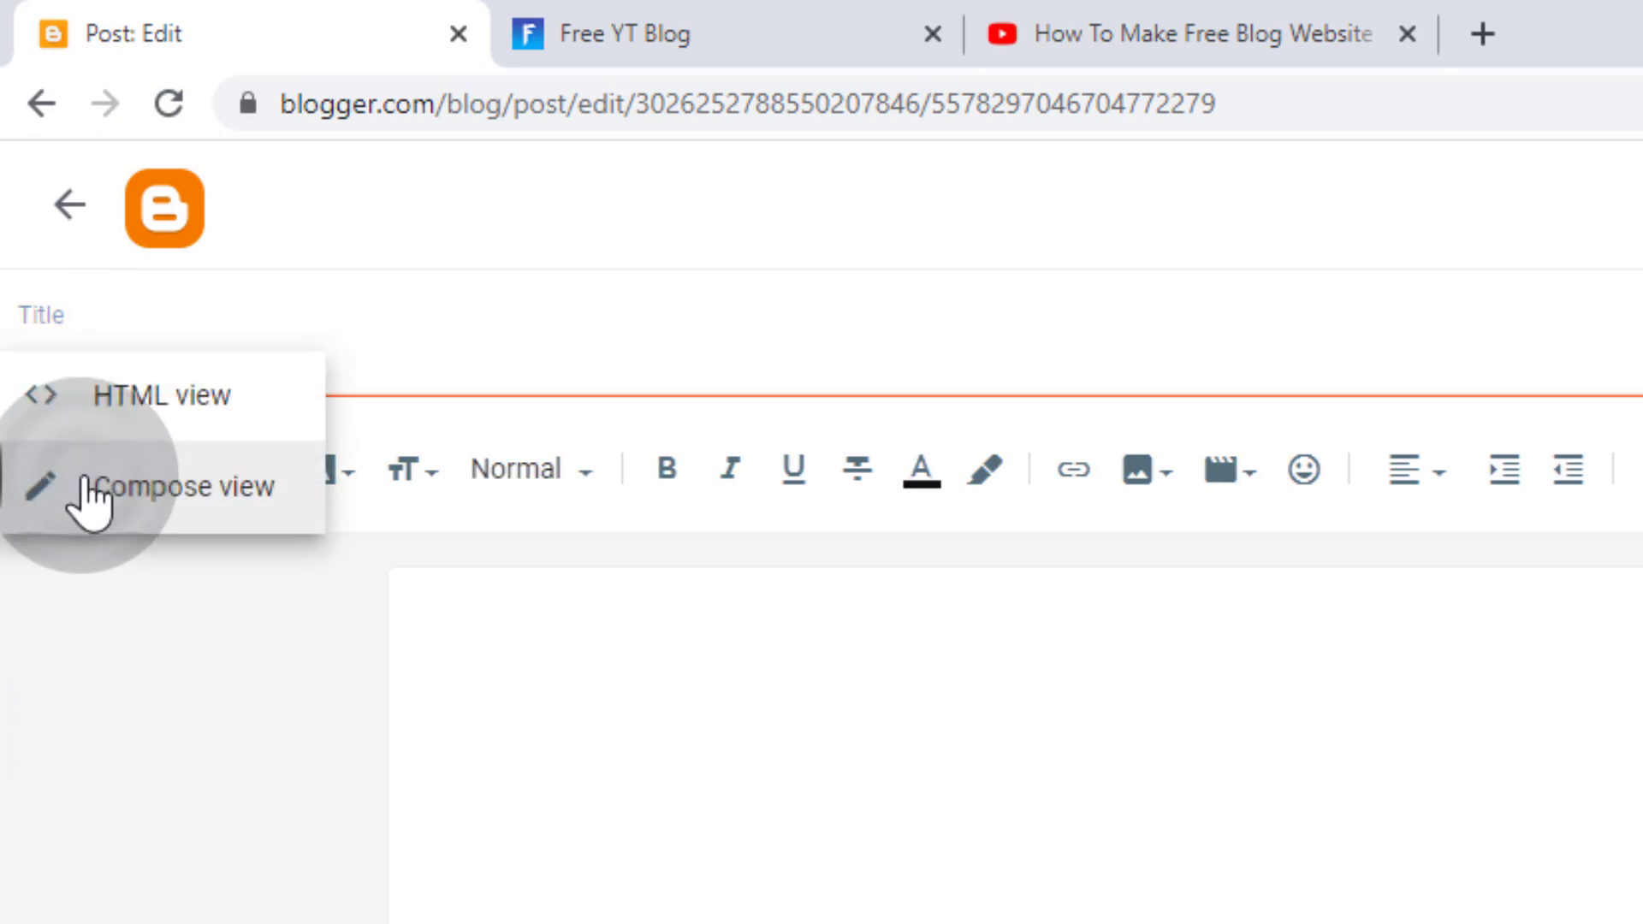
pyautogui.click(128, 402)
pyautogui.click(284, 558)
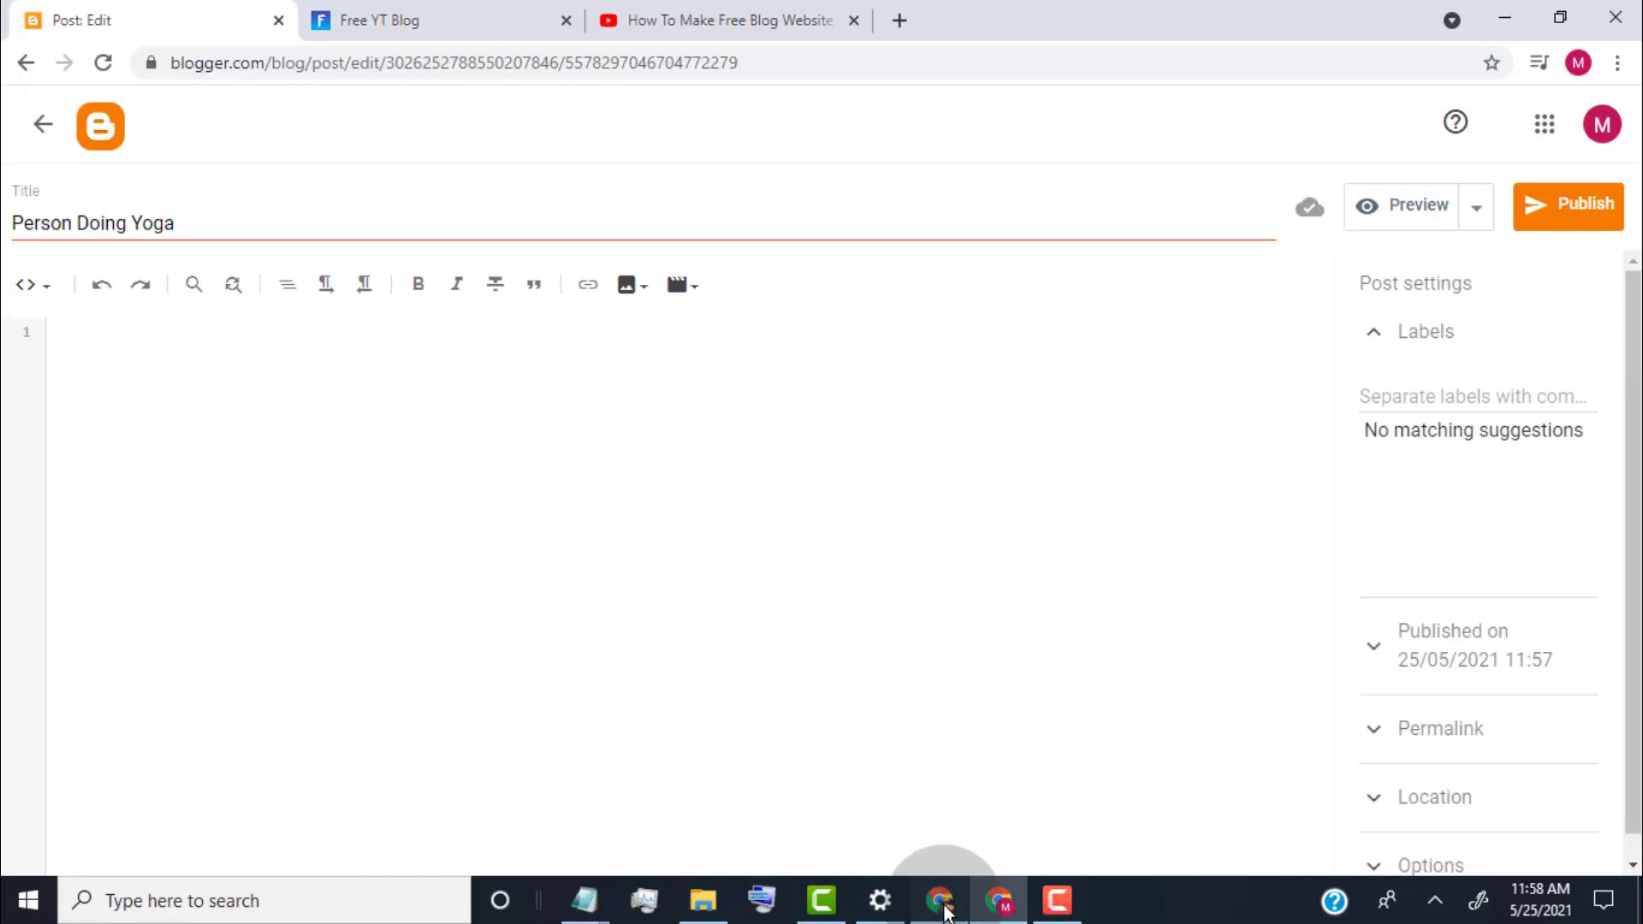
pyautogui.click(942, 903)
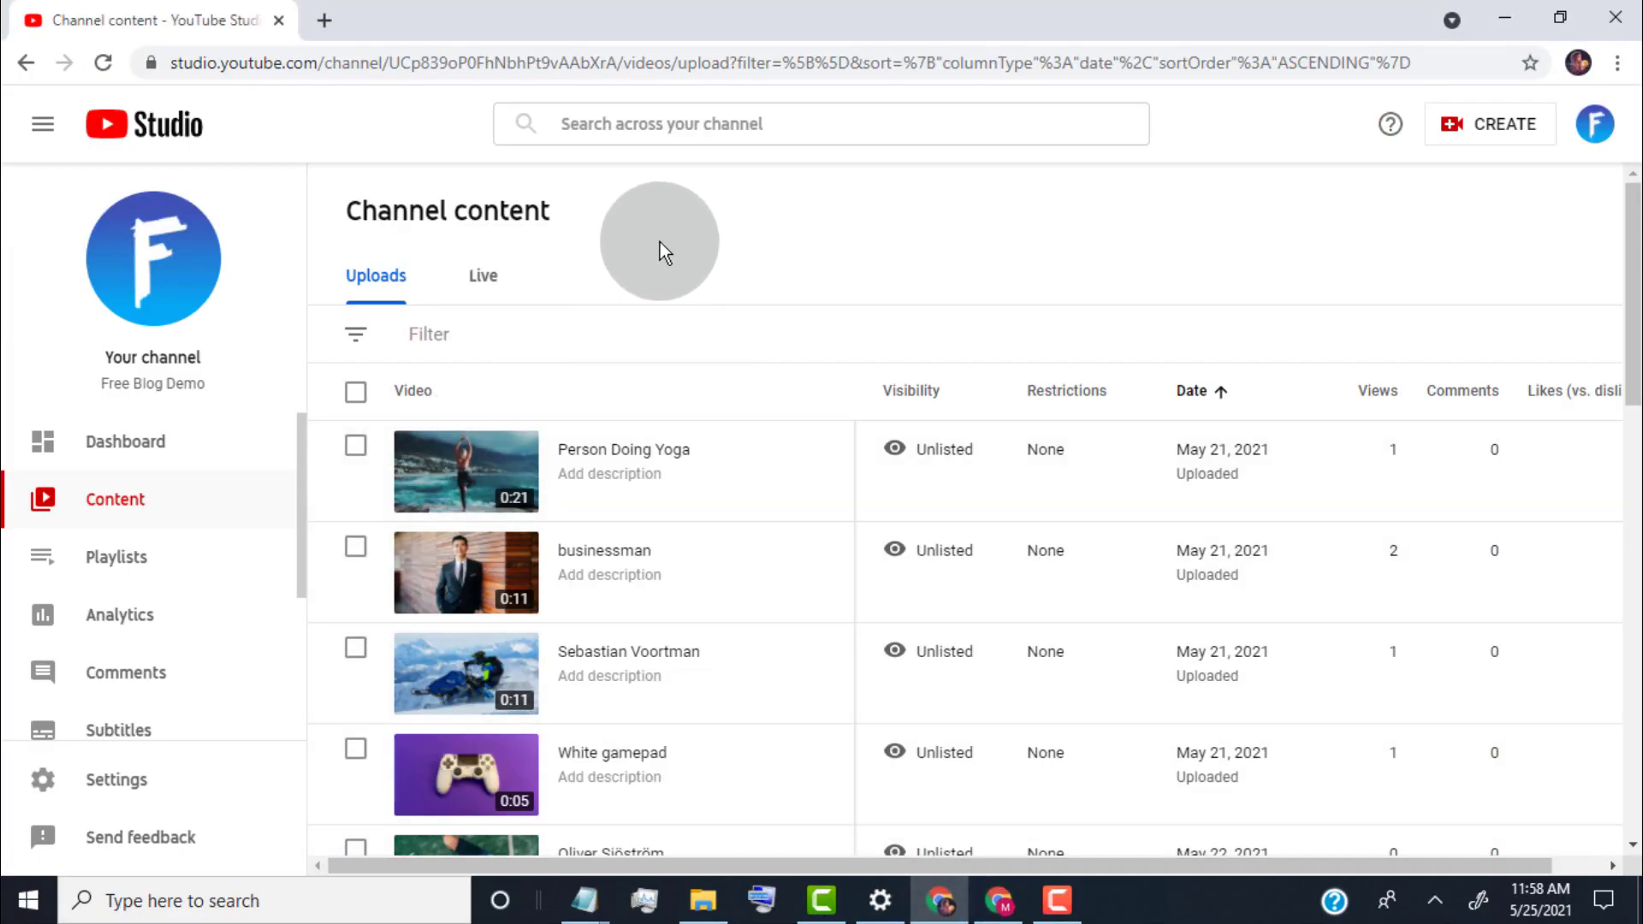
# Open the Person Doing Yoga video's details and download its full-size thumbnail
pyautogui.click(157, 503)
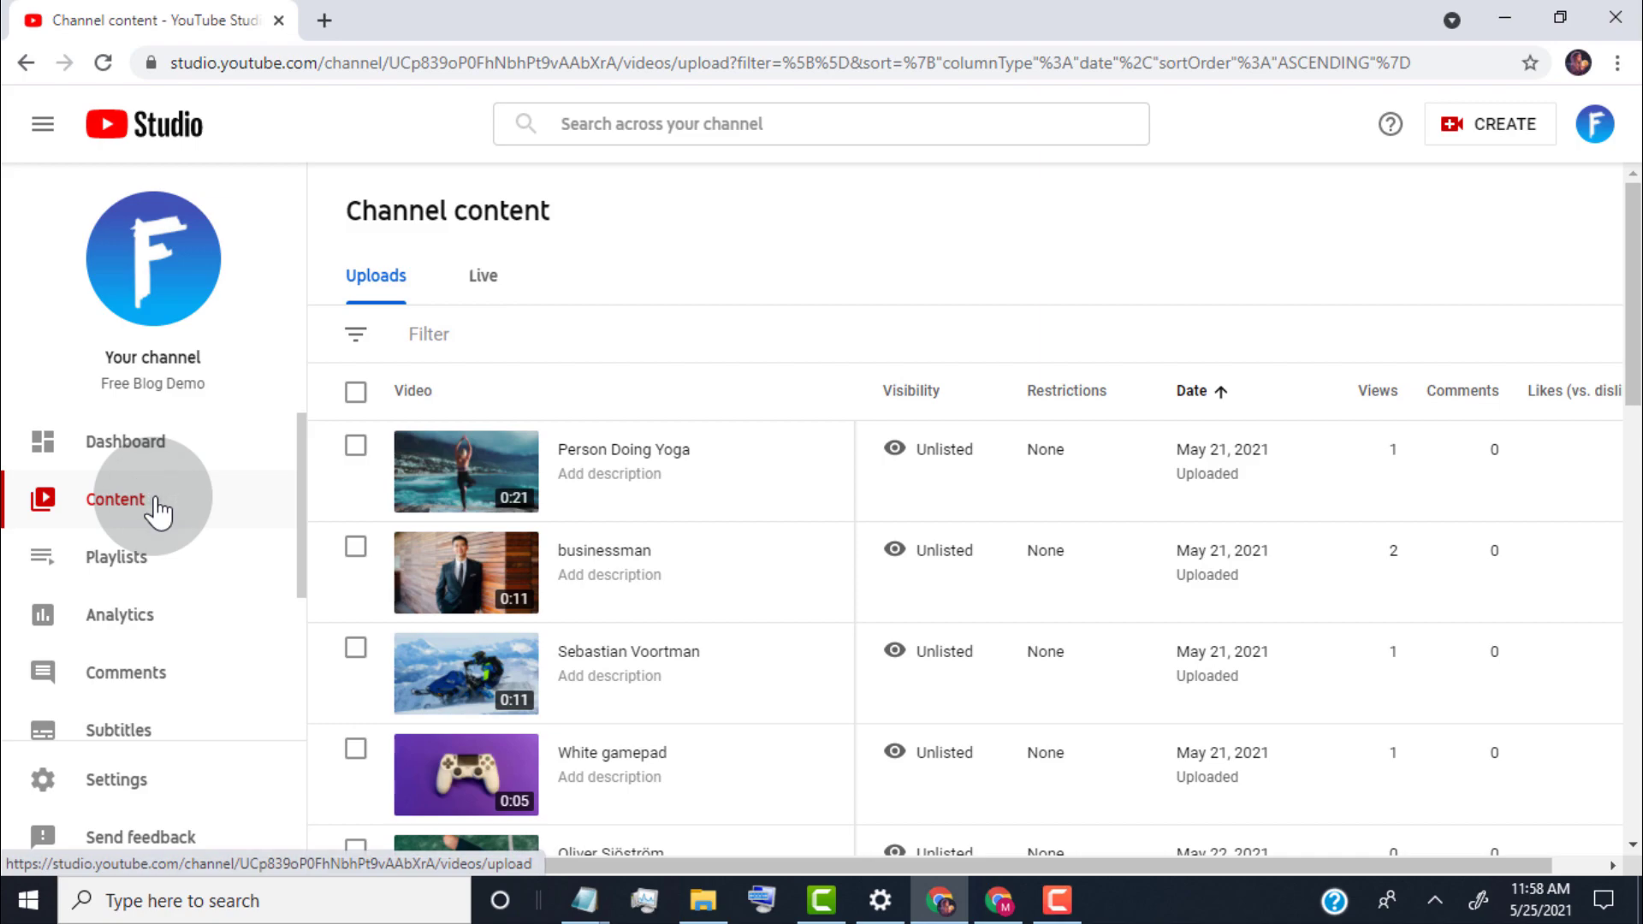
pyautogui.click(574, 478)
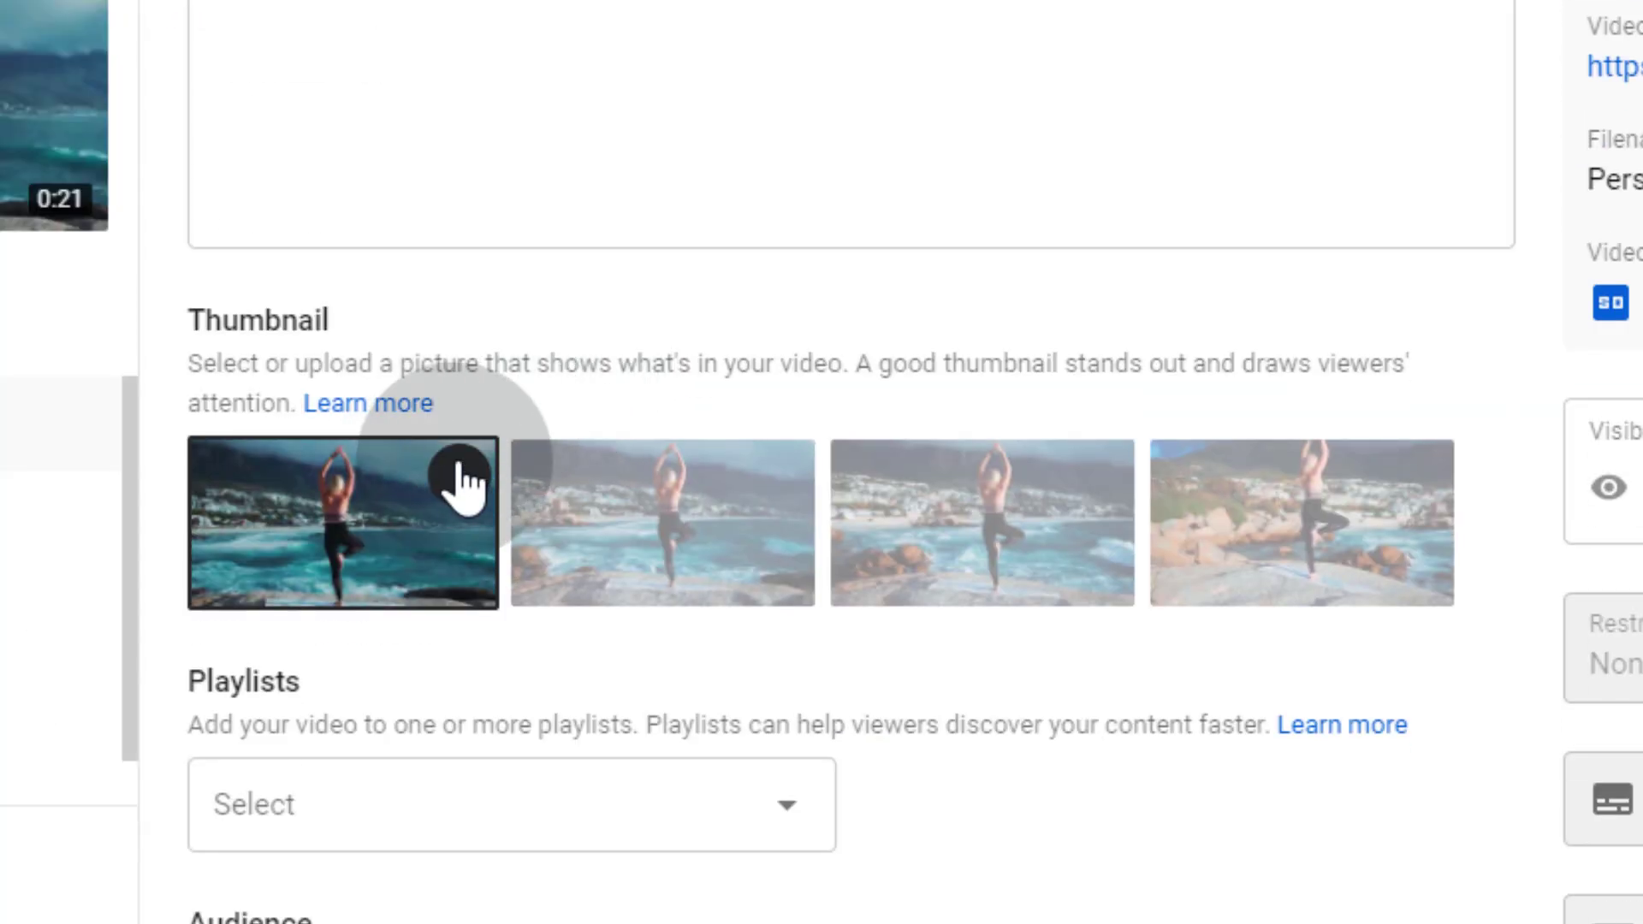
pyautogui.moveTo(499, 786)
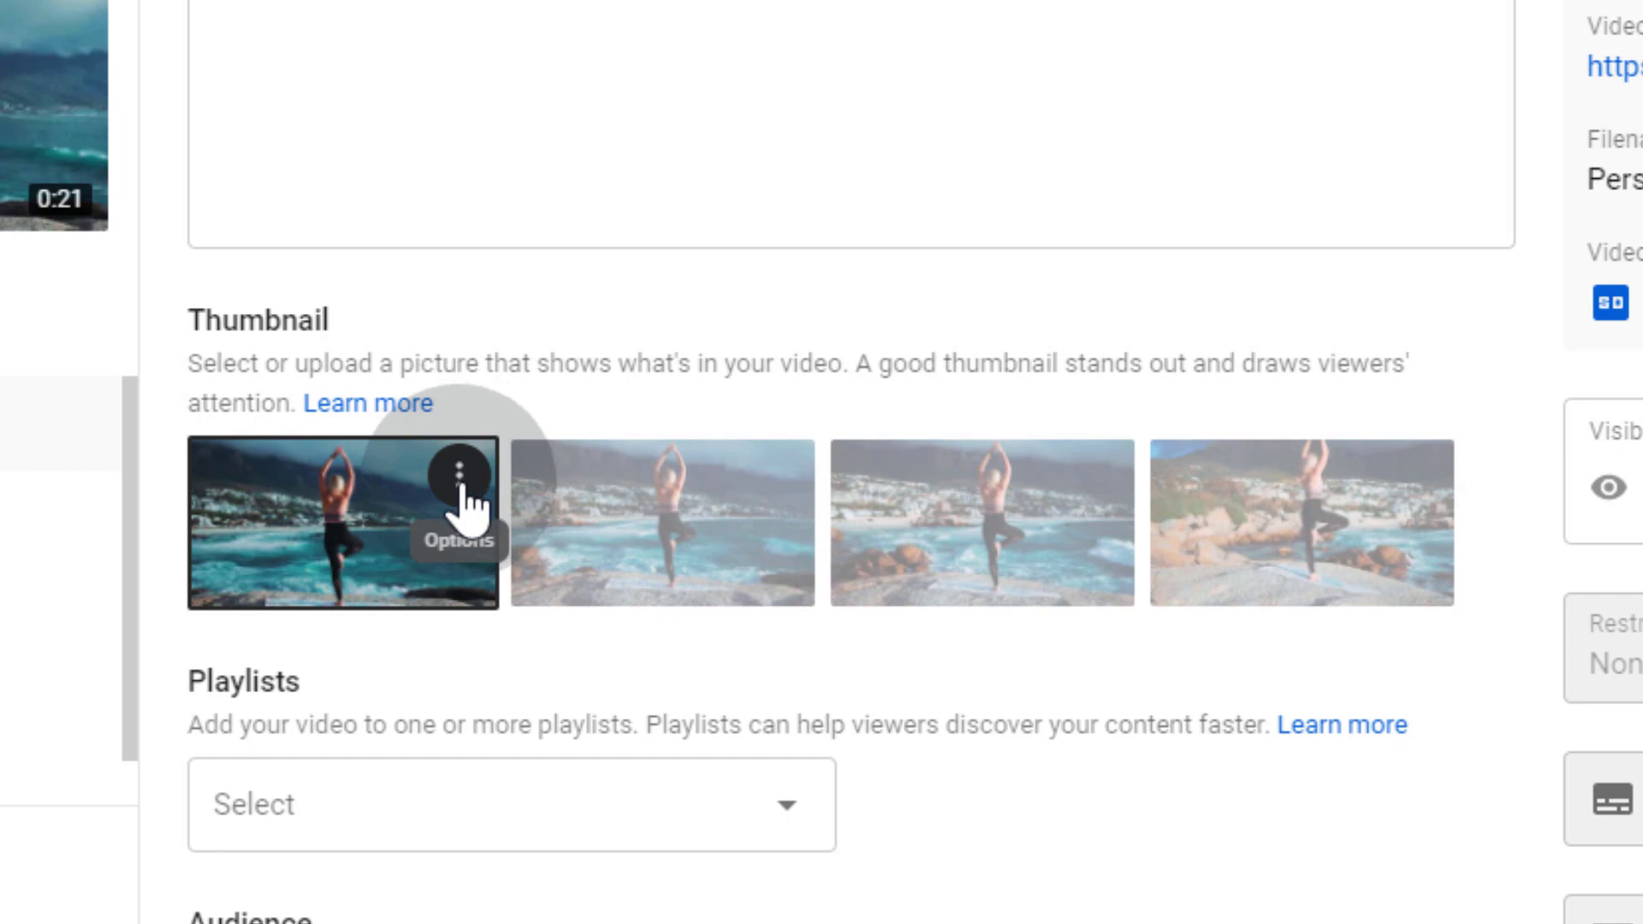
pyautogui.click(462, 483)
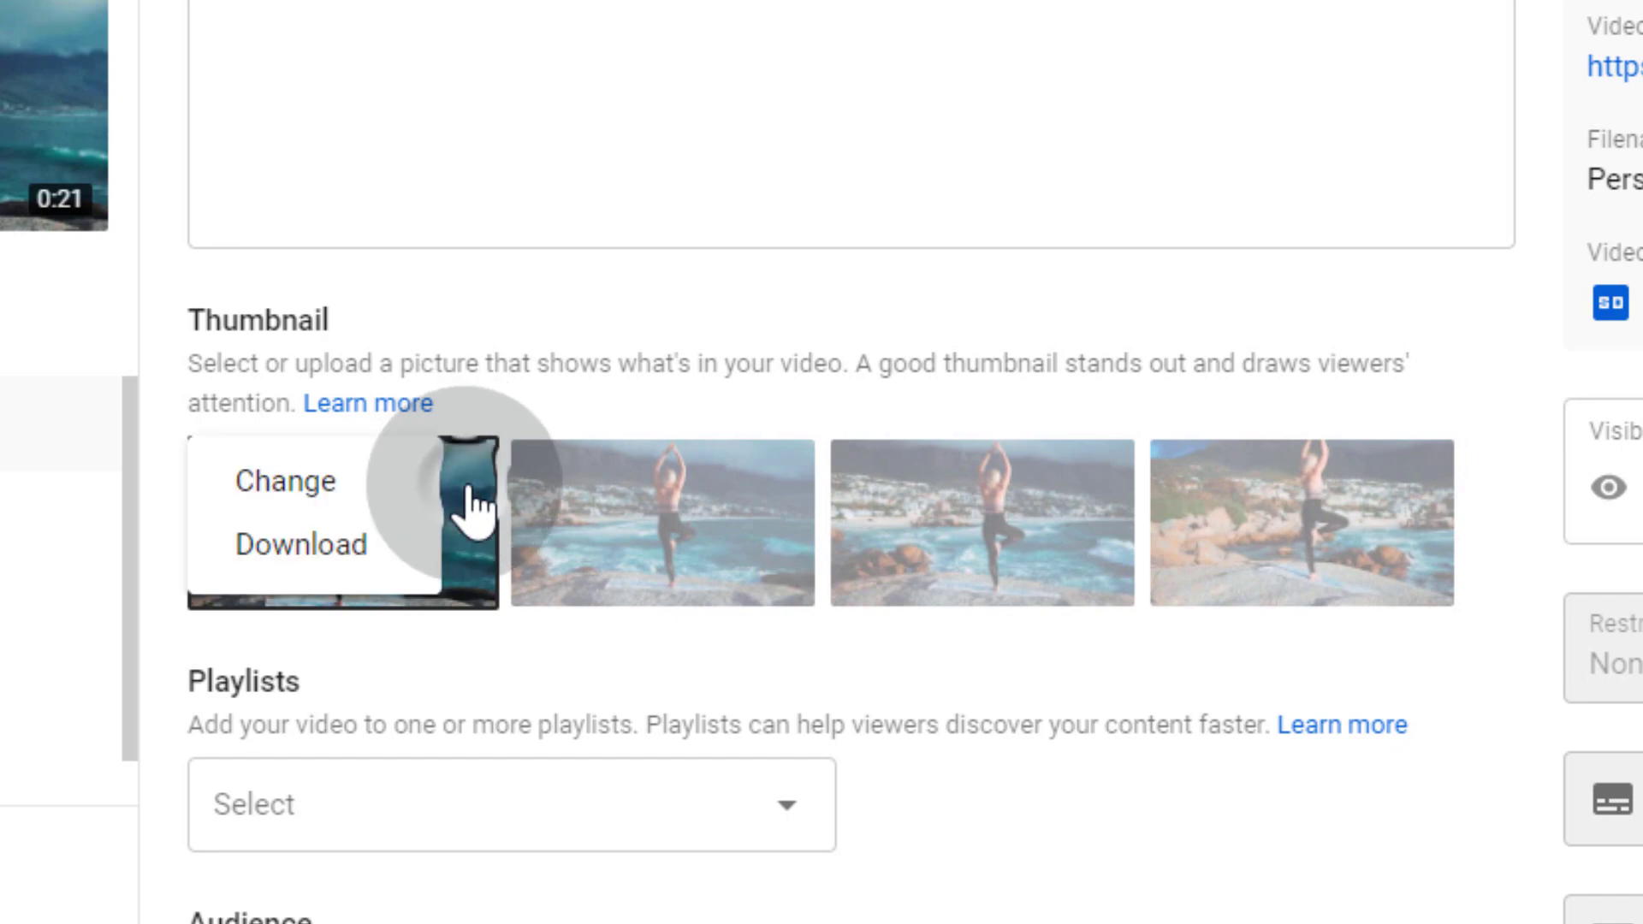
pyautogui.click(361, 563)
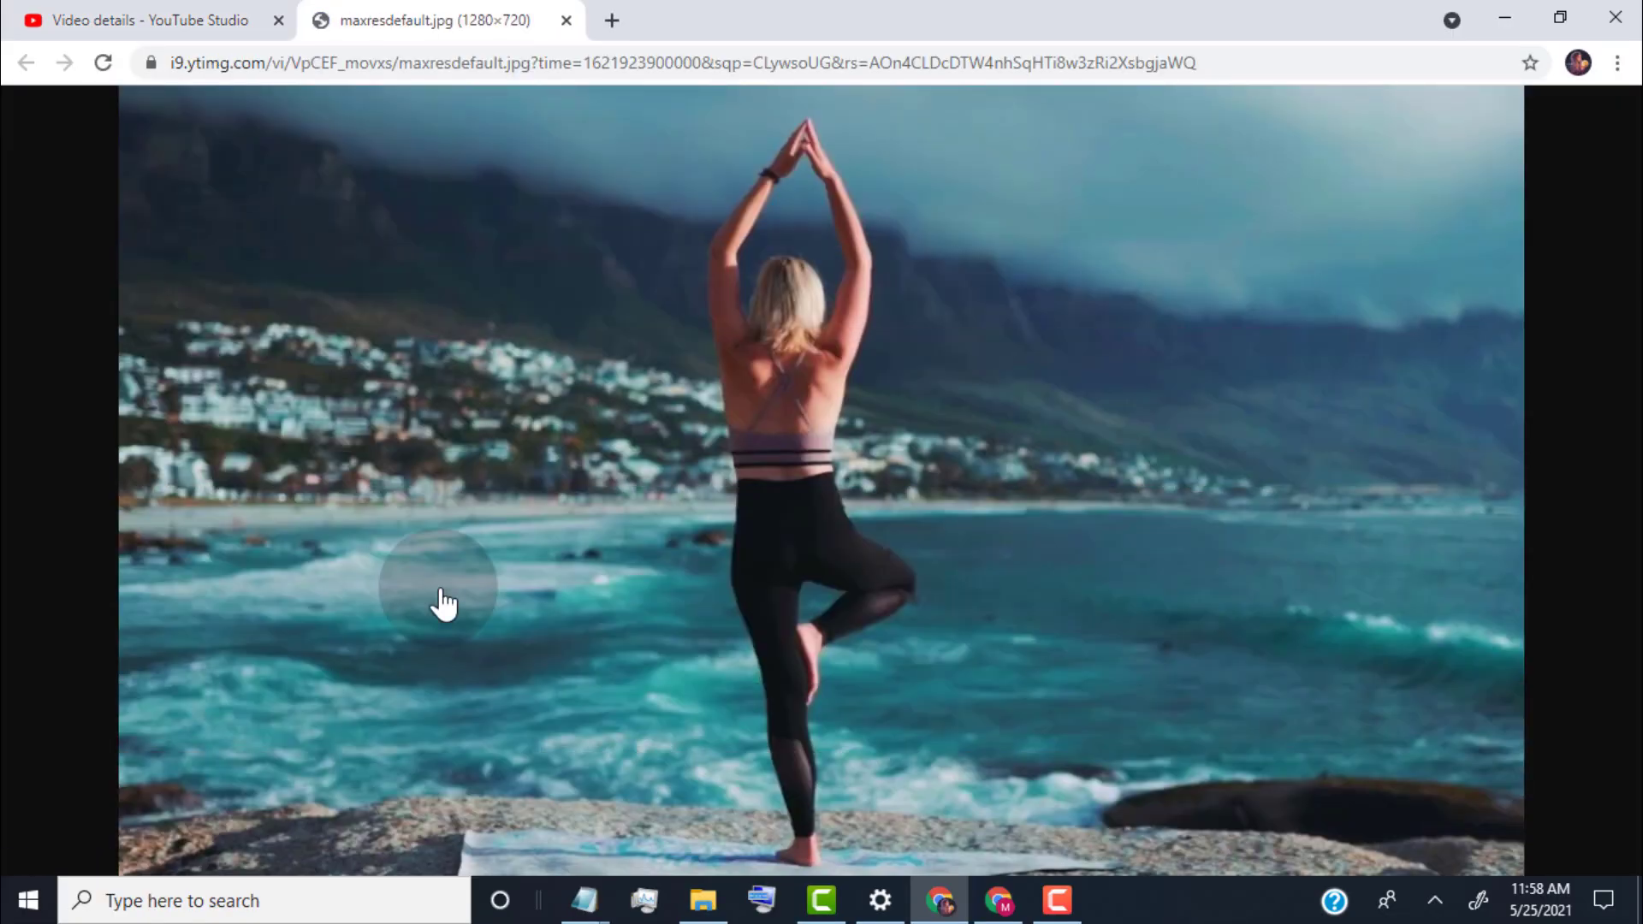
# Save the thumbnail image as 'Person Doing Yoga.jpg' and return to the post body
pyautogui.rightClick(504, 302)
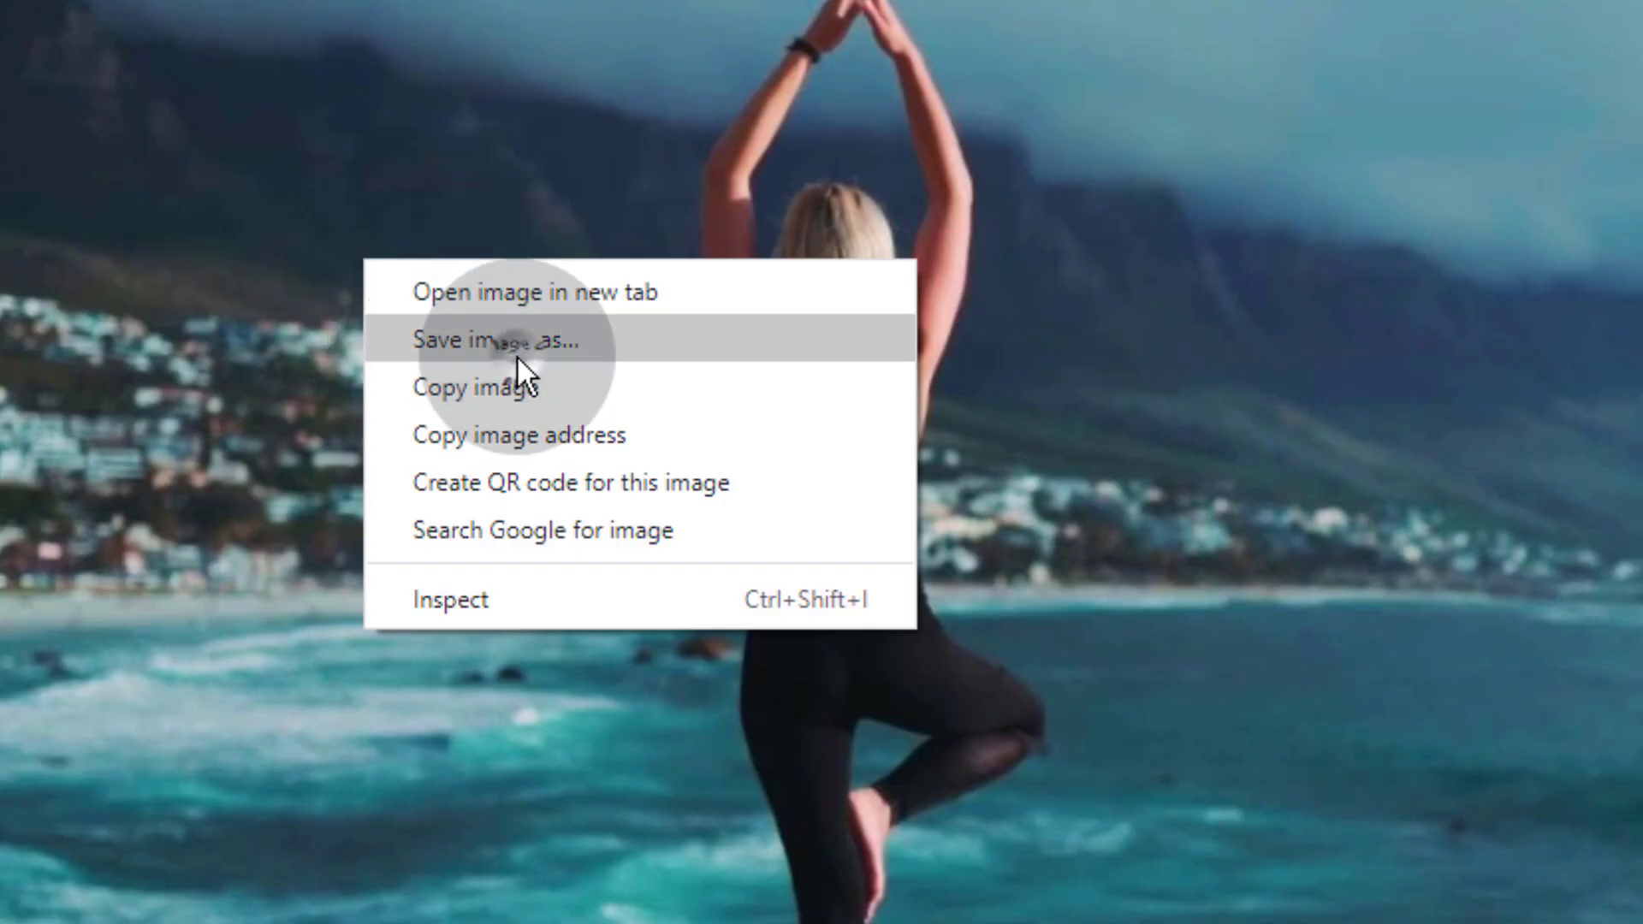
pyautogui.click(517, 356)
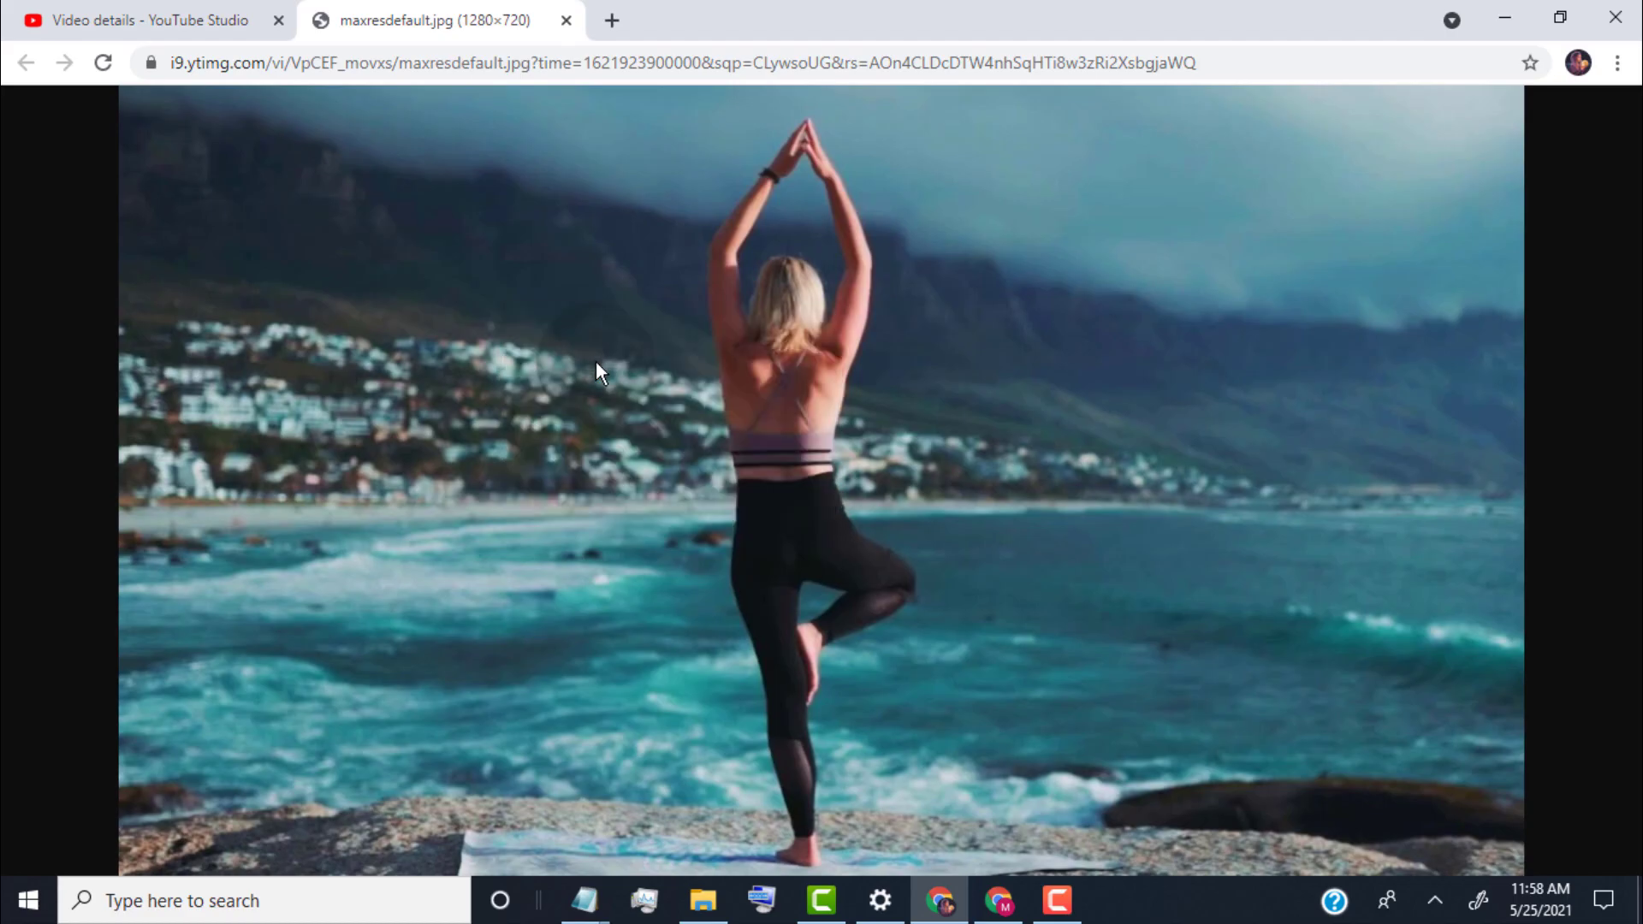
pyautogui.press('BackSpace')
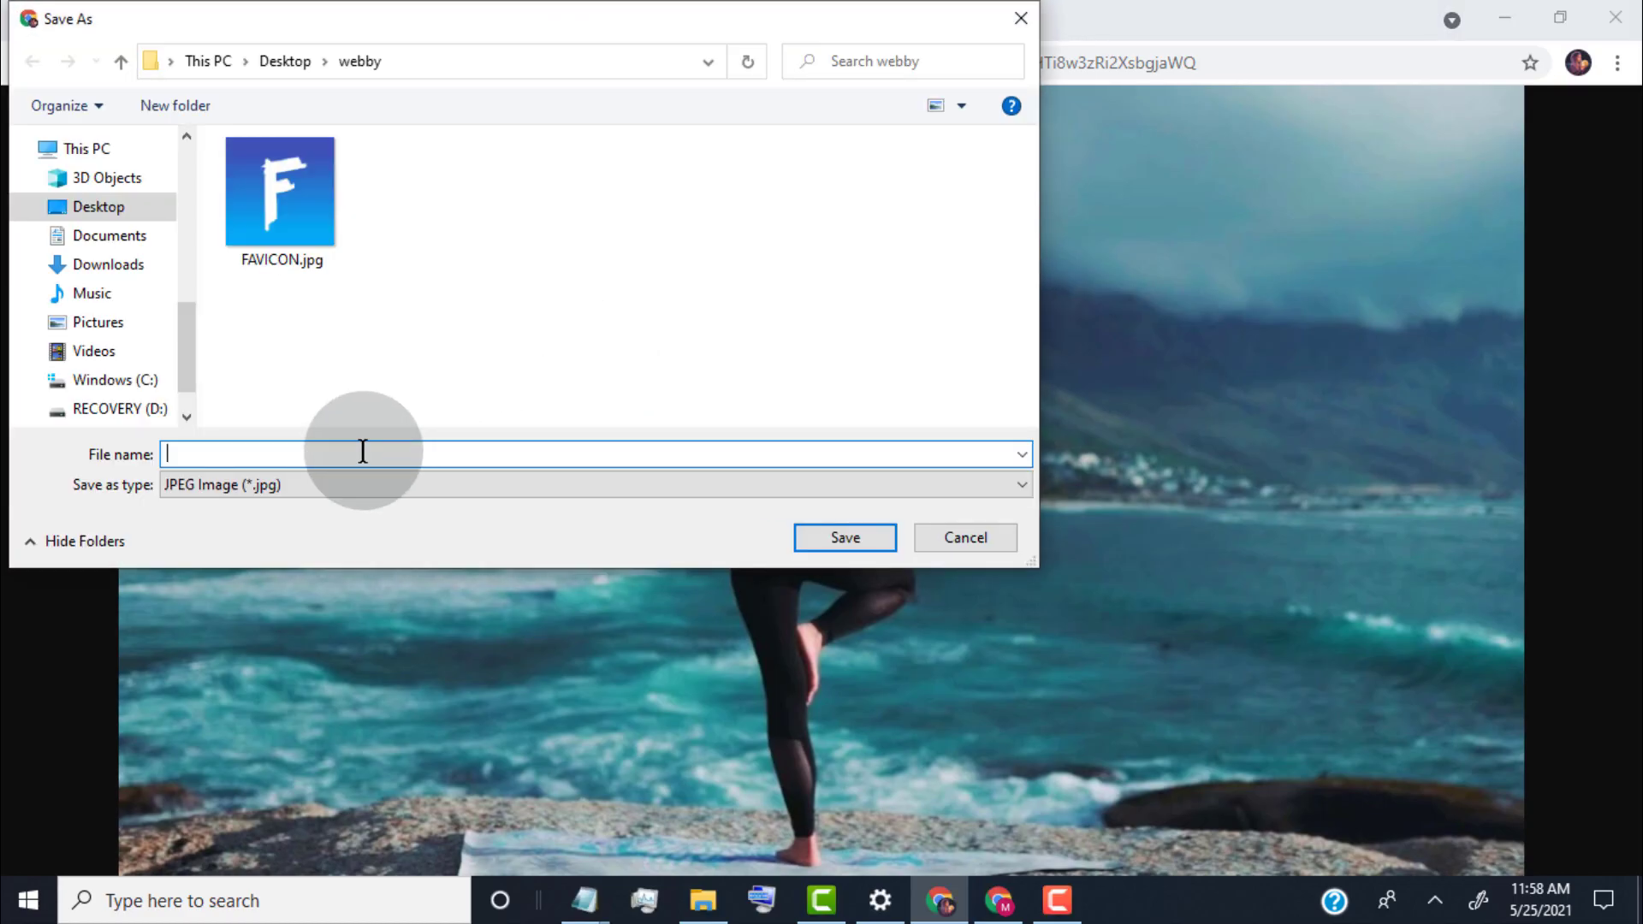
pyautogui.write('Person Doing Yoga')
pyautogui.click(844, 538)
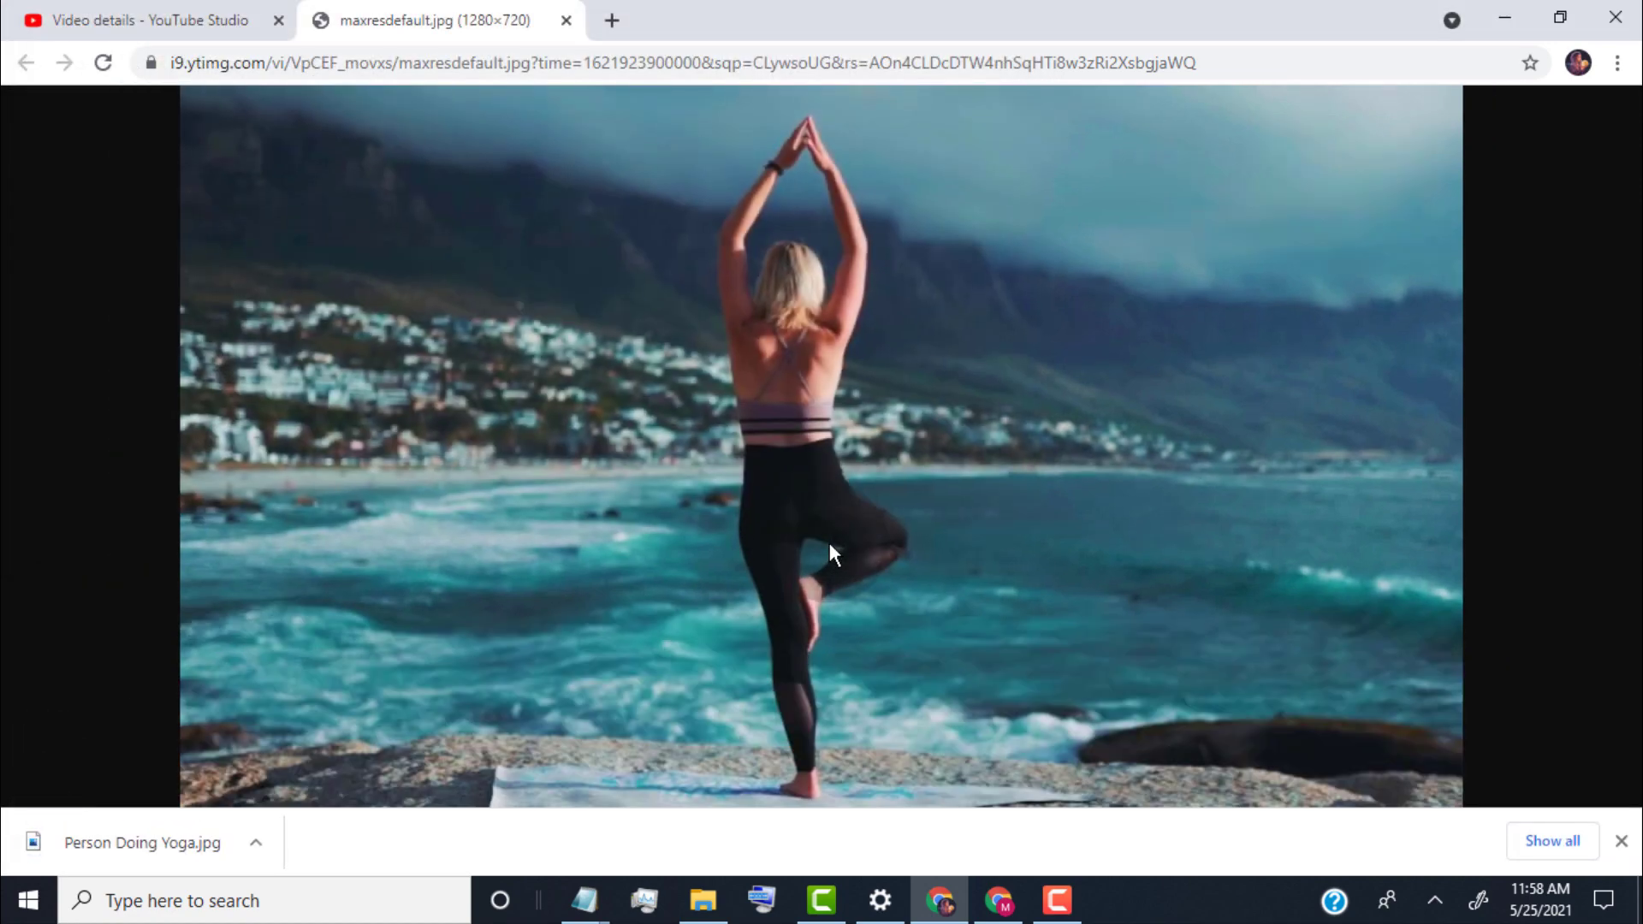
pyautogui.click(1003, 894)
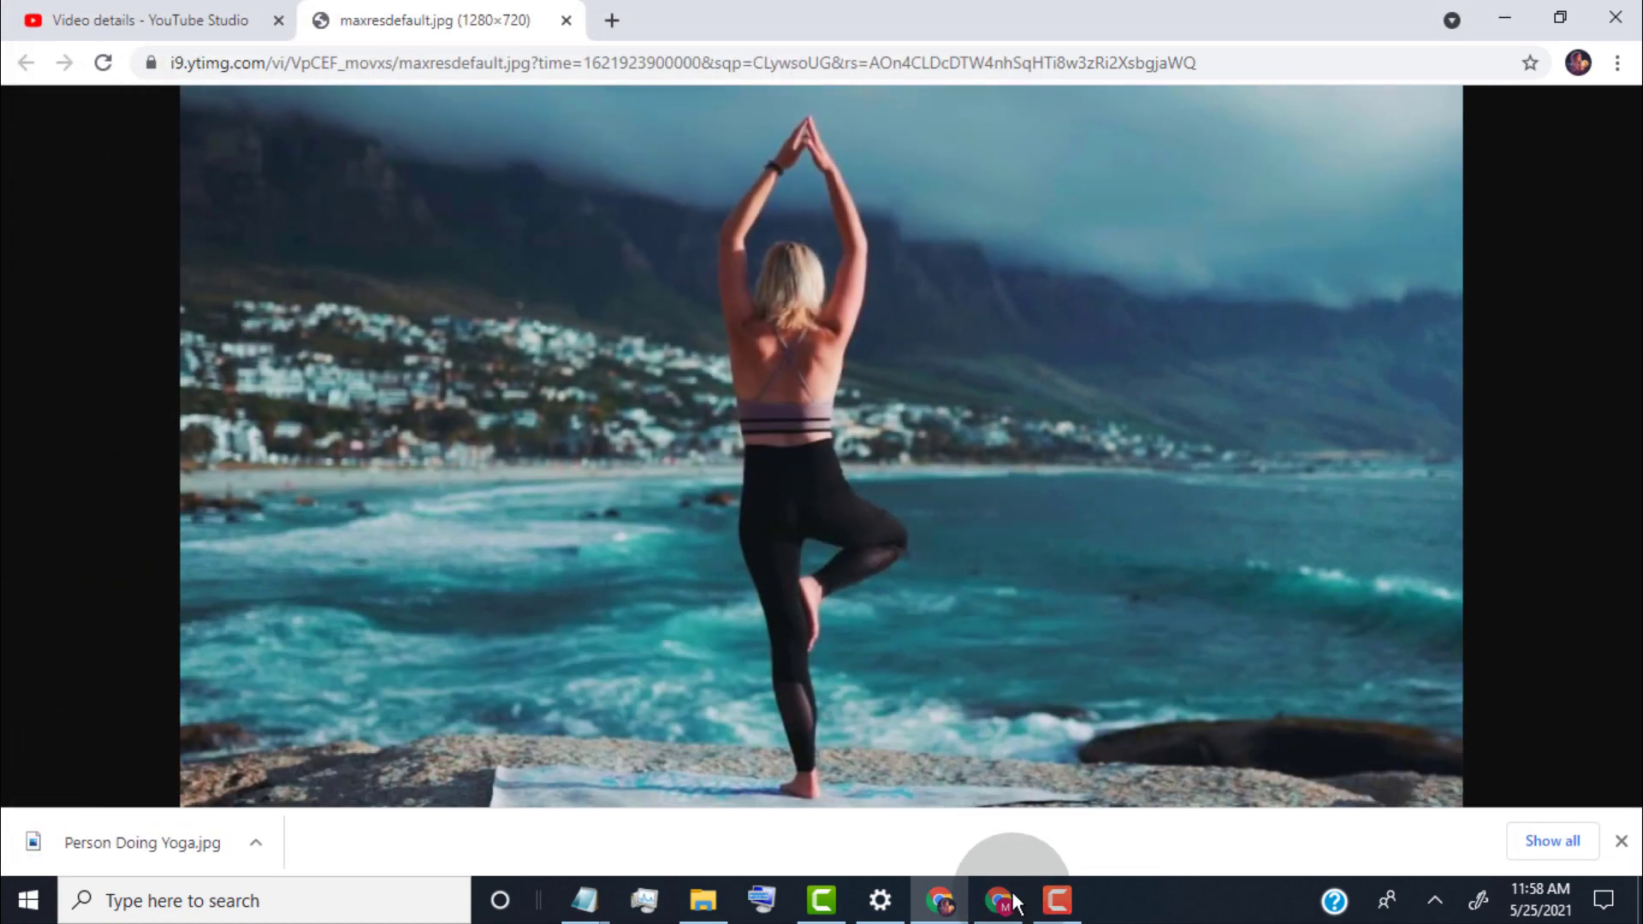
pyautogui.click(862, 821)
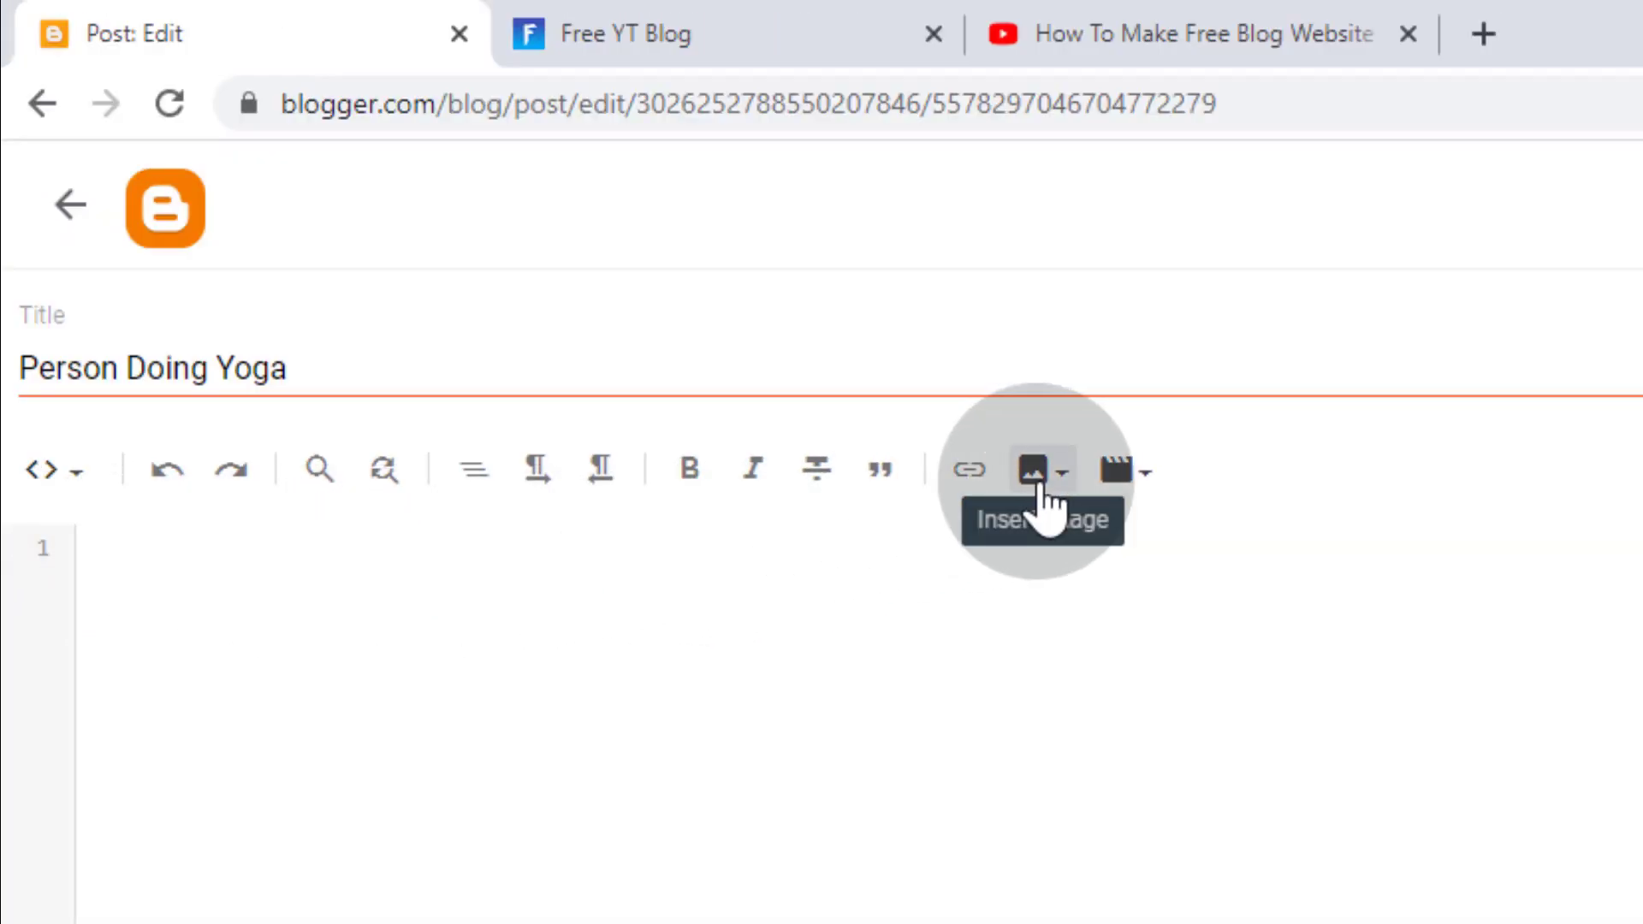
# Upload Person Doing Yoga.jpg from the computer into the post's image dialog
pyautogui.click(1038, 484)
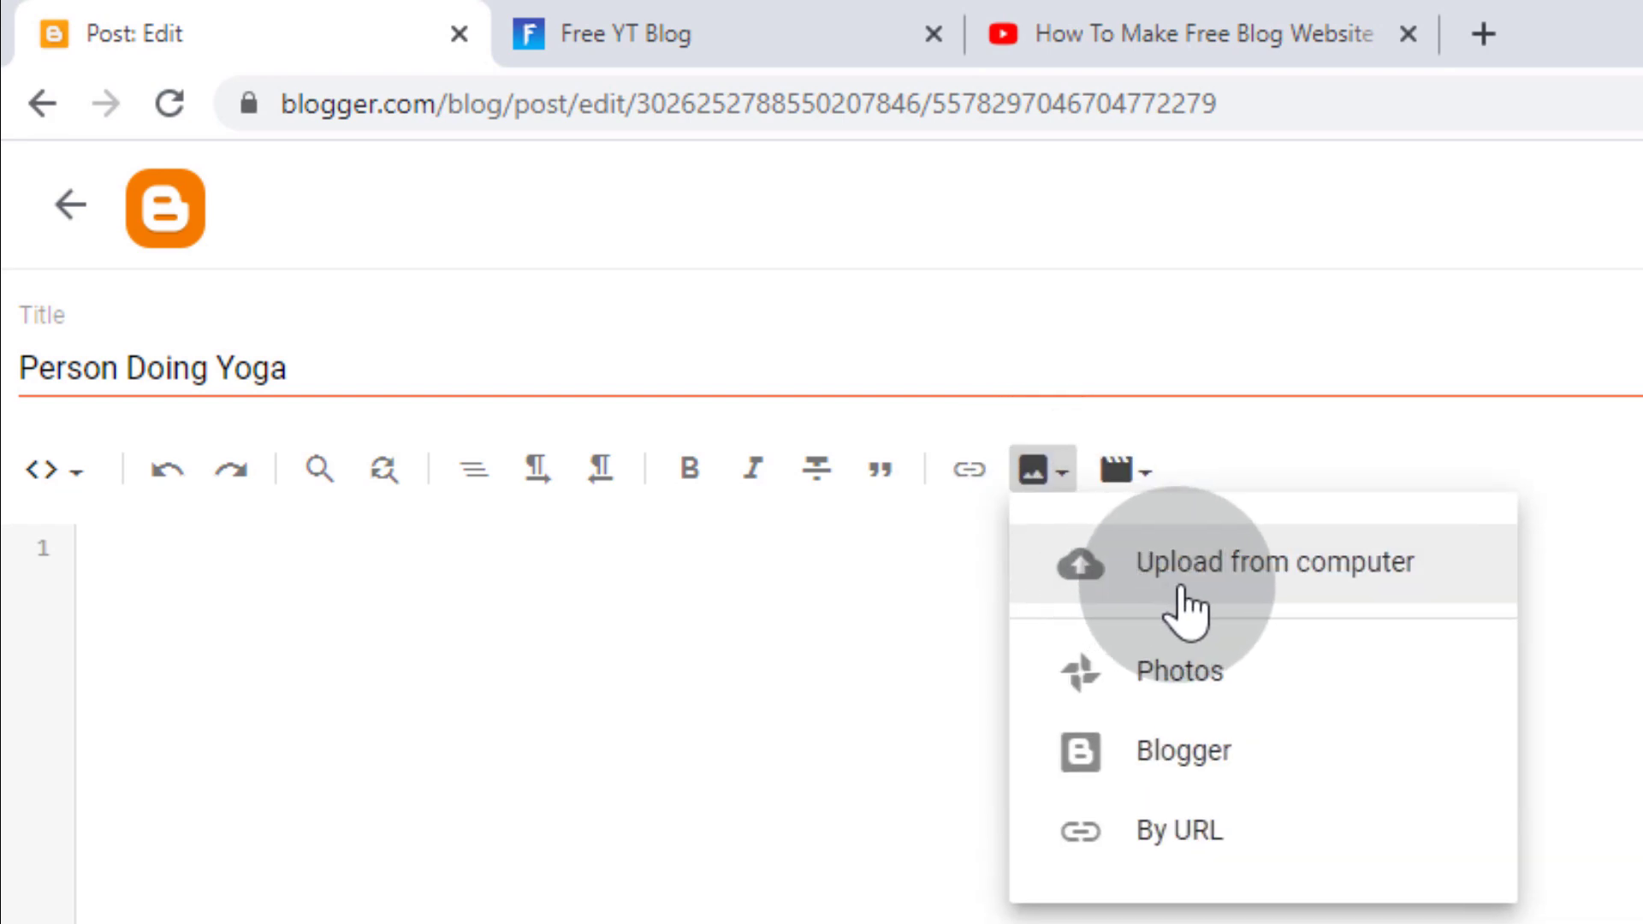
pyautogui.click(1183, 611)
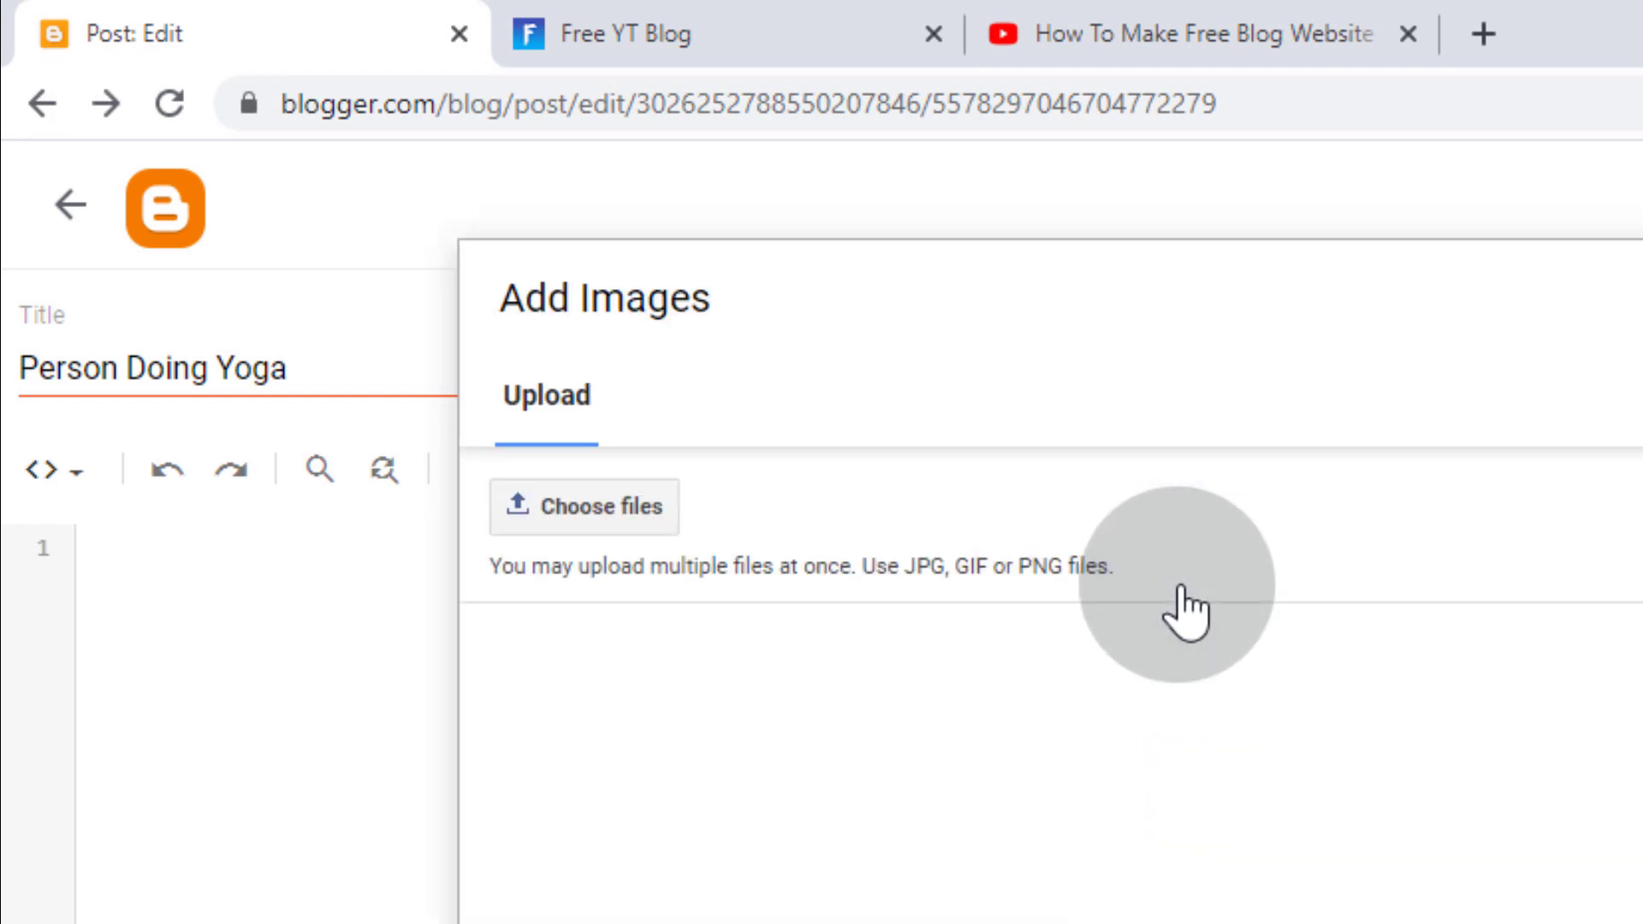
pyautogui.click(655, 508)
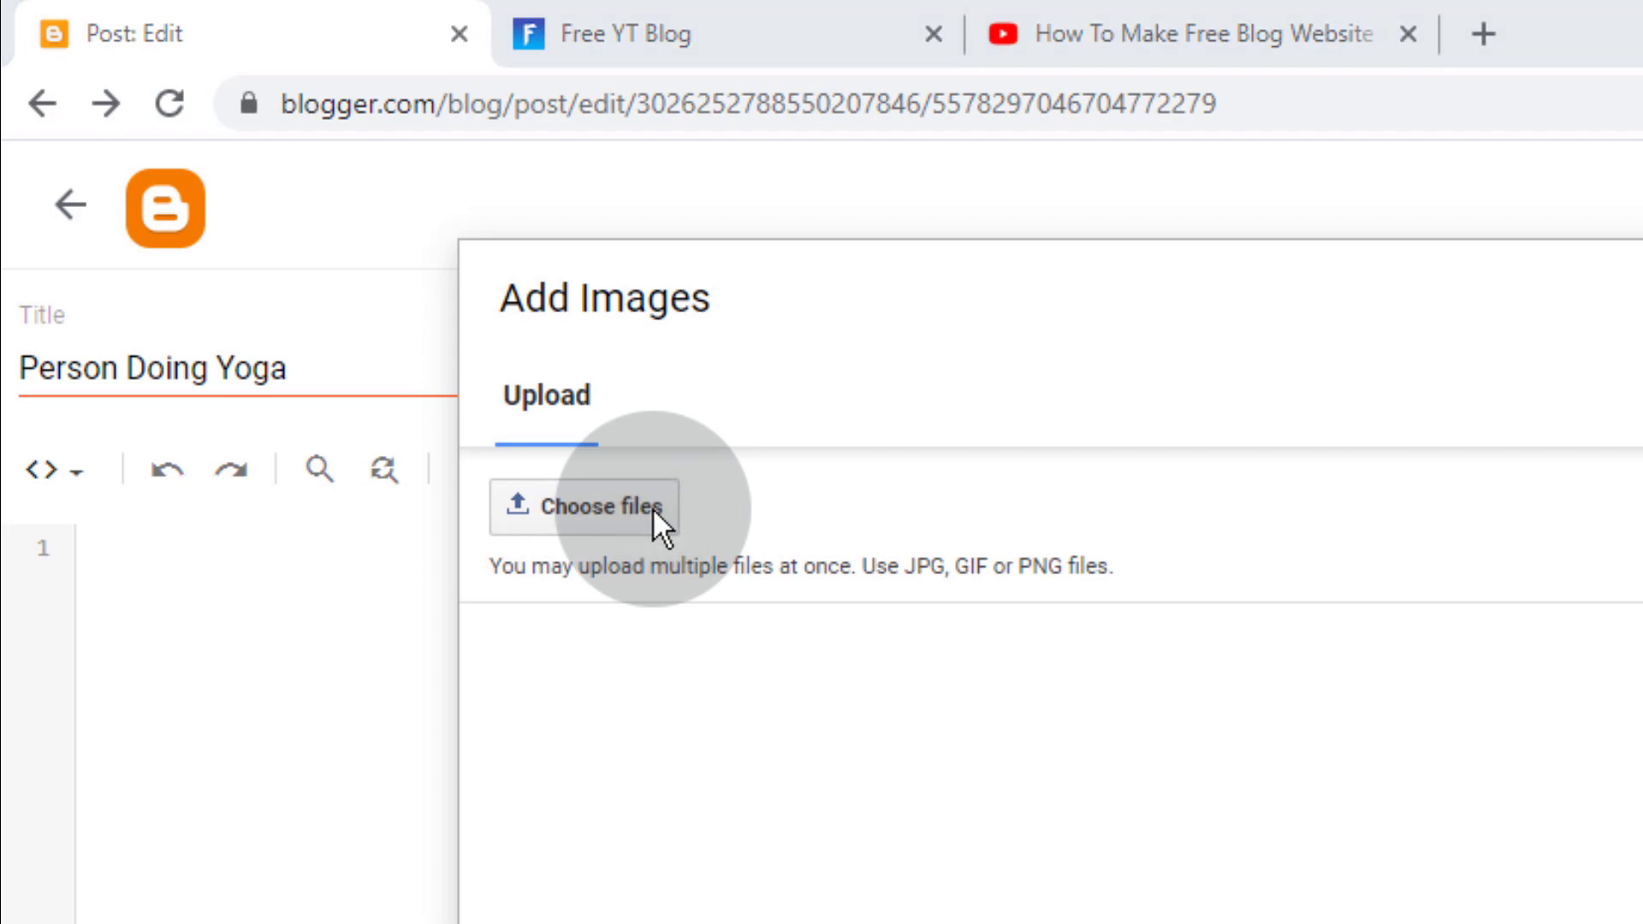
pyautogui.click(531, 633)
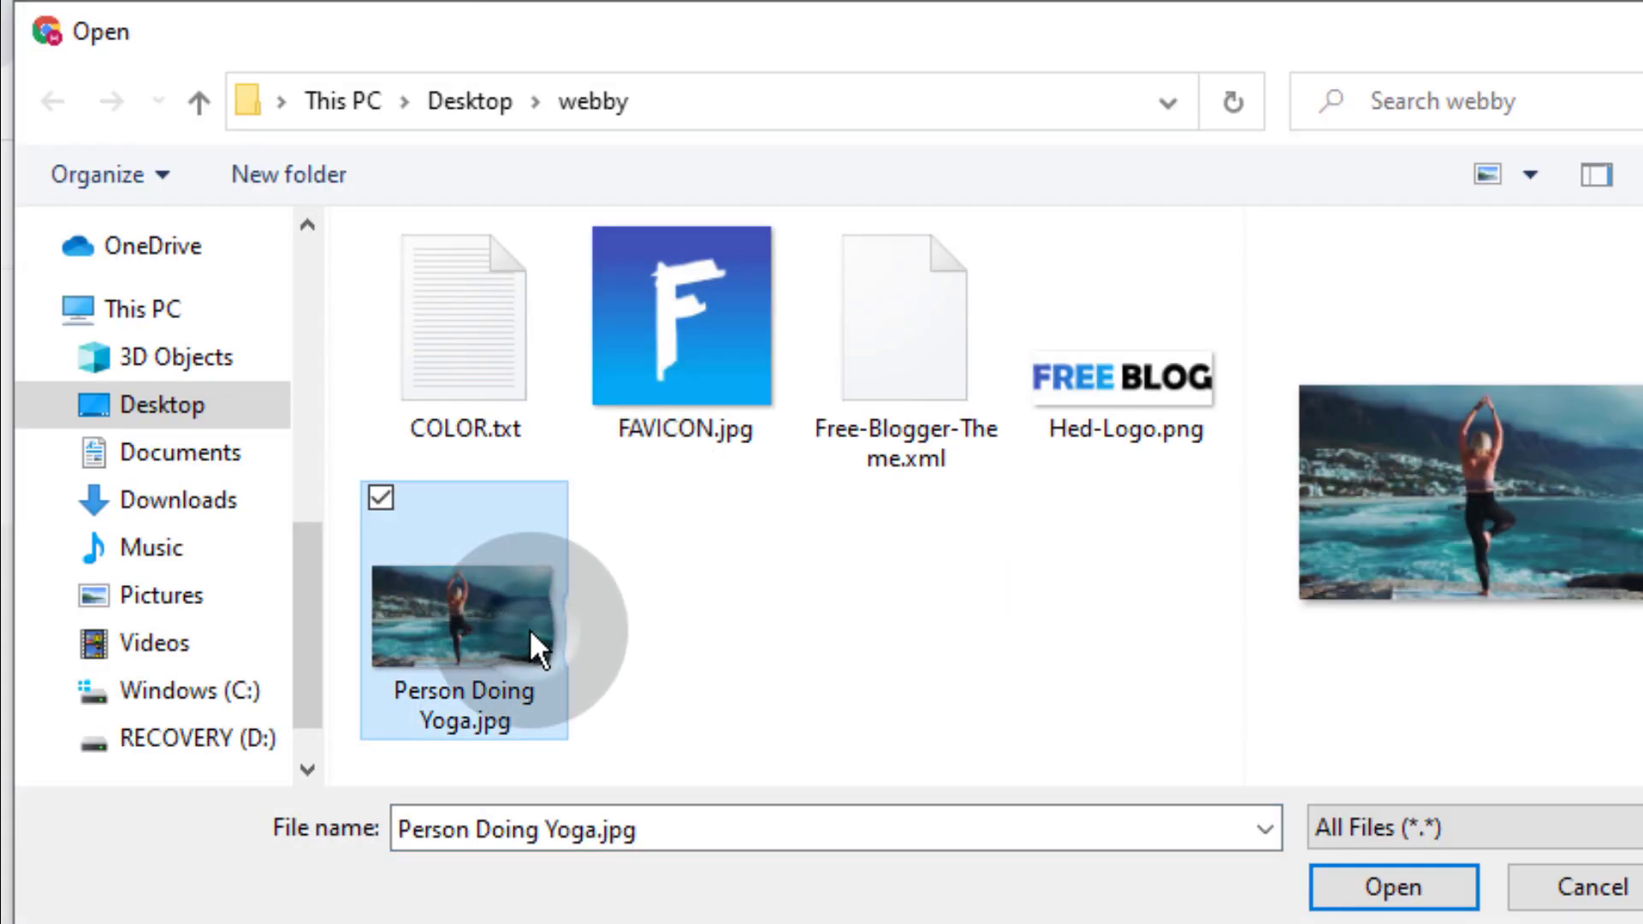
pyautogui.click(1345, 892)
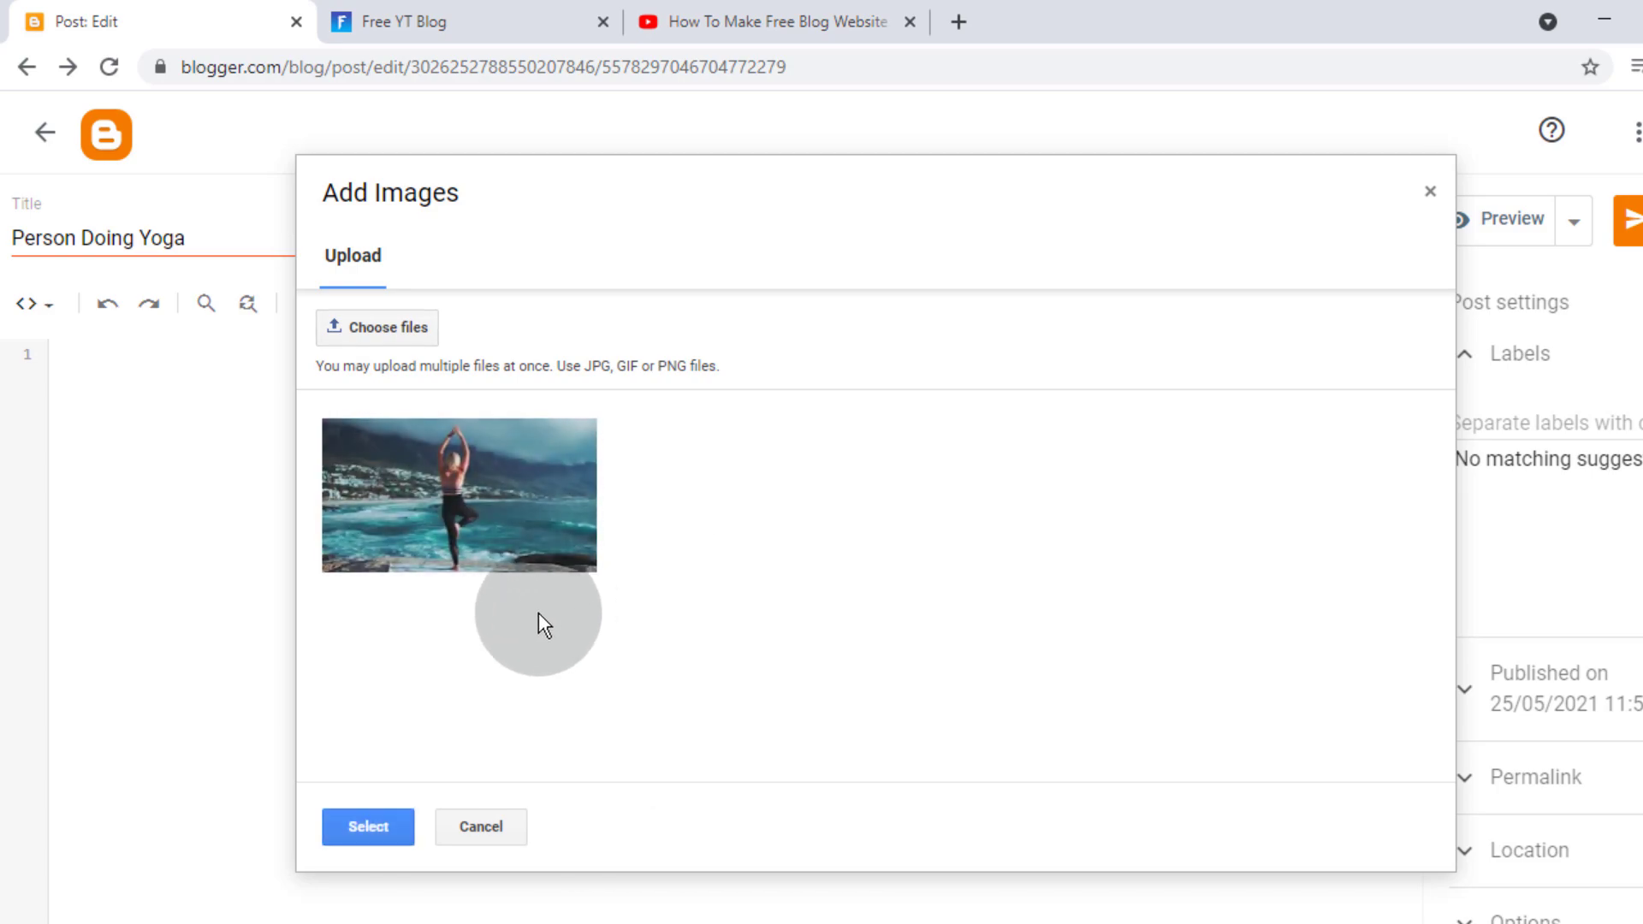
# Insert the yoga photo at original size and add an empty line below it
pyautogui.click(396, 839)
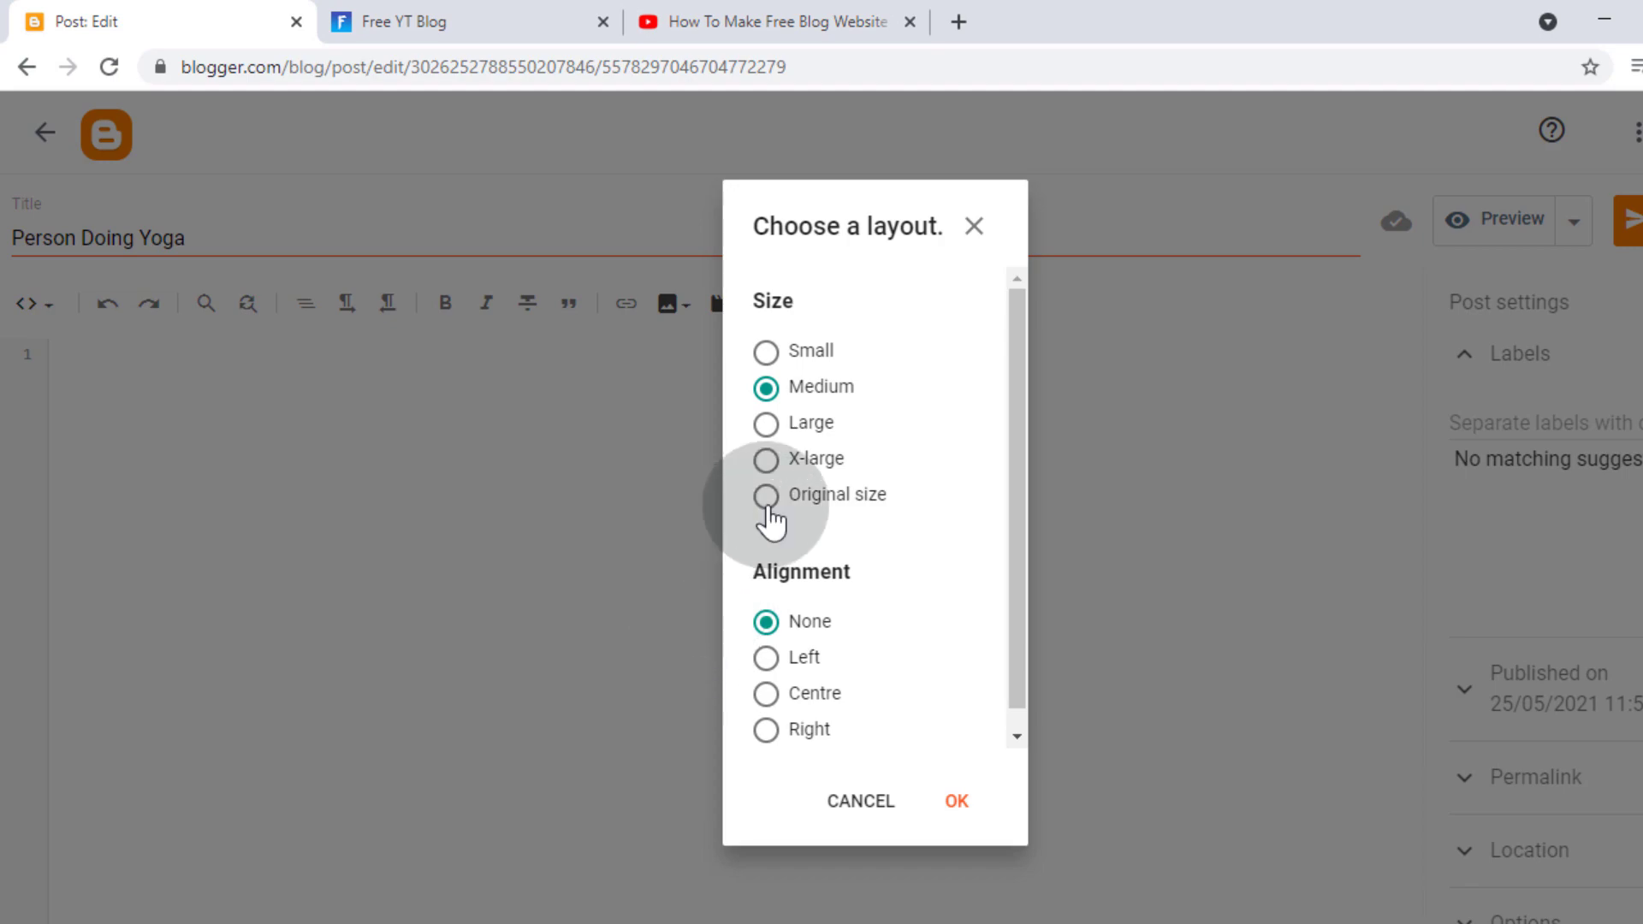
pyautogui.click(767, 500)
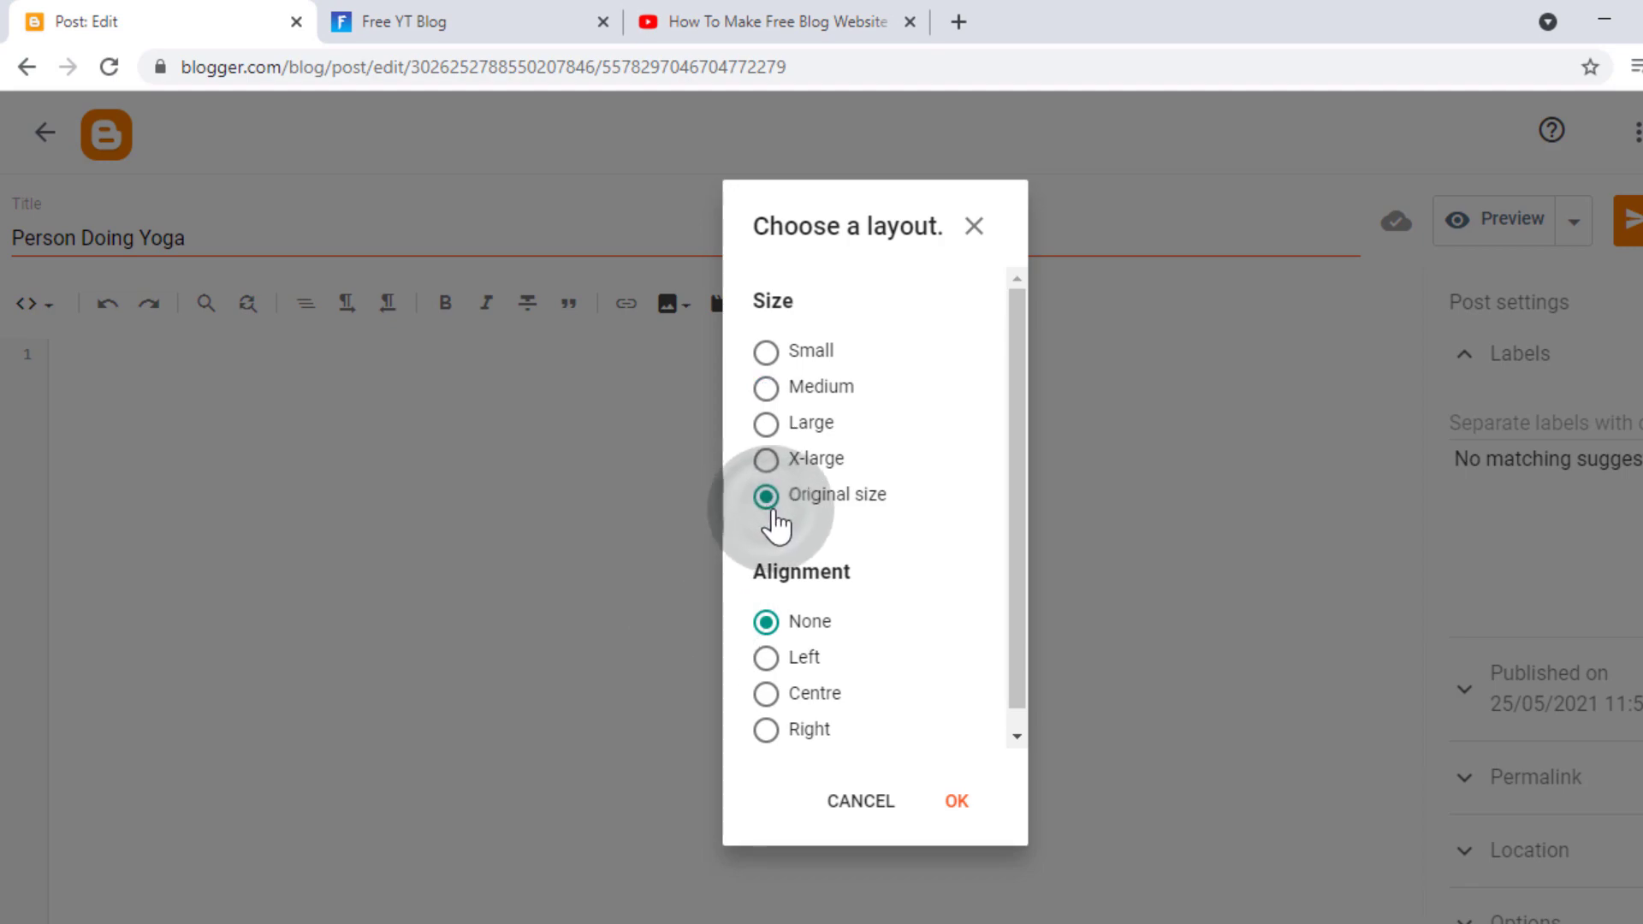
pyautogui.click(957, 805)
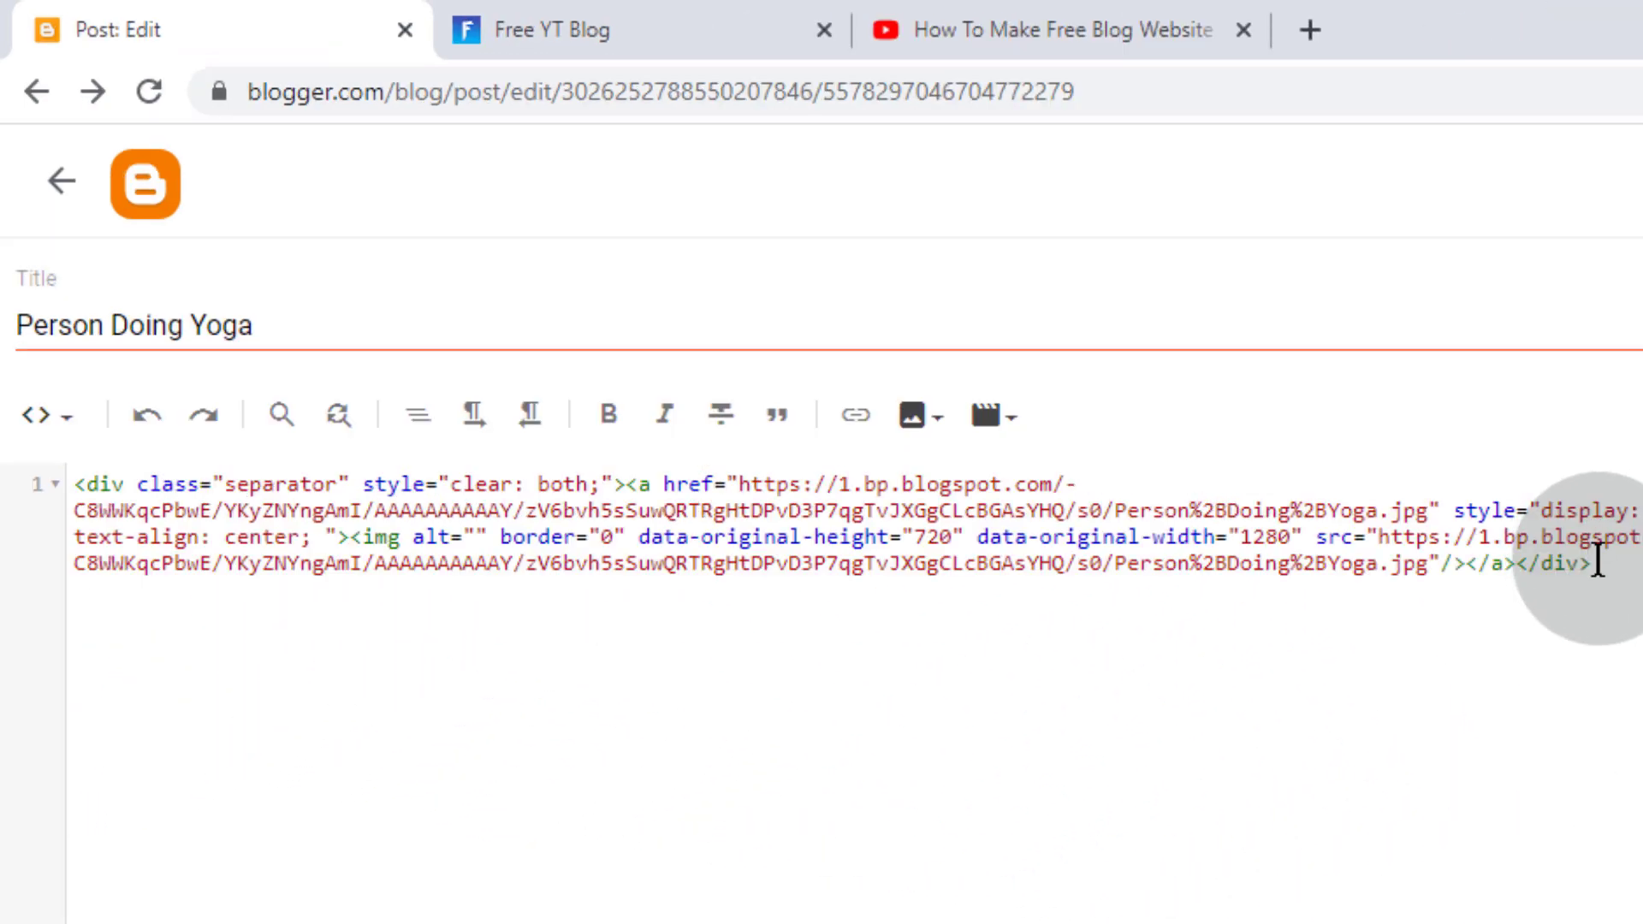
pyautogui.press('Return')
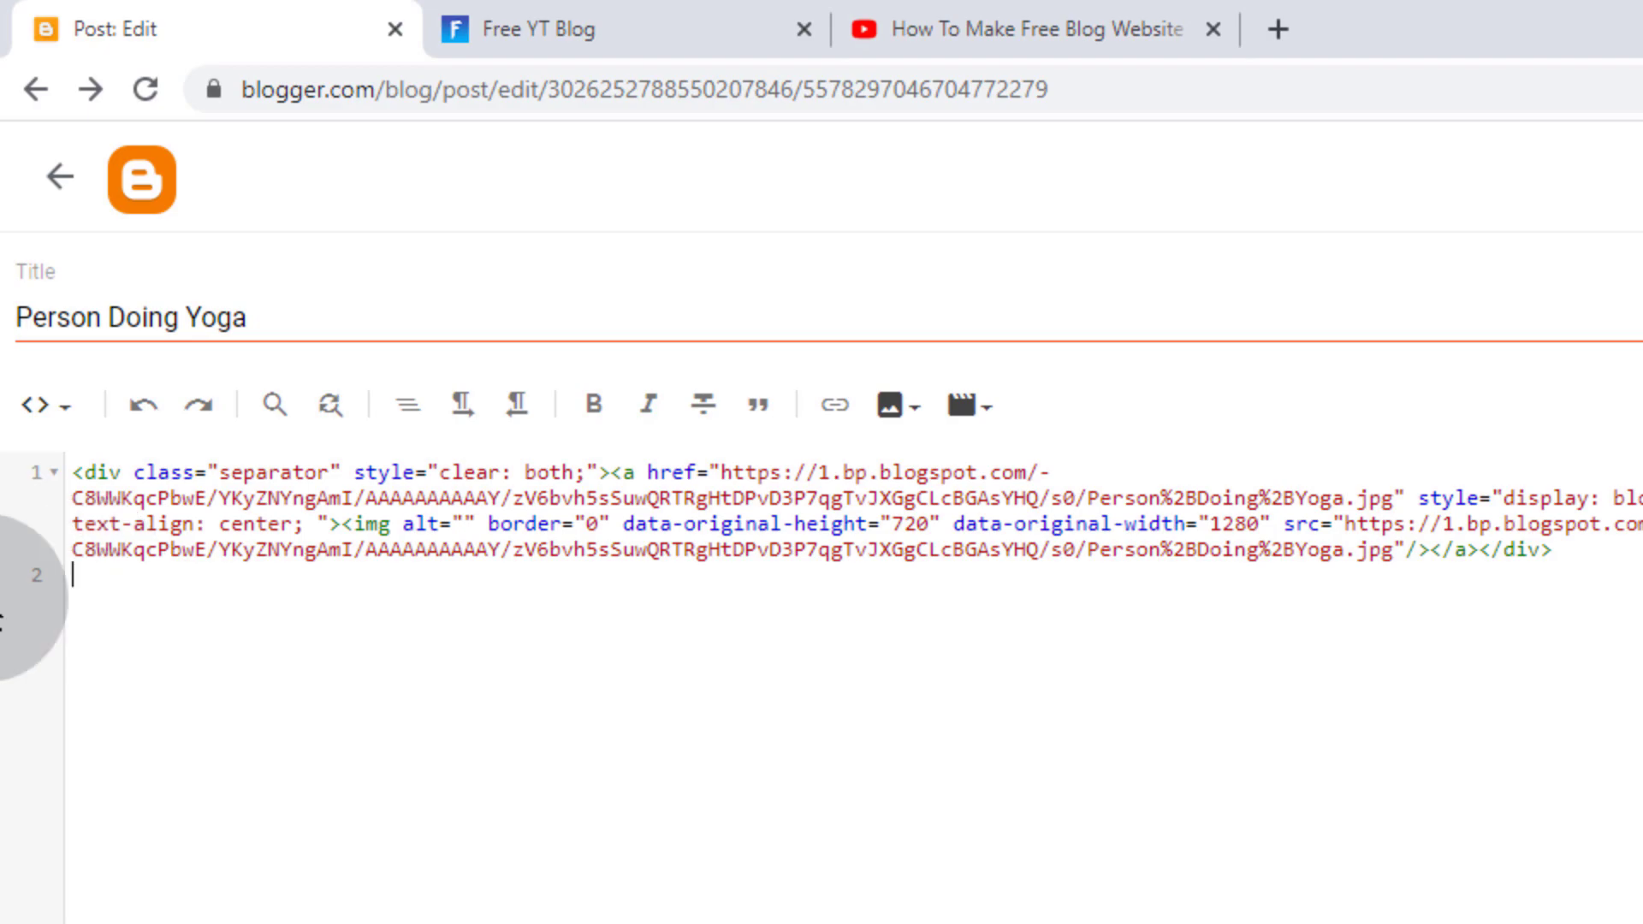
# Copy the responsive YouTube embed code from WebbyFan.com's tutorial page, then go back to the Blogger editor
pyautogui.click(1092, 29)
pyautogui.scroll(-8, 459, 630)
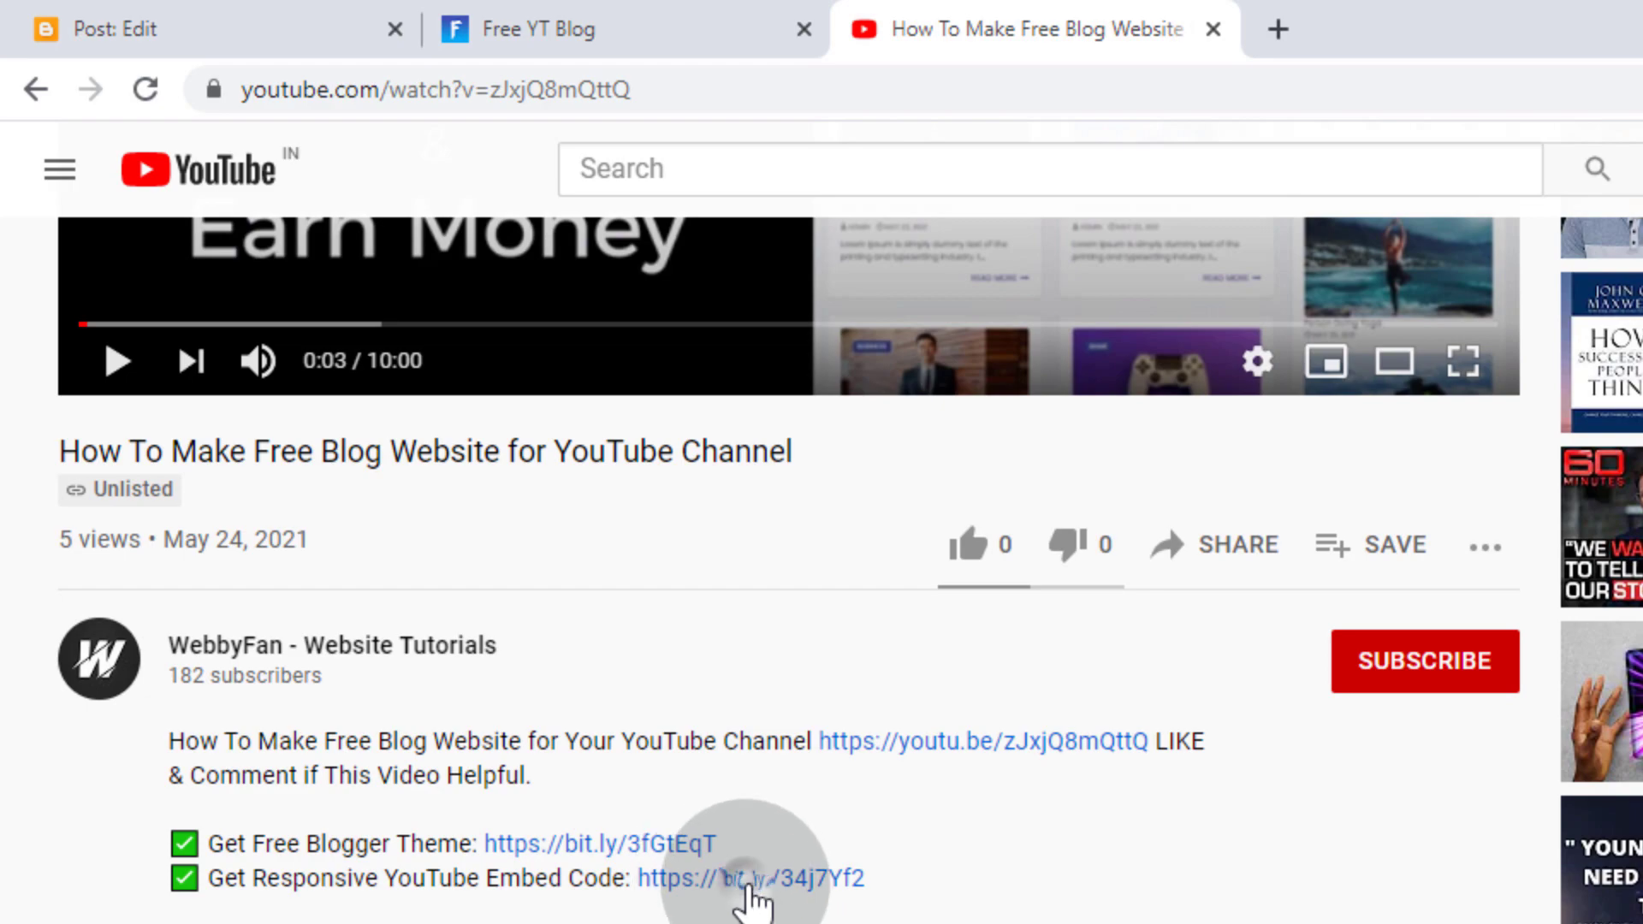
pyautogui.click(751, 890)
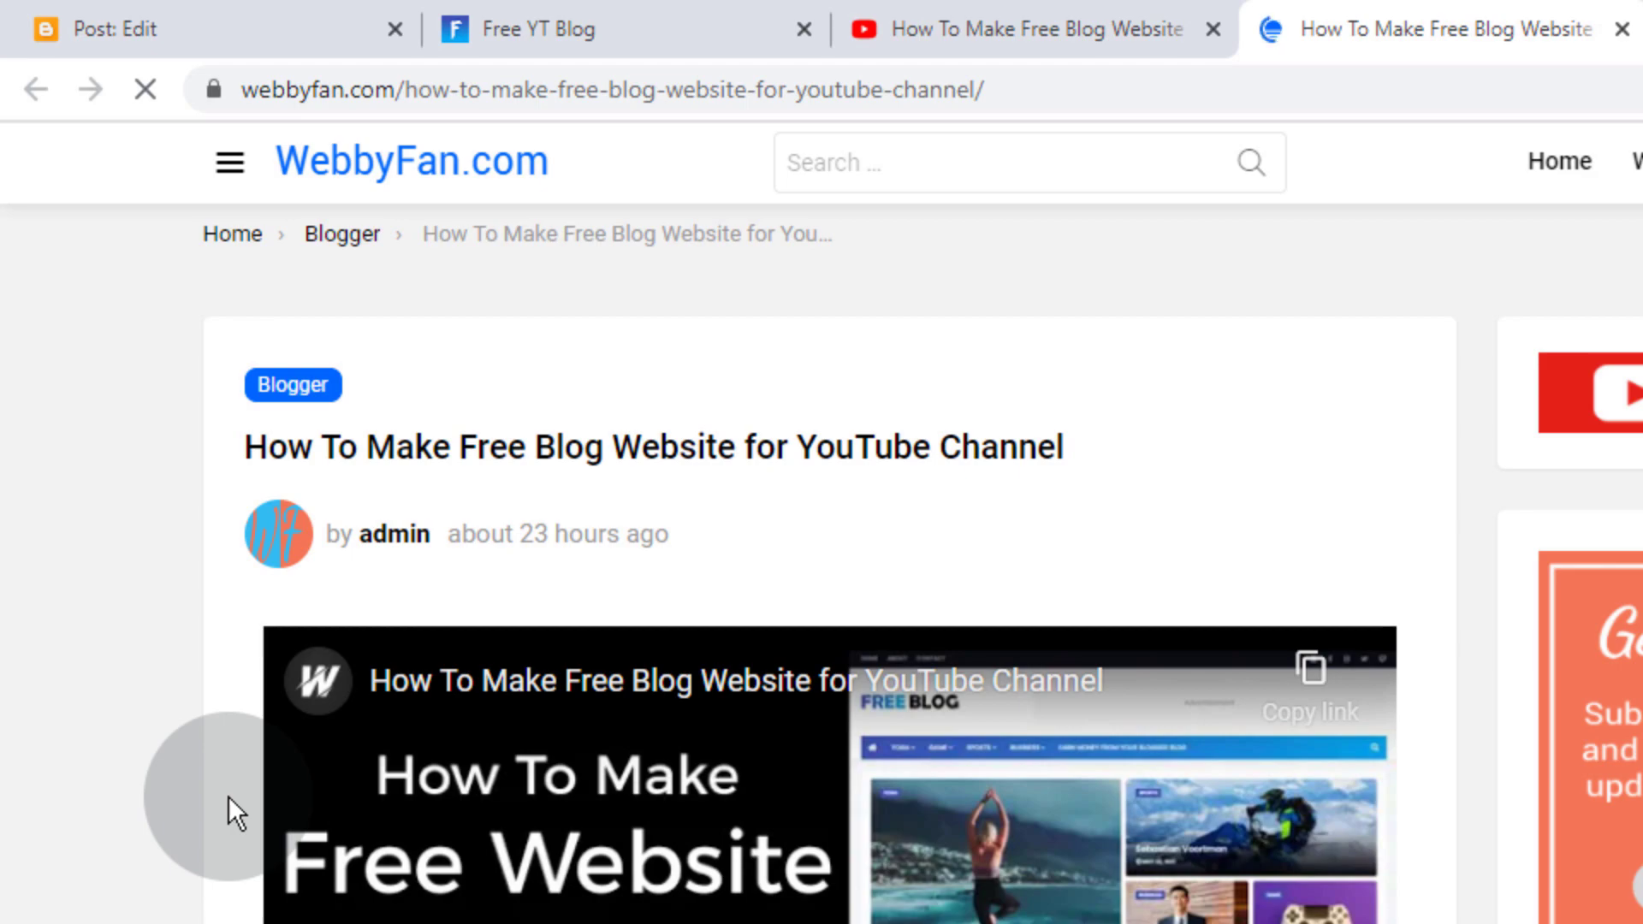
pyautogui.scroll(-7, 227, 796)
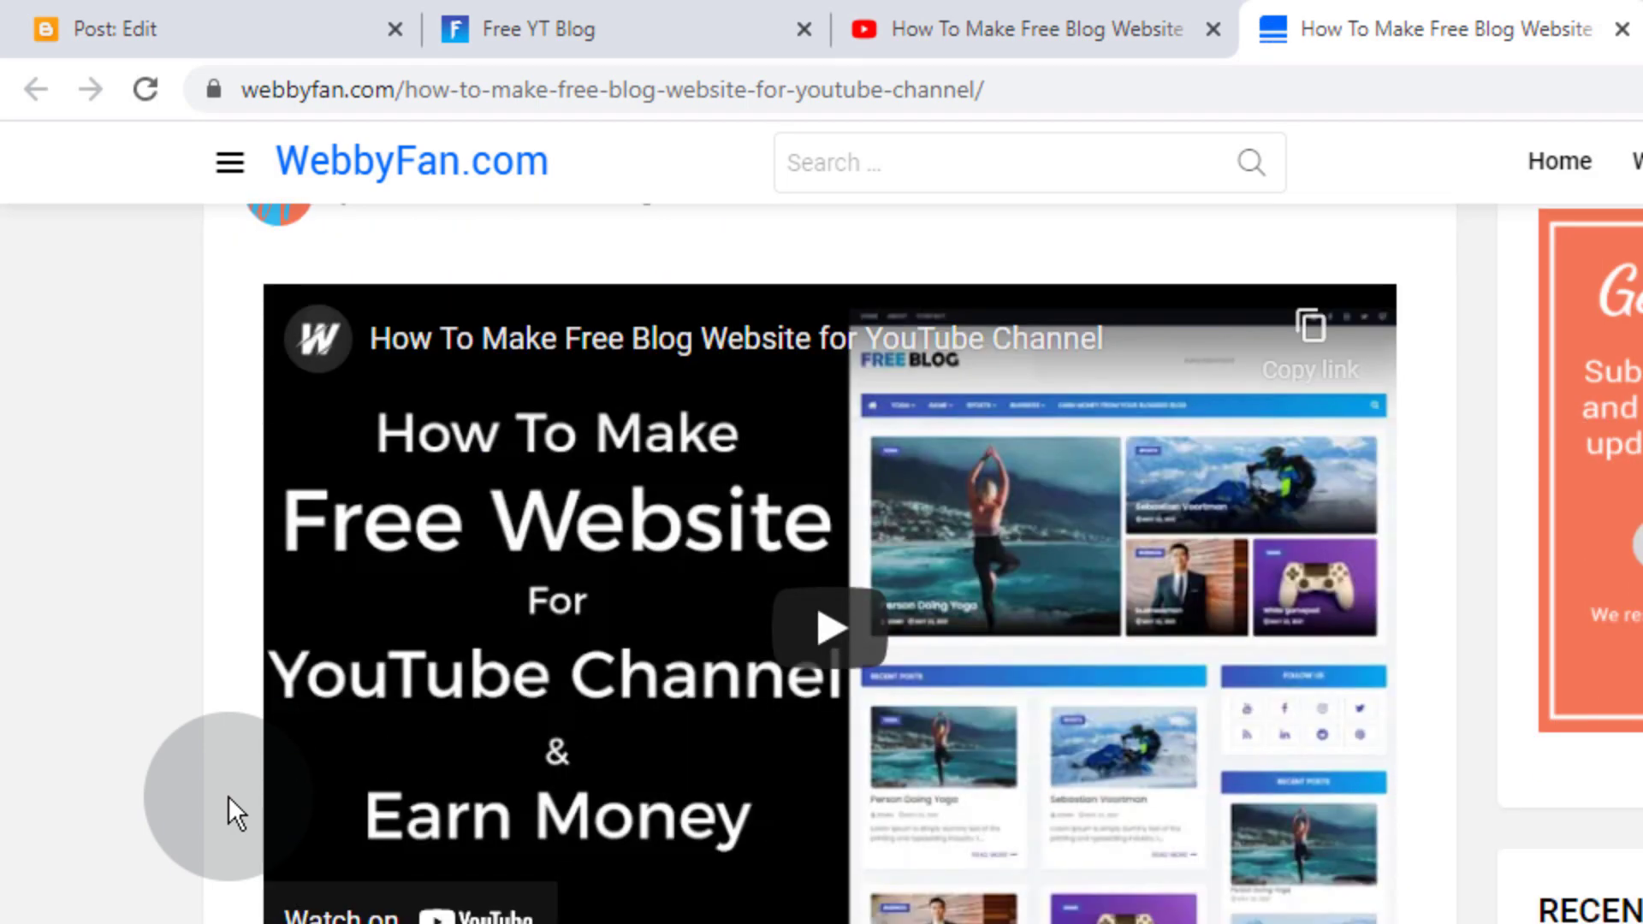
pyautogui.scroll(-11, 227, 796)
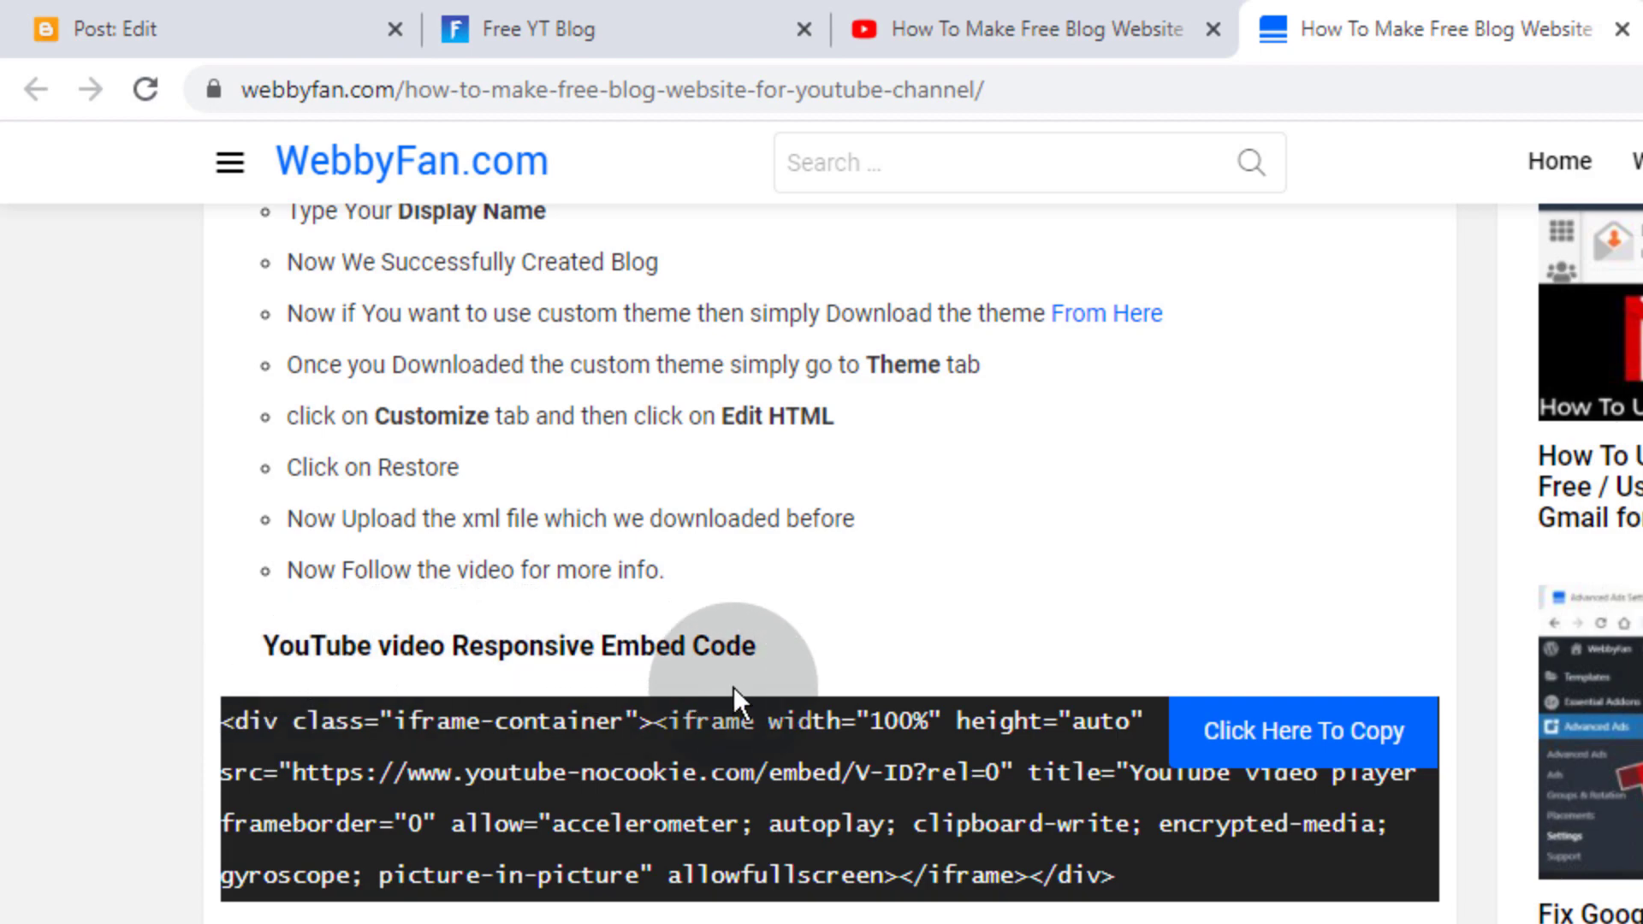
pyautogui.click(1271, 762)
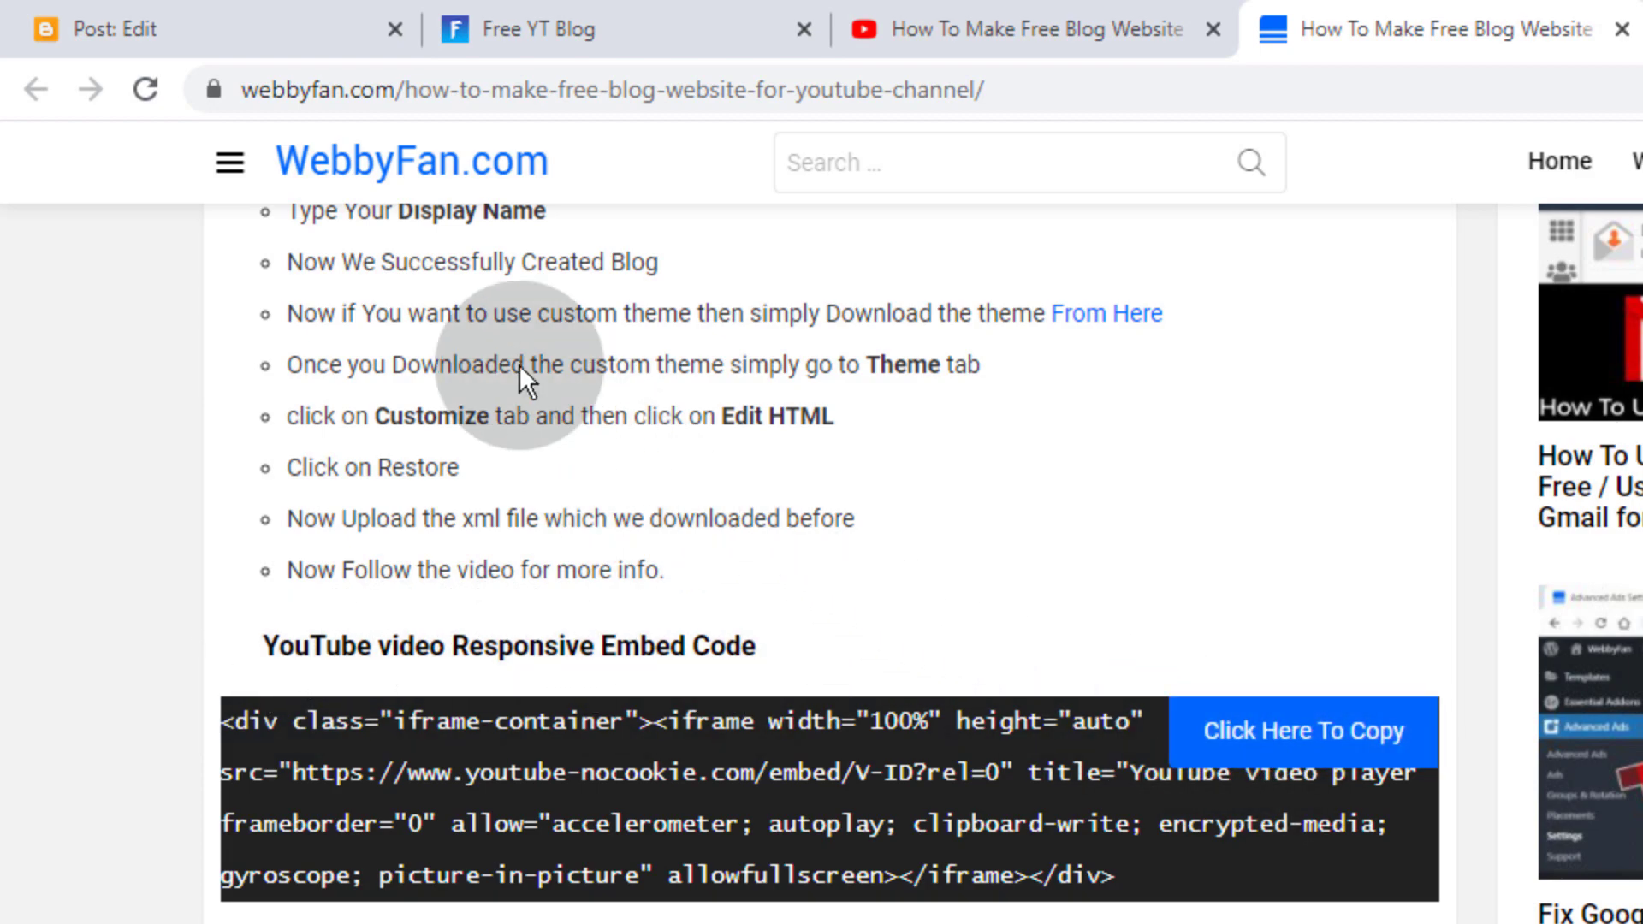
pyautogui.click(279, 20)
# Paste the responsive embed code on line 2 below the image code and select its V-ID placeholder
pyautogui.click(83, 580)
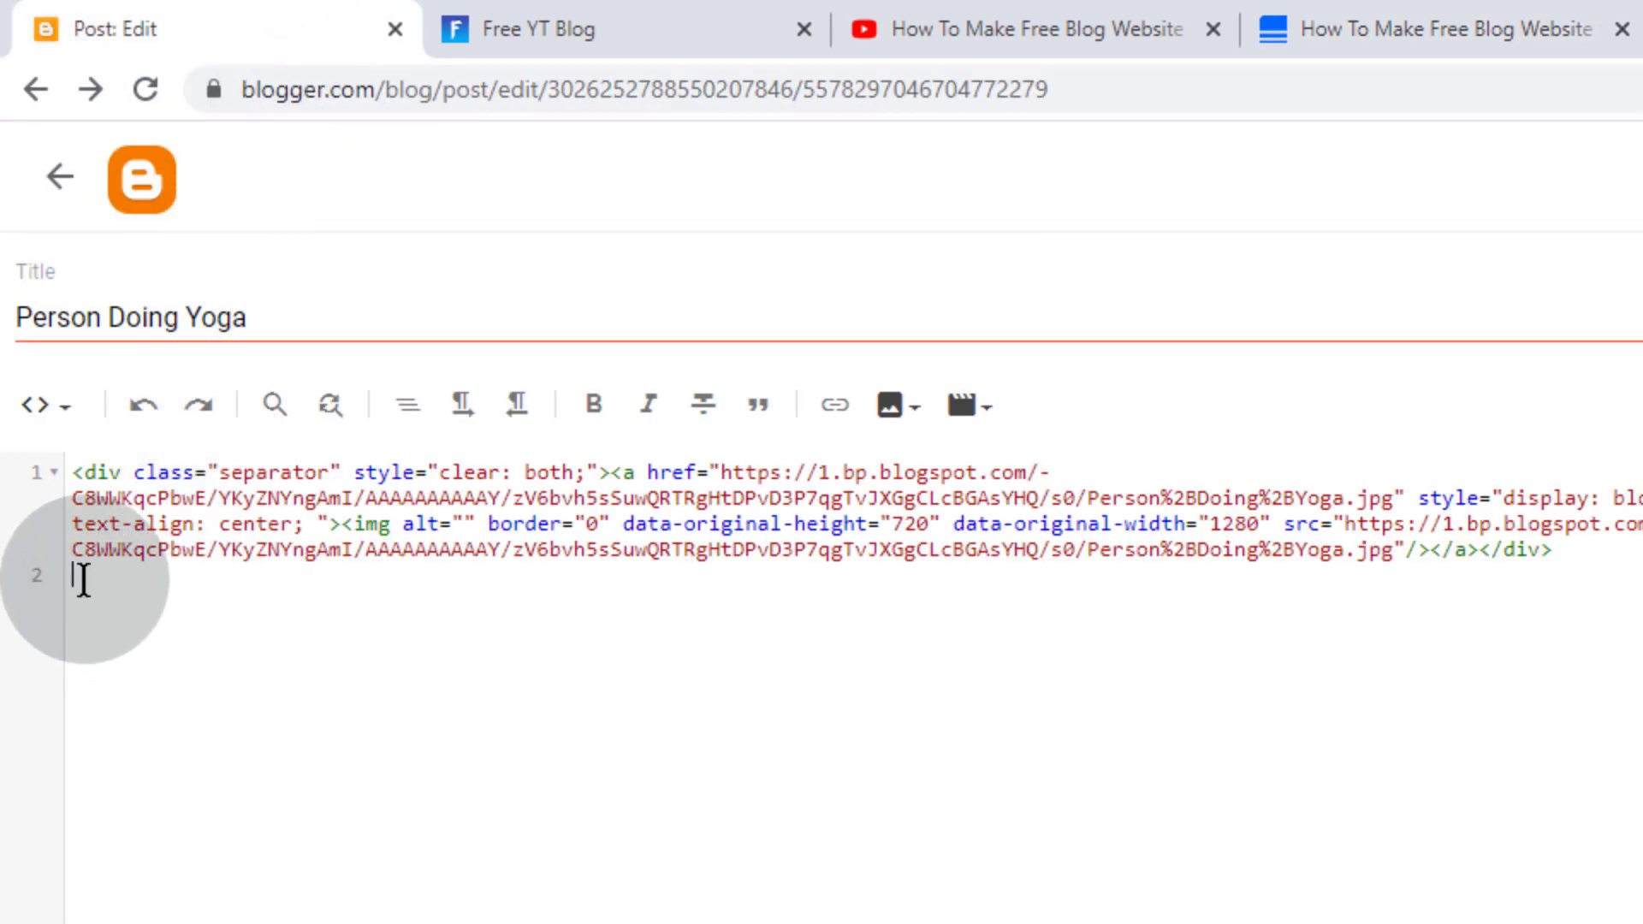
pyautogui.rightClick(82, 578)
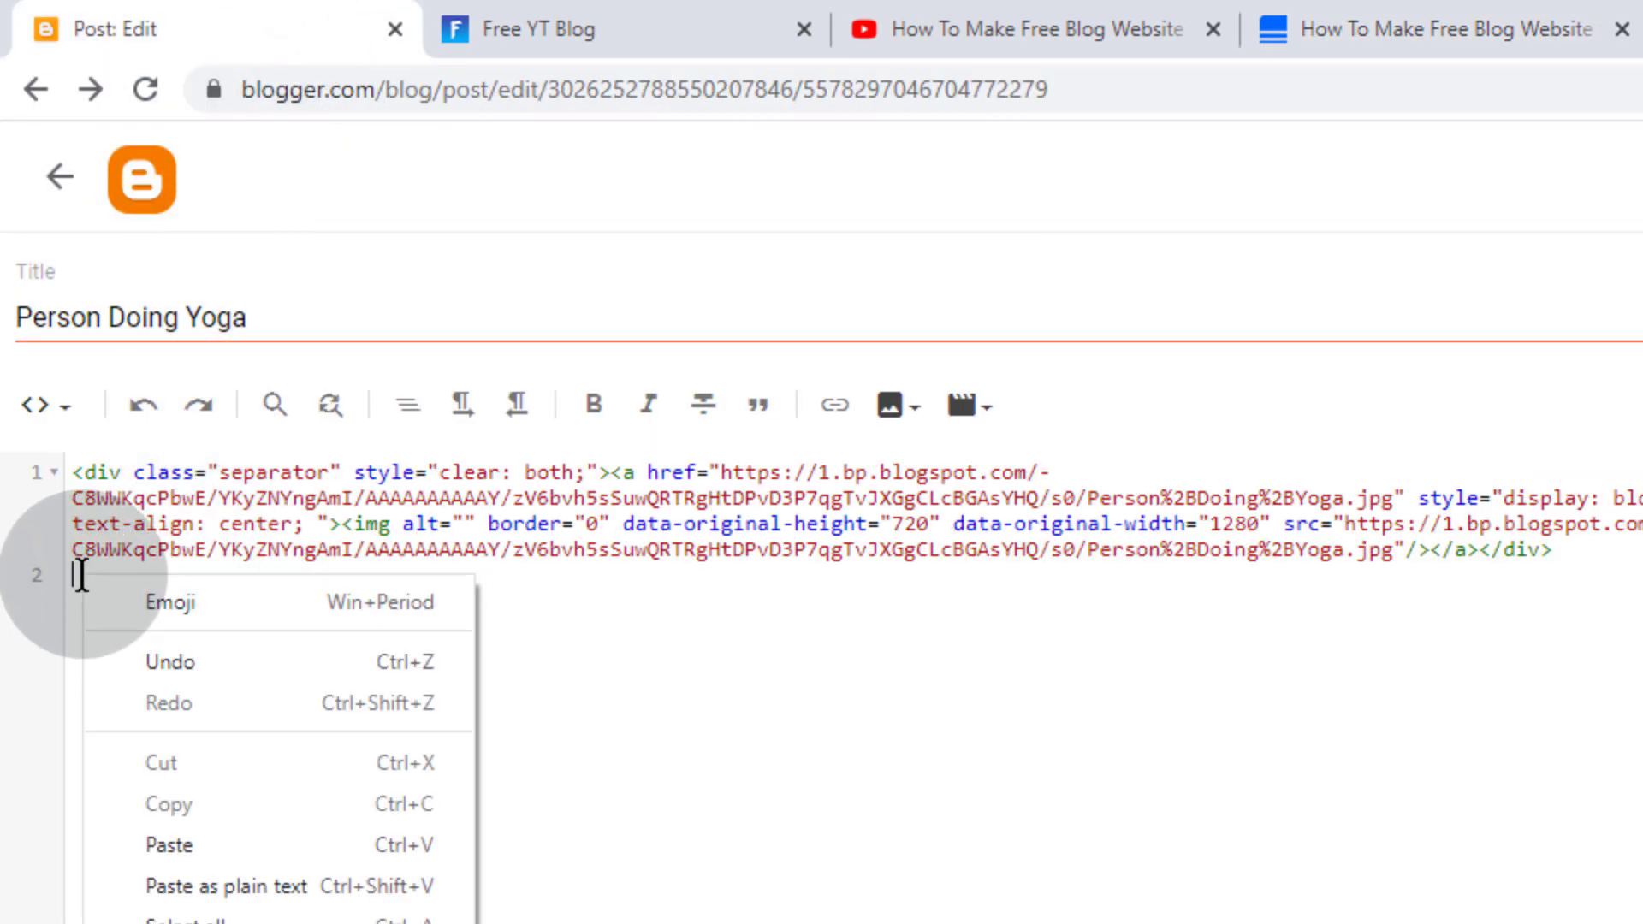
pyautogui.click(226, 830)
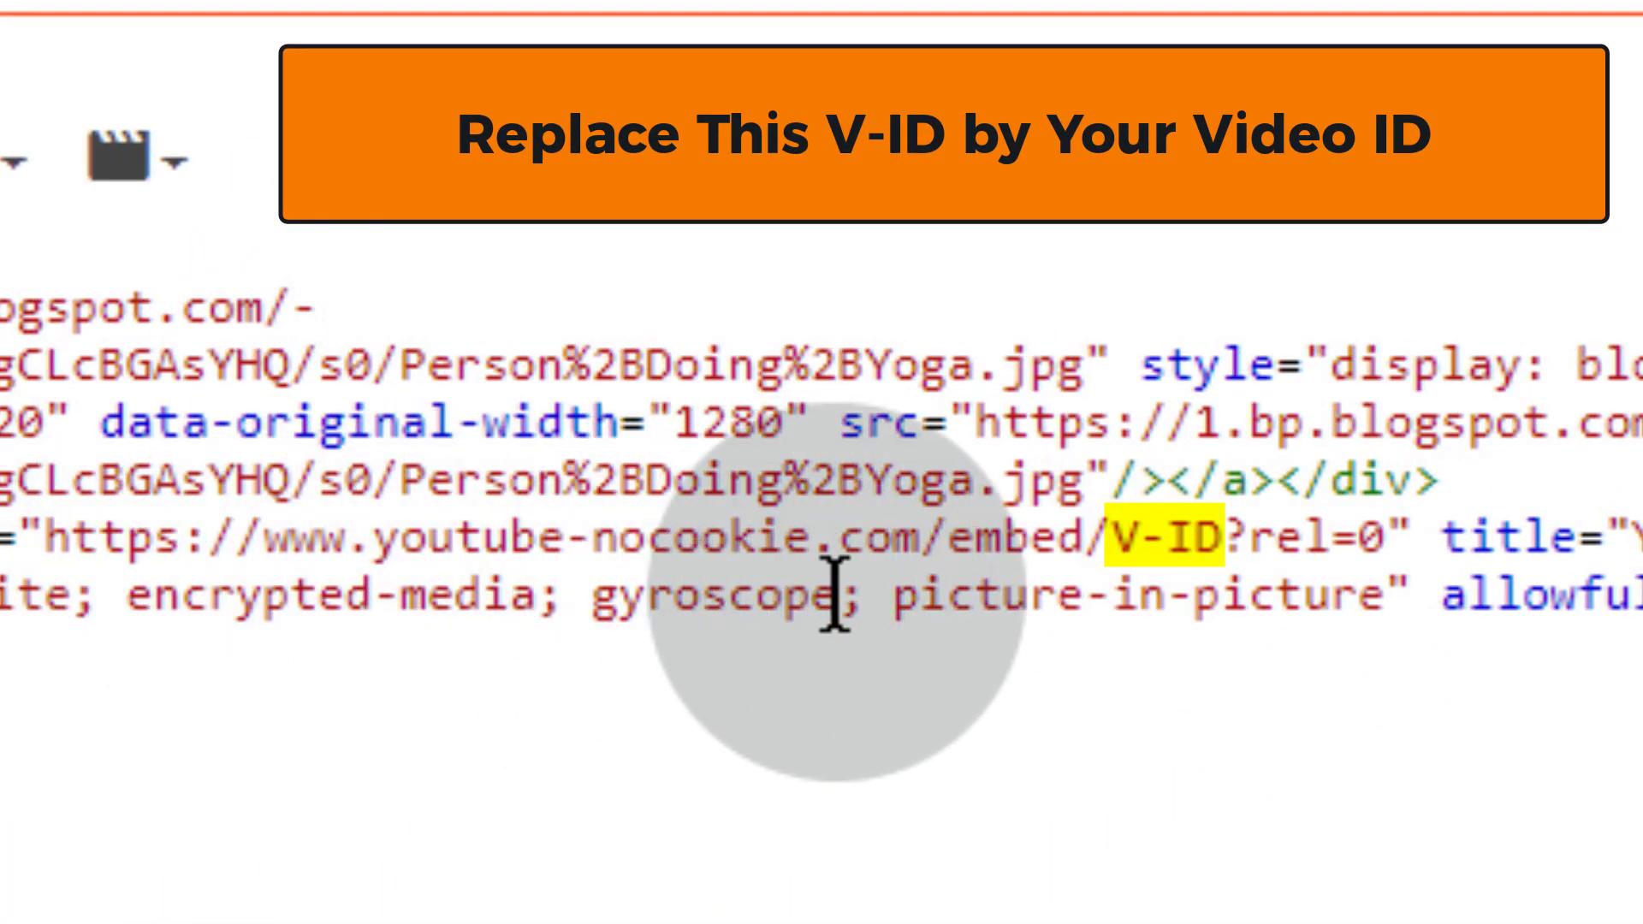
pyautogui.moveTo(1107, 539); pyautogui.dragTo(1224, 539)
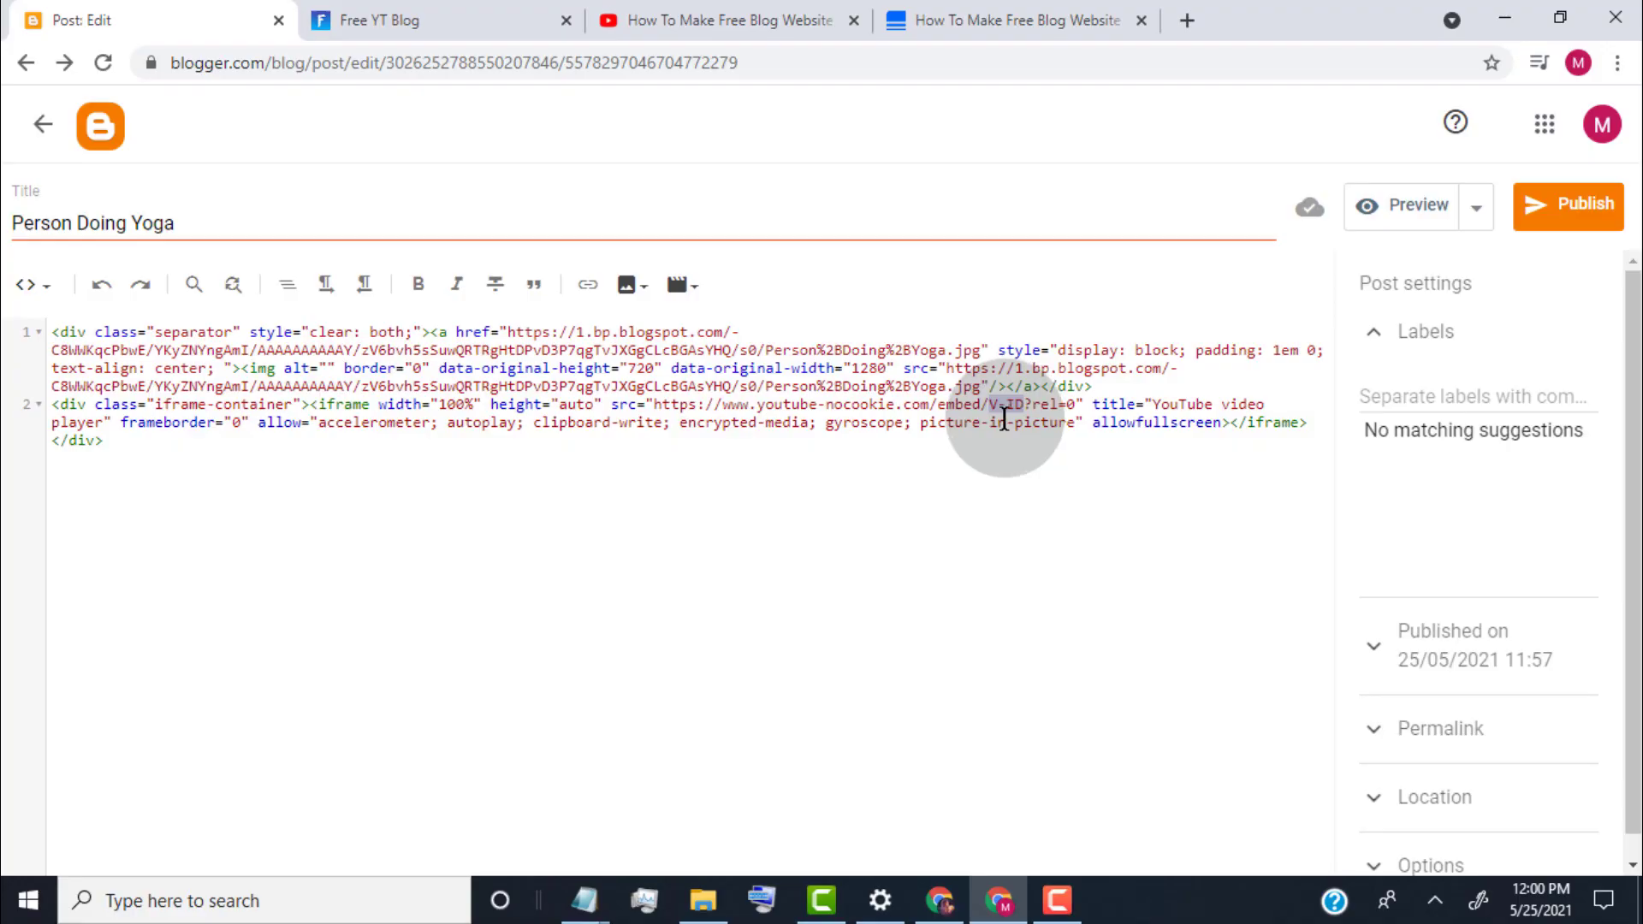
# Copy the video ID VpCEF_movxs from the YouTube Studio page address
pyautogui.click(939, 900)
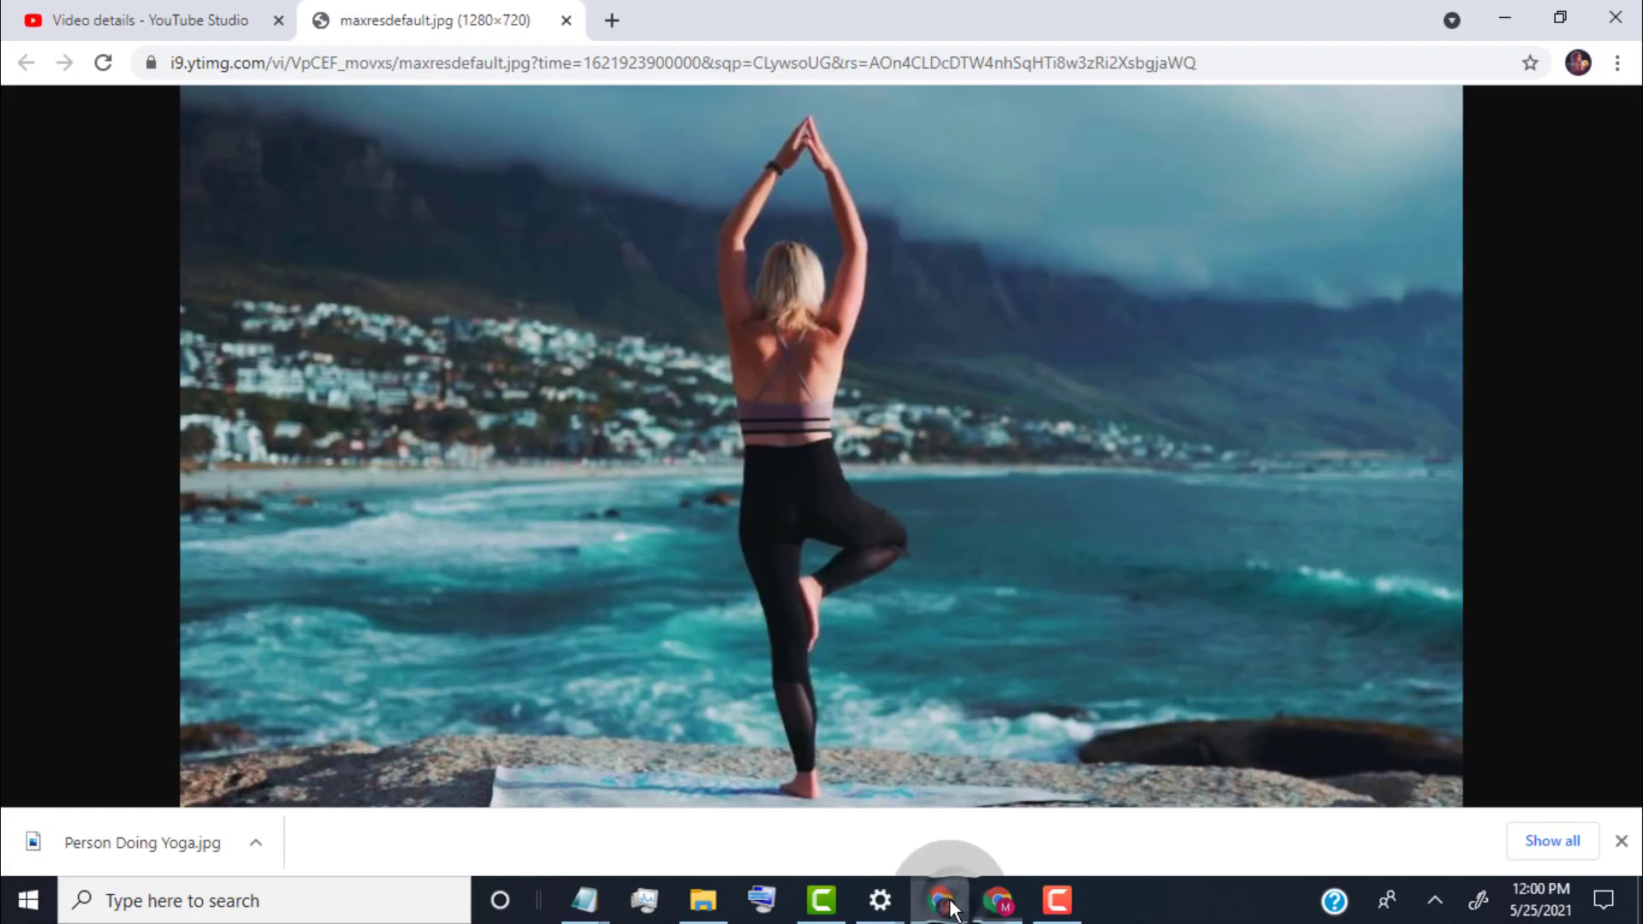
pyautogui.click(147, 19)
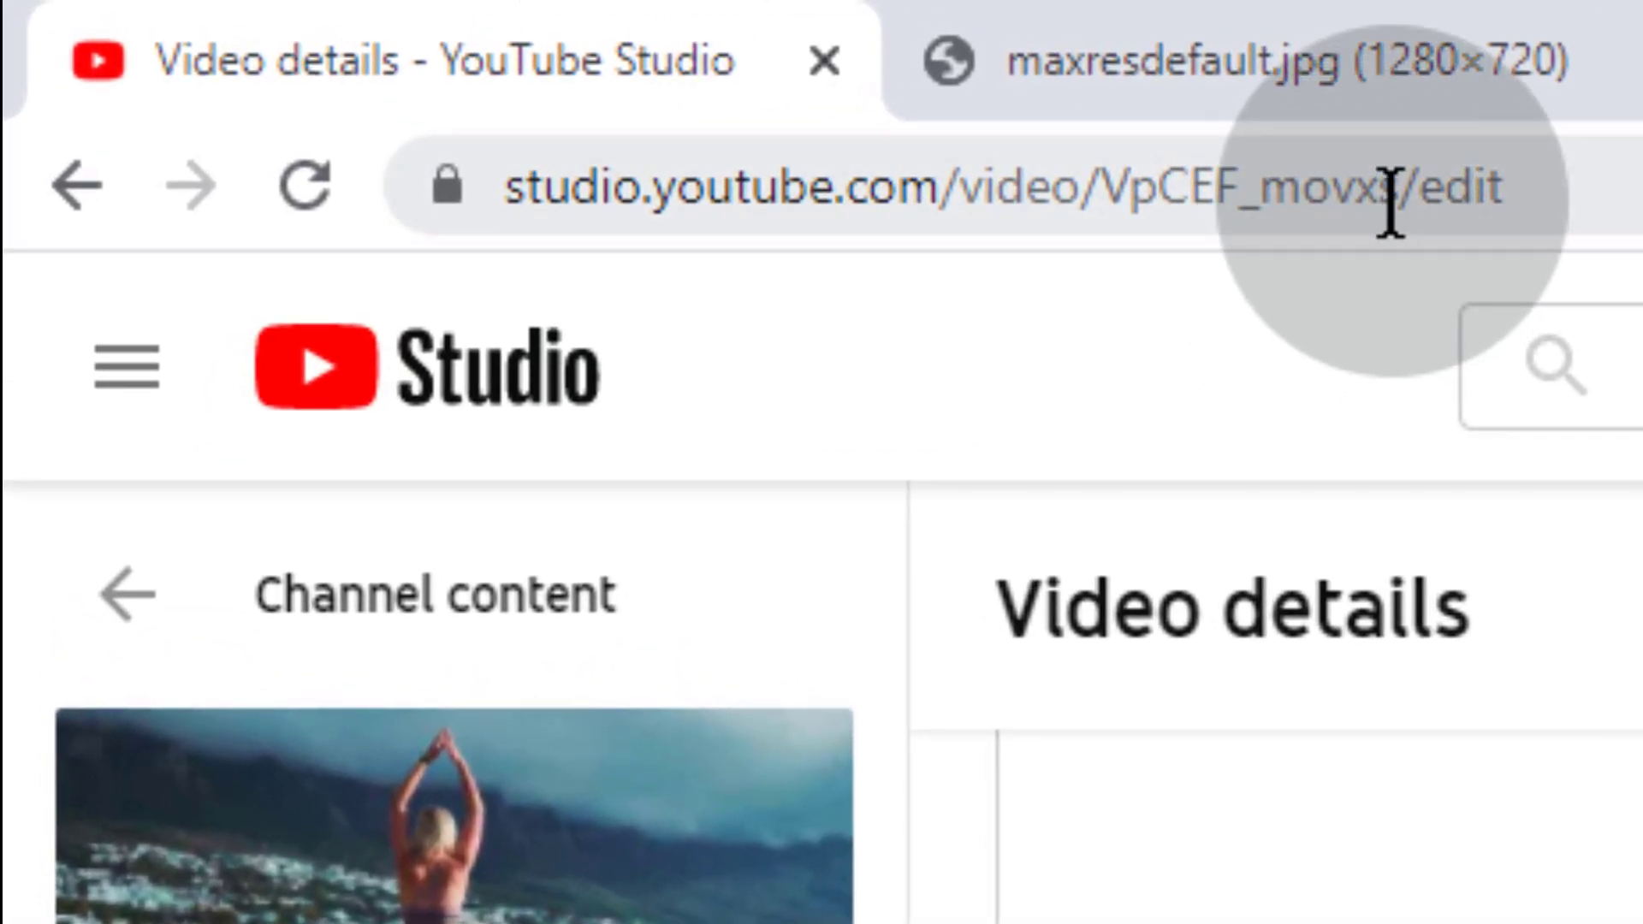
pyautogui.moveTo(623, 81); pyautogui.dragTo(607, 80)
pyautogui.moveTo(1364, 181); pyautogui.dragTo(1103, 185)
pyautogui.rightClick(1346, 190)
pyautogui.click(1584, 570)
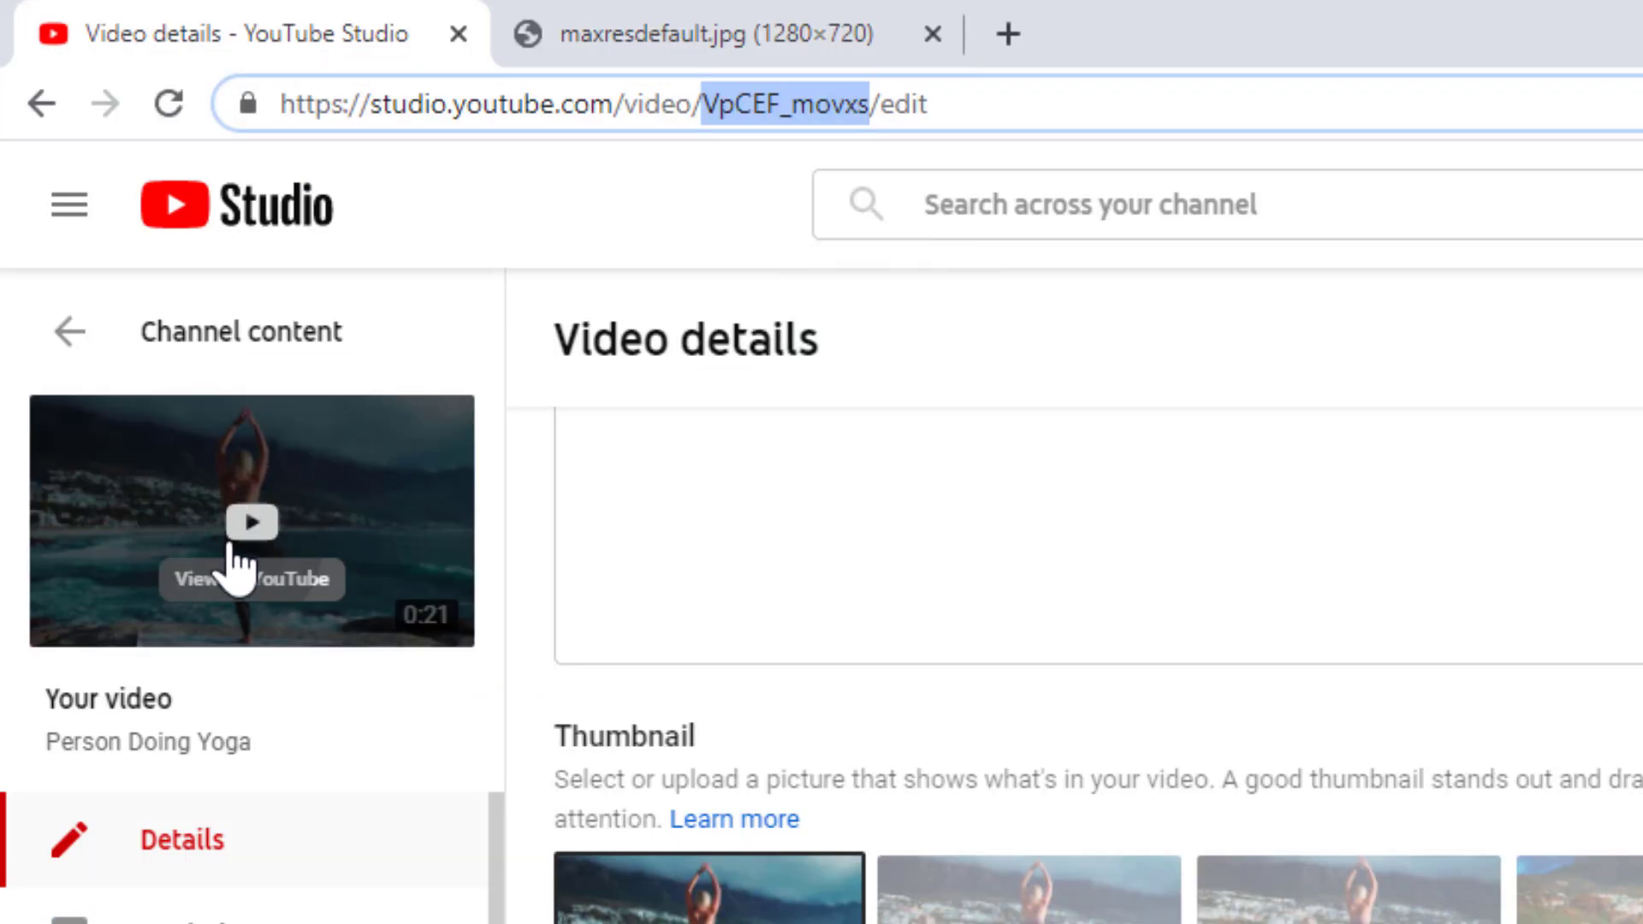
# Open the Person Doing Yoga watch page and select the ID after v= in its address
pyautogui.click(236, 567)
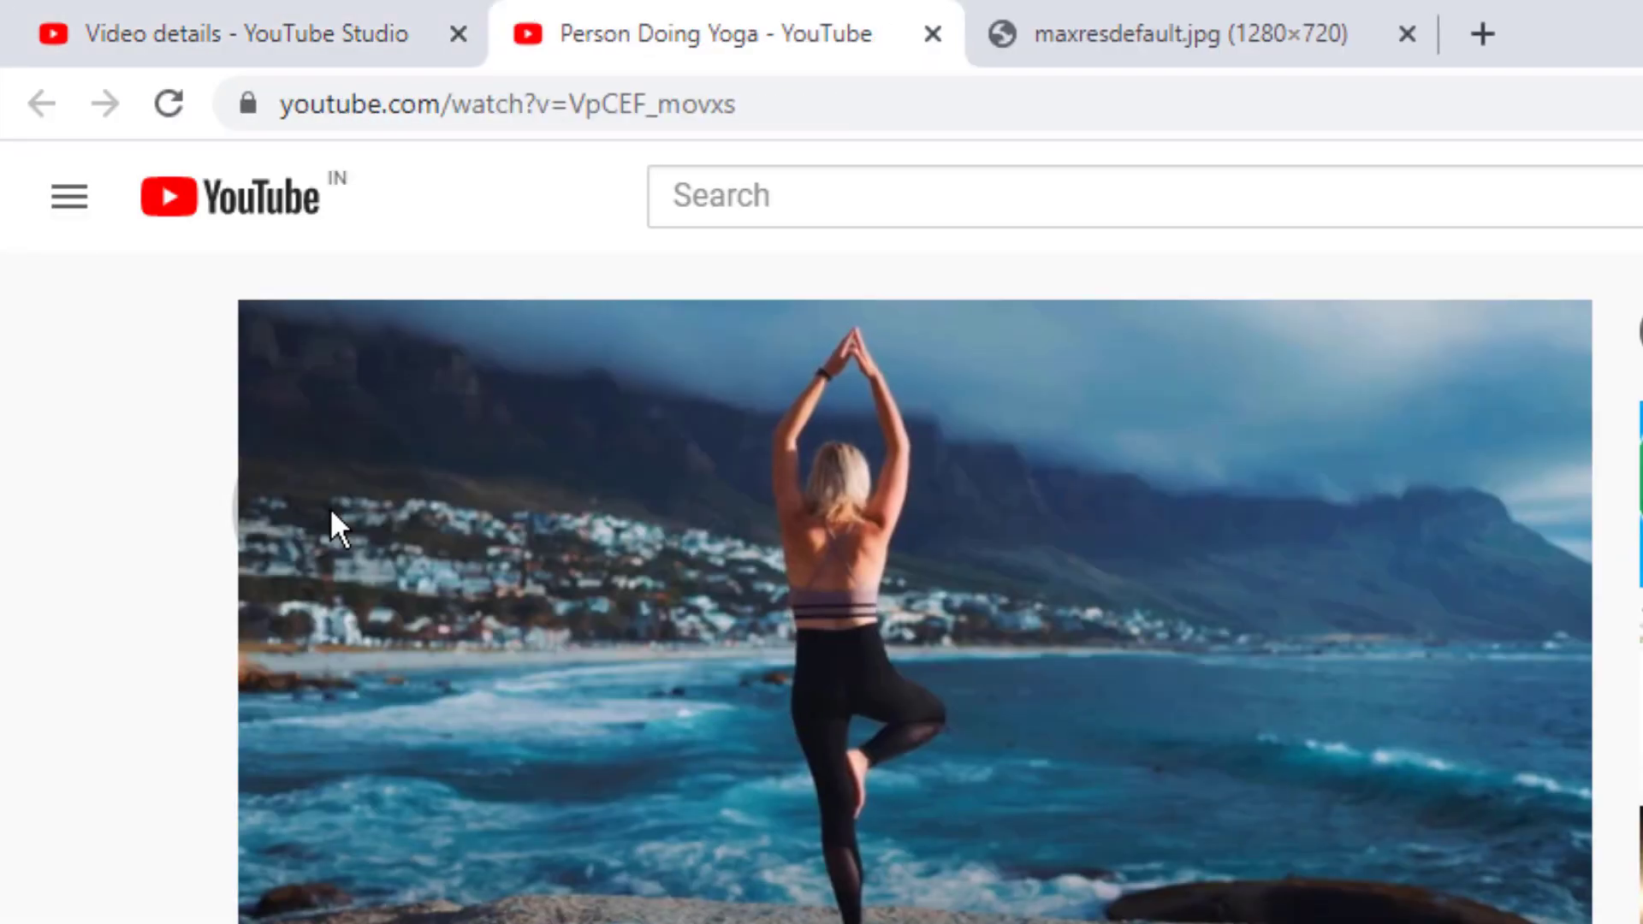
pyautogui.moveTo(746, 104); pyautogui.dragTo(570, 104)
pyautogui.hotkey('ctrl', 'c')
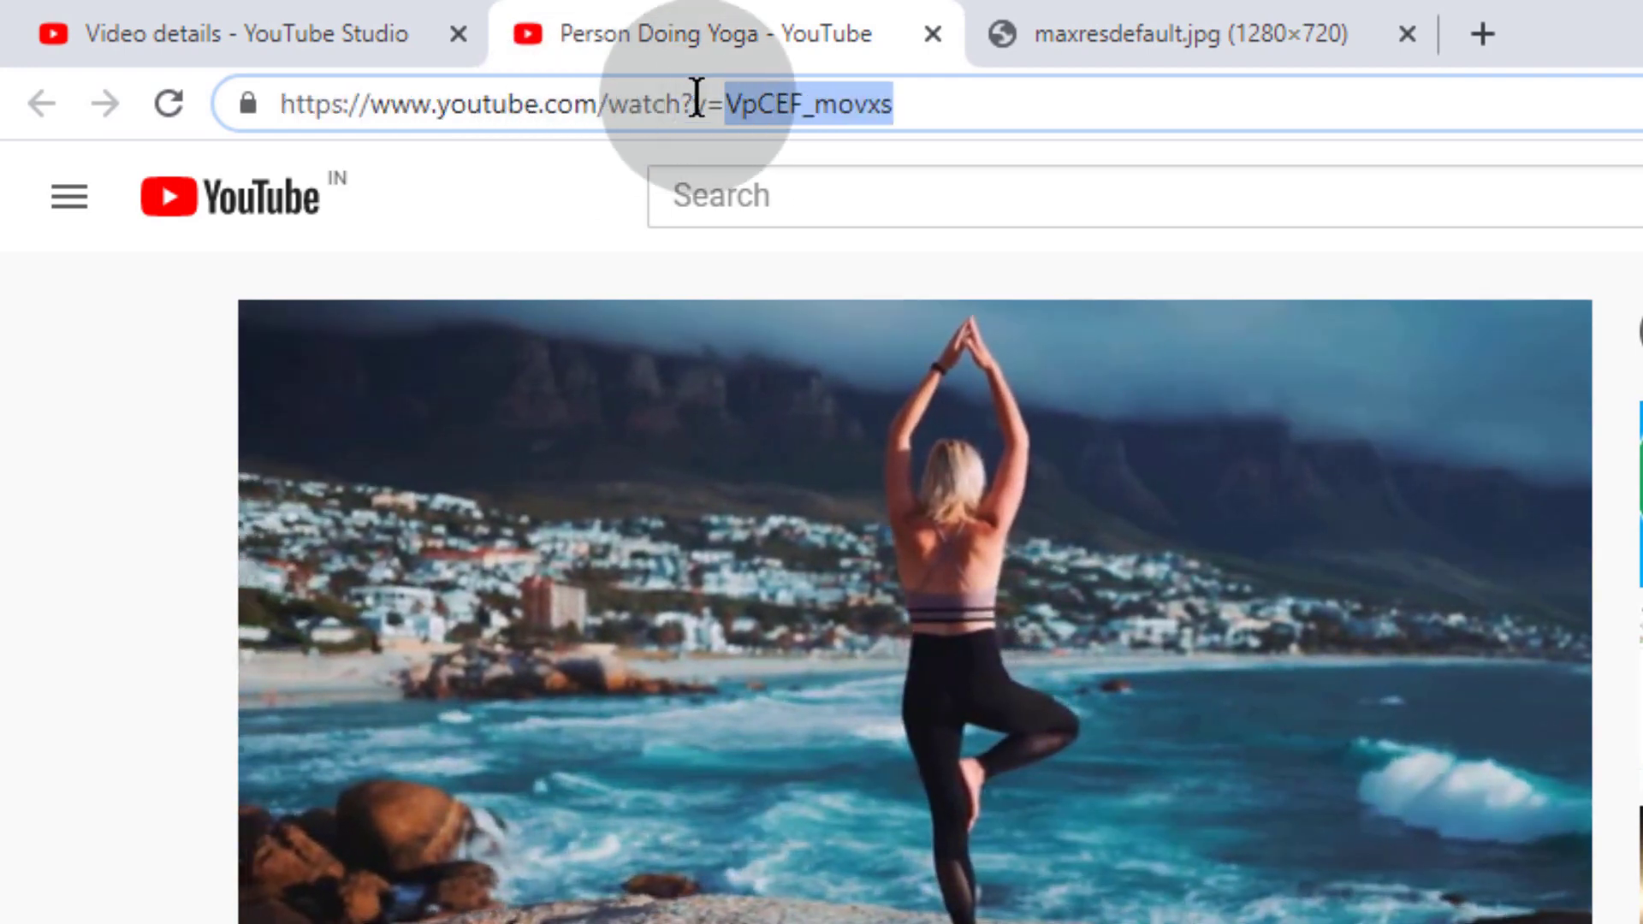
pyautogui.rightClick(808, 104)
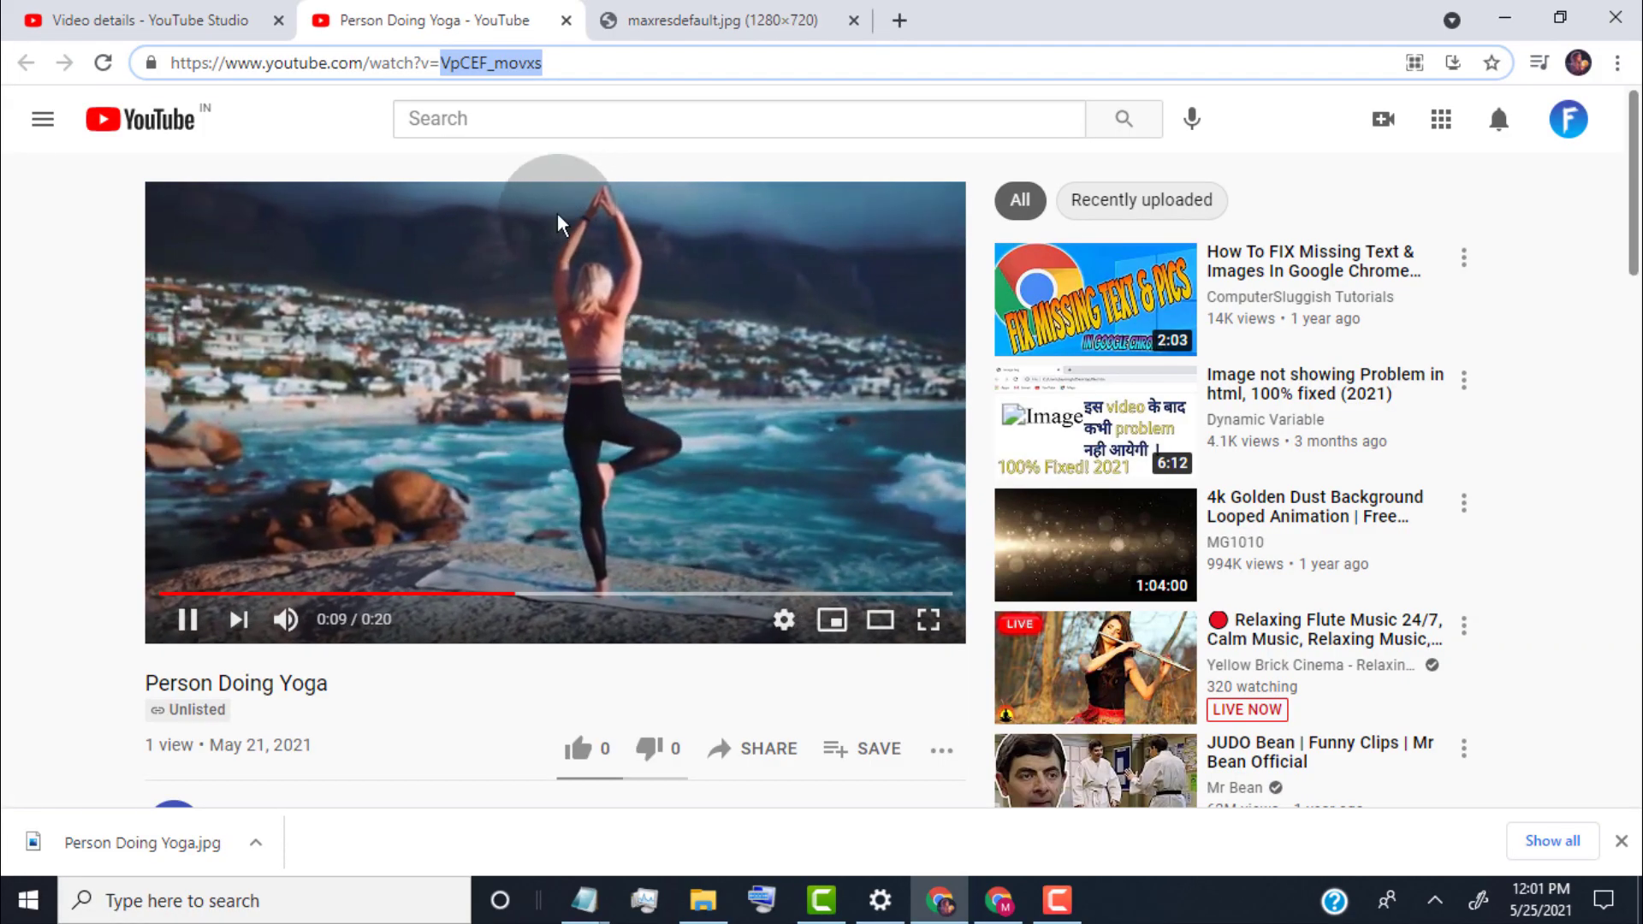
pyautogui.click(998, 900)
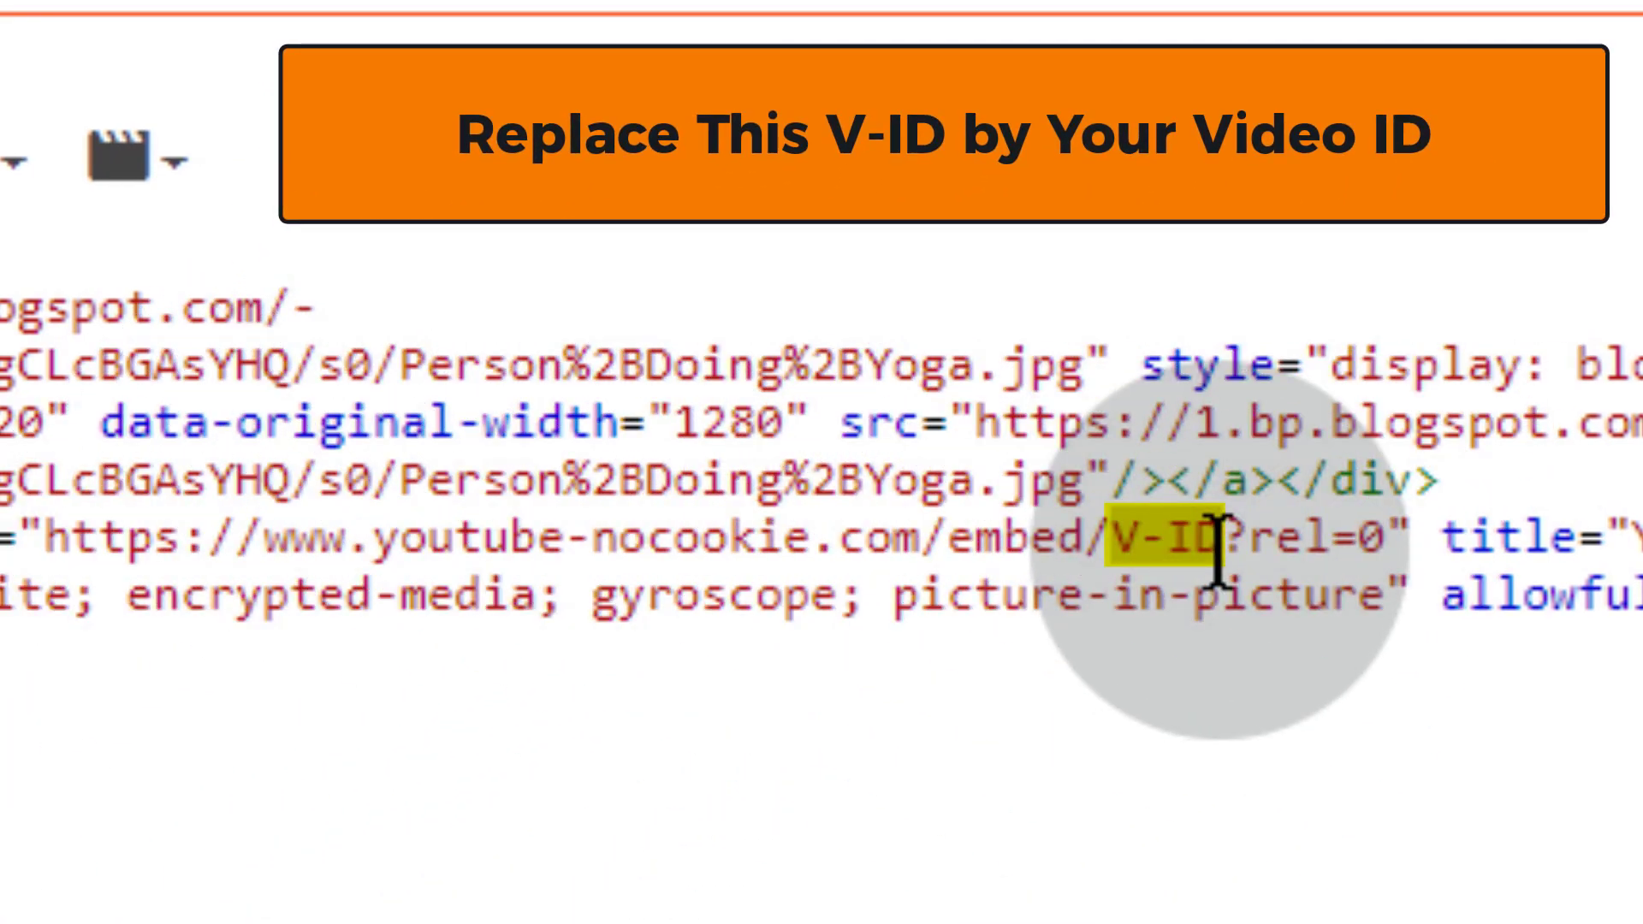
# Swap the V-ID placeholder in the embed URL for VpCEF_movxs, ending at the end of line 2
pyautogui.click(1220, 537)
pyautogui.press('BackSpace')
pyautogui.press('BackSpace')
pyautogui.press('BackSpace')
pyautogui.press('BackSpace')
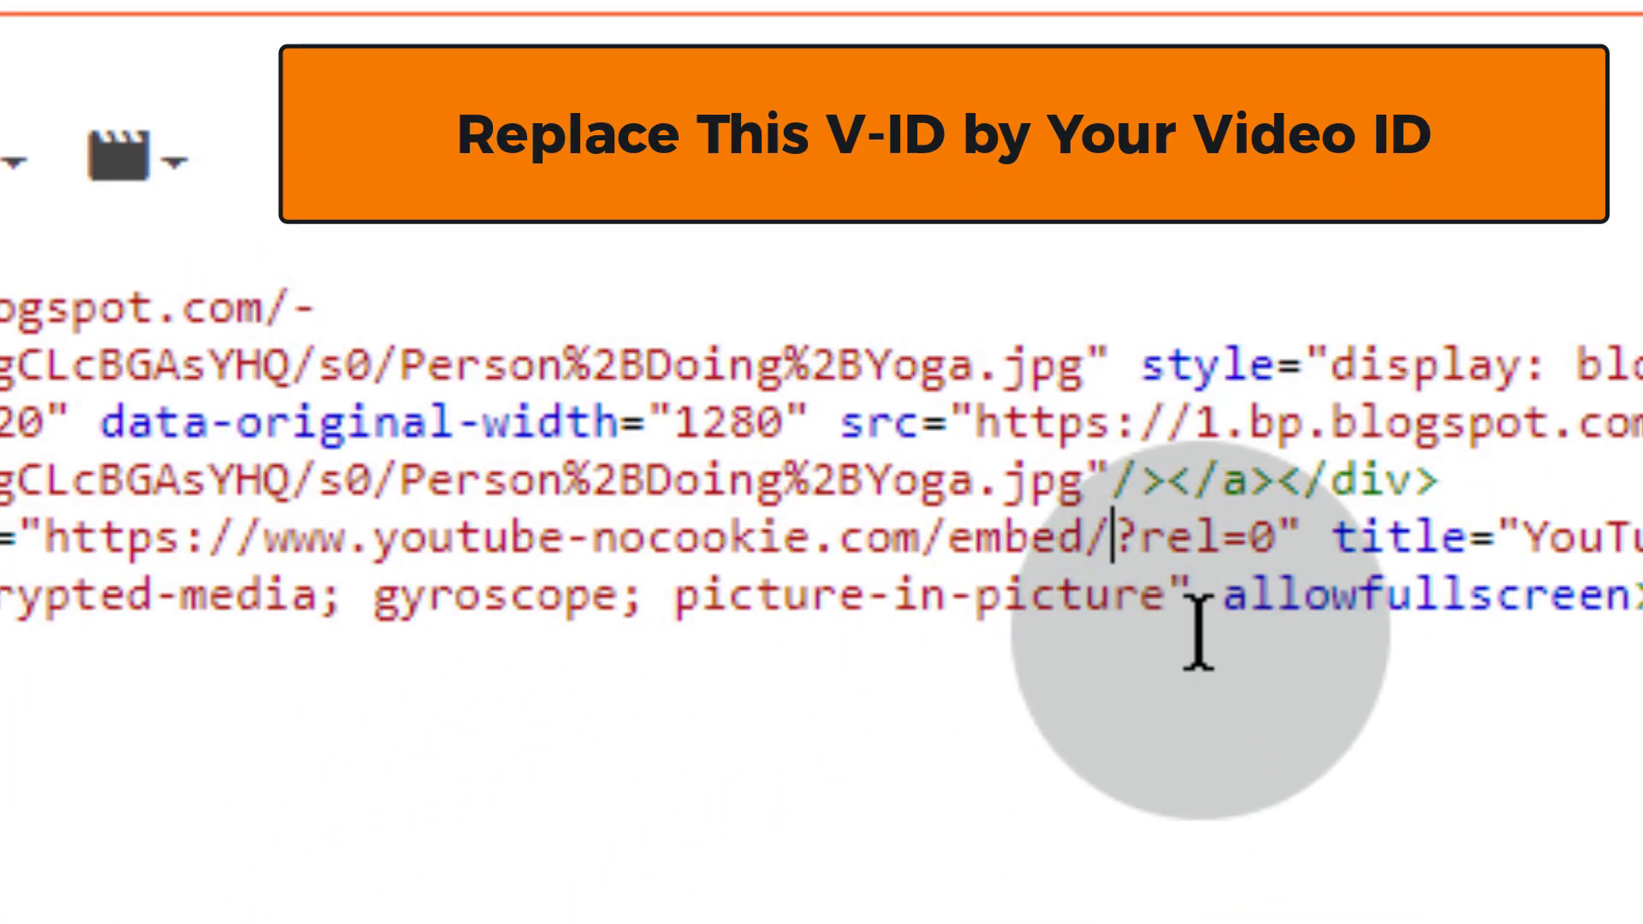
pyautogui.rightClick(1117, 533)
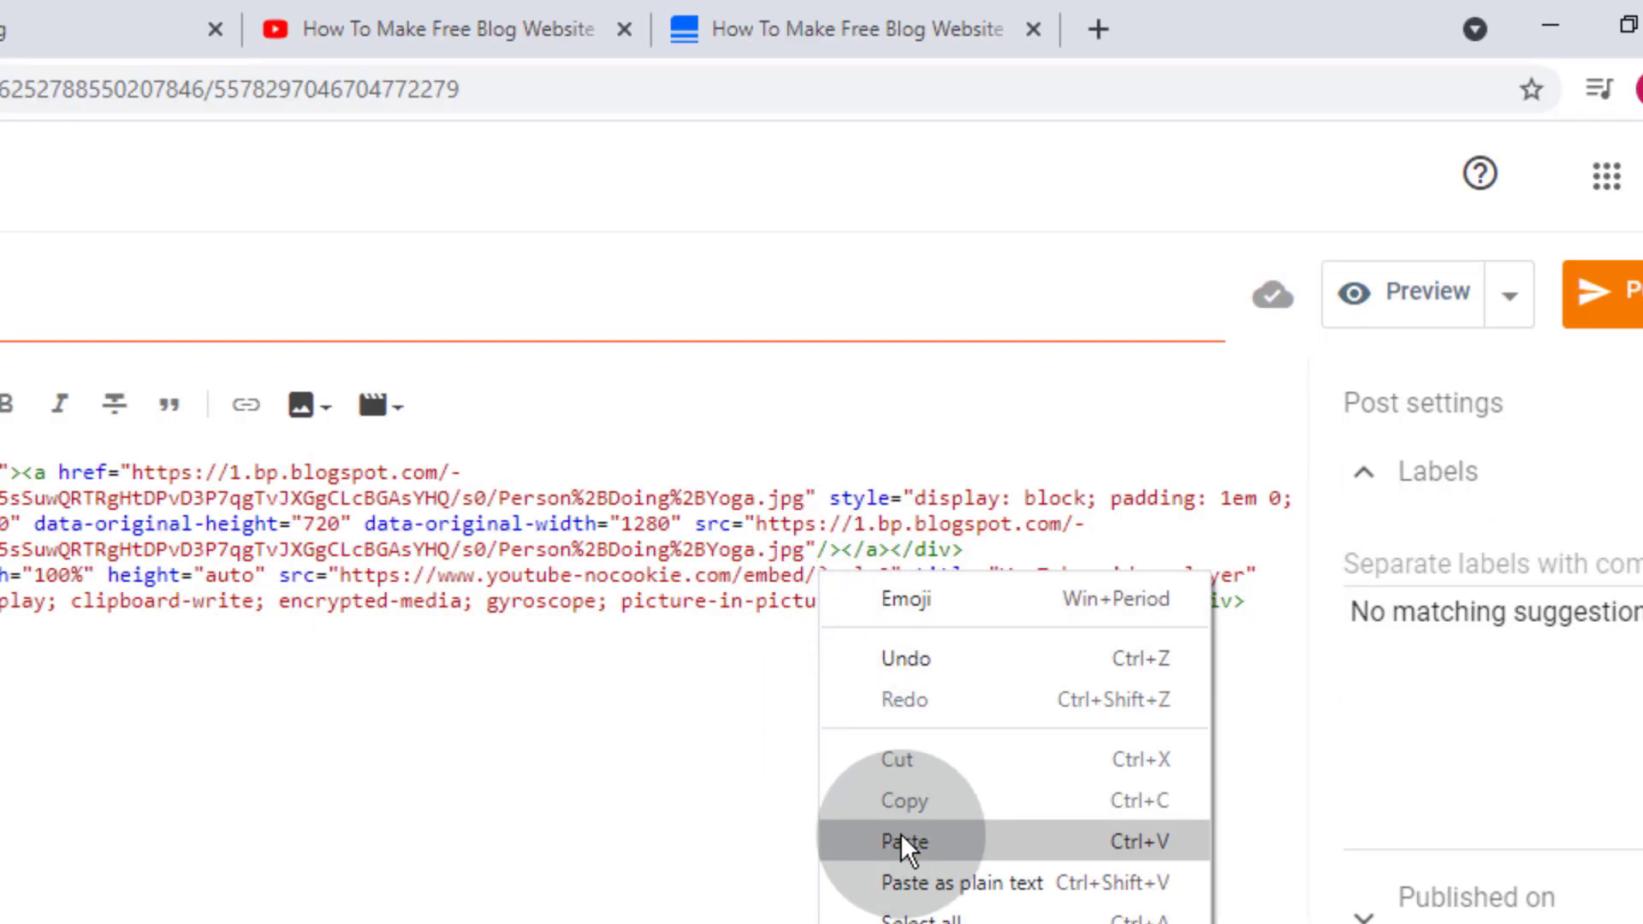
pyautogui.click(900, 839)
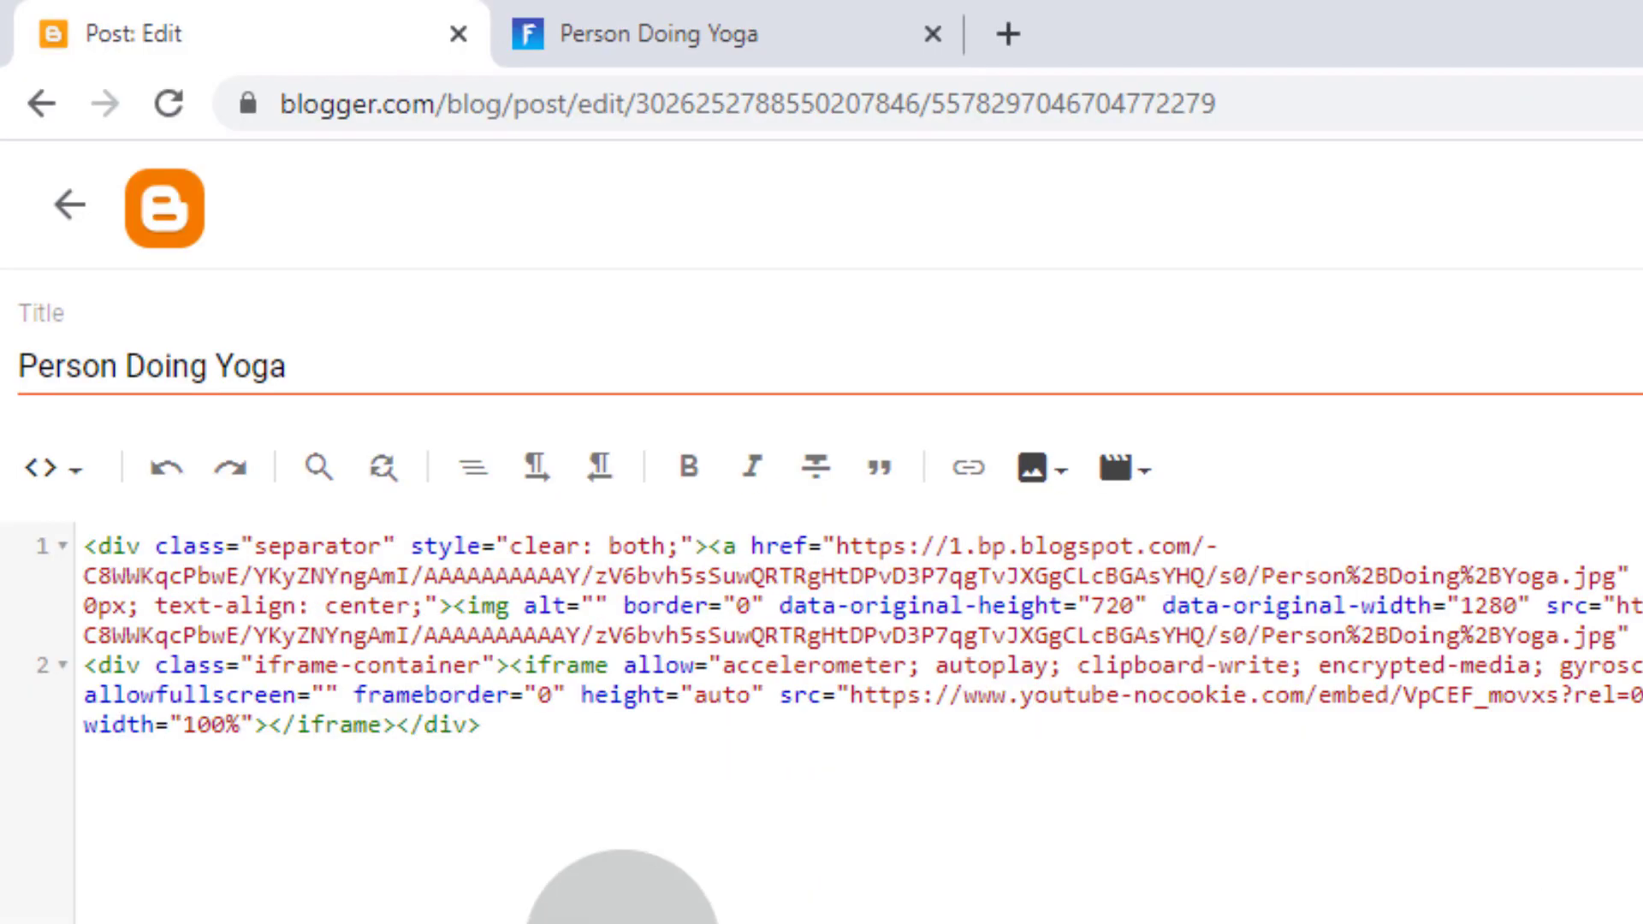
pyautogui.click(577, 734)
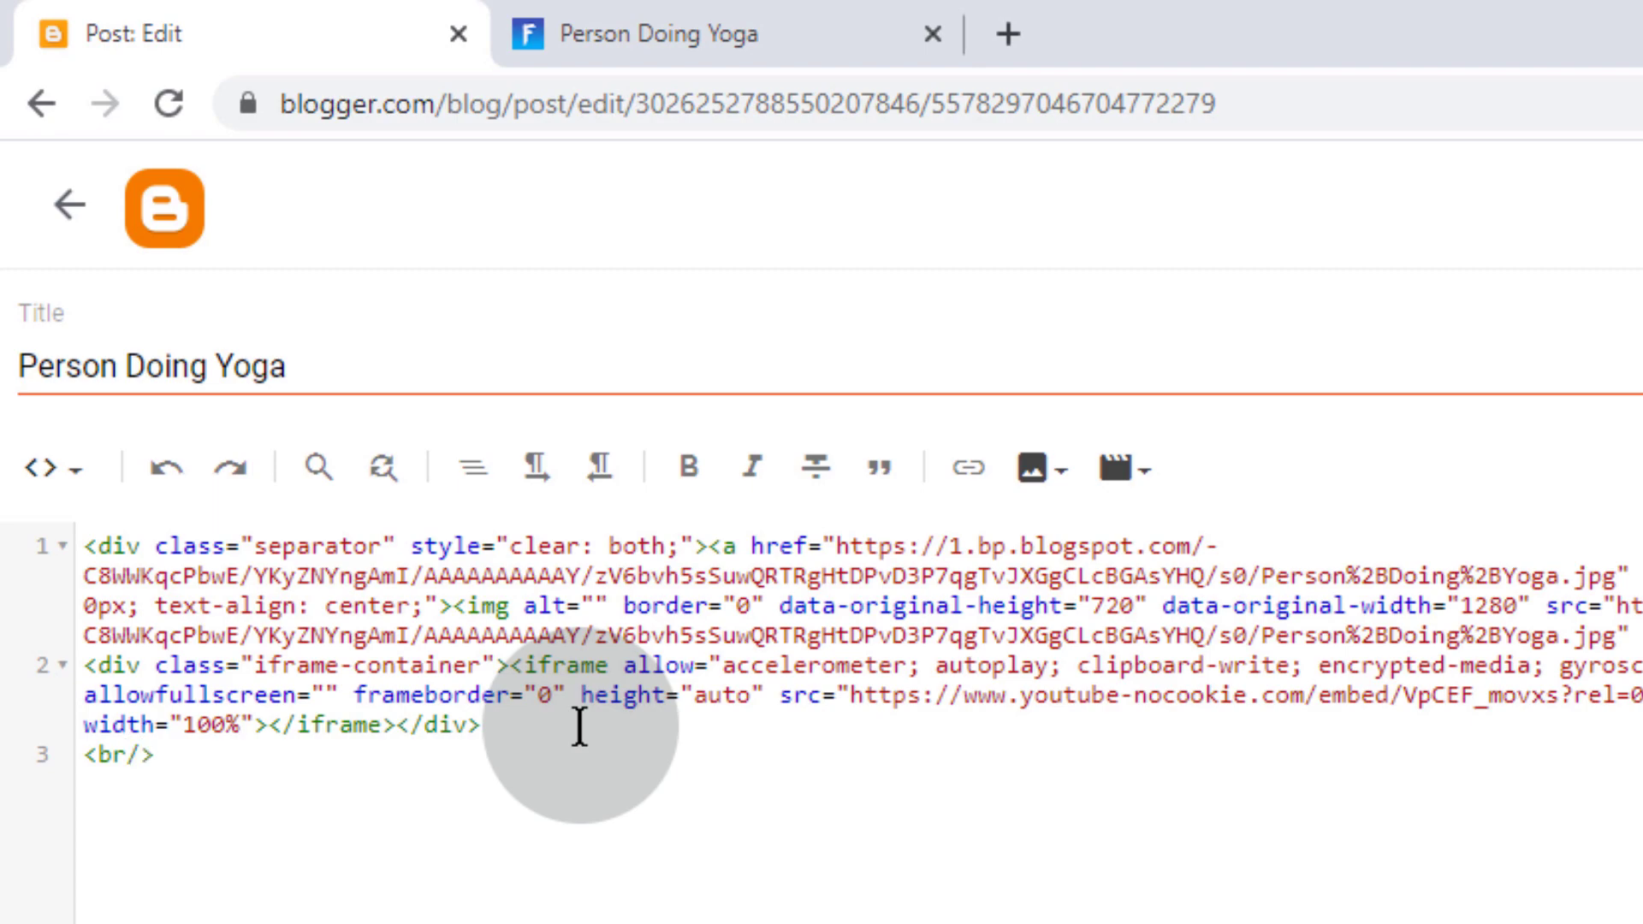
# Switch the post editor from HTML view to the compose view
pyautogui.click(74, 483)
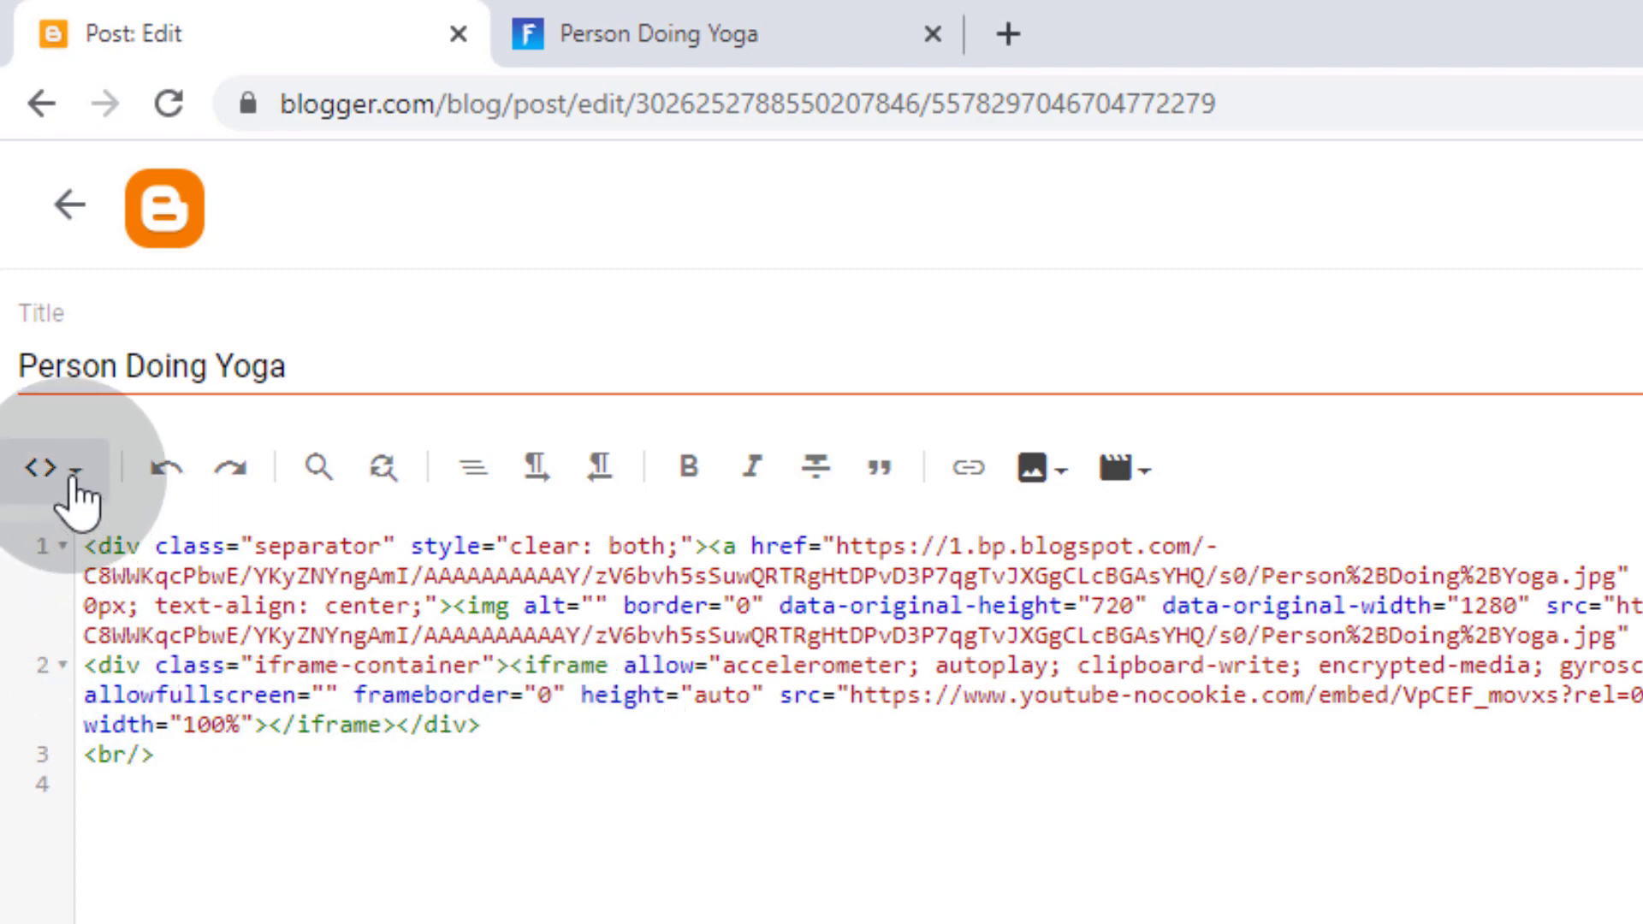
pyautogui.click(129, 579)
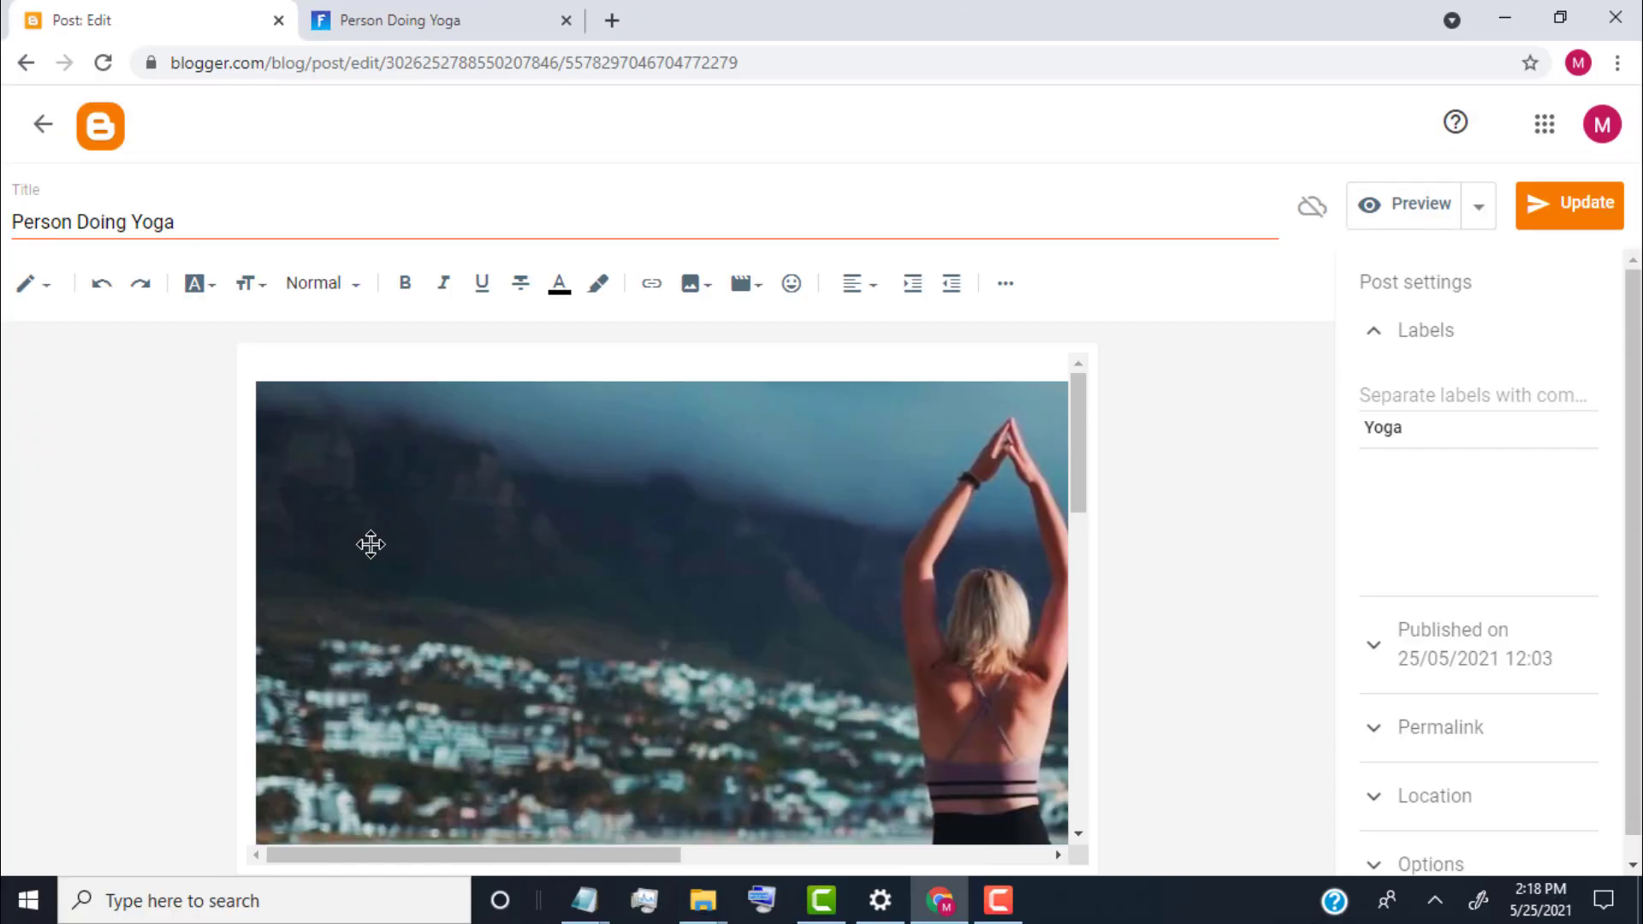
pyautogui.scroll(-6, 371, 544)
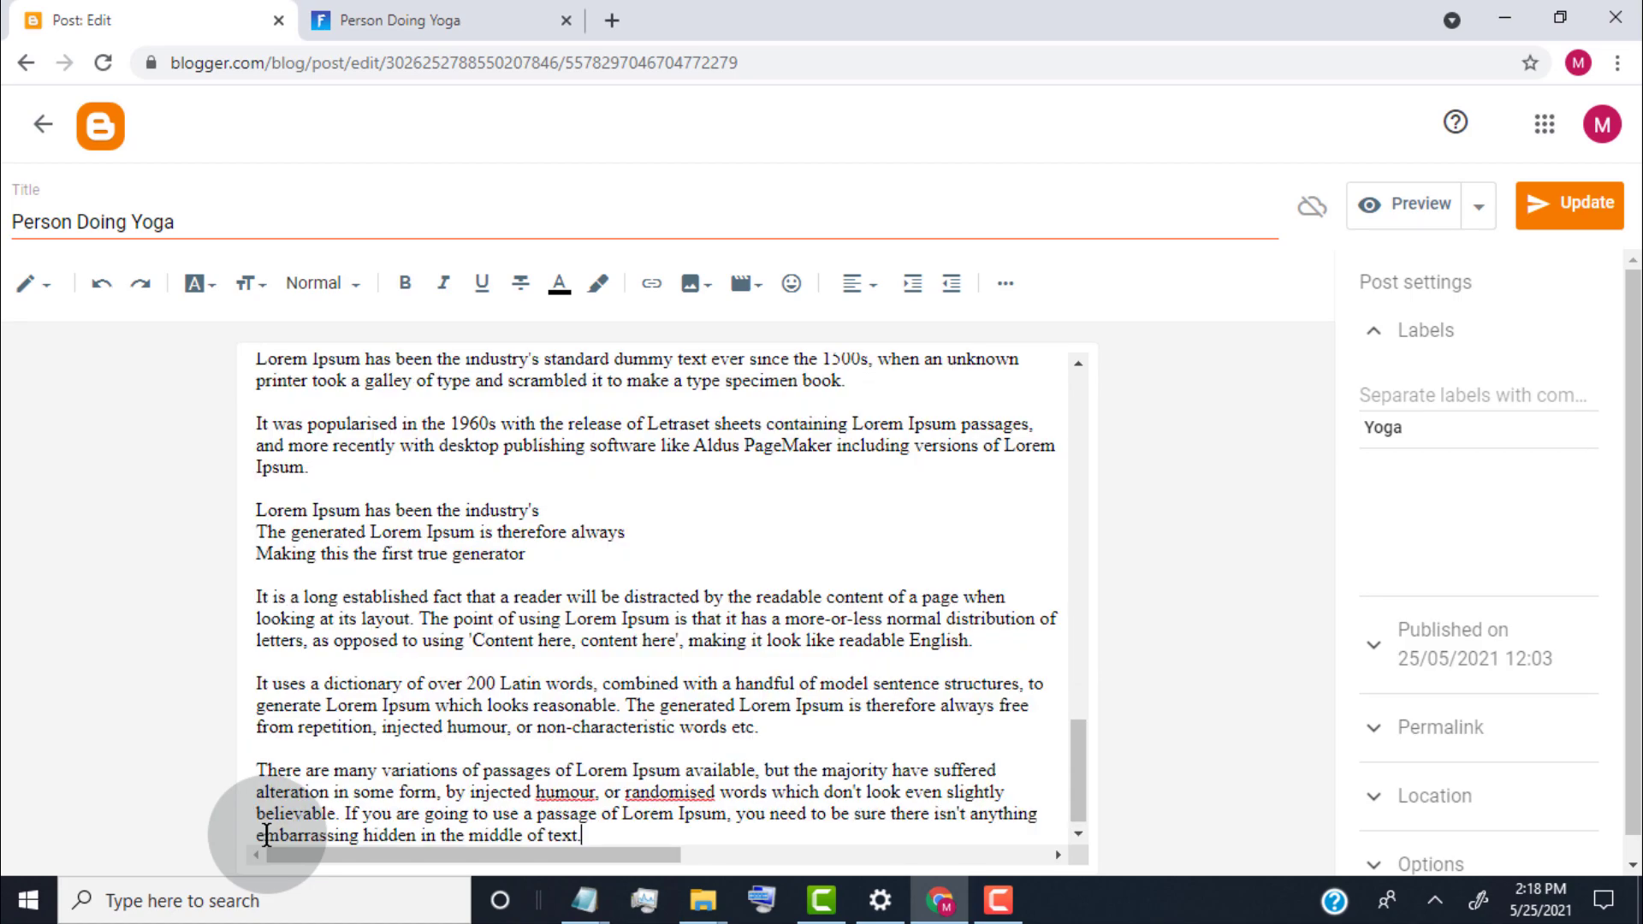
pyautogui.scroll(-2, 291, 770)
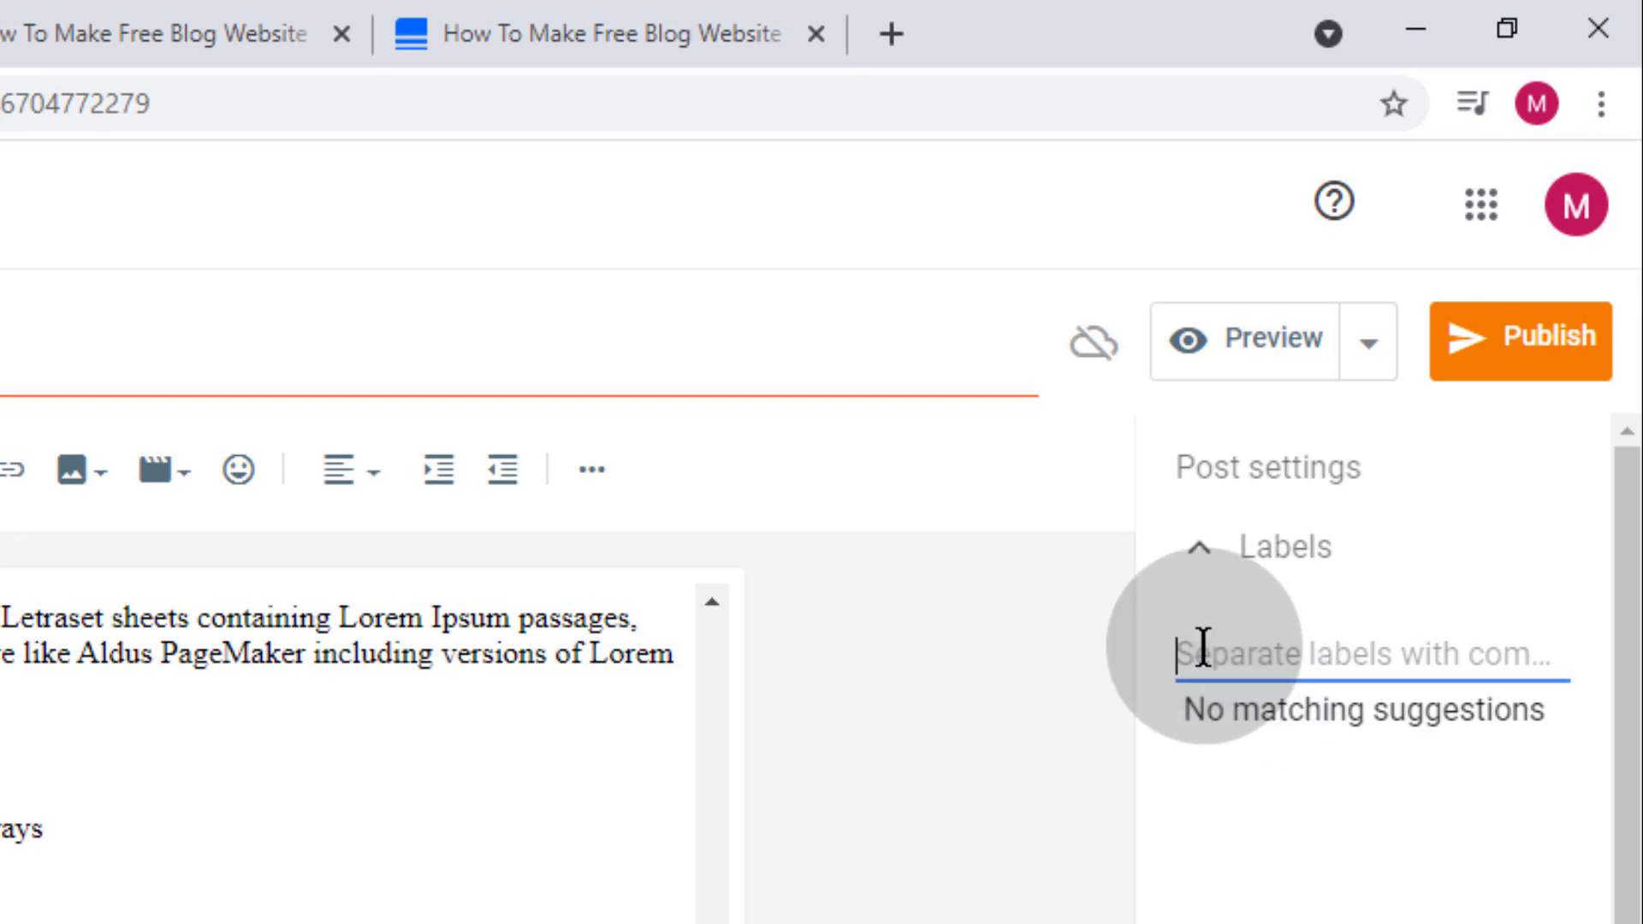
# Add the labels Yoga and Beach, then publish the post and confirm
pyautogui.write('Yoga,Beach')
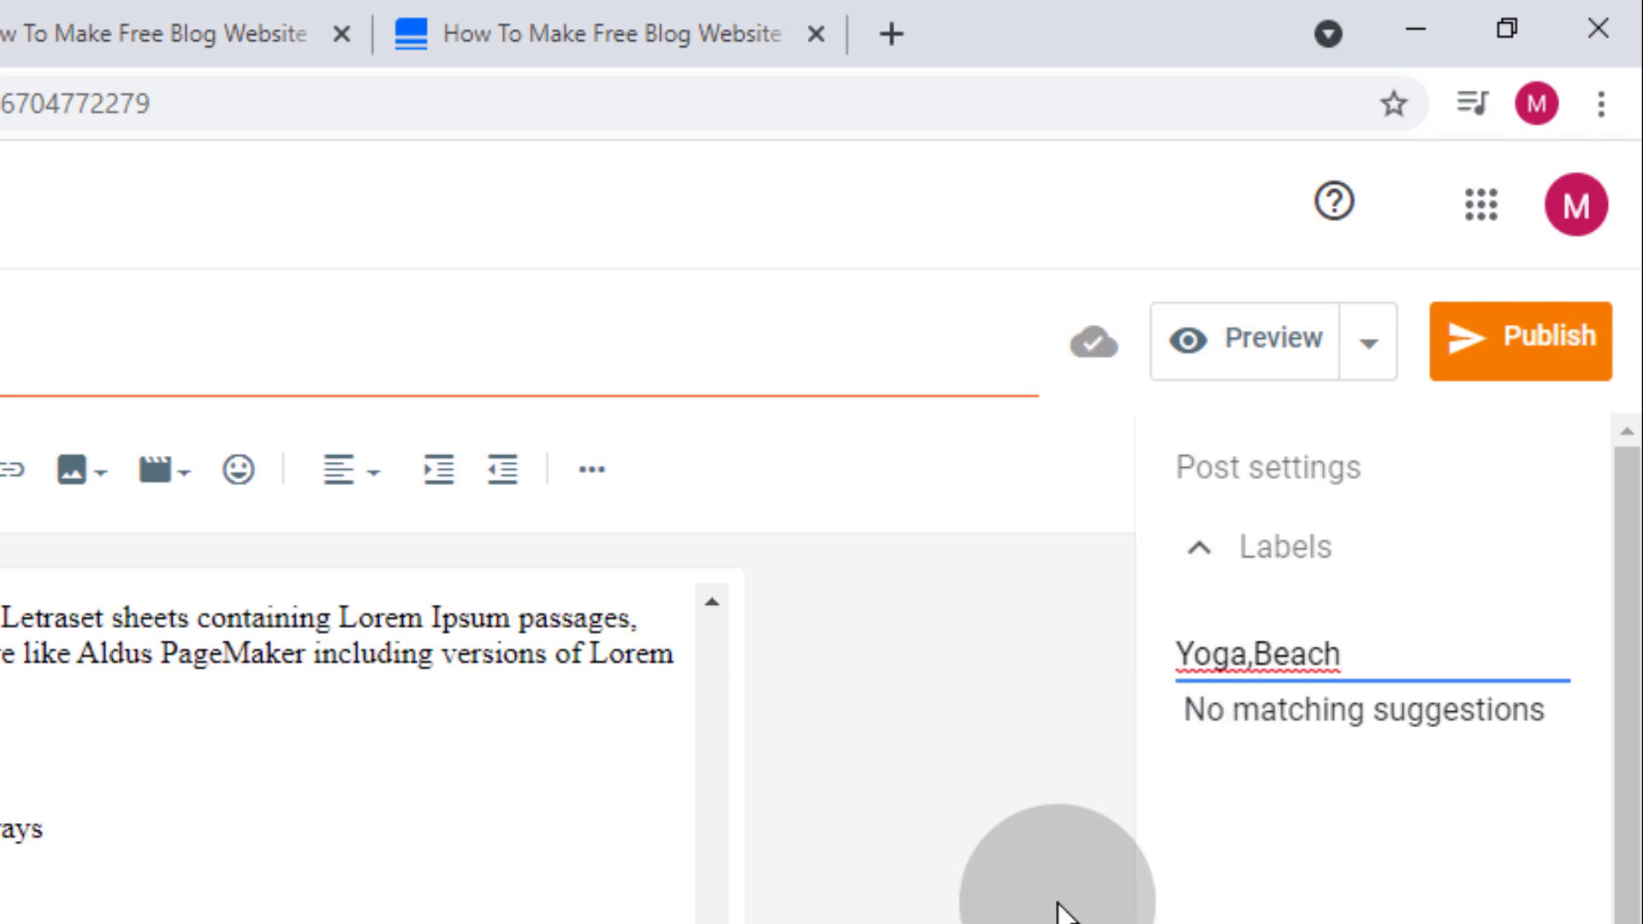
pyautogui.click(1380, 552)
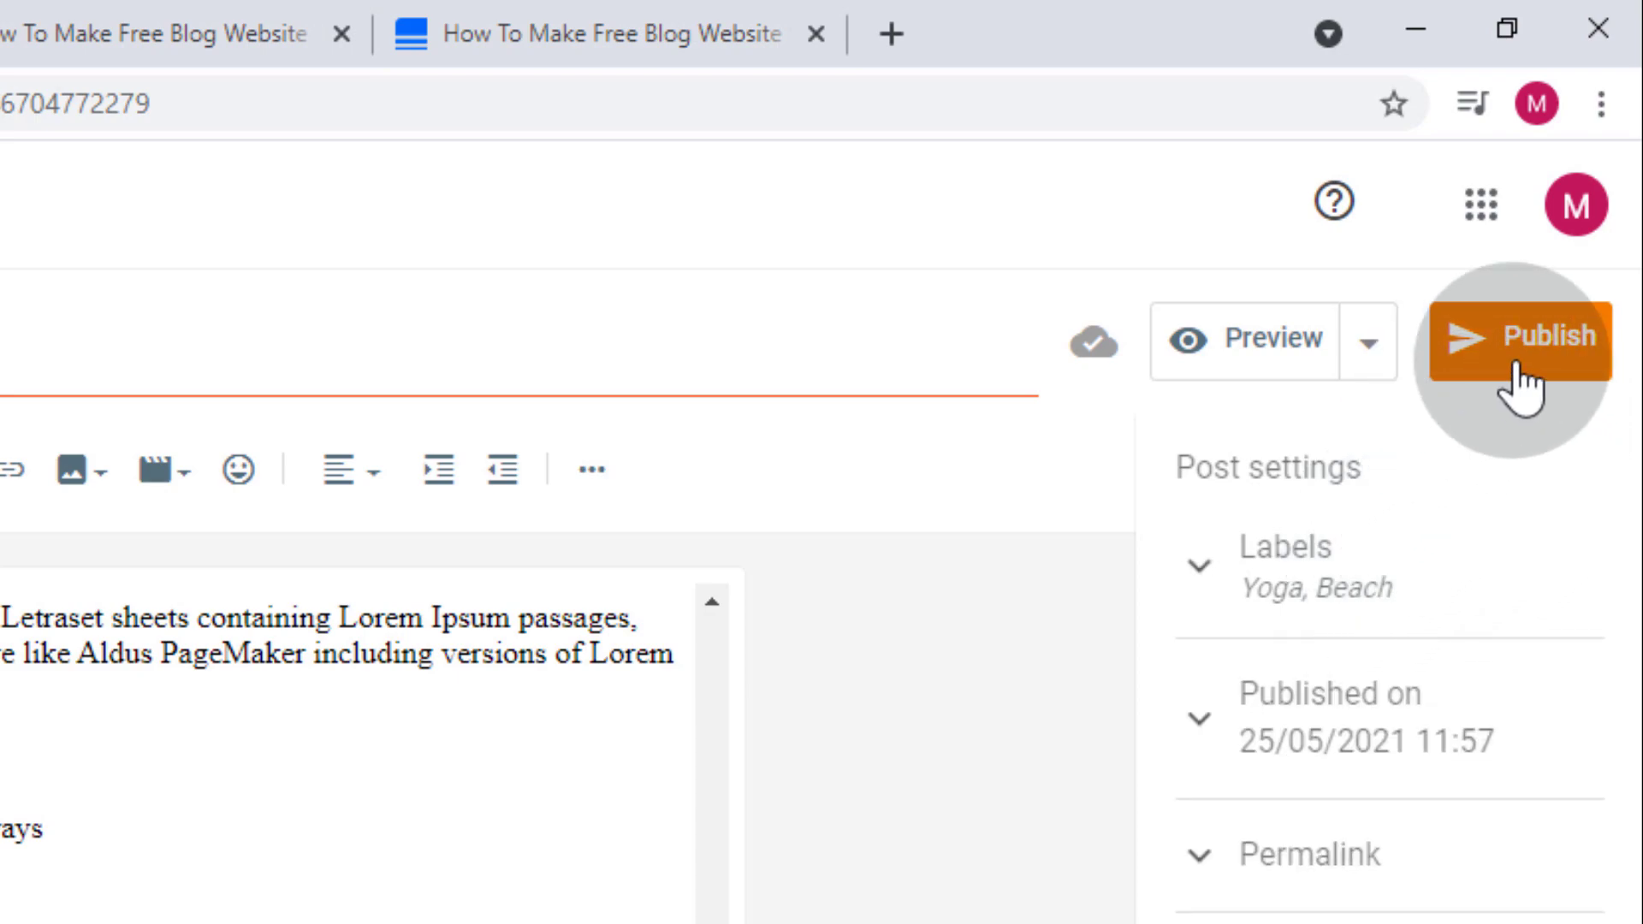
pyautogui.click(1493, 376)
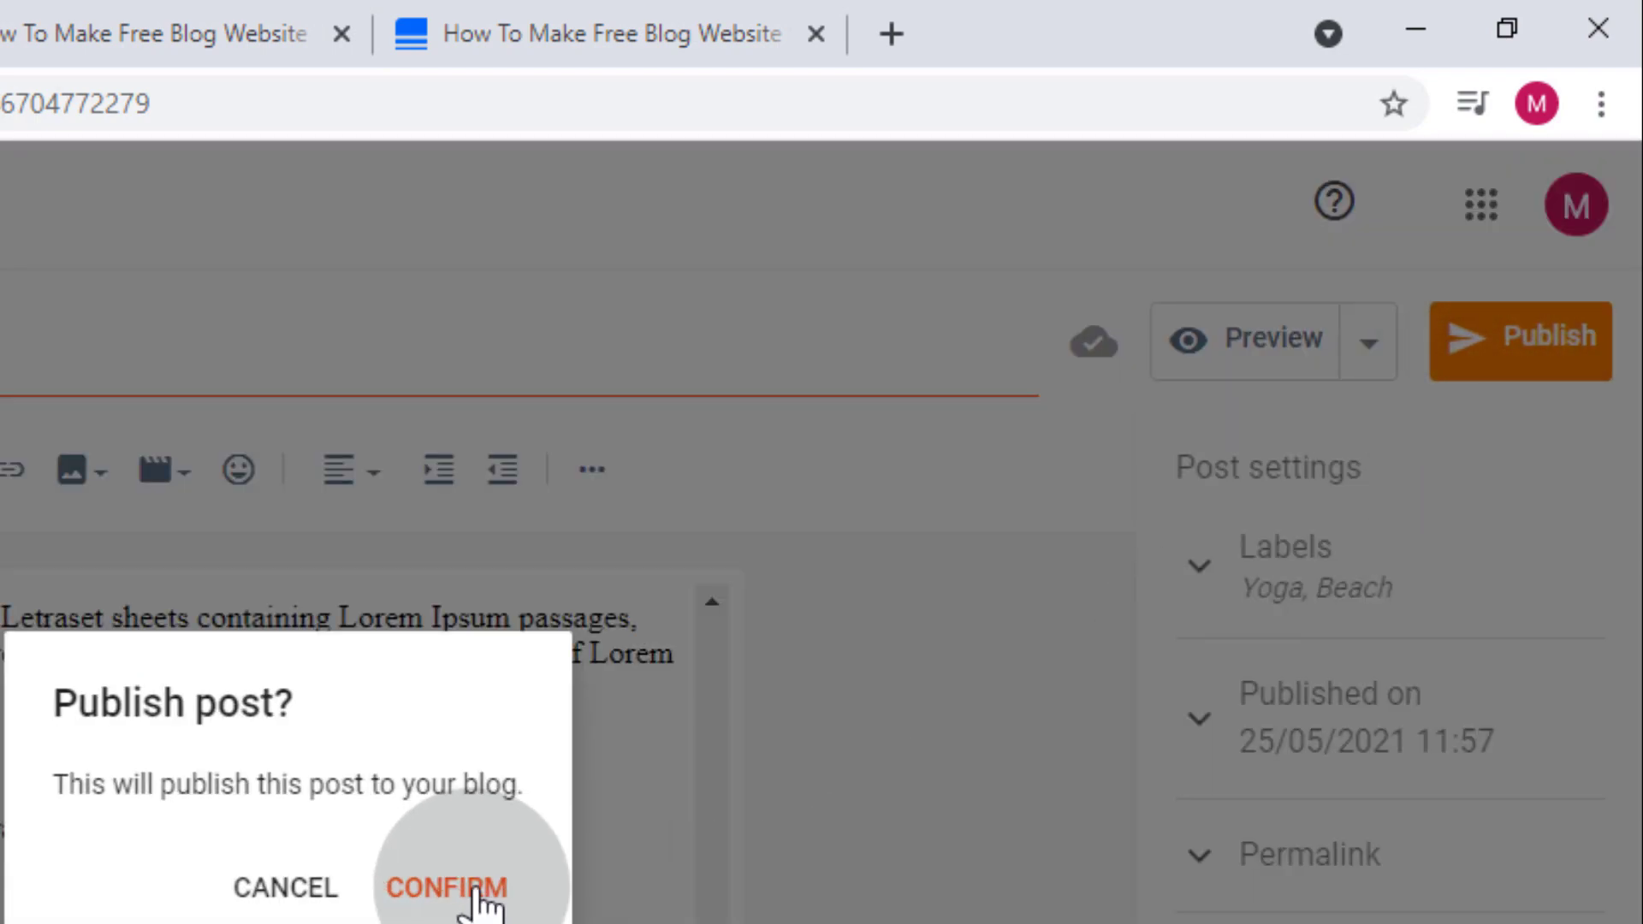
pyautogui.click(477, 897)
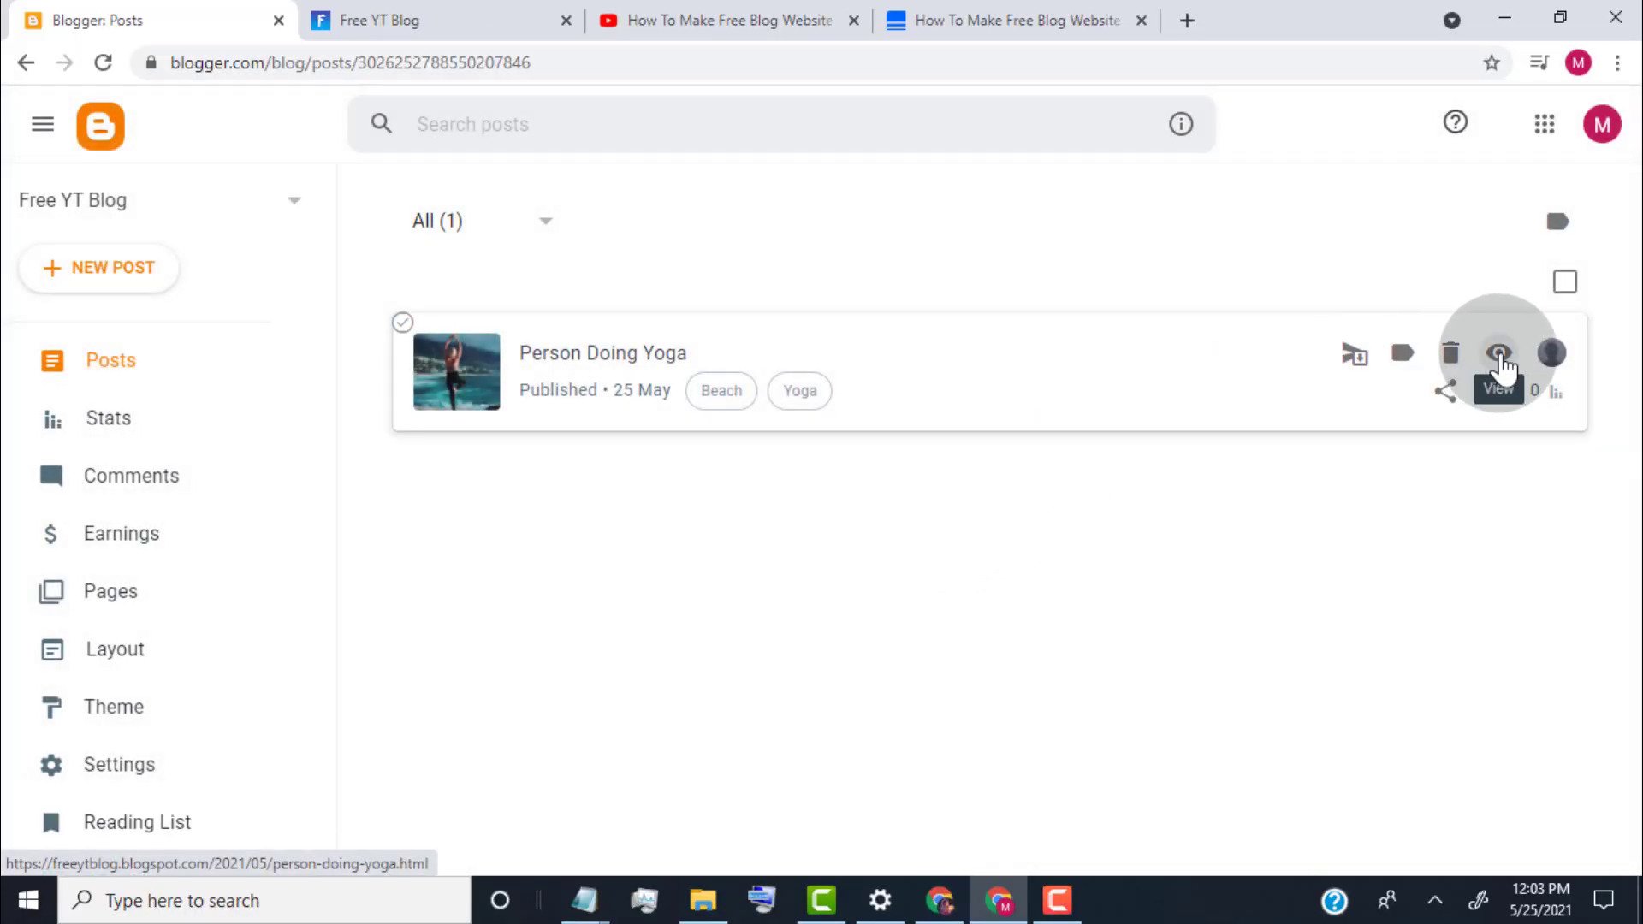
# View the live Person Doing Yoga post, checking its photo, embedded video and Beach/Yoga labels
pyautogui.click(1497, 353)
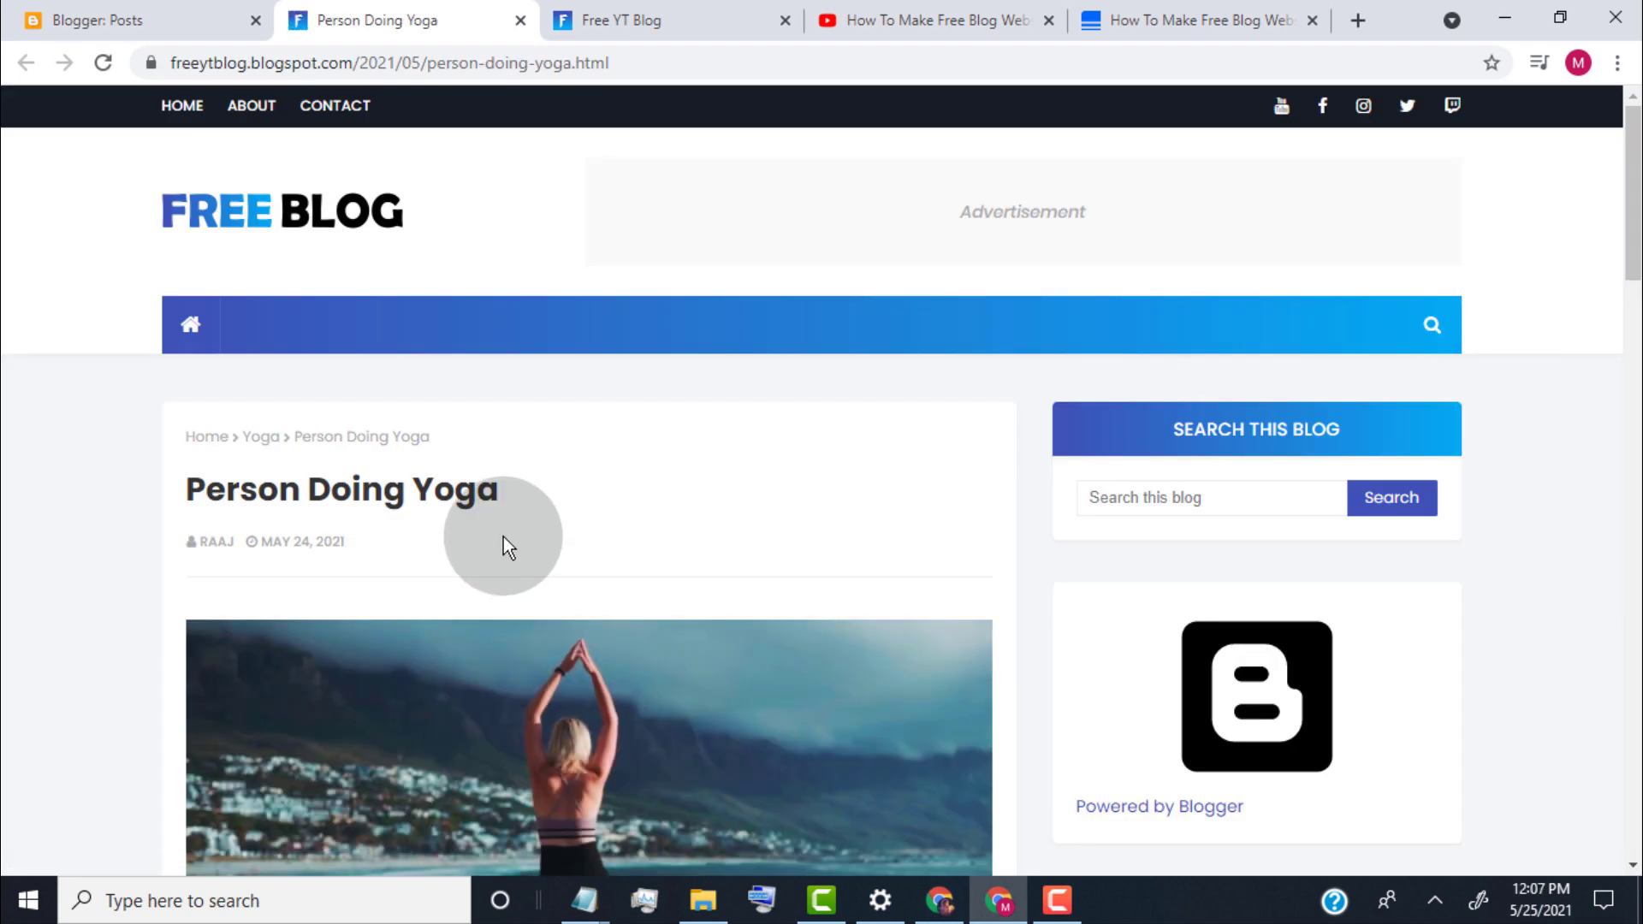
pyautogui.scroll(-20, 503, 543)
pyautogui.scroll(-6, 505, 548)
pyautogui.scroll(17, 501, 539)
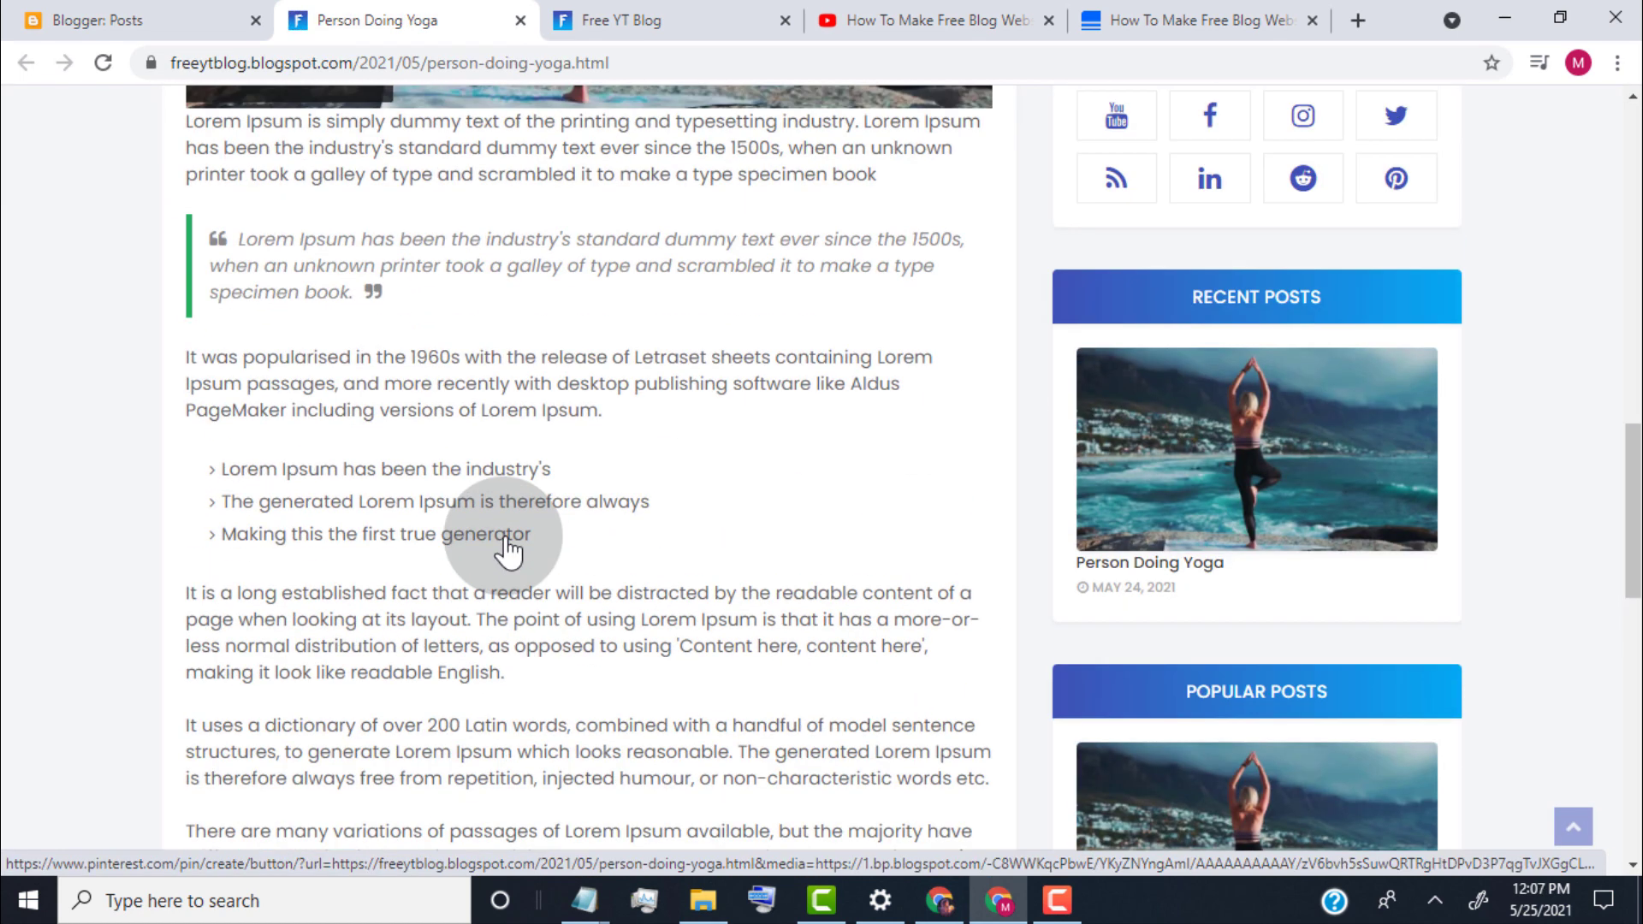
pyautogui.scroll(3, 246, 465)
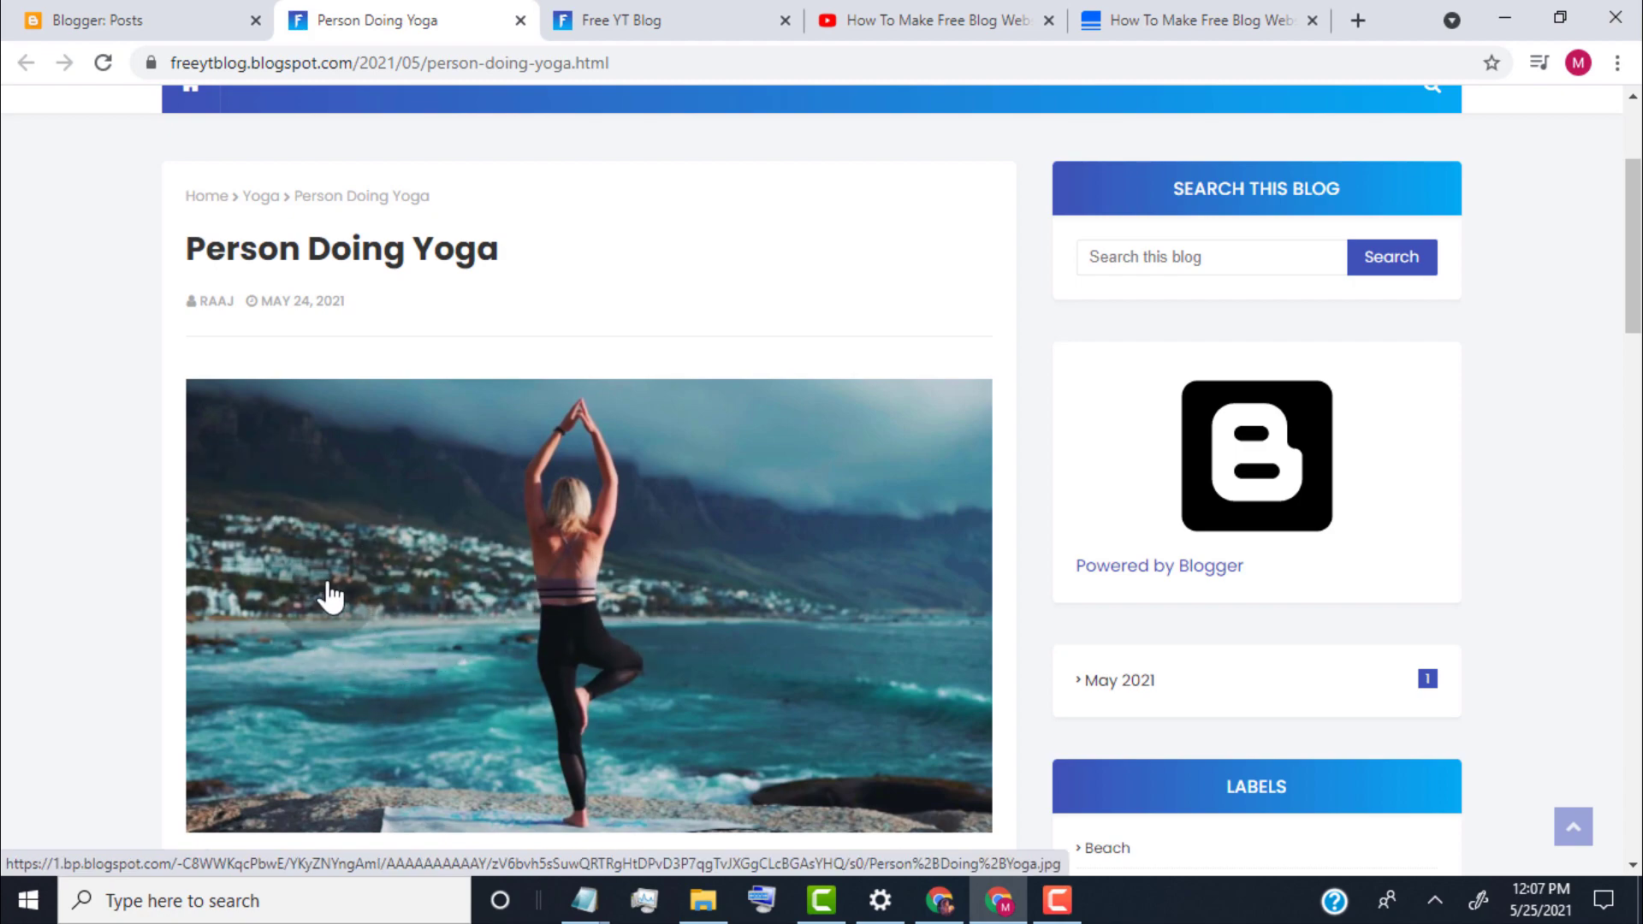
pyautogui.click(291, 641)
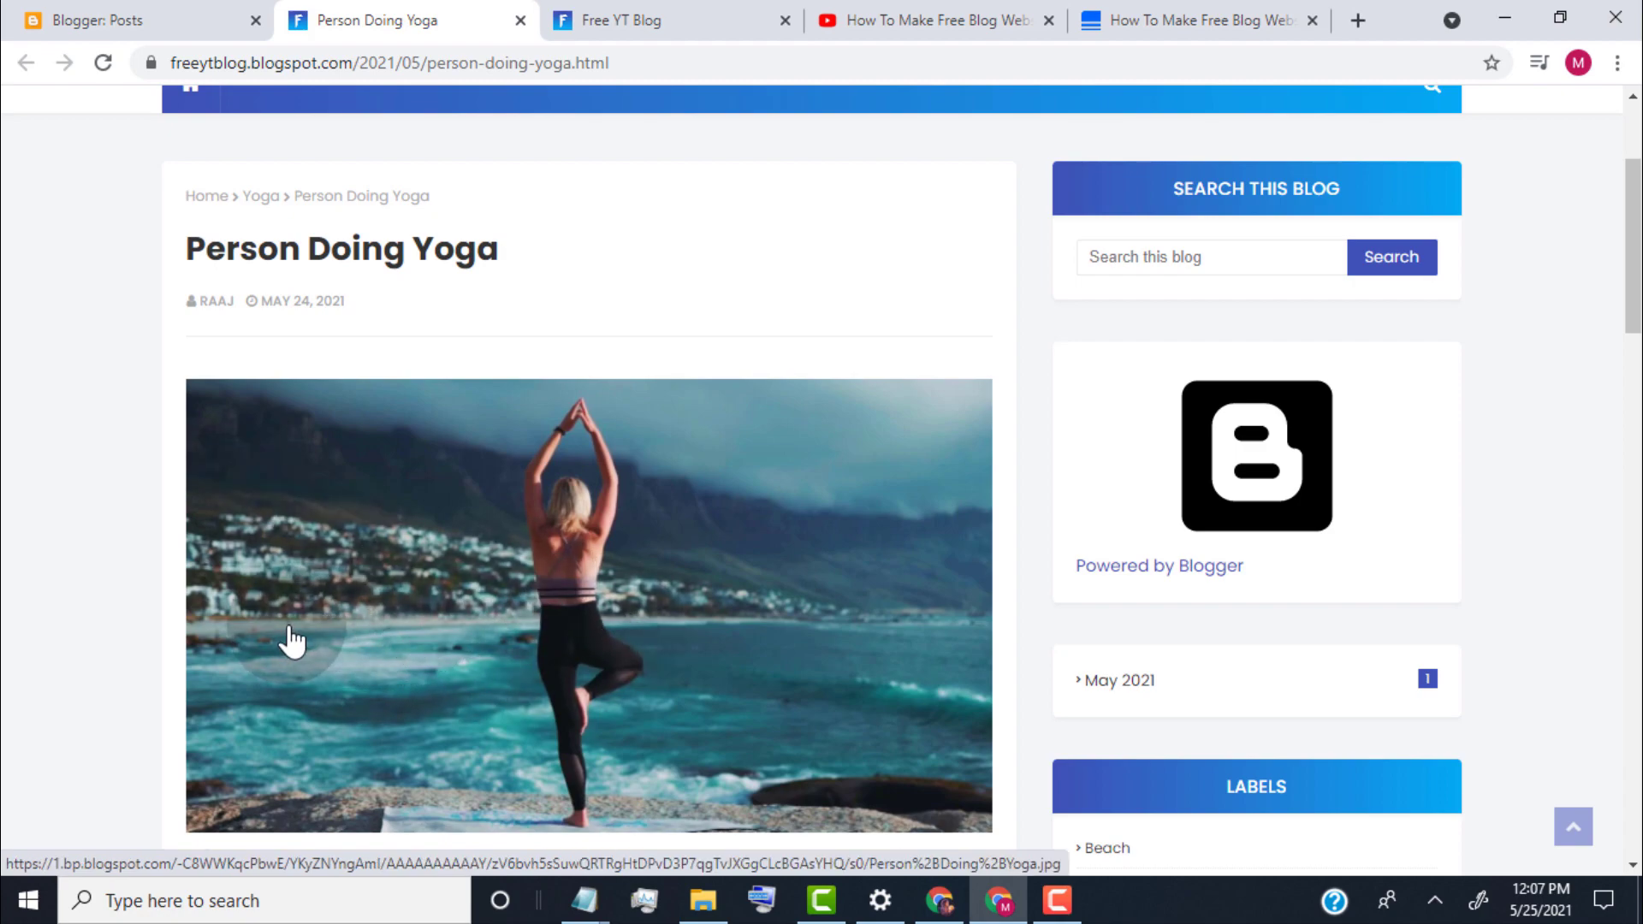
# Reopen the Person Doing Yoga post for editing and highlight the image's HTML line
pyautogui.click(120, 19)
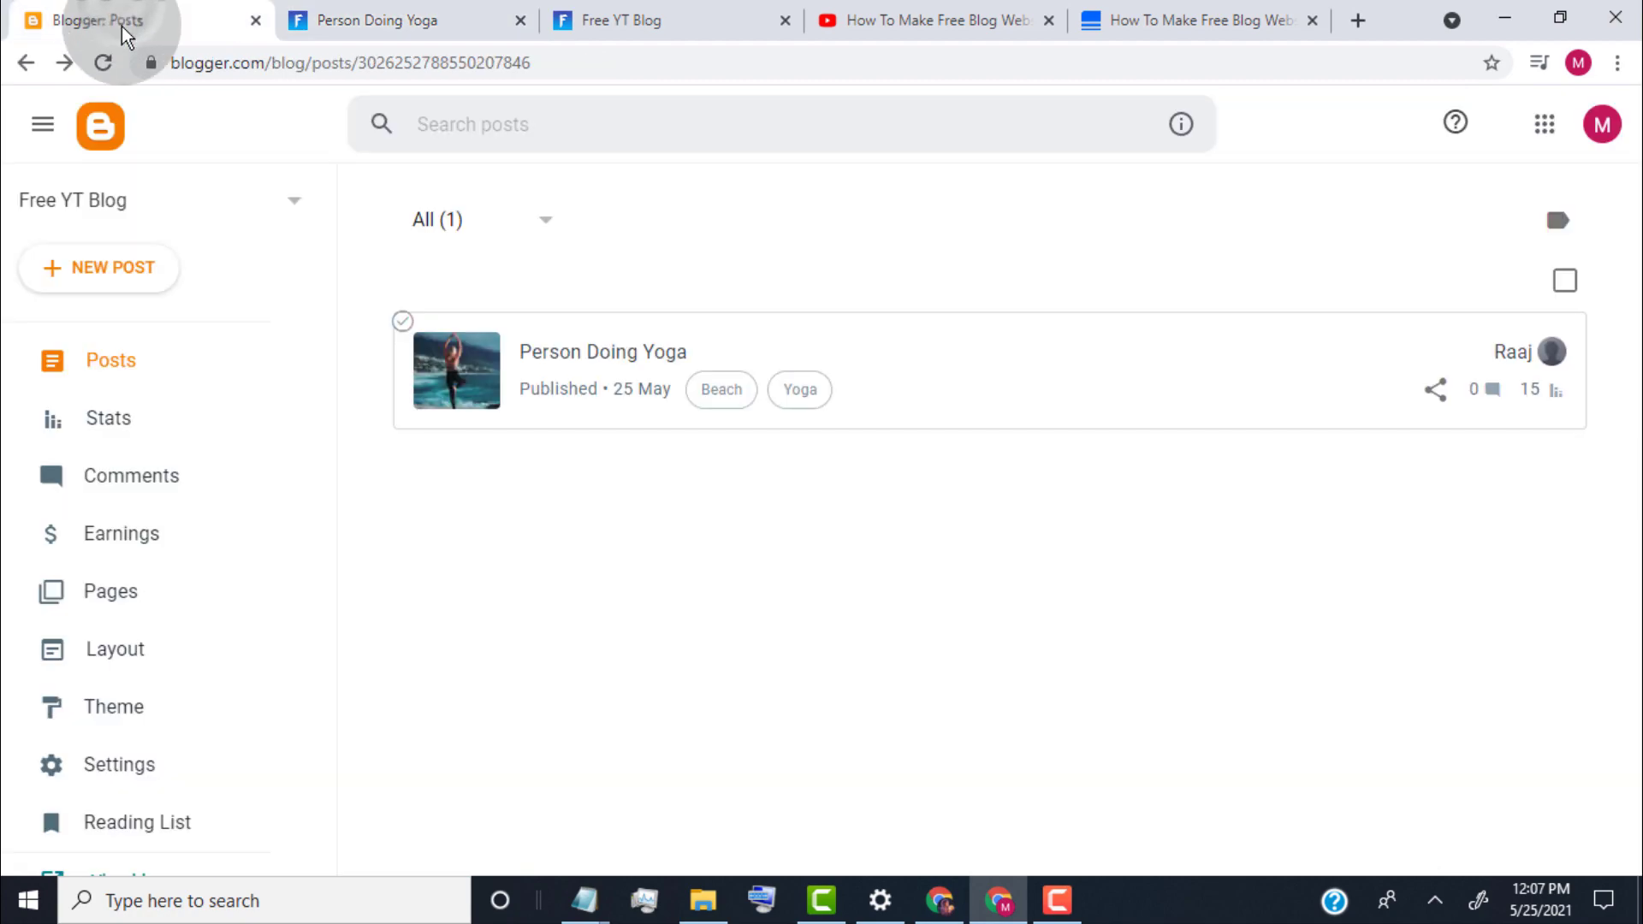
pyautogui.click(596, 358)
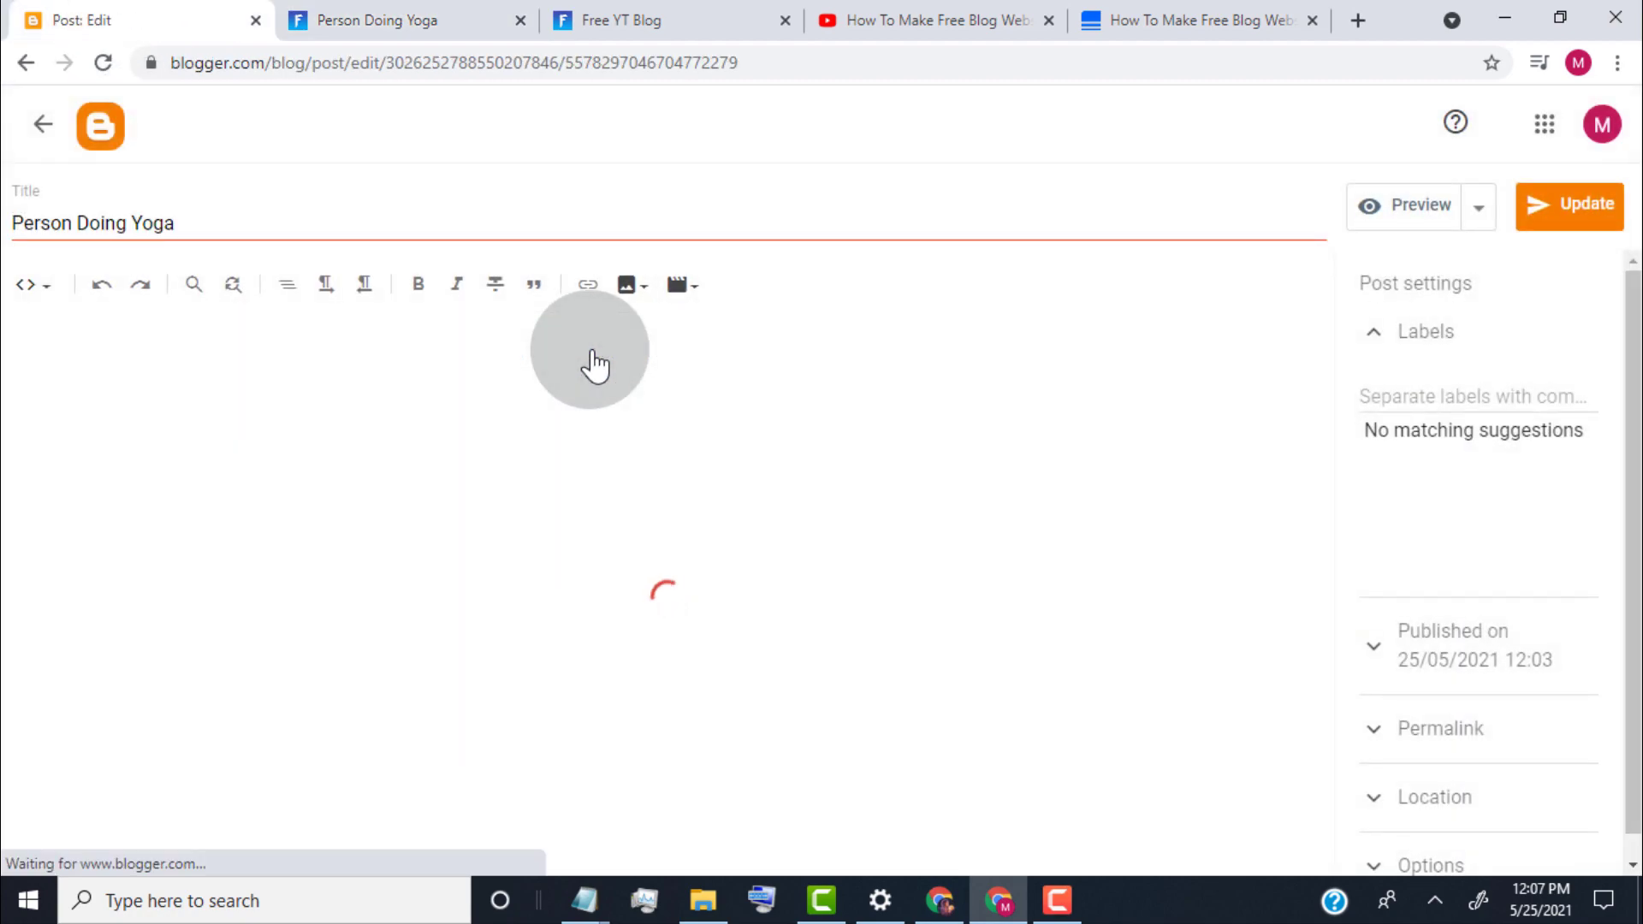
pyautogui.click(49, 332)
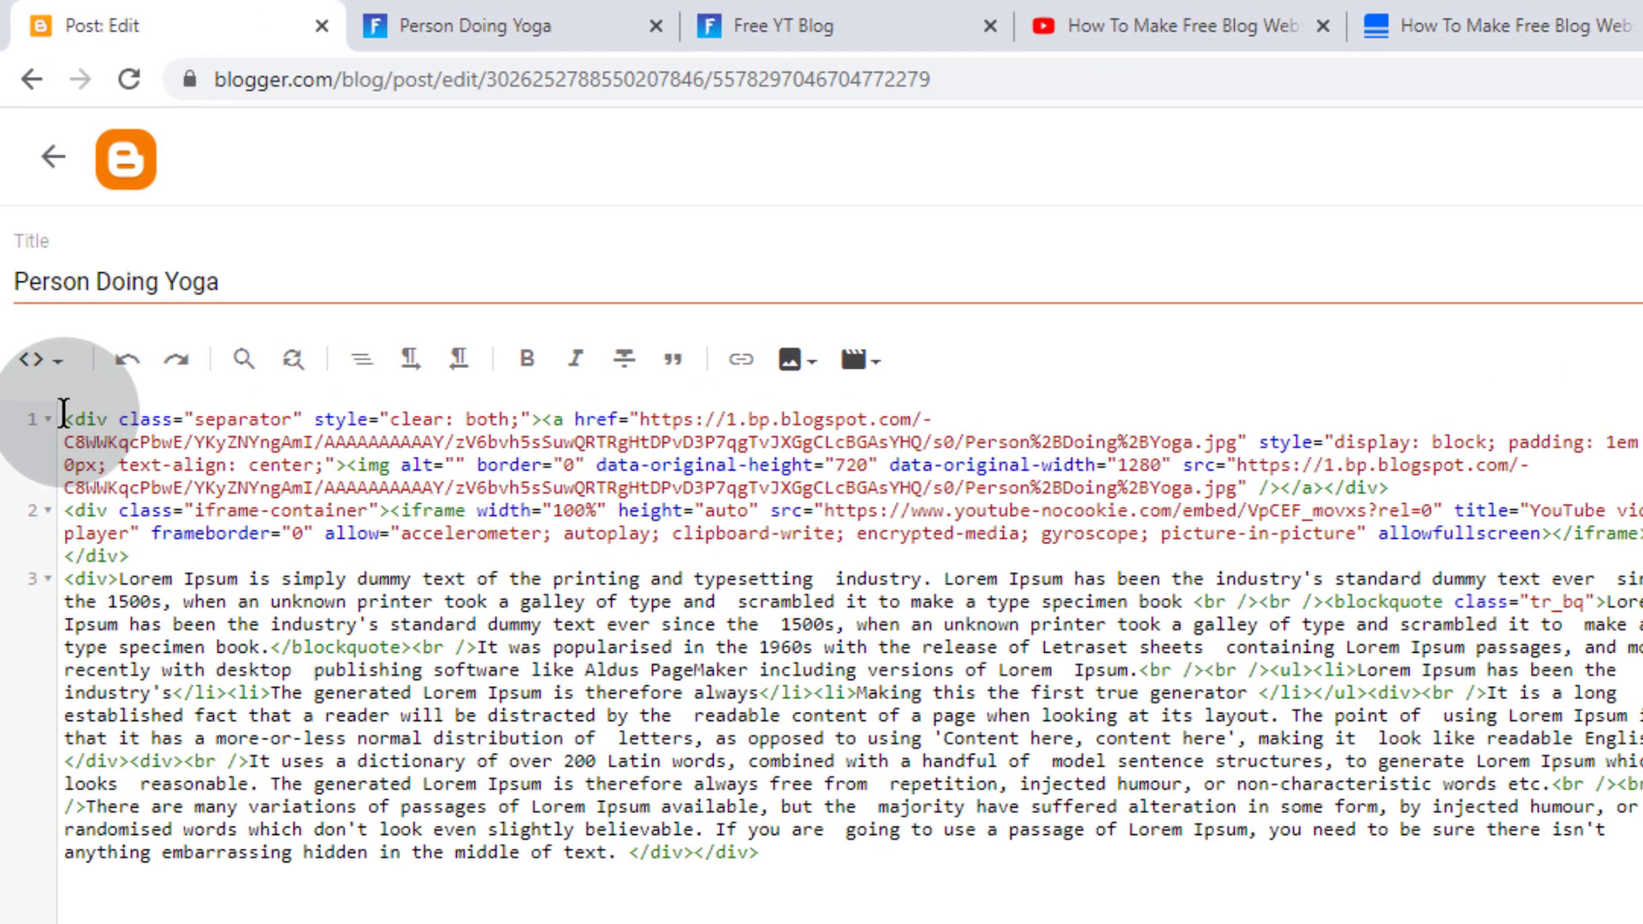
pyautogui.moveTo(64, 415); pyautogui.dragTo(1390, 483)
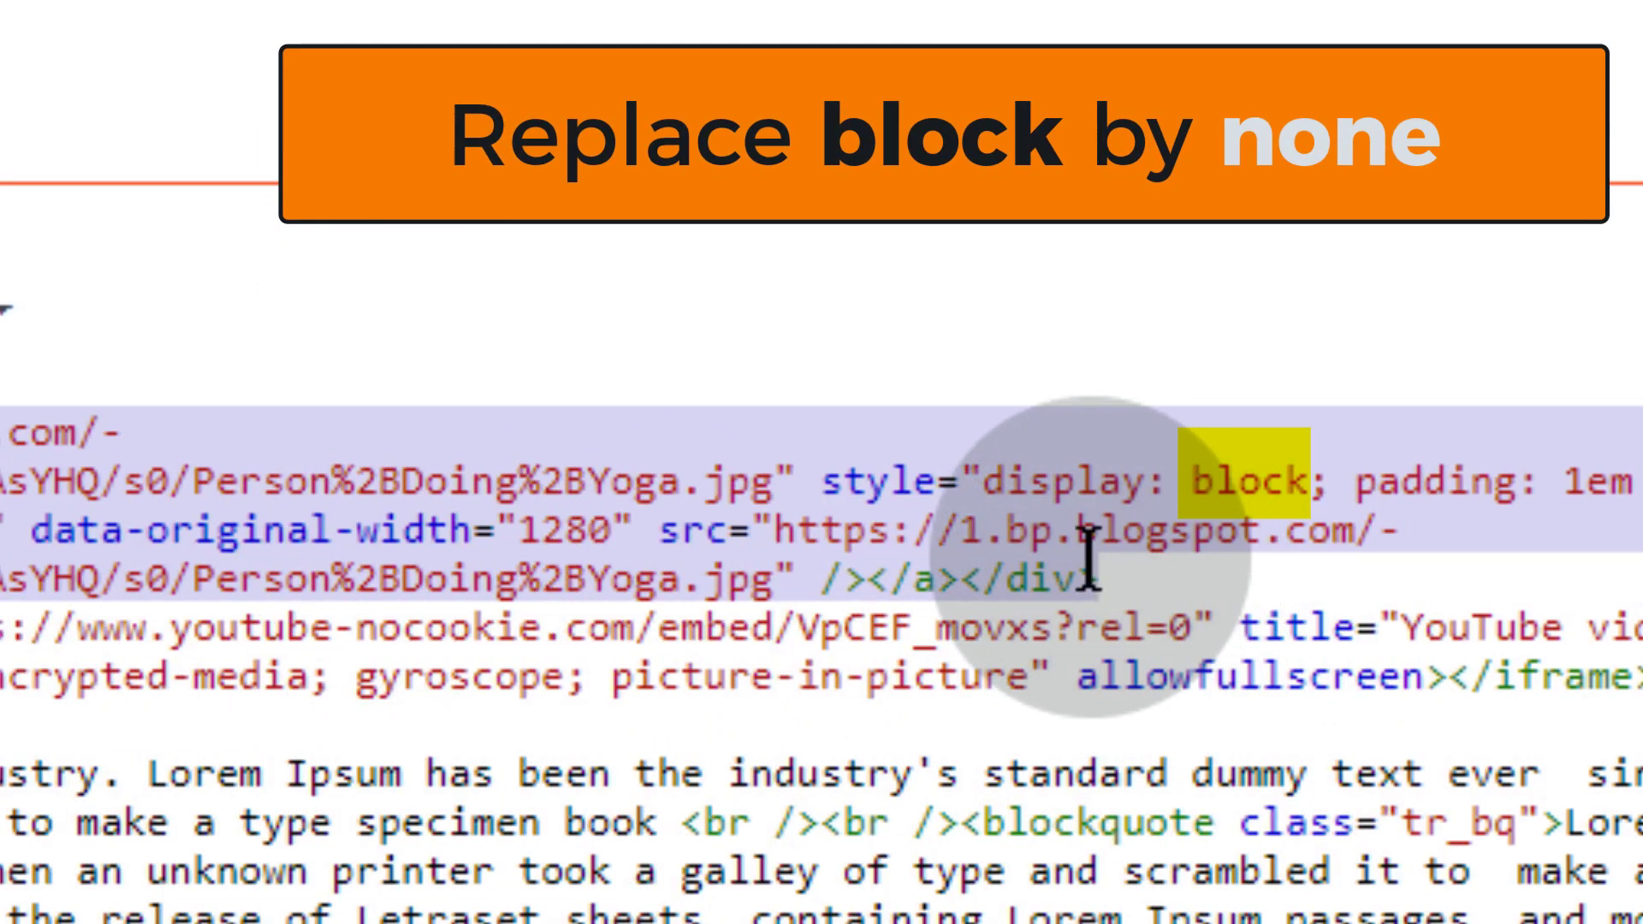
# Change the image's style from display: block to display: none
pyautogui.click(819, 476)
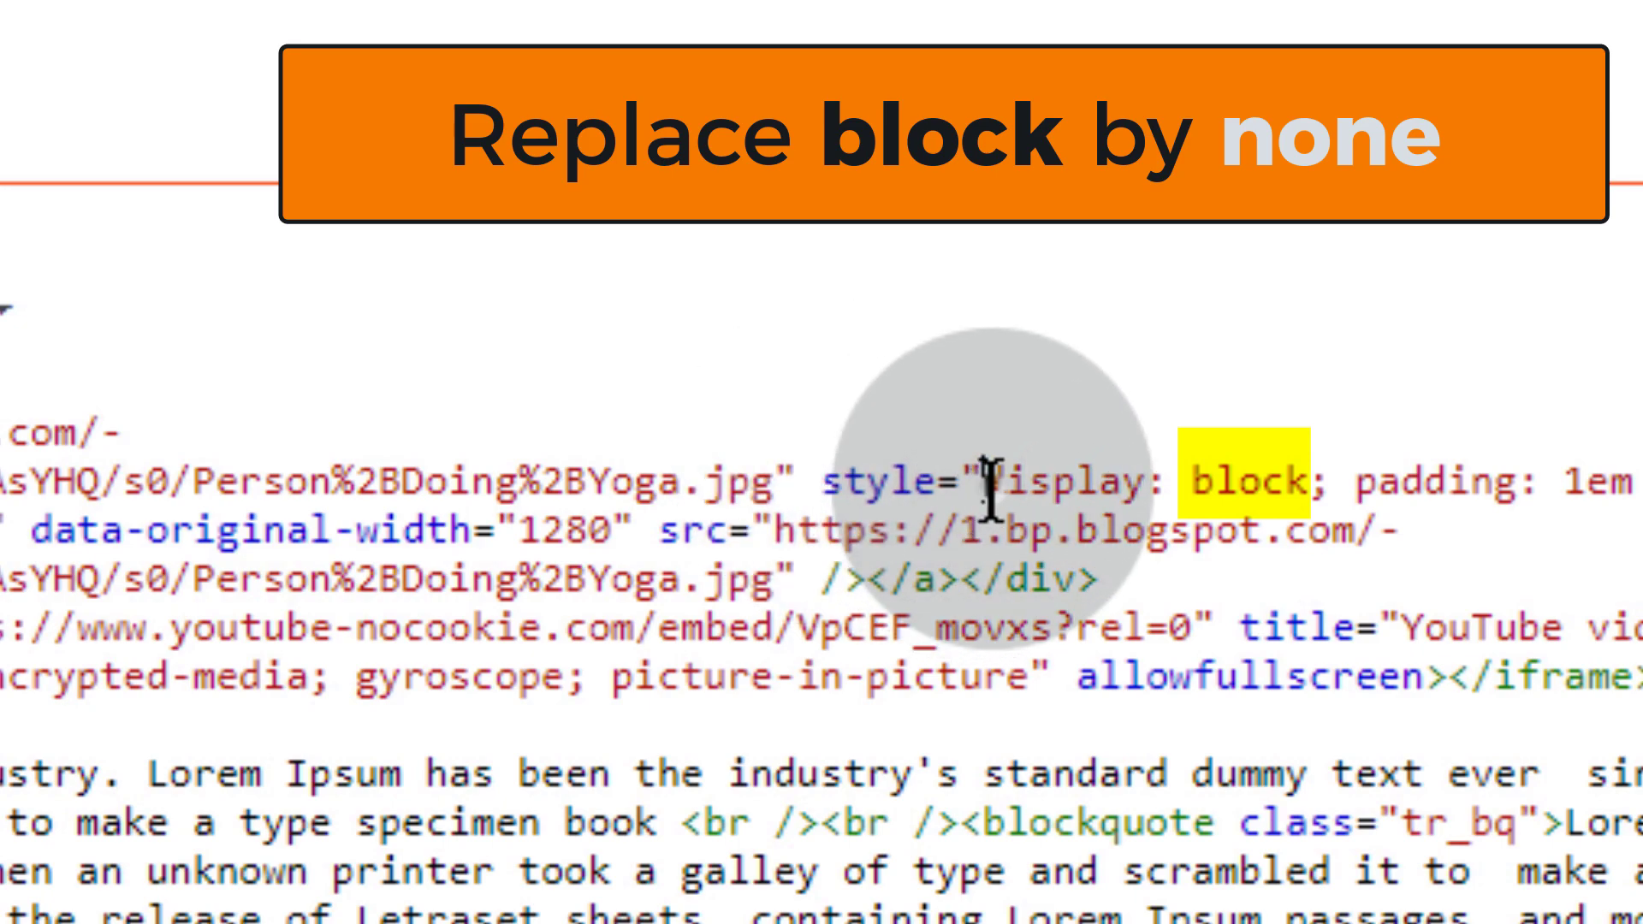
pyautogui.moveTo(984, 482); pyautogui.dragTo(1318, 480)
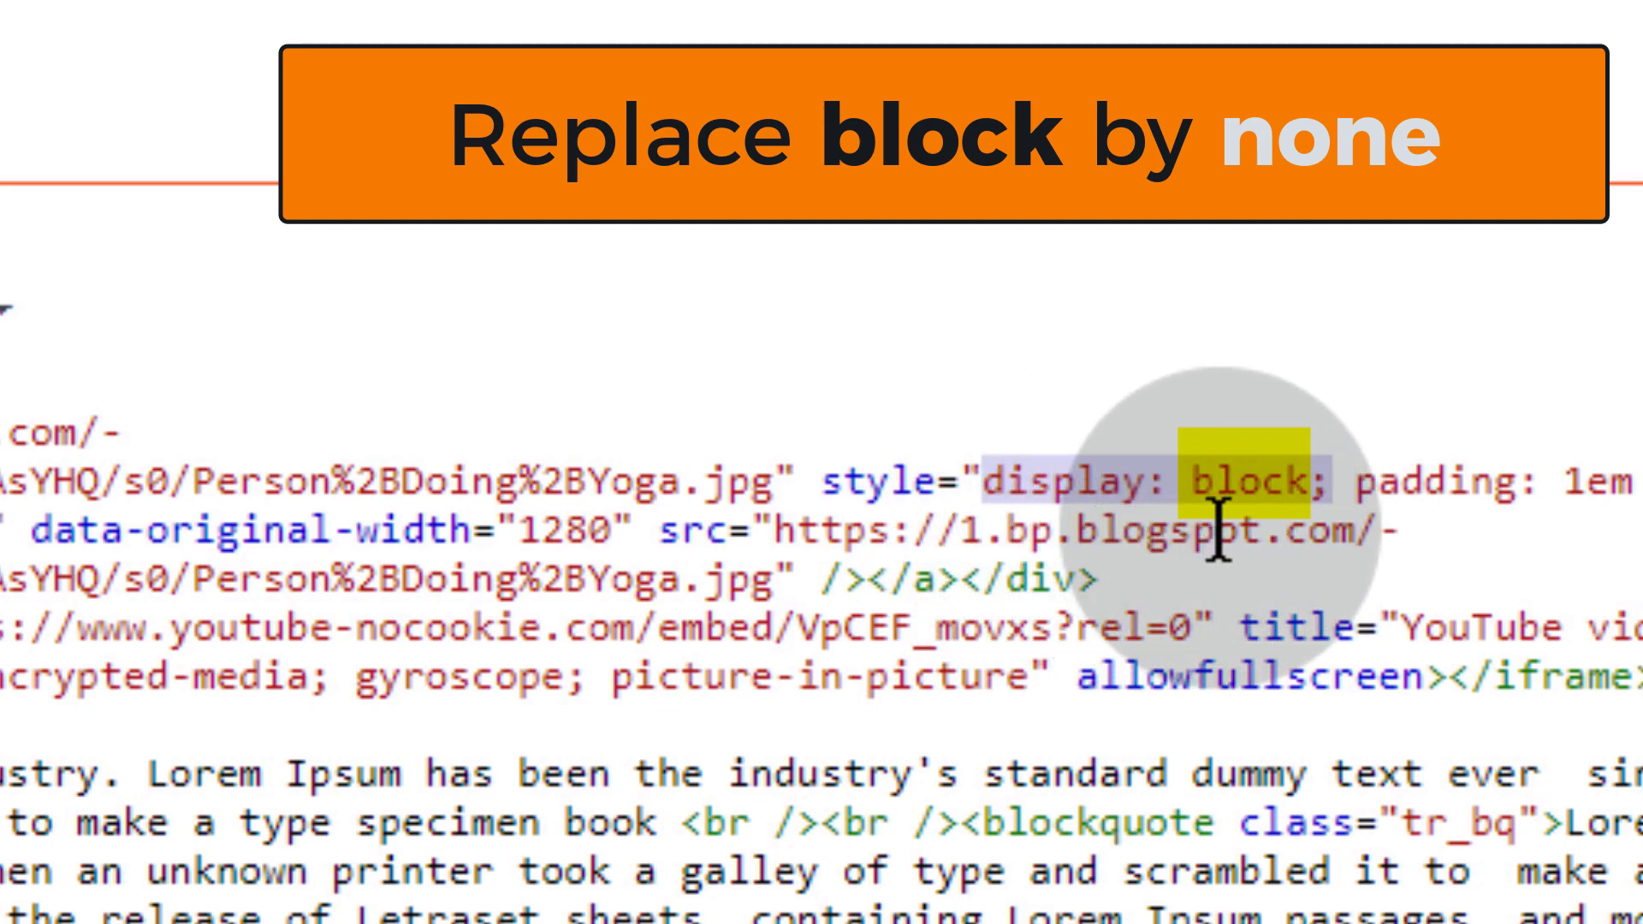
pyautogui.click(1308, 469)
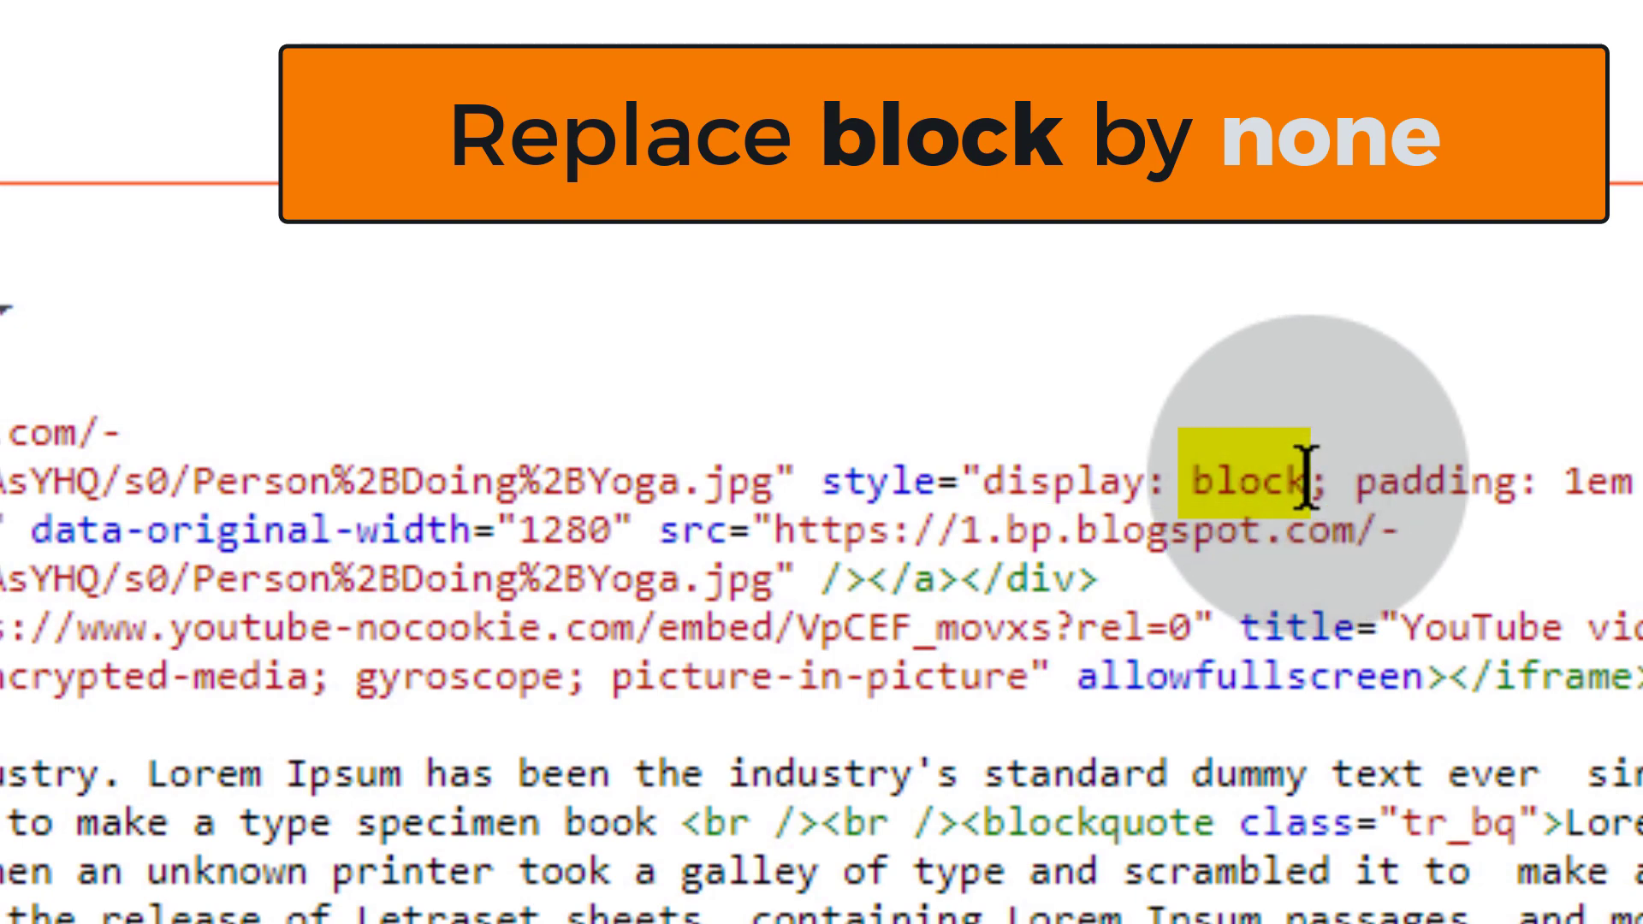
pyautogui.press('BackSpace')
pyautogui.press('BackSpace')
pyautogui.press('BackSpace')
pyautogui.press('BackSpace')
pyautogui.press('BackSpace')
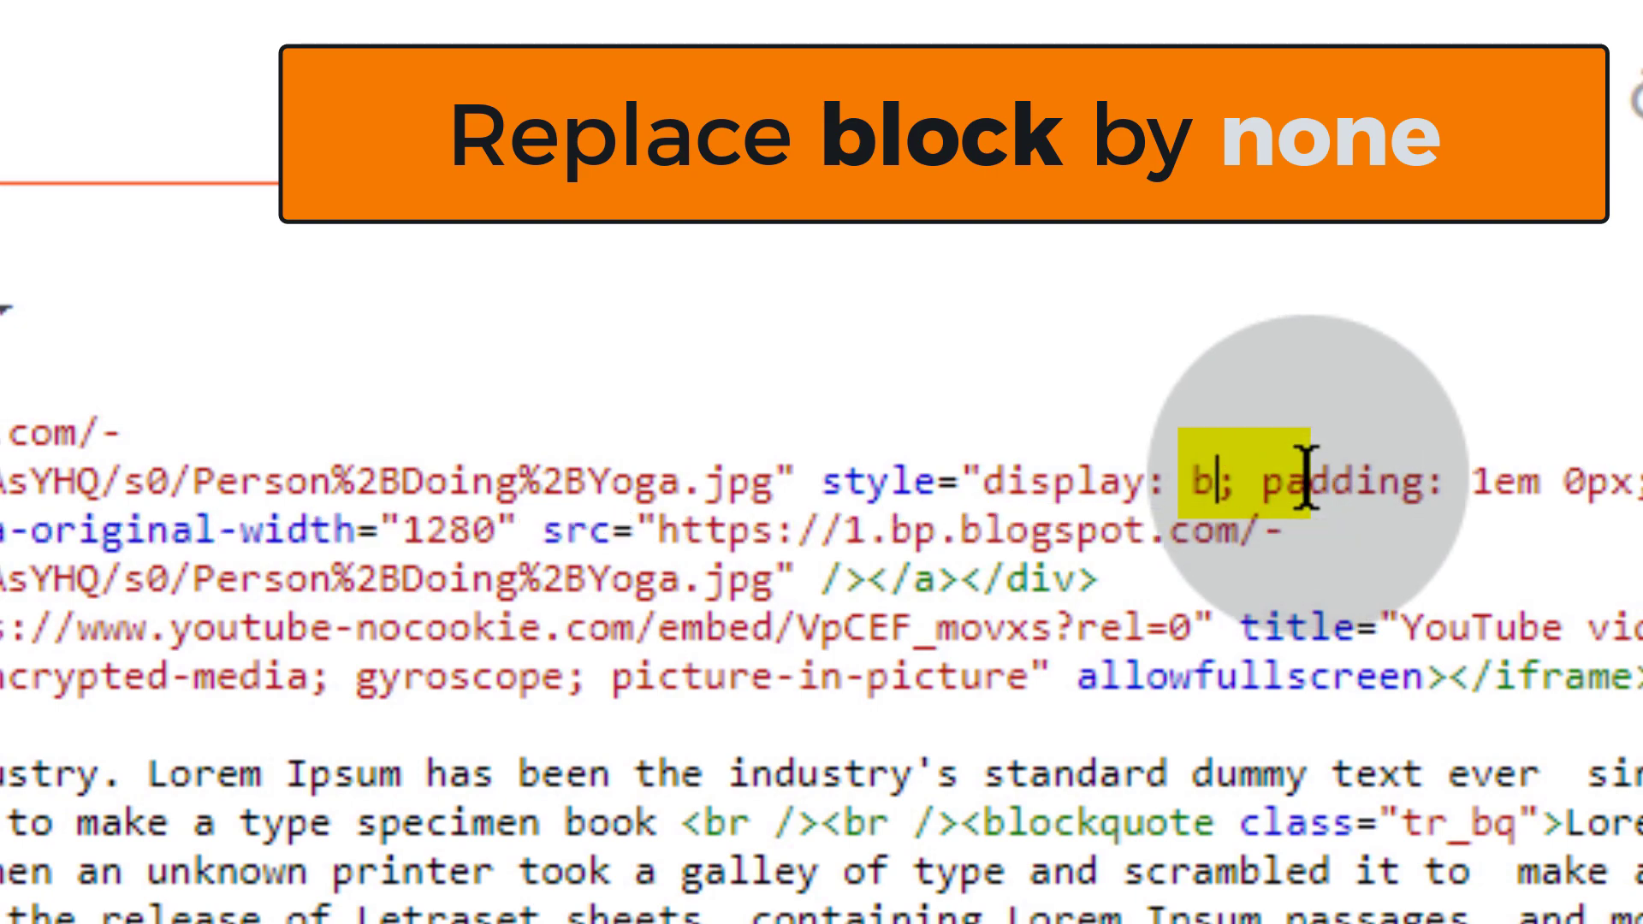
pyautogui.write('non')
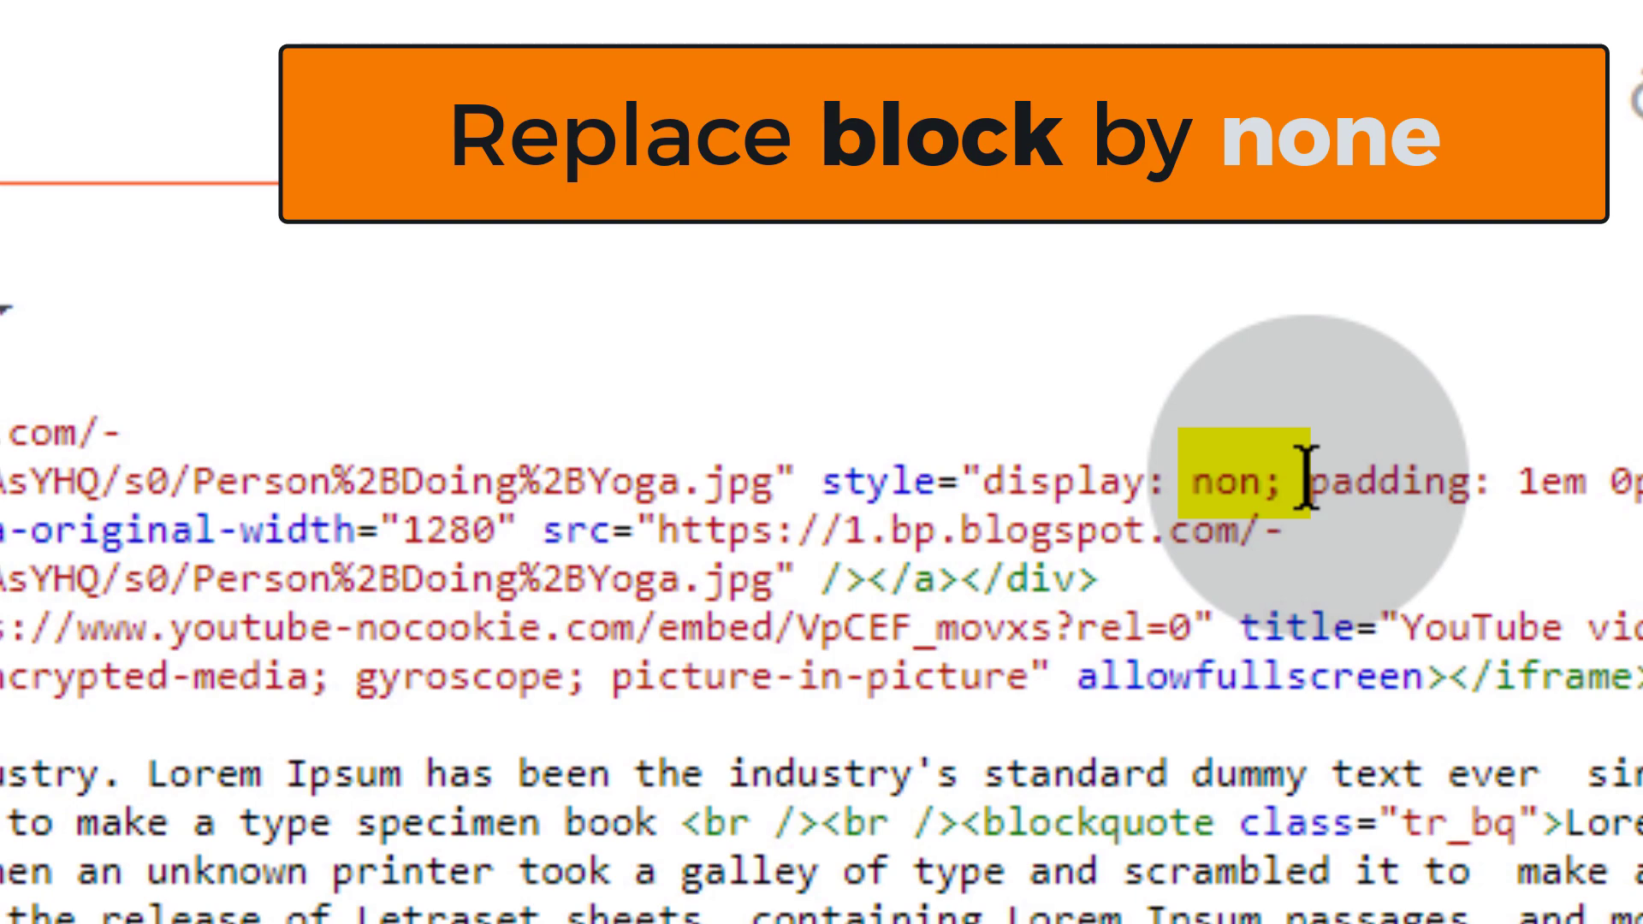
pyautogui.write('e')
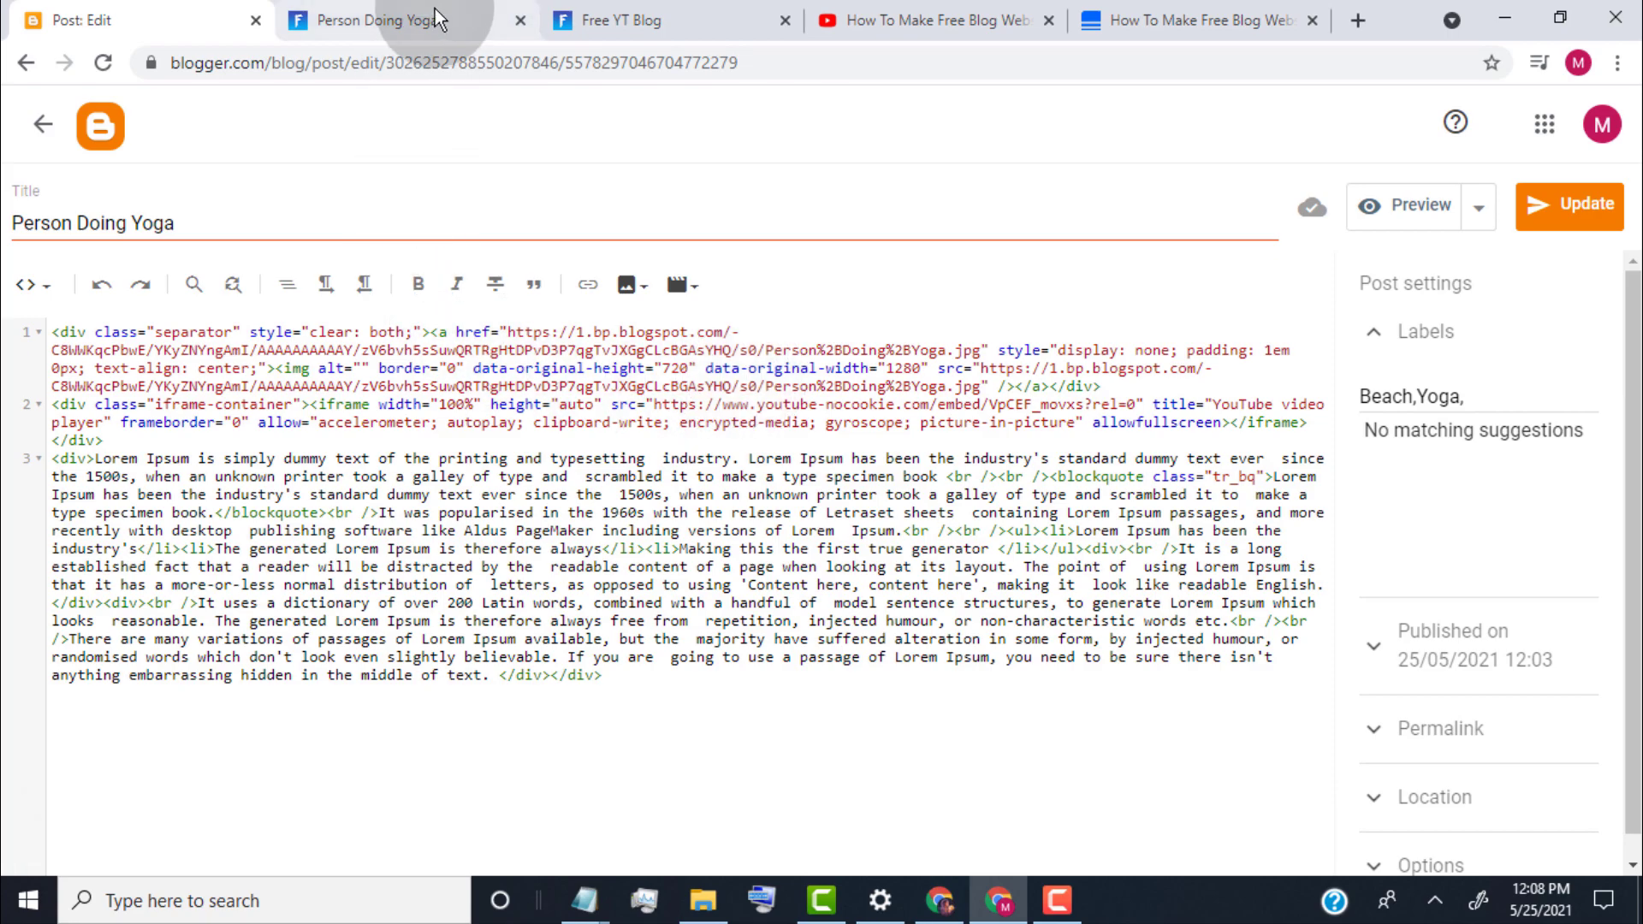
# Reload the live Person Doing Yoga post and scroll through it to check the embedded video
pyautogui.click(444, 11)
pyautogui.click(103, 63)
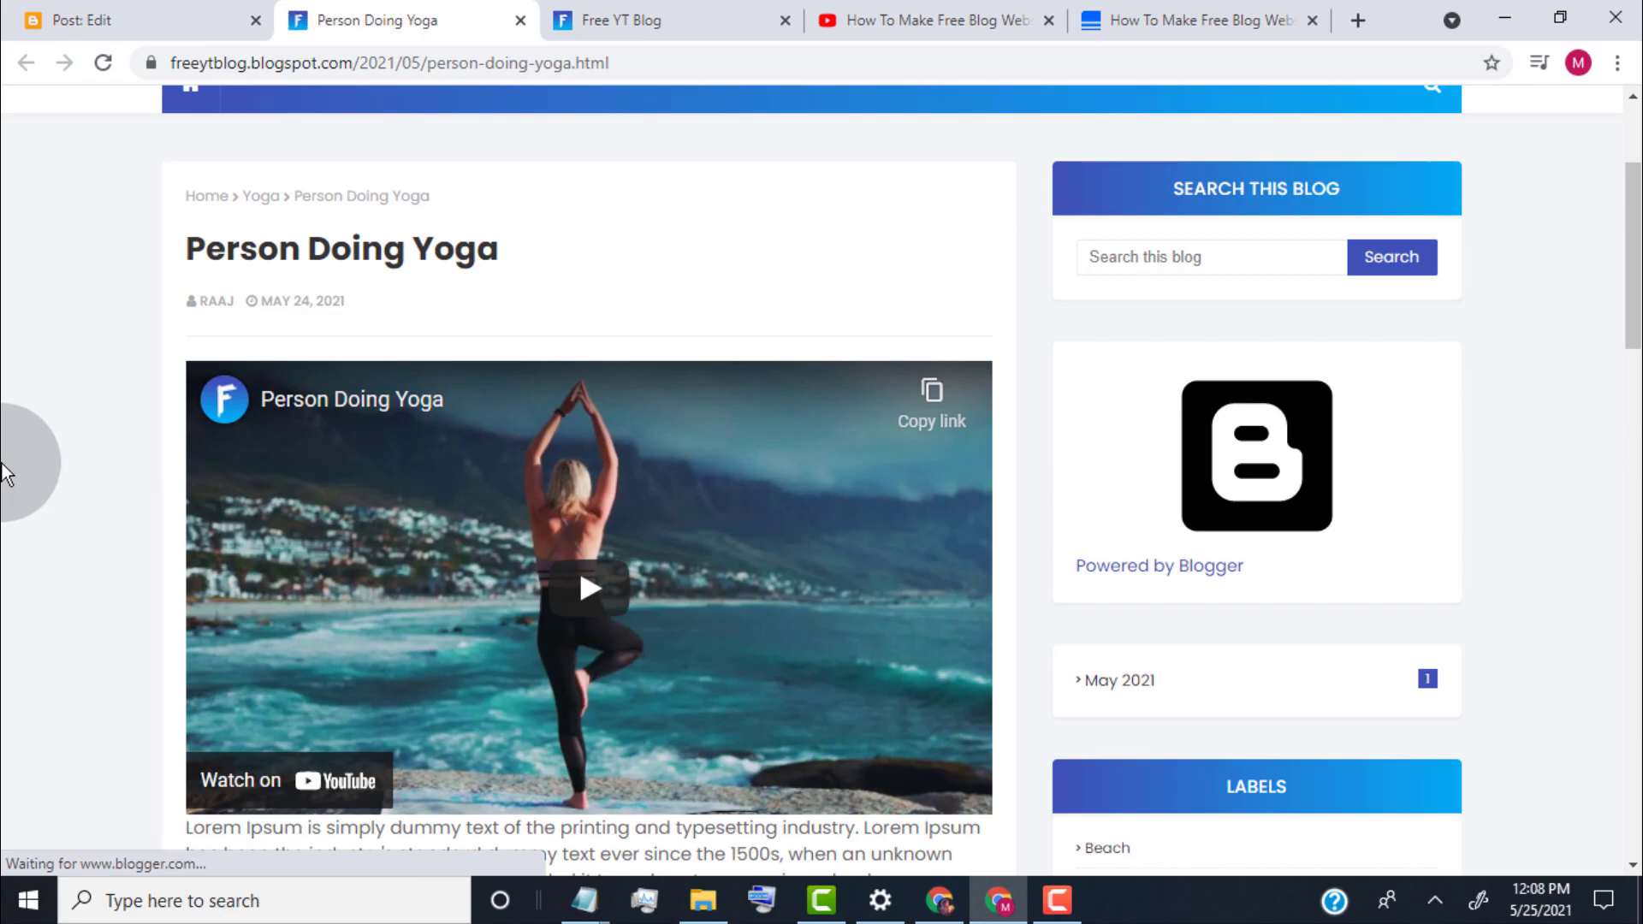
pyautogui.scroll(-3, 7, 471)
pyautogui.scroll(-18, 7, 470)
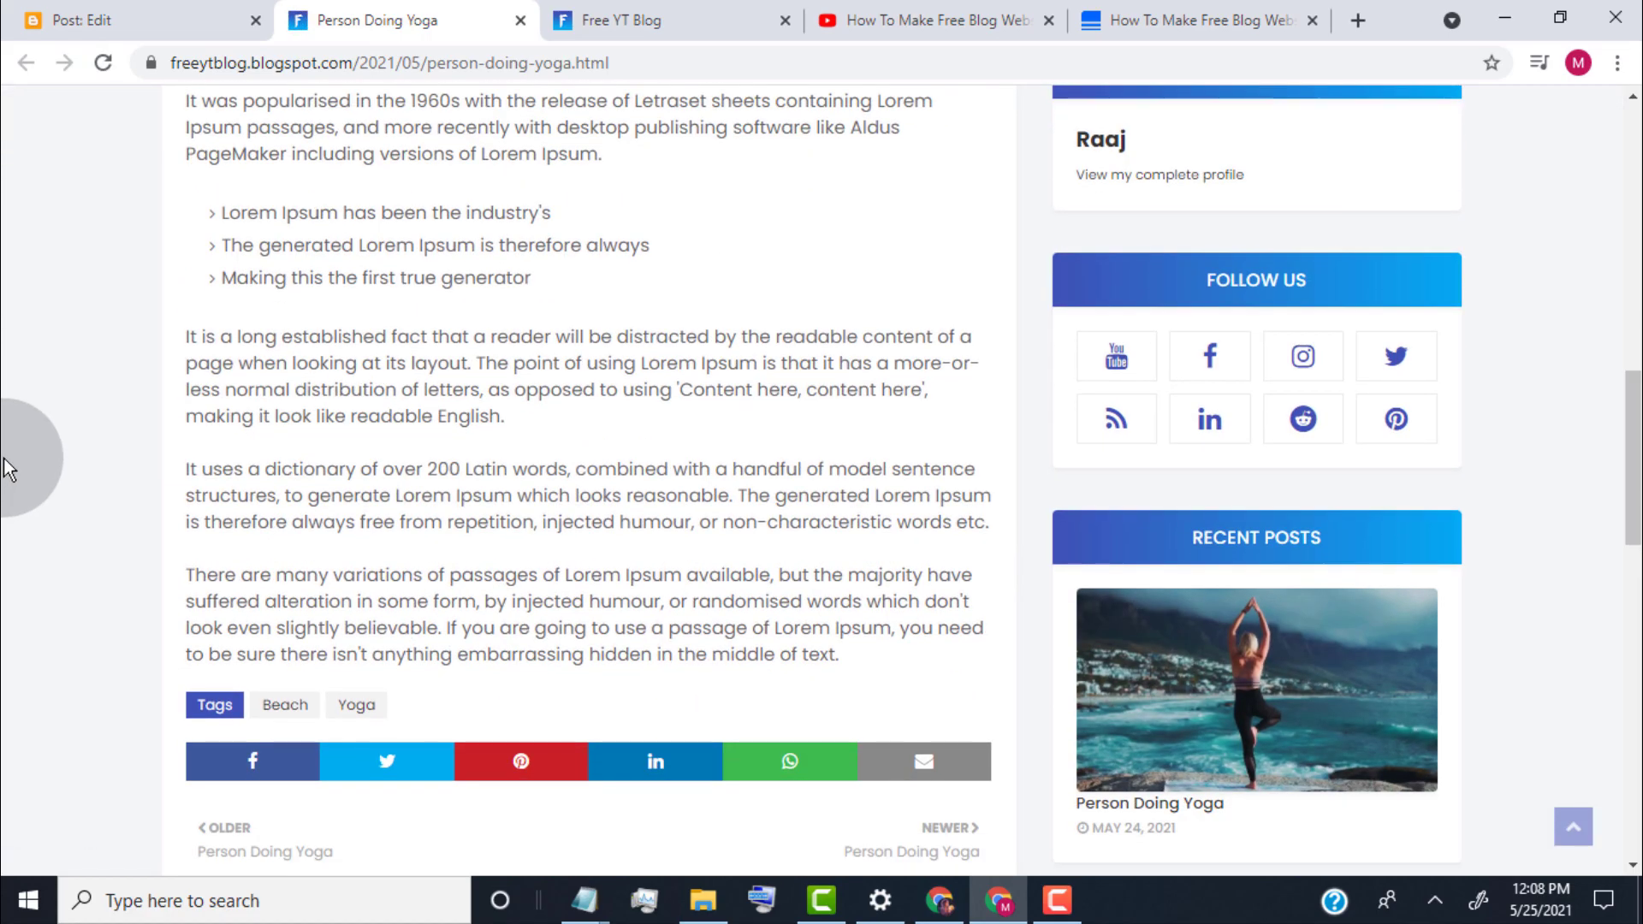
pyautogui.scroll(15, 7, 469)
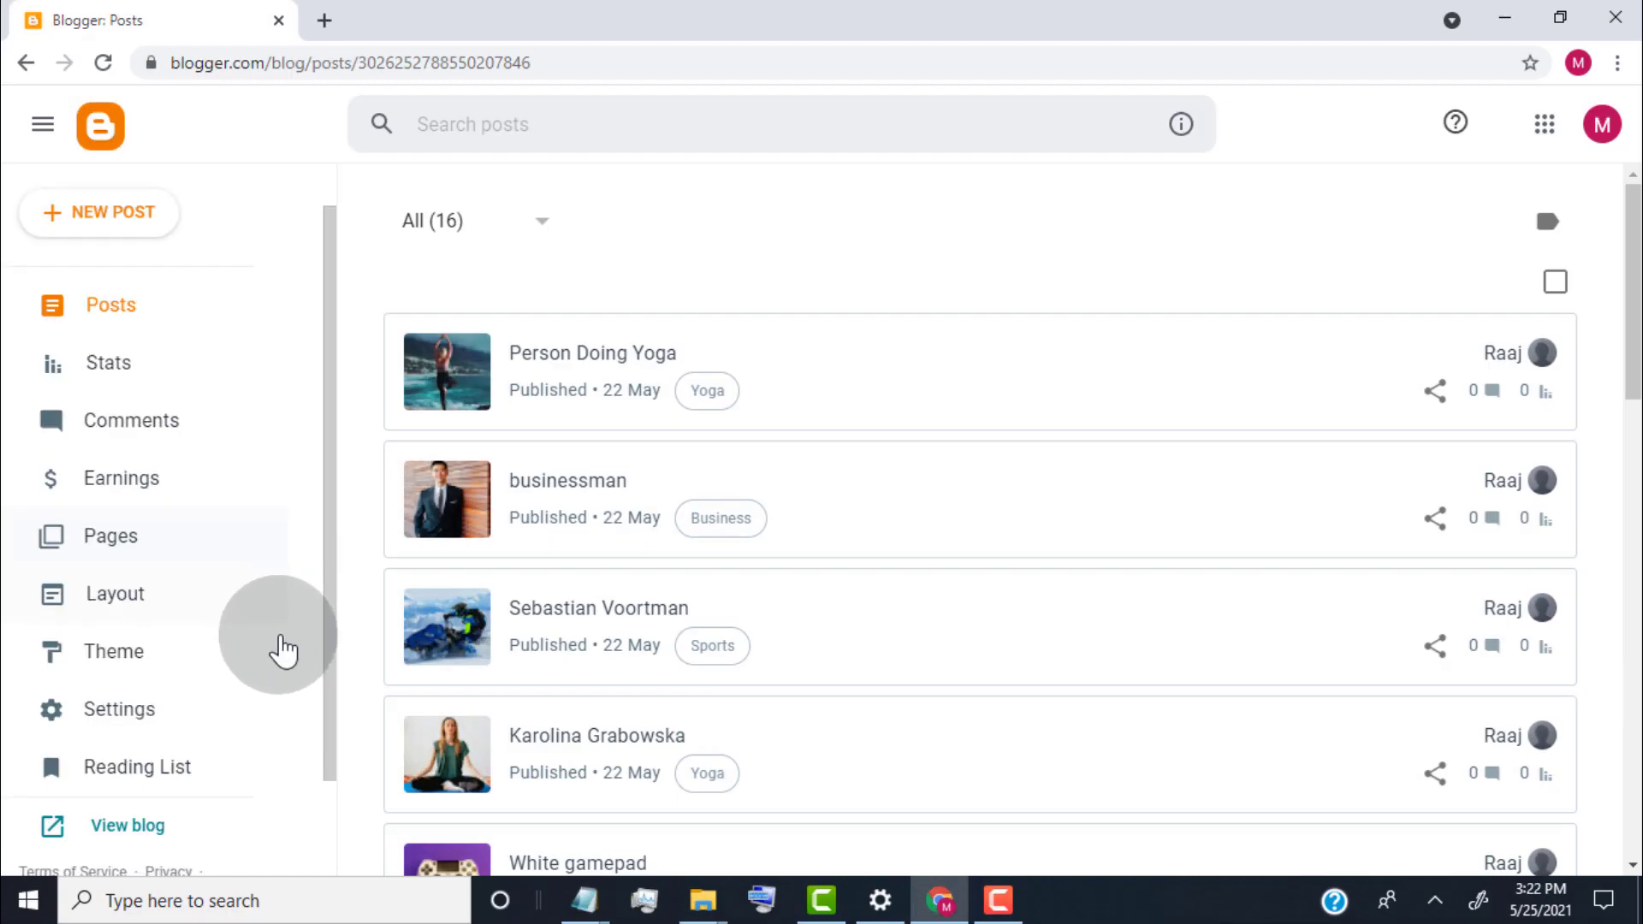
pyautogui.scroll(-2, 282, 650)
# Open the Free YT Blog home page, scroll through all 16 posts, then return to the top
pyautogui.click(153, 716)
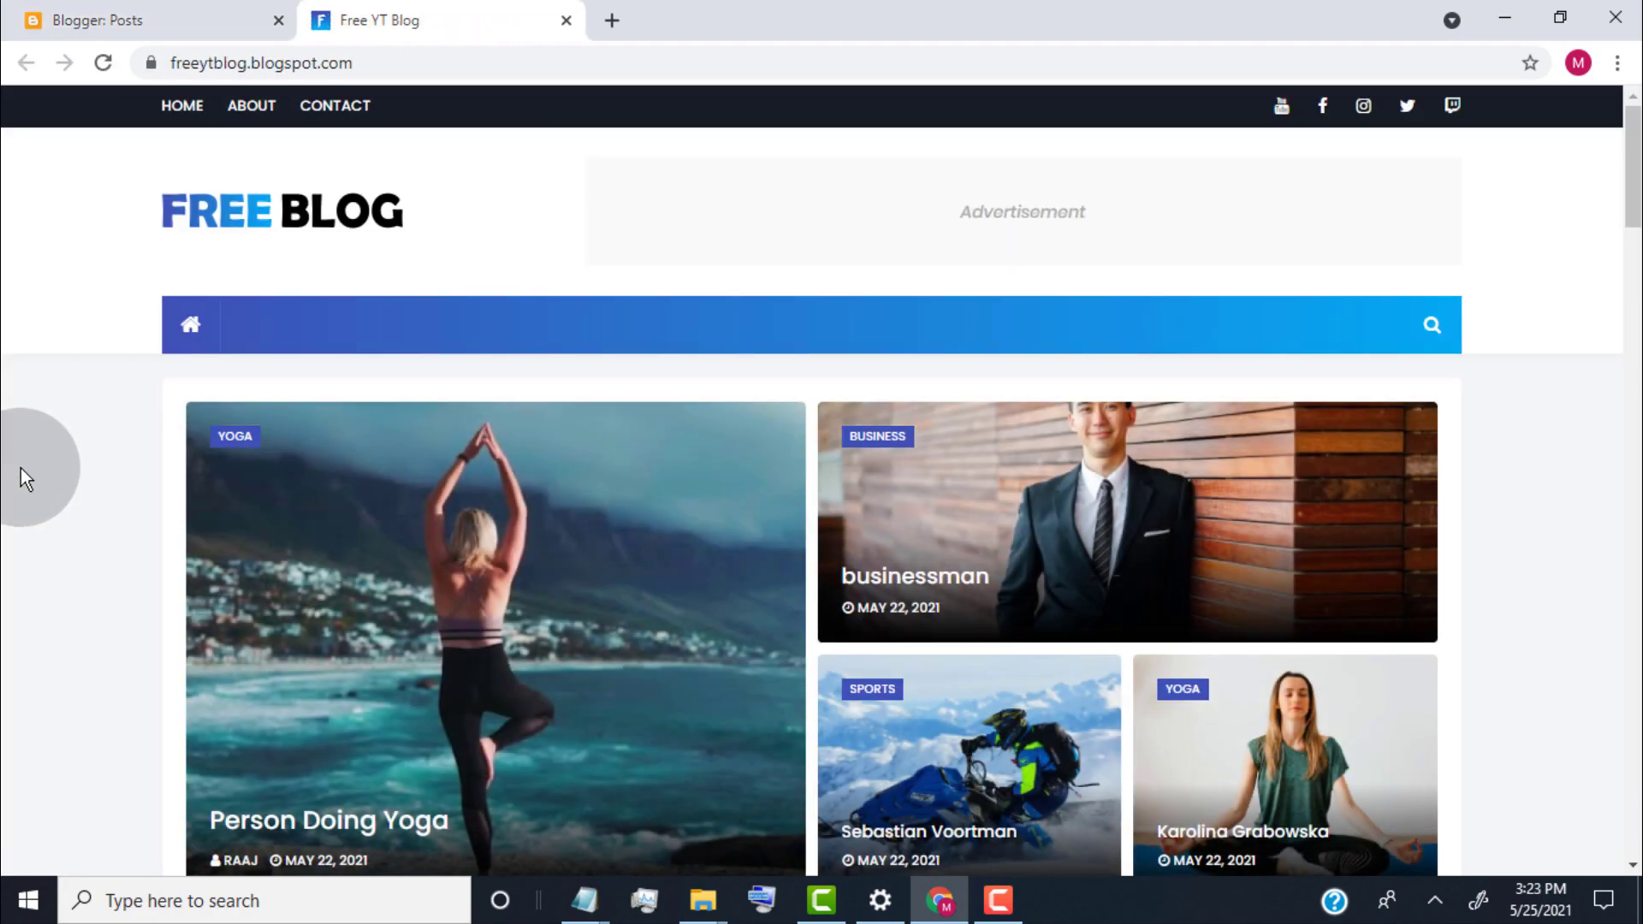
pyautogui.scroll(-5, 21, 469)
pyautogui.scroll(-13, 21, 469)
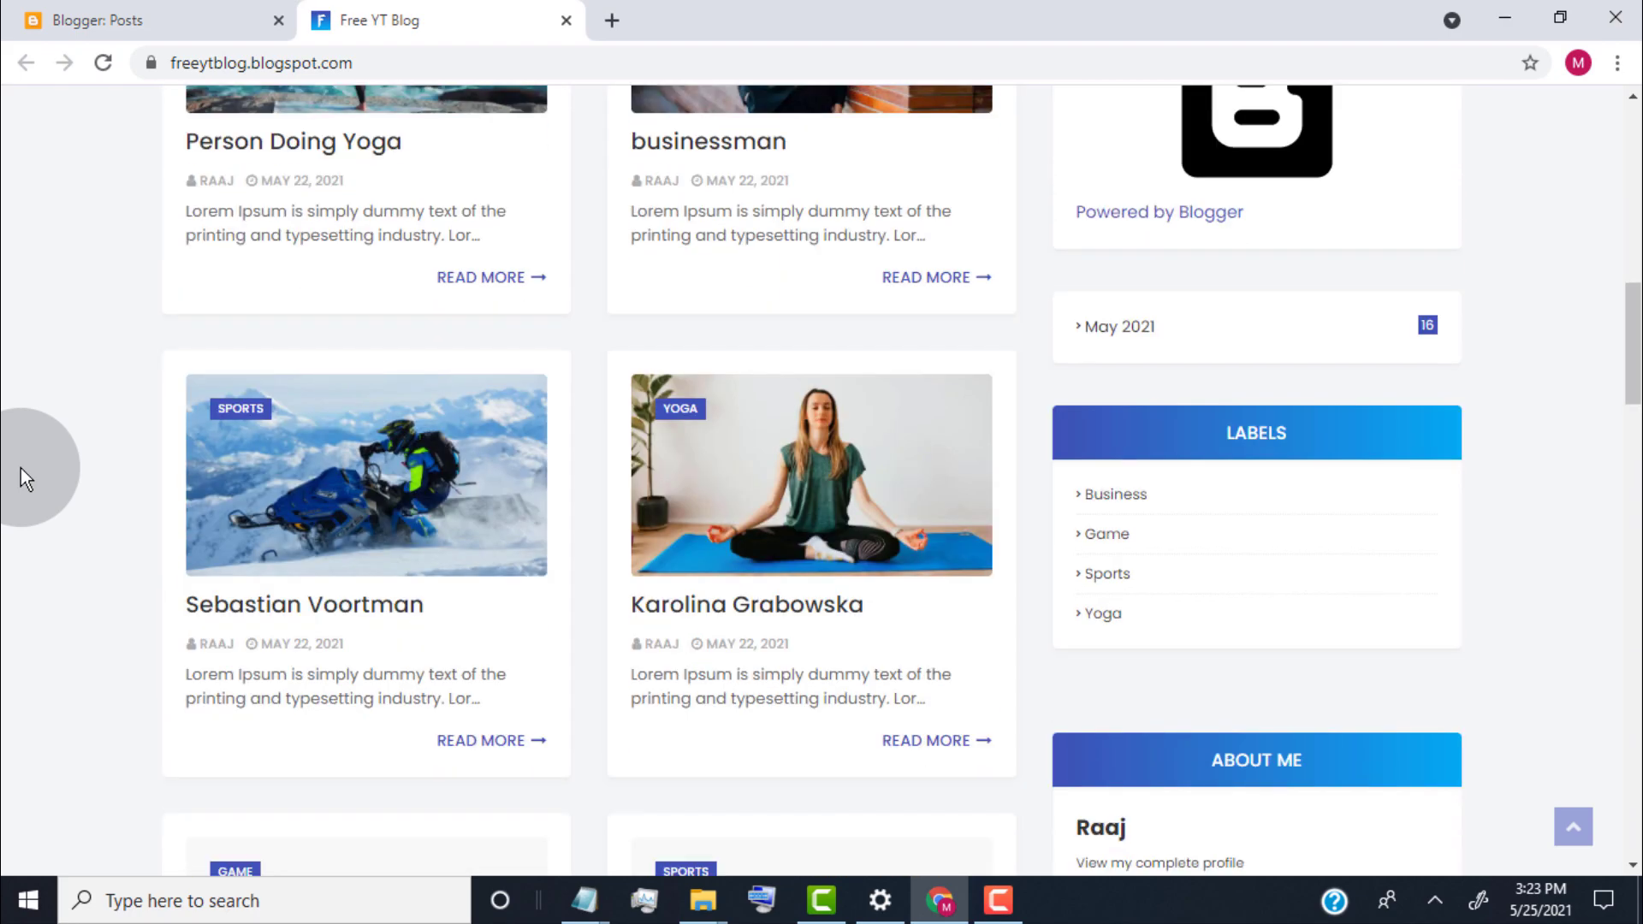
pyautogui.scroll(-11, 21, 469)
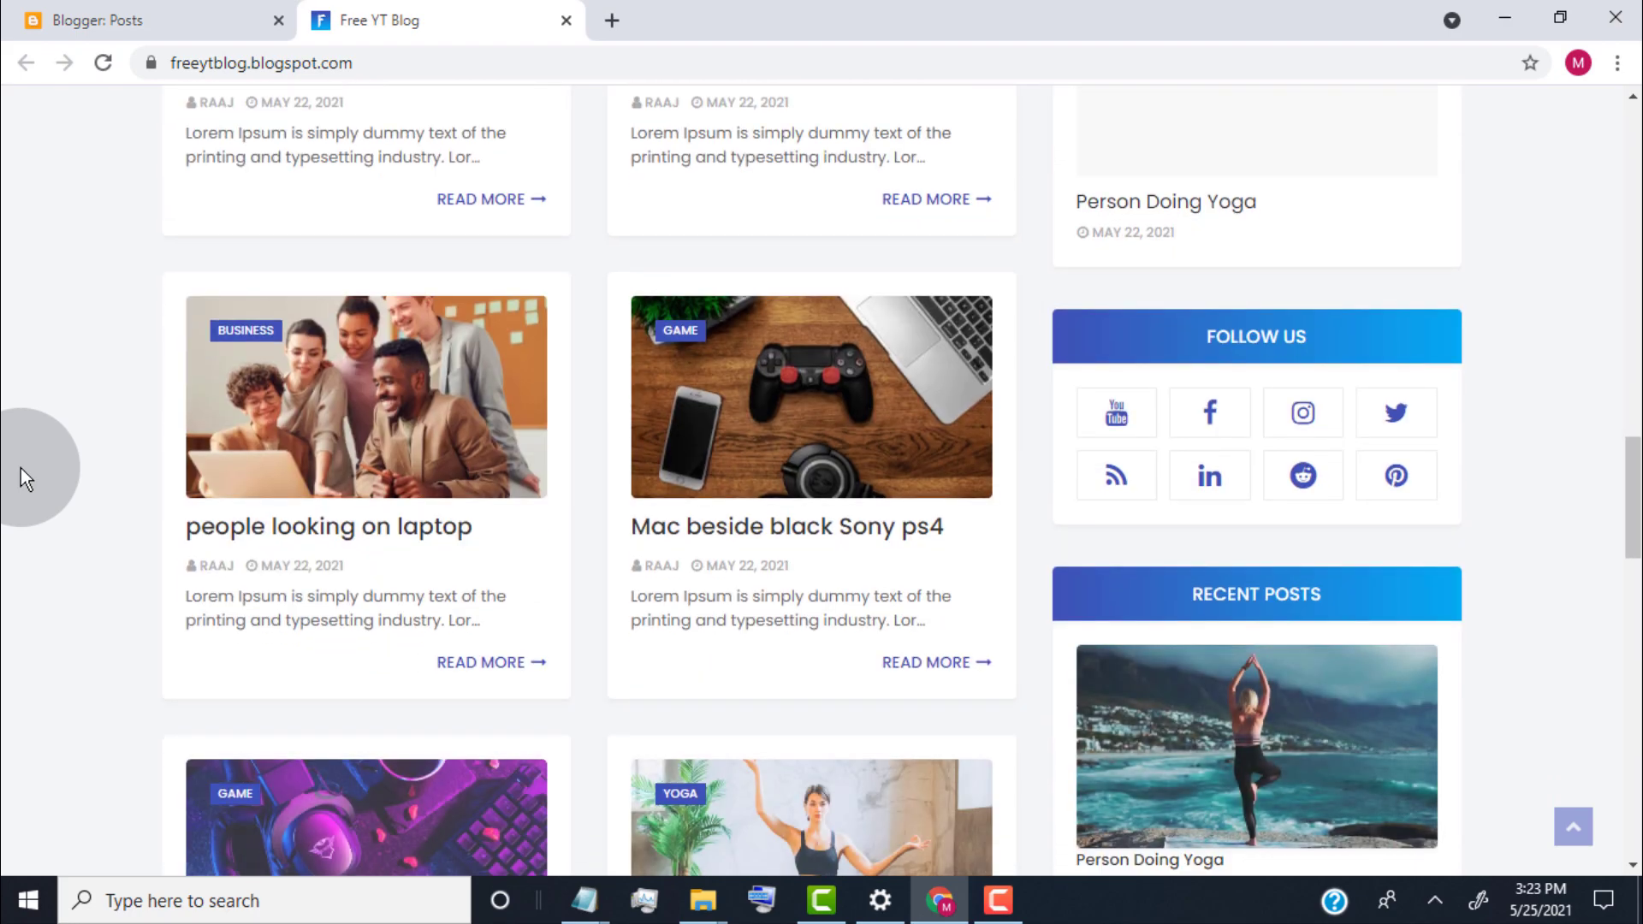
pyautogui.scroll(-13, 21, 469)
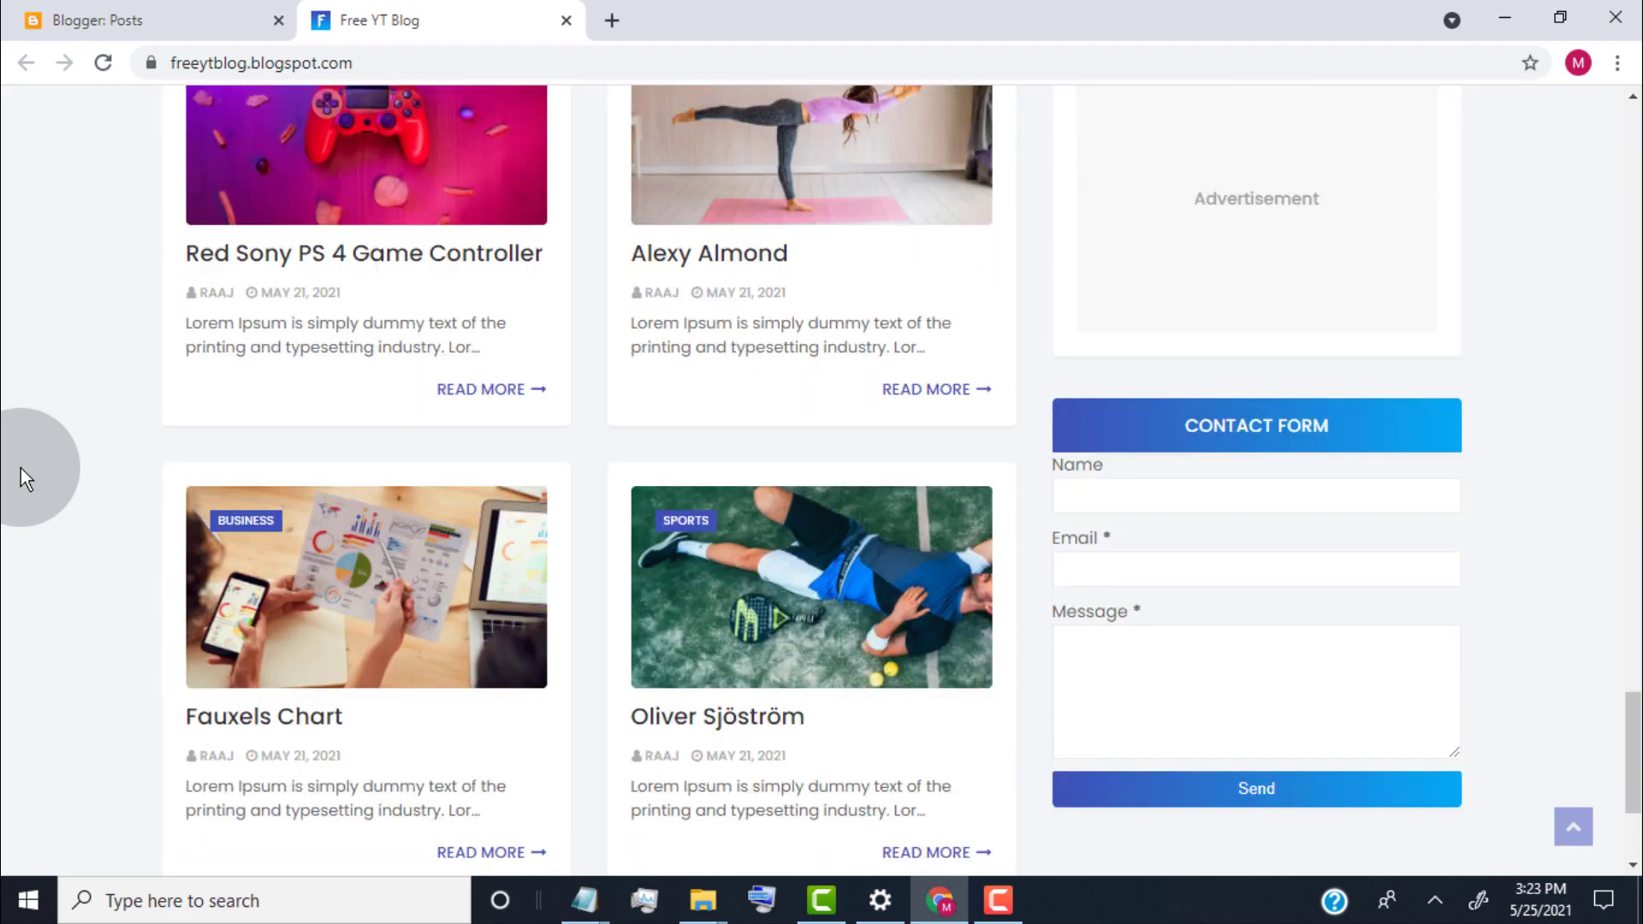
pyautogui.click(1573, 827)
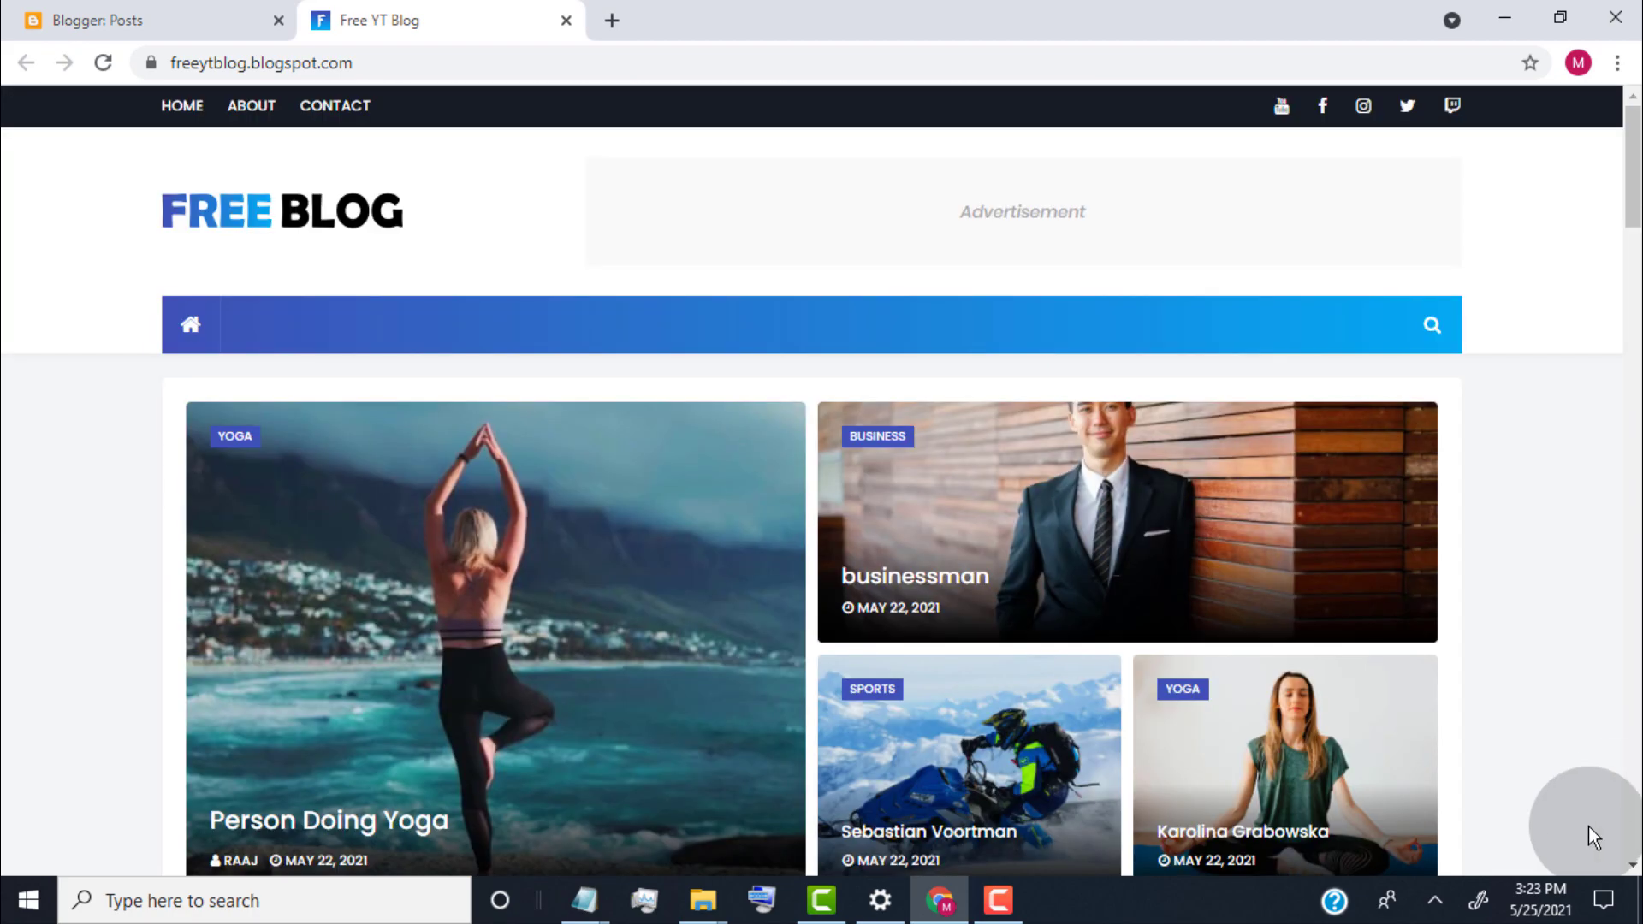